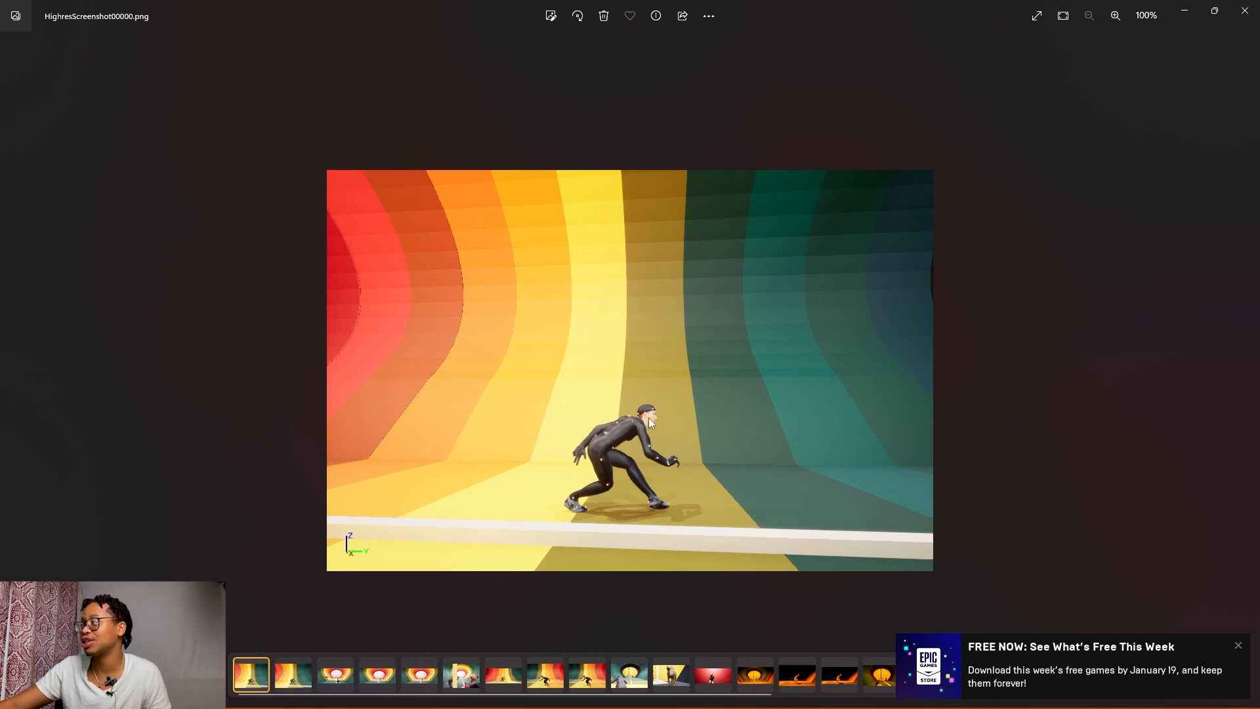
# - Examine the rendered screenshots in order from HighresScreenshot00000.png to HighresScreenshot00012.png, dismissing the Epic Games store notification
pyautogui.press('Right')
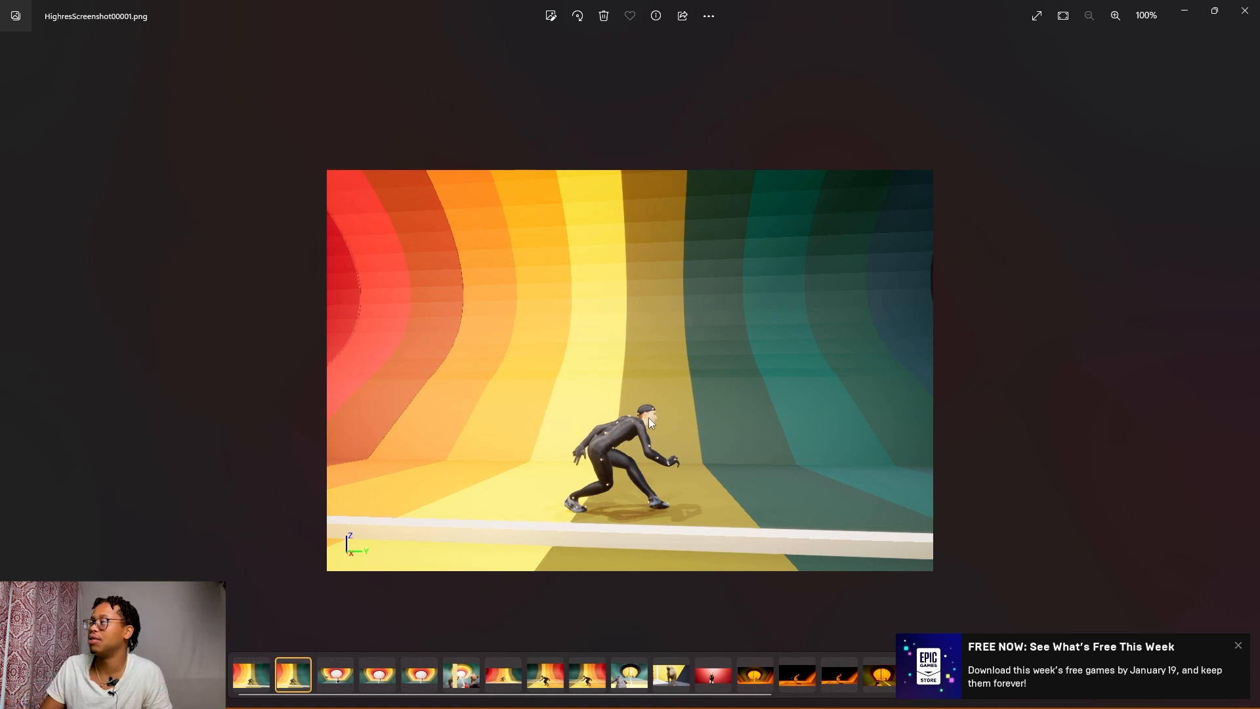
pyautogui.press('Right')
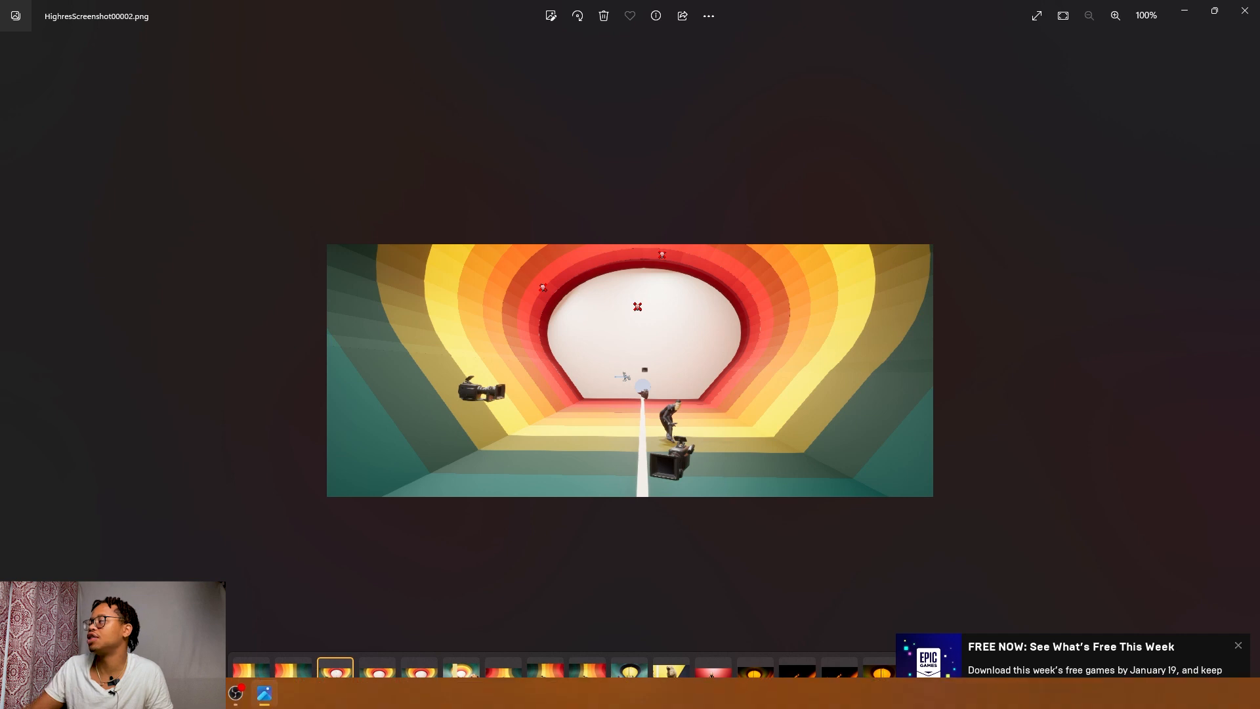
pyautogui.click(1241, 644)
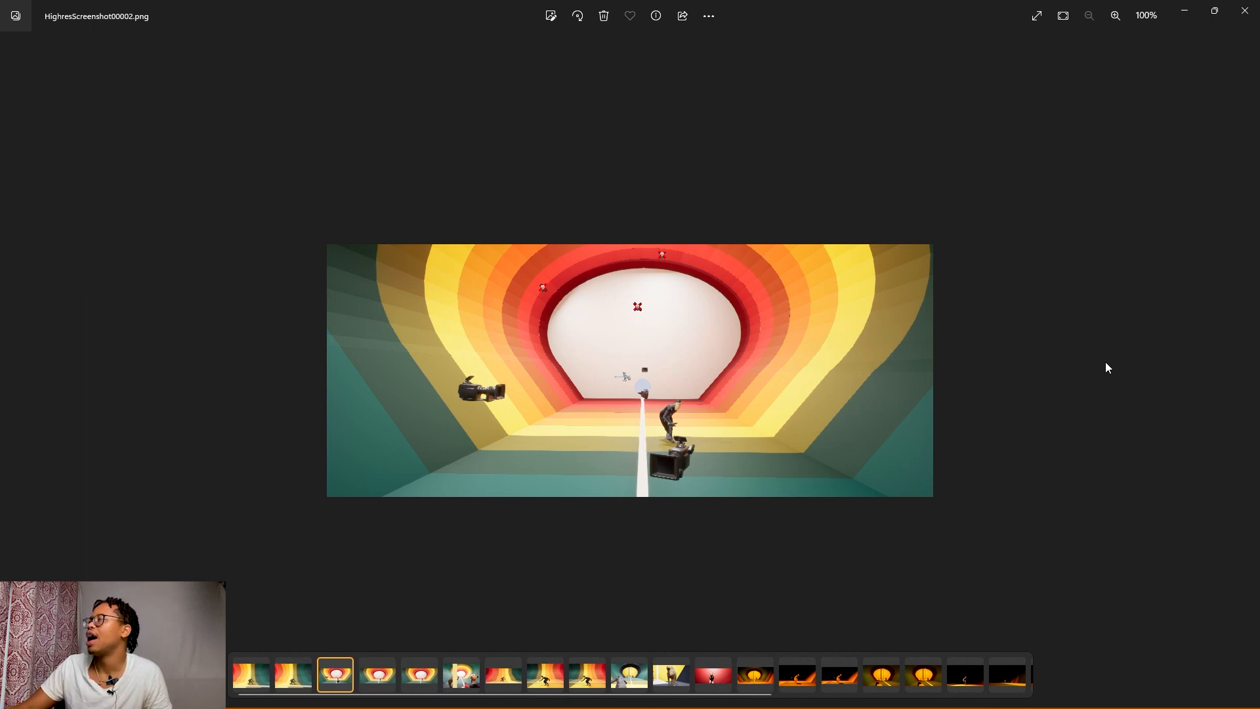
pyautogui.press('Right')
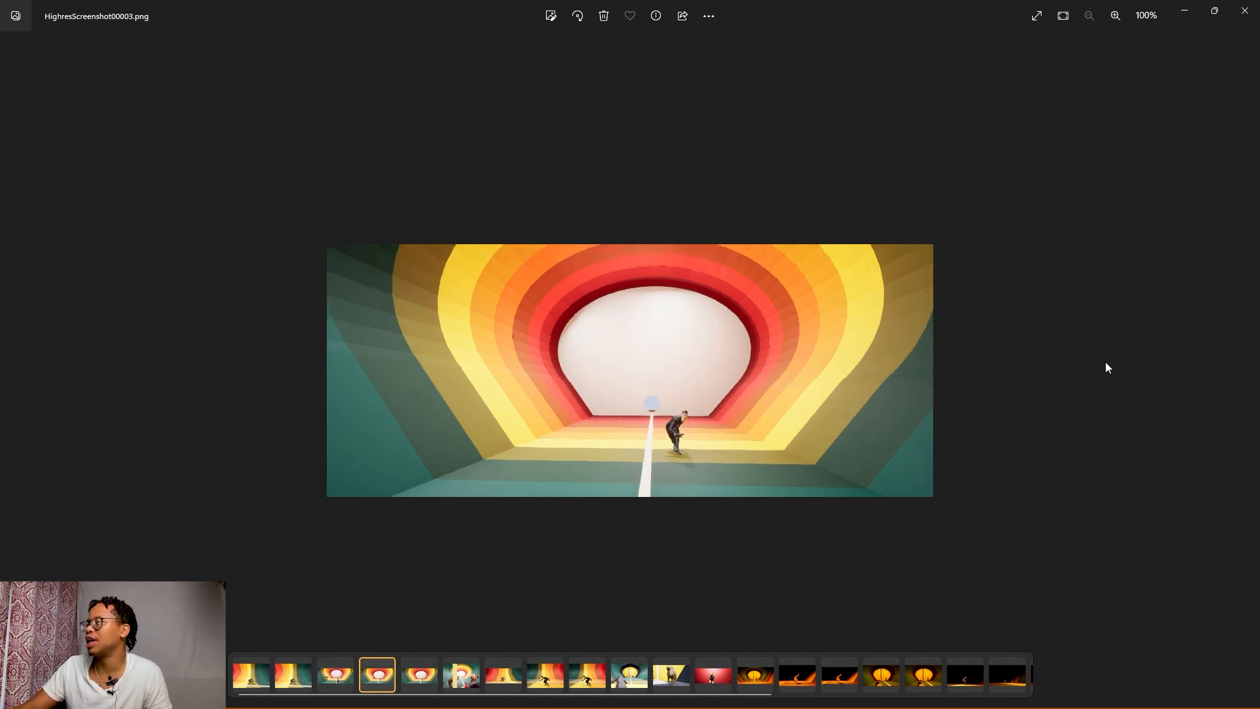
pyautogui.press('Right')
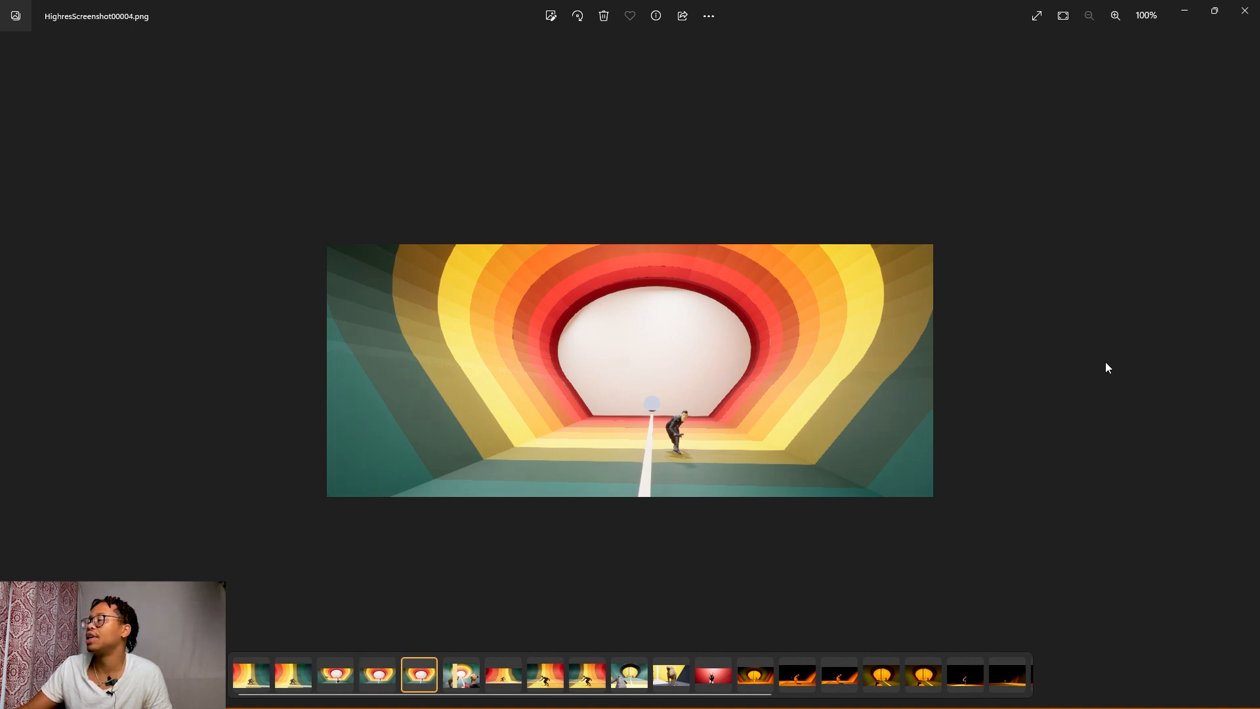
pyautogui.press('Right')
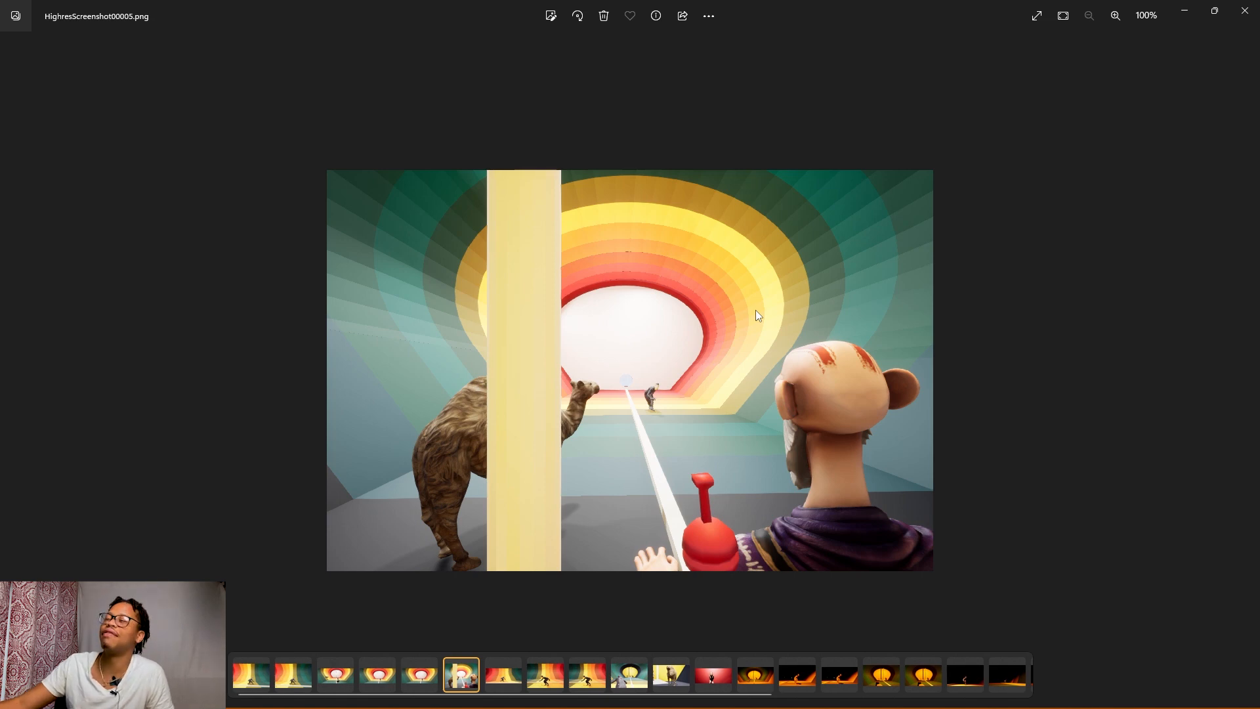
pyautogui.press('Right')
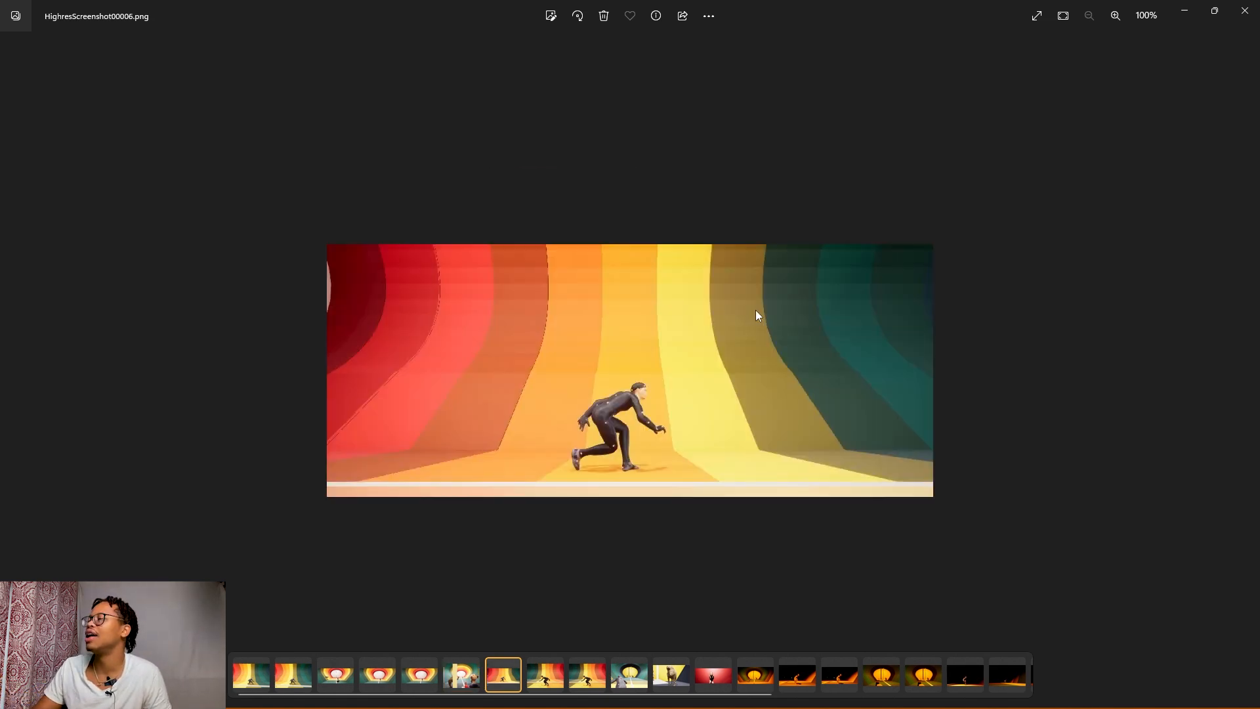
pyautogui.press('Right')
pyautogui.press('Right')
pyautogui.press('Right')
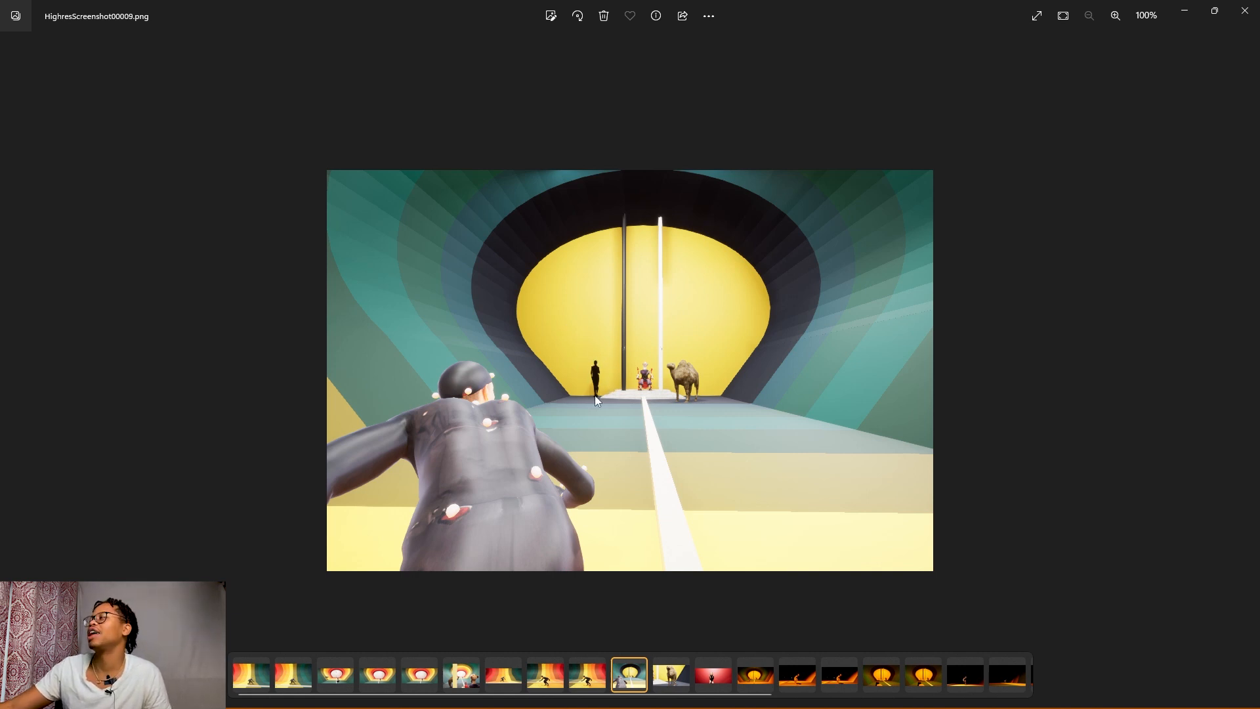
pyautogui.press('Right')
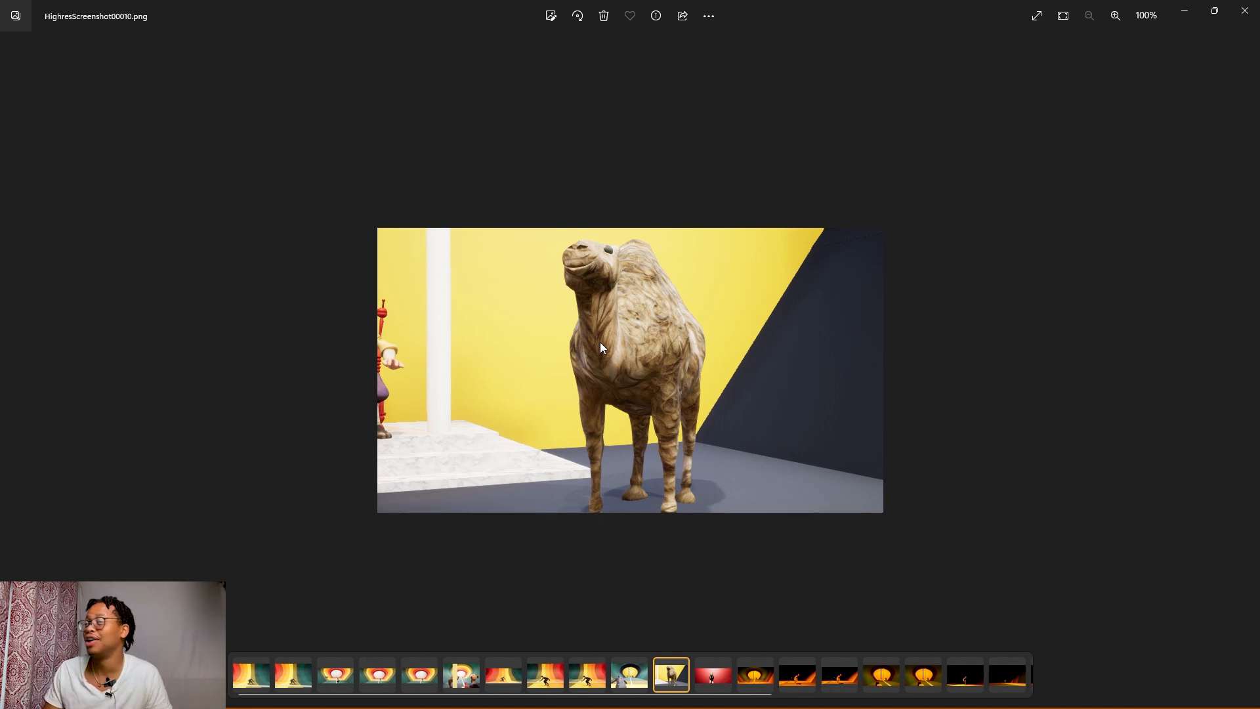
pyautogui.press('Right')
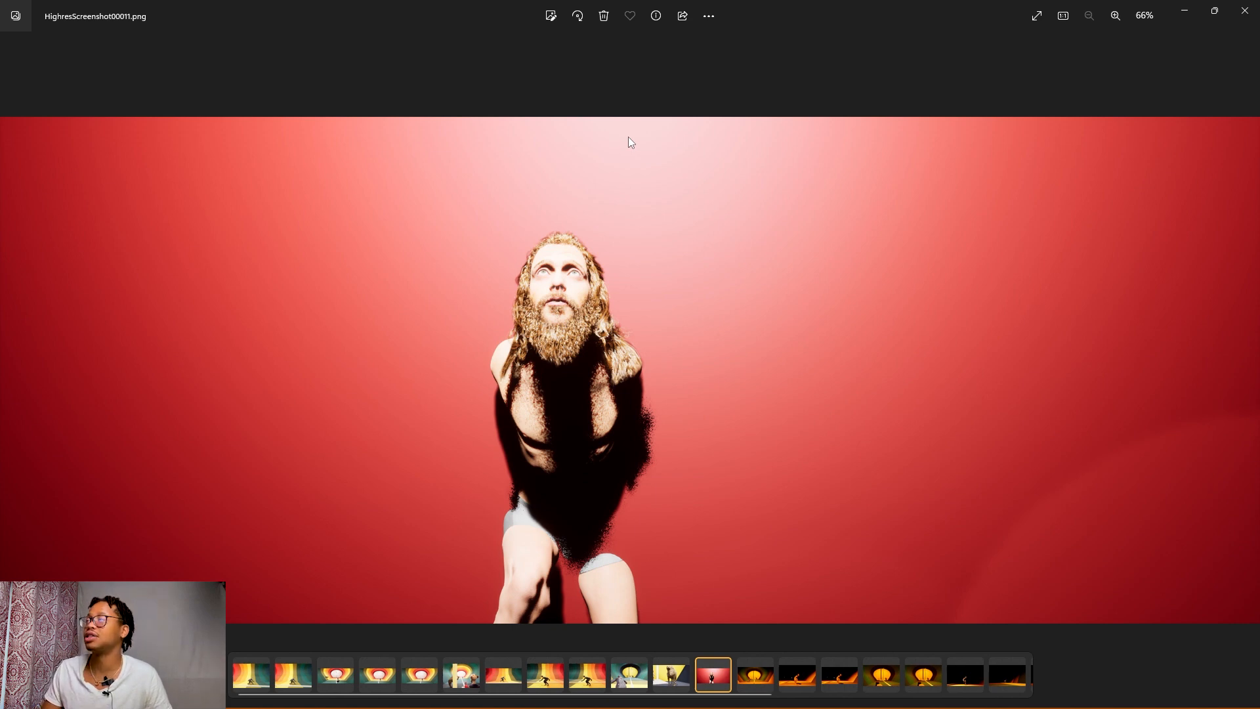
# - Look through the orange-lit renders of the set onward to HighresScreenshot00022.png
pyautogui.press('Right')
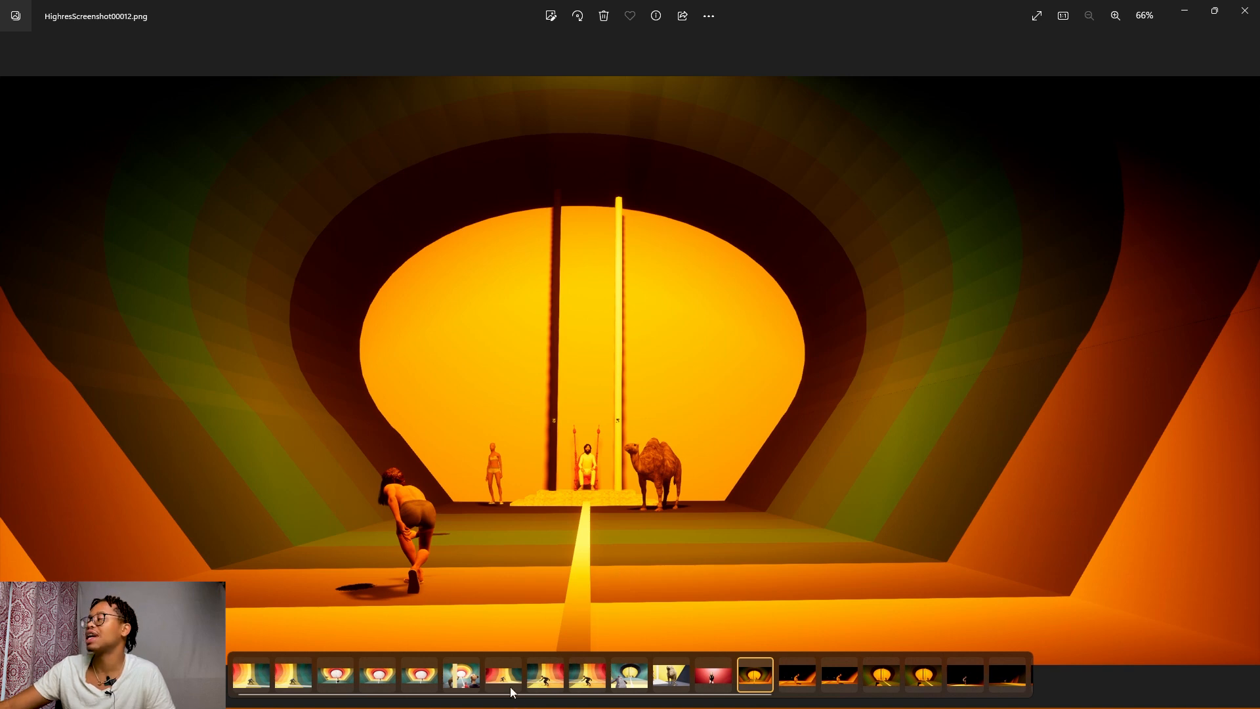
pyautogui.press('Right')
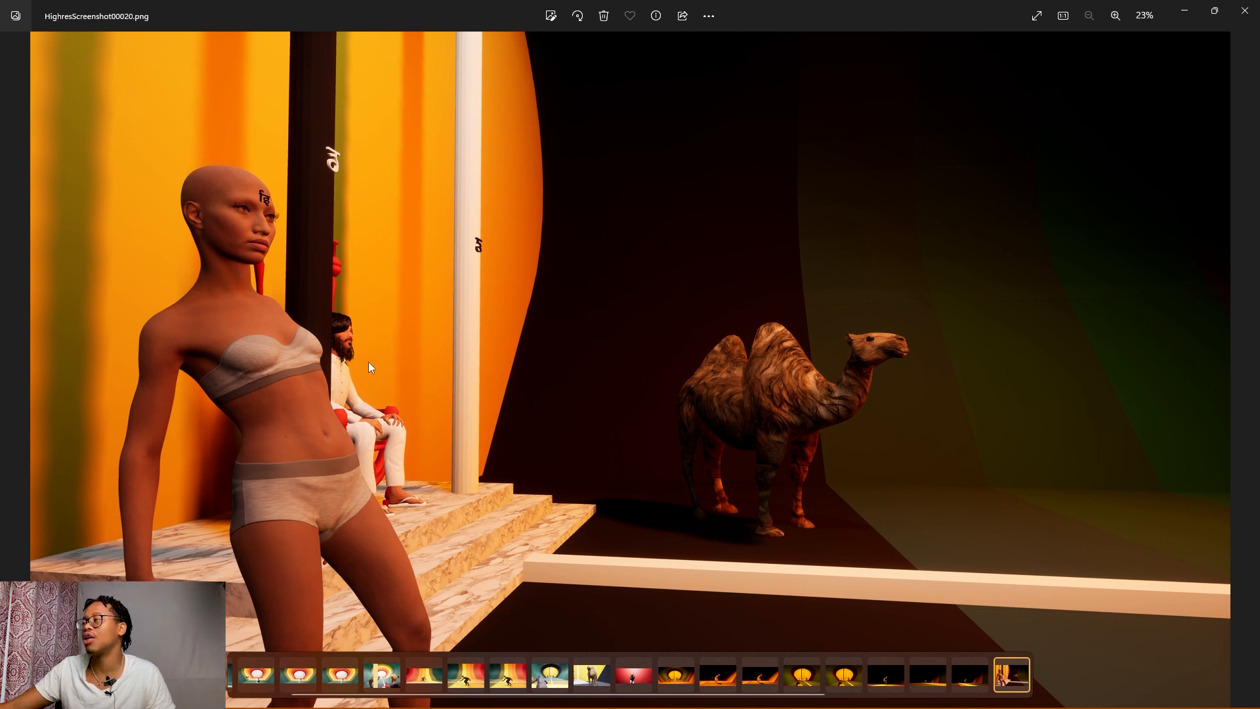
pyautogui.press('Right')
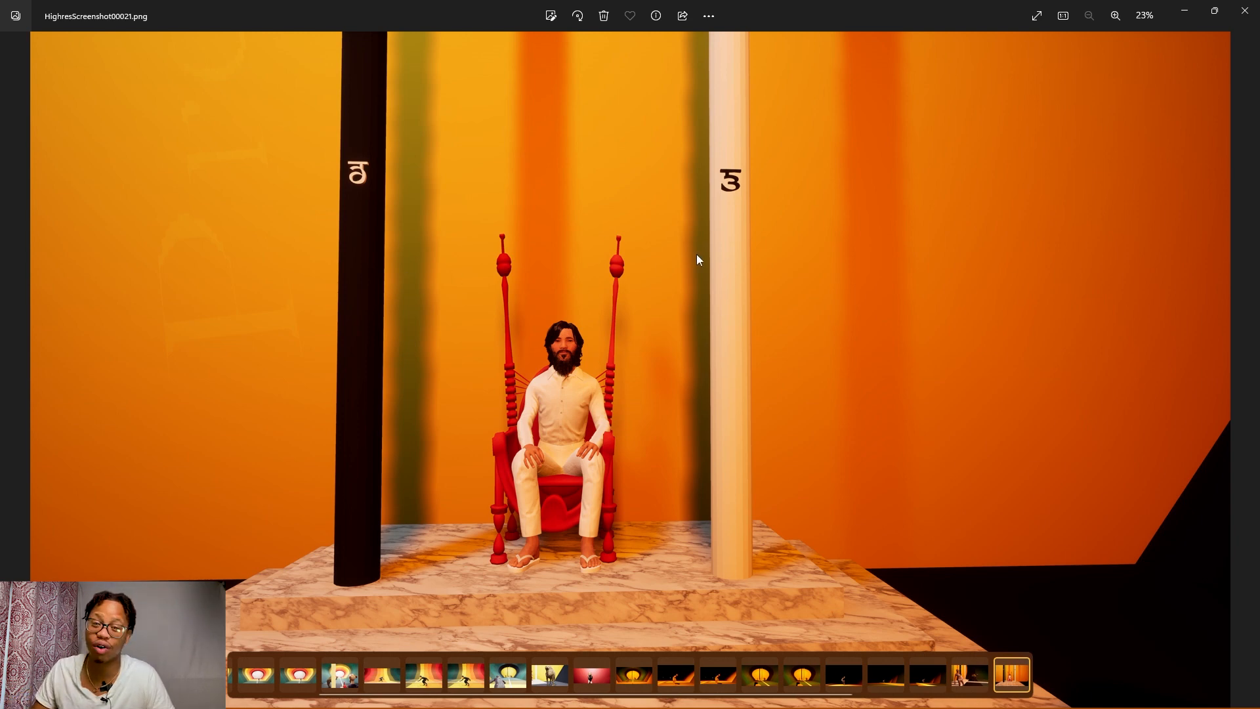
pyautogui.press('Right')
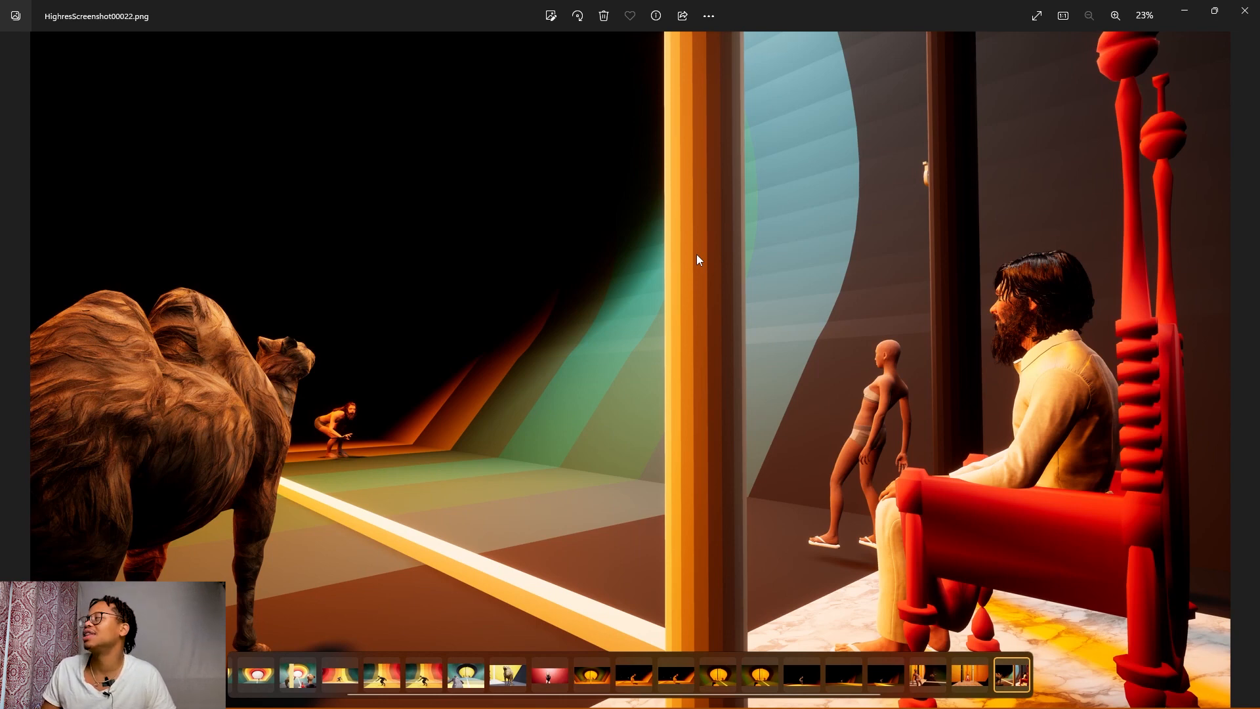
# - Go back to the early version of the scene in HighresScreenshot00005.png
pyautogui.press('Left')
pyautogui.press('Left')
pyautogui.press('Left')
pyautogui.press('Left')
pyautogui.press('Left')
pyautogui.press('Left')
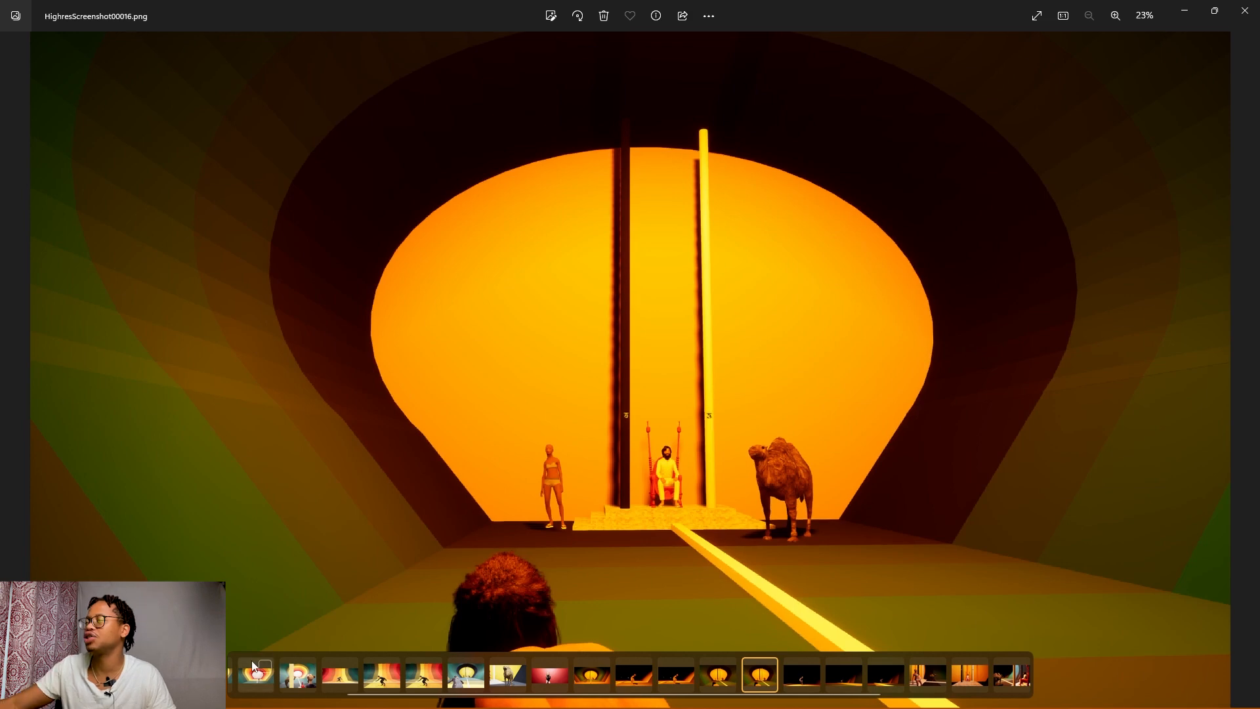
pyautogui.click(302, 680)
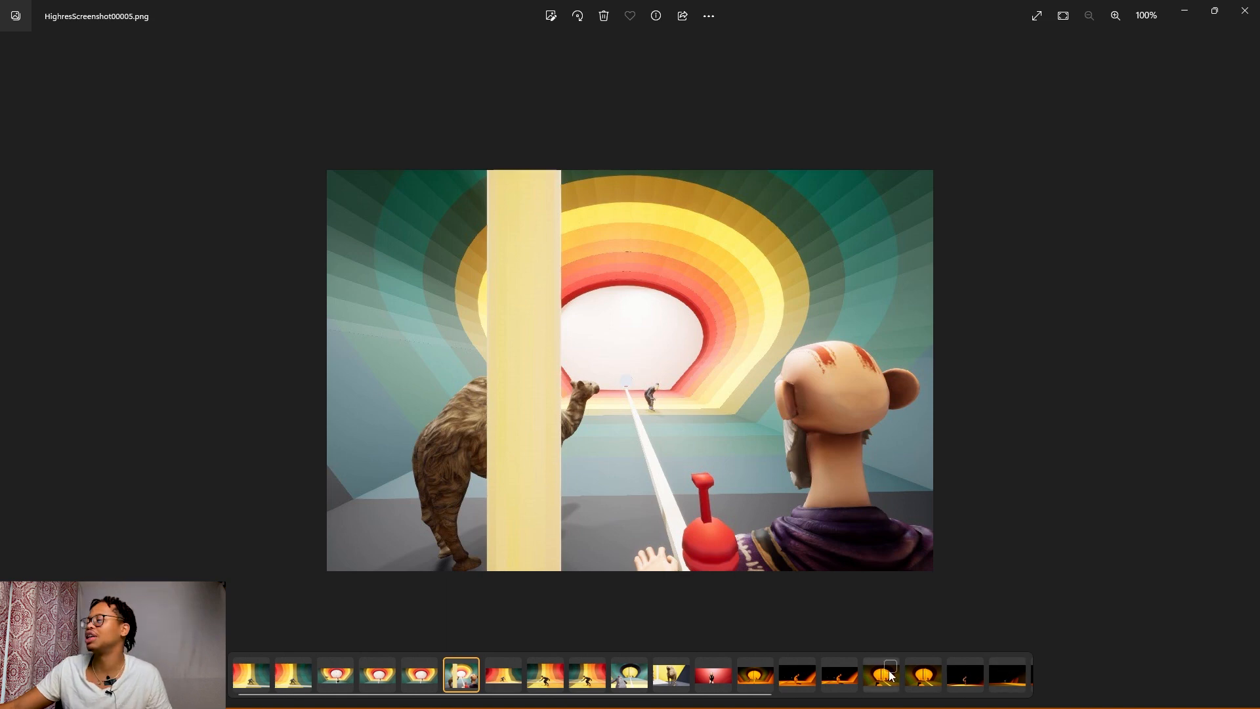
# - View HighresScreenshot00017.png and continue through the newer renders to HighresScreenshot00026.png
pyautogui.click(964, 675)
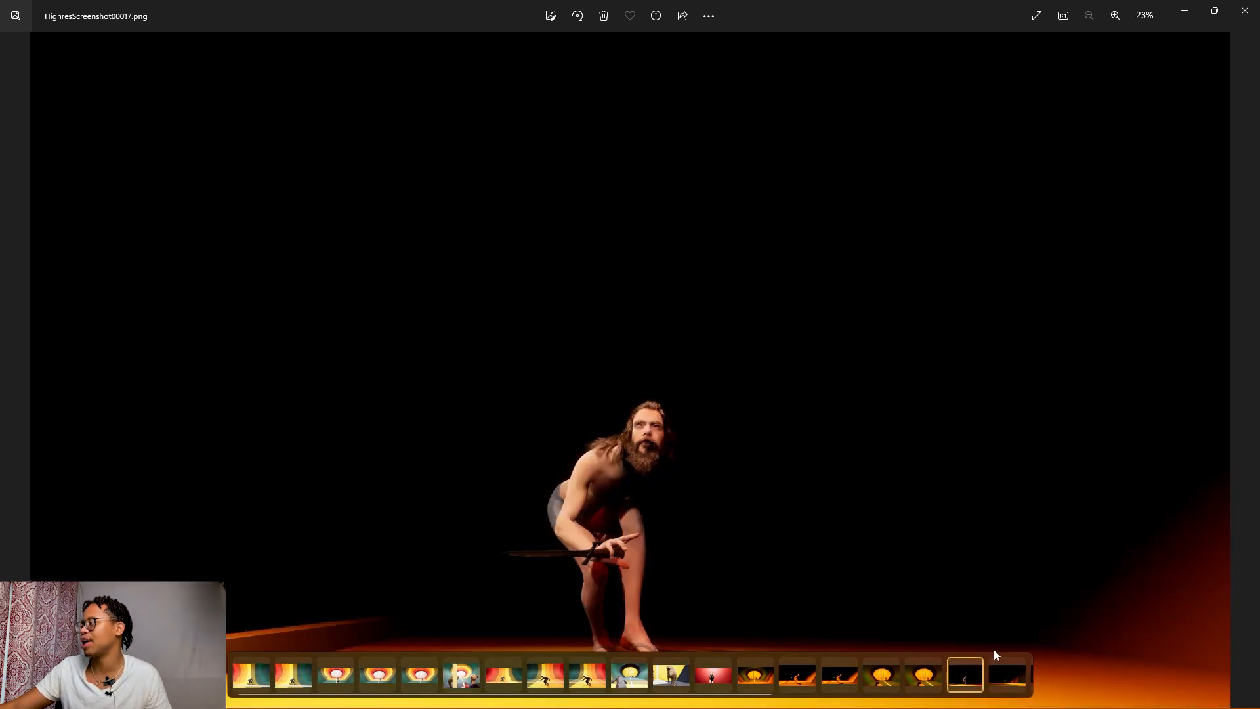
pyautogui.press('Right')
pyautogui.press('Right')
pyautogui.press('Right')
pyautogui.press('Right')
pyautogui.press('Right')
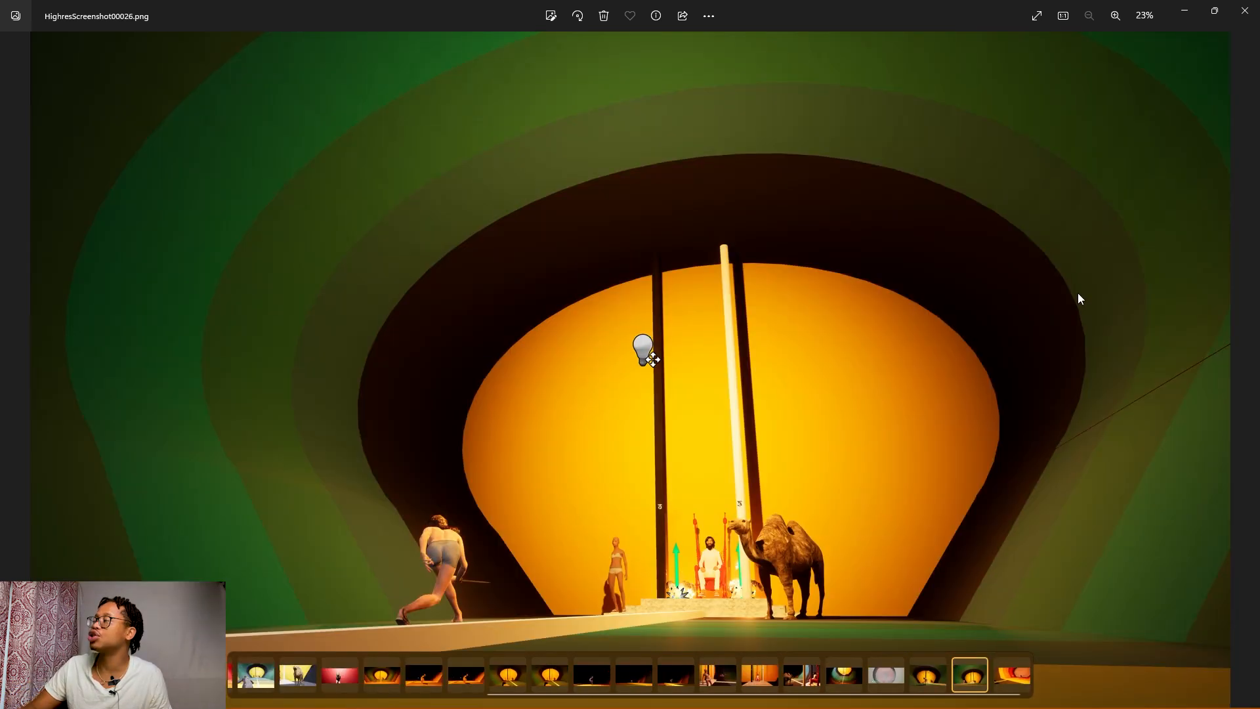
# - Review the scene's progress backward from HighresScreenshot00026.png to the early renders around HighresScreenshot00003.png
pyautogui.press('Left')
pyautogui.press('Left')
pyautogui.press('Left')
pyautogui.press('Left')
pyautogui.press('Left')
pyautogui.press('Left')
pyautogui.press('Left')
pyautogui.press('Left')
pyautogui.press('Left')
pyautogui.press('Left')
pyautogui.press('Left')
pyautogui.press('Left')
pyautogui.press('Left')
pyautogui.press('Left')
pyautogui.press('Left')
pyautogui.press('Left')
pyautogui.press('Left')
pyautogui.press('Left')
pyautogui.press('Left')
pyautogui.press('Left')
pyautogui.press('Left')
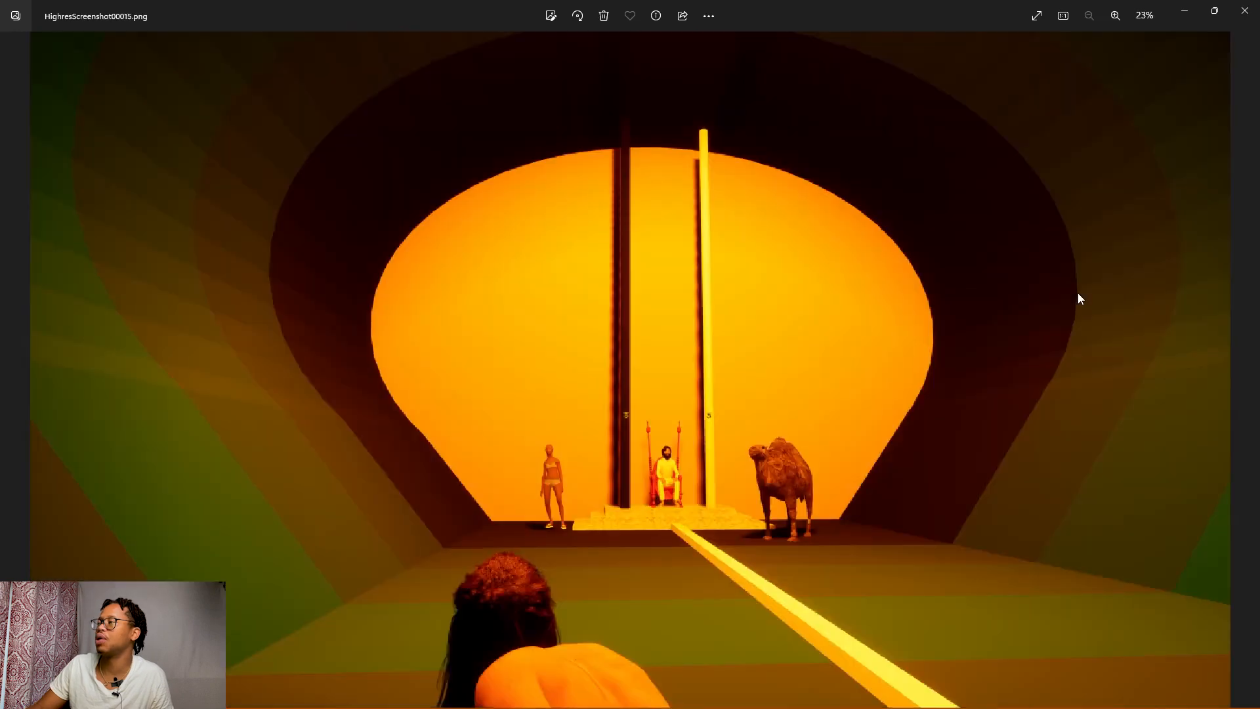
pyautogui.press('Left')
pyautogui.press('Left')
pyautogui.press('Left')
pyautogui.press('Left')
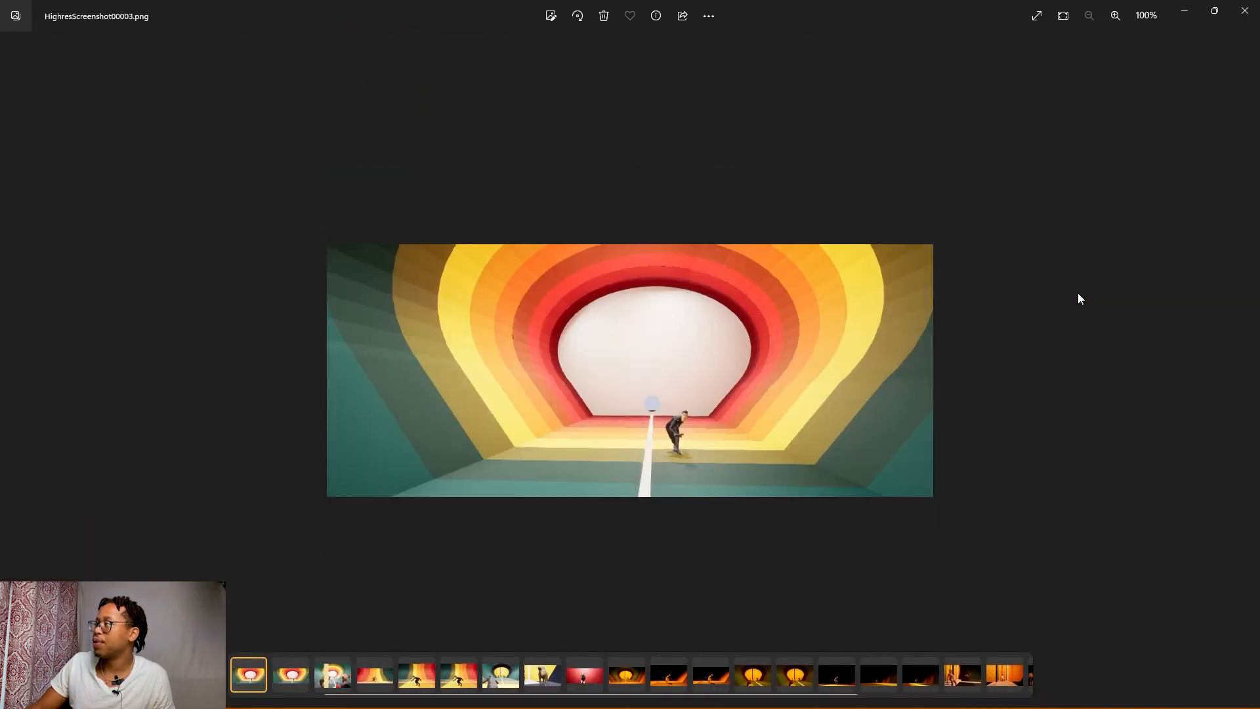
# - Review the renders forward to HighresScreenshot00018.png and close the image viewer
pyautogui.press('Right')
pyautogui.press('Right')
pyautogui.press('Right')
pyautogui.press('Right')
pyautogui.press('Right')
pyautogui.press('Right')
pyautogui.press('Right')
pyautogui.press('Right')
pyautogui.press('Right')
pyautogui.press('Right')
pyautogui.press('Right')
pyautogui.press('Right')
pyautogui.press('Right')
pyautogui.press('Right')
pyautogui.press('Right')
pyautogui.press('Right')
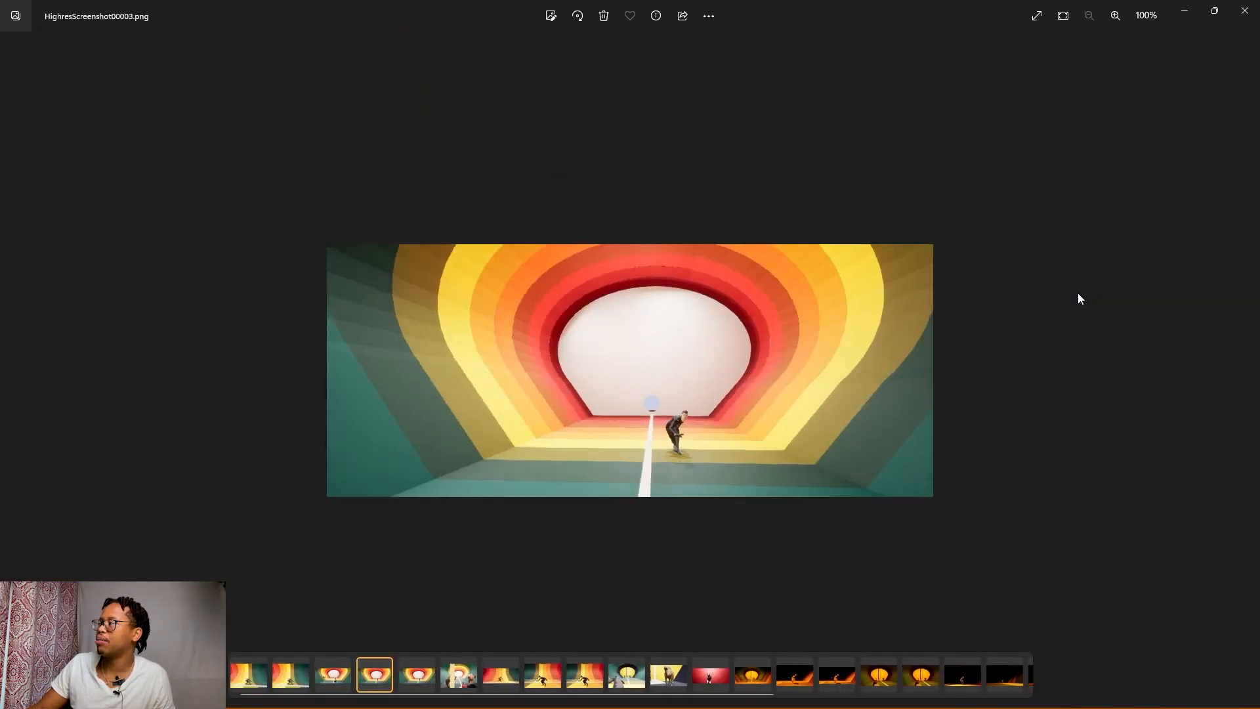
pyautogui.press('Right')
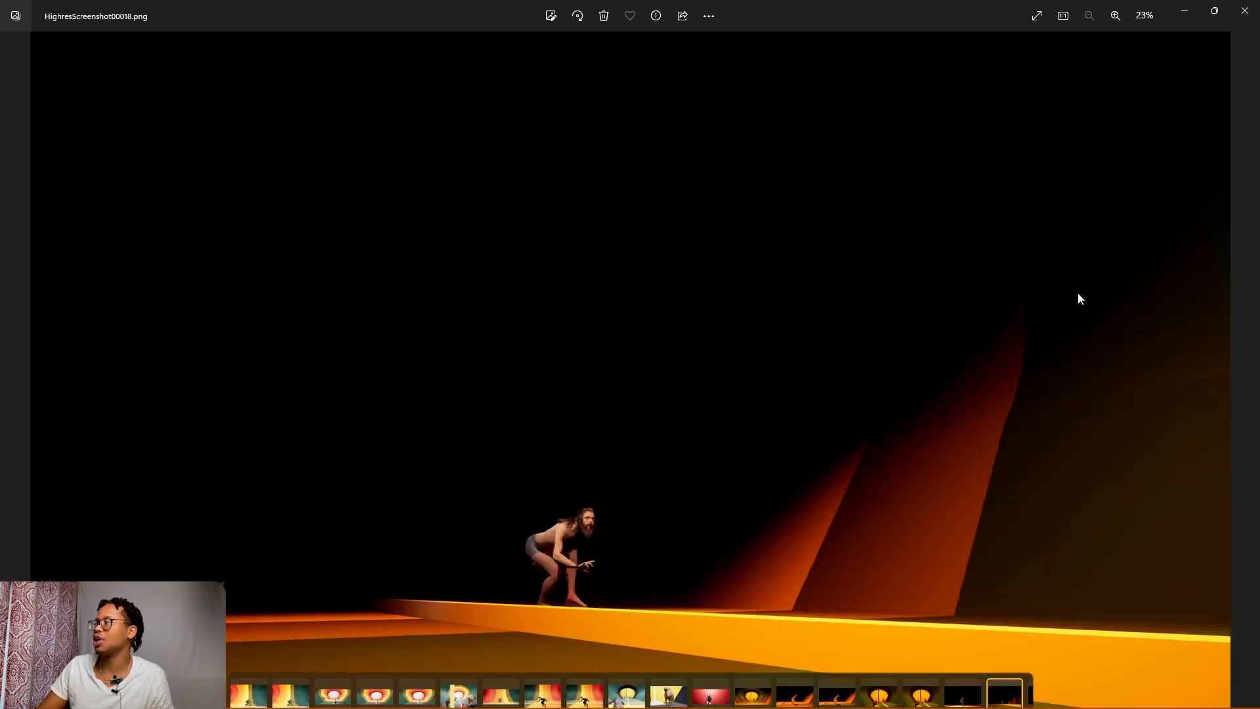
pyautogui.click(1256, 9)
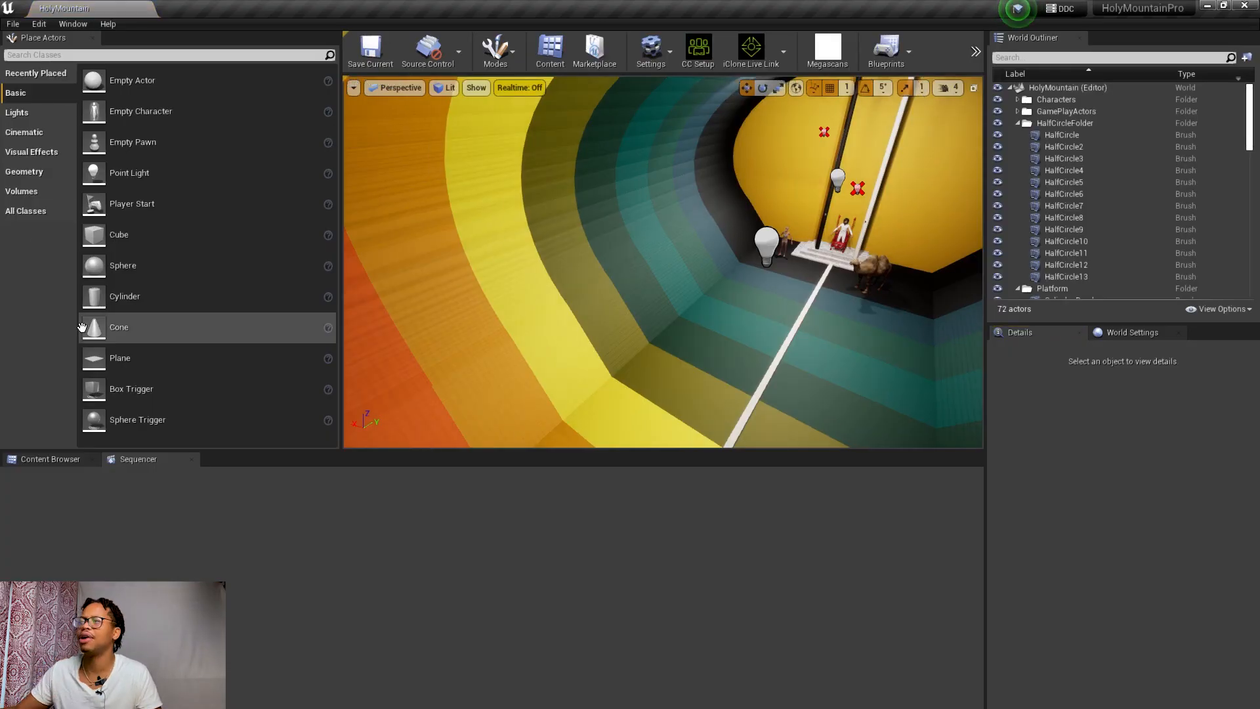
# - Open the wb level sequence from the project's Content/Cinematics/Sequences/meta folder
pyautogui.click(51, 458)
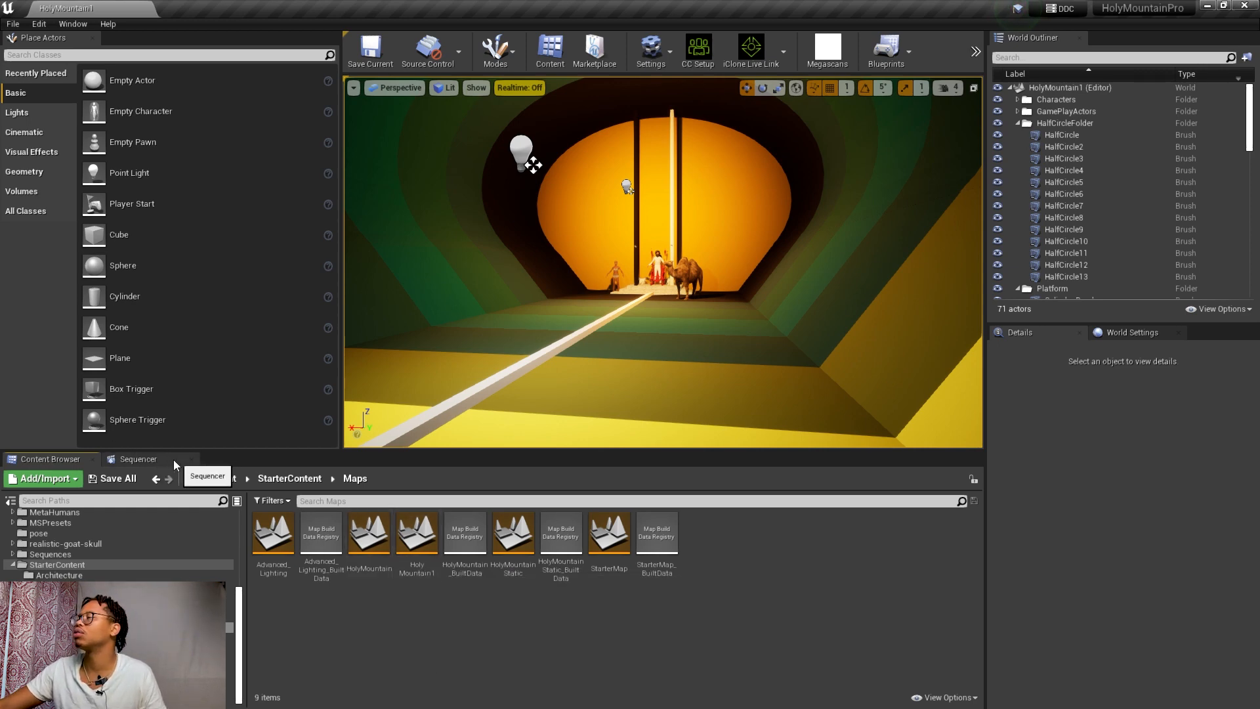
pyautogui.click(295, 479)
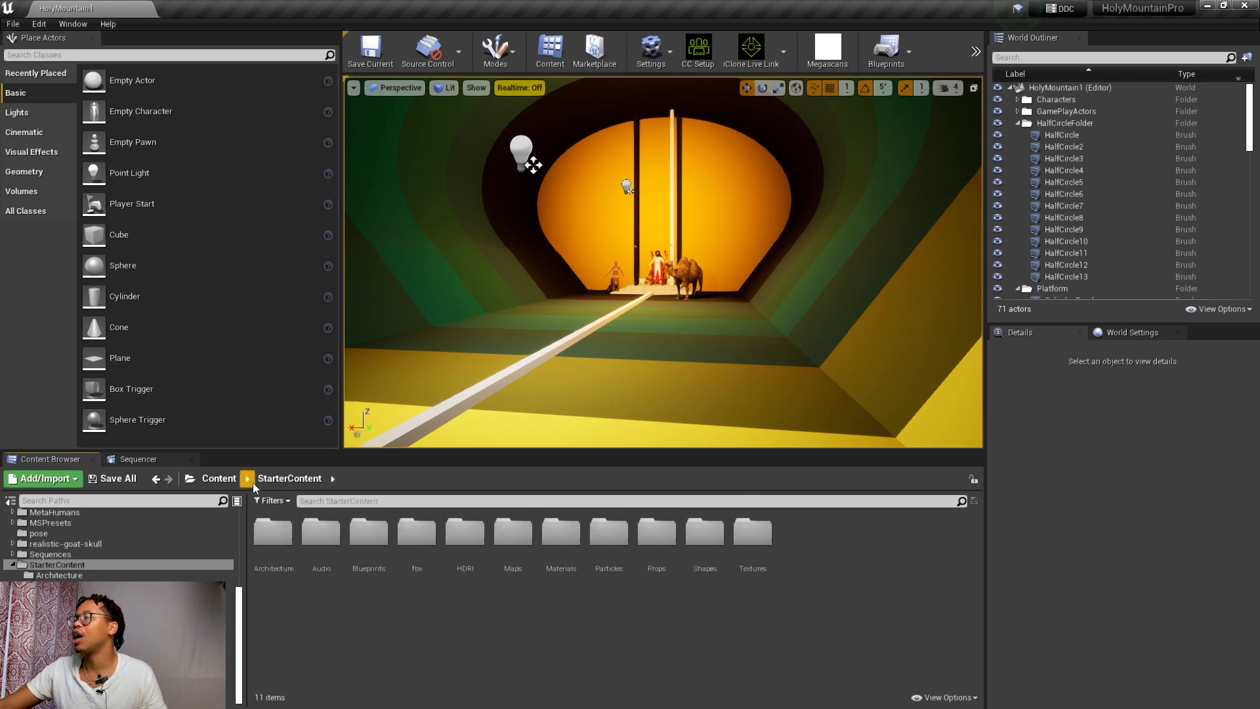
pyautogui.click(228, 481)
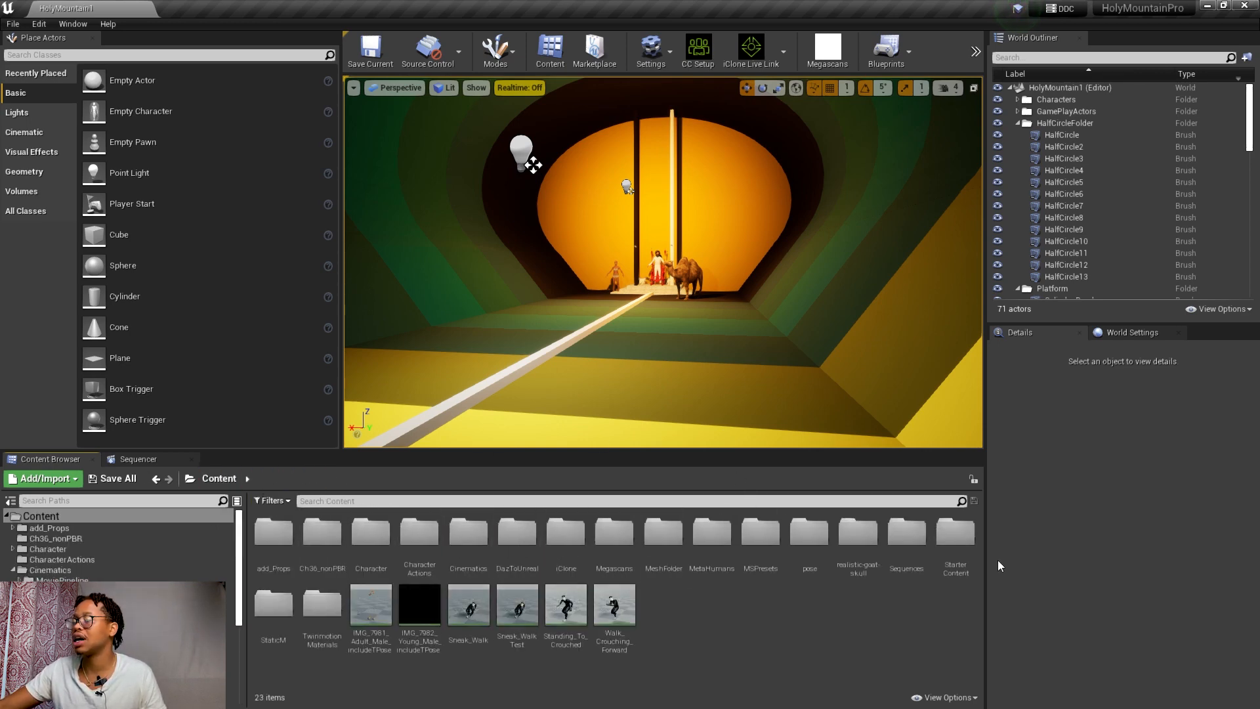
pyautogui.doubleClick(467, 530)
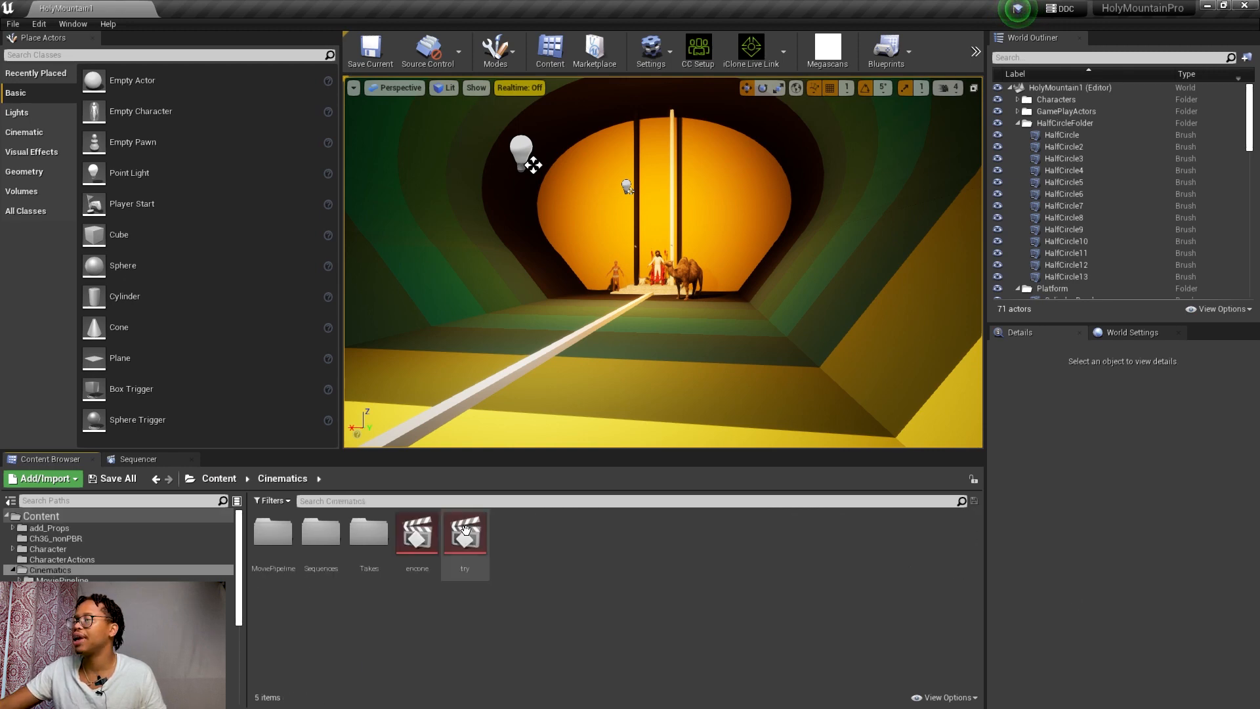
pyautogui.doubleClick(321, 530)
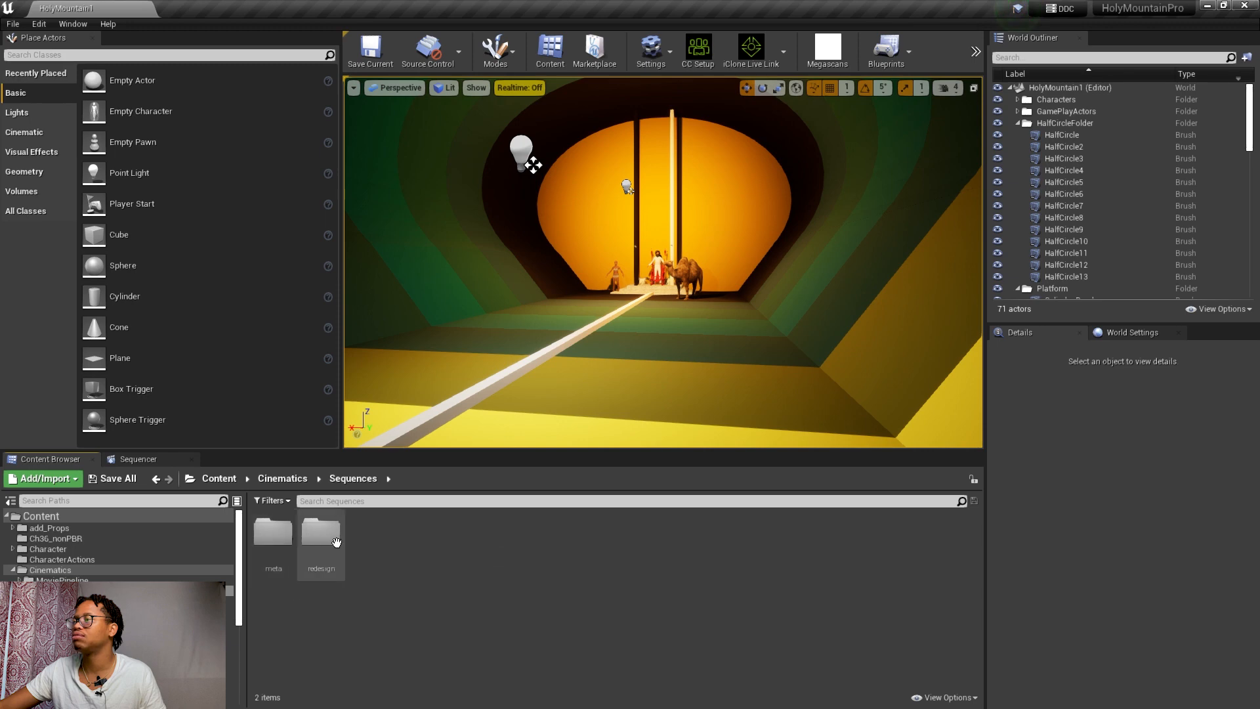
pyautogui.doubleClick(283, 552)
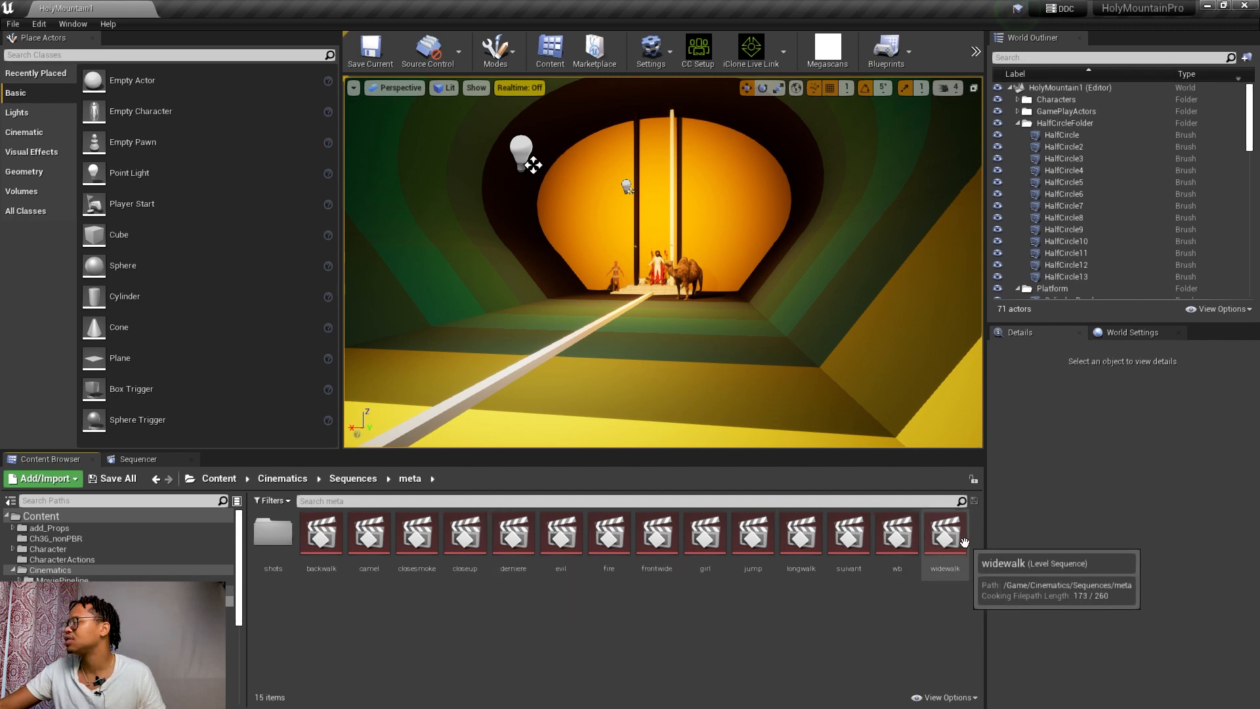
pyautogui.doubleClick(900, 571)
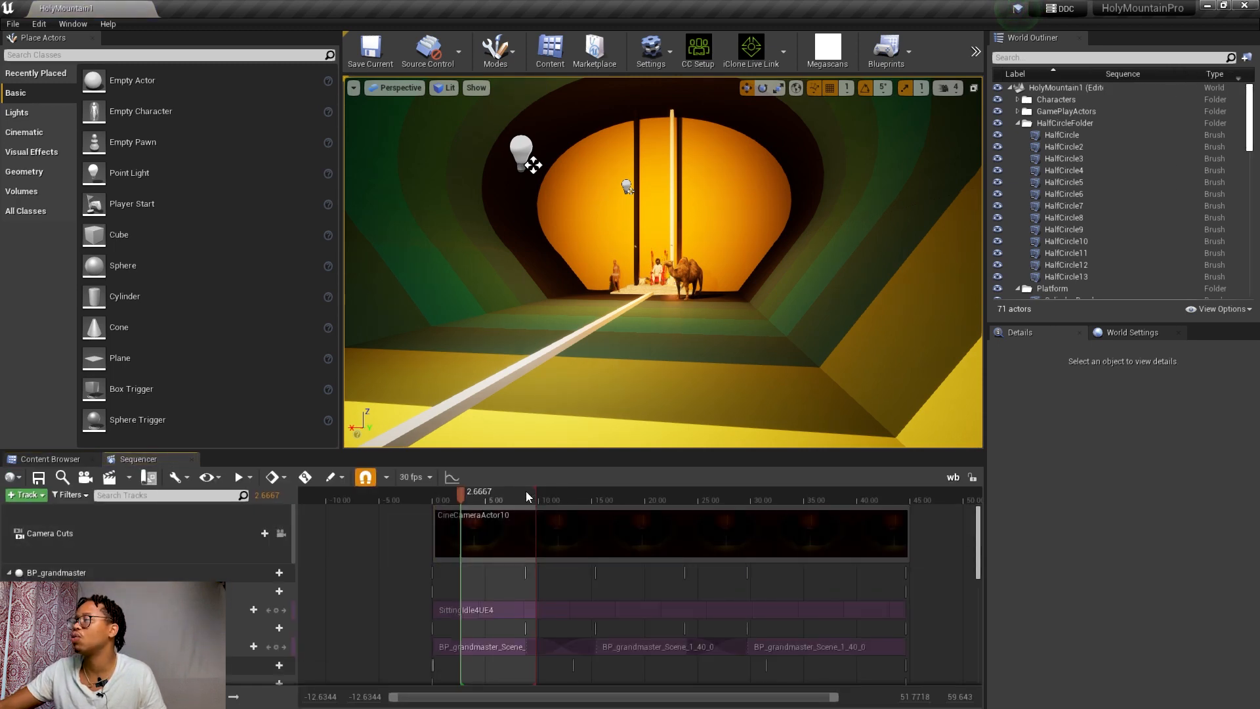
# - Extend the wb sequence's playback range to the end of the CineCameraActor10 clip and move the playhead to 5.1667
pyautogui.moveTo(532, 497); pyautogui.dragTo(909, 509)
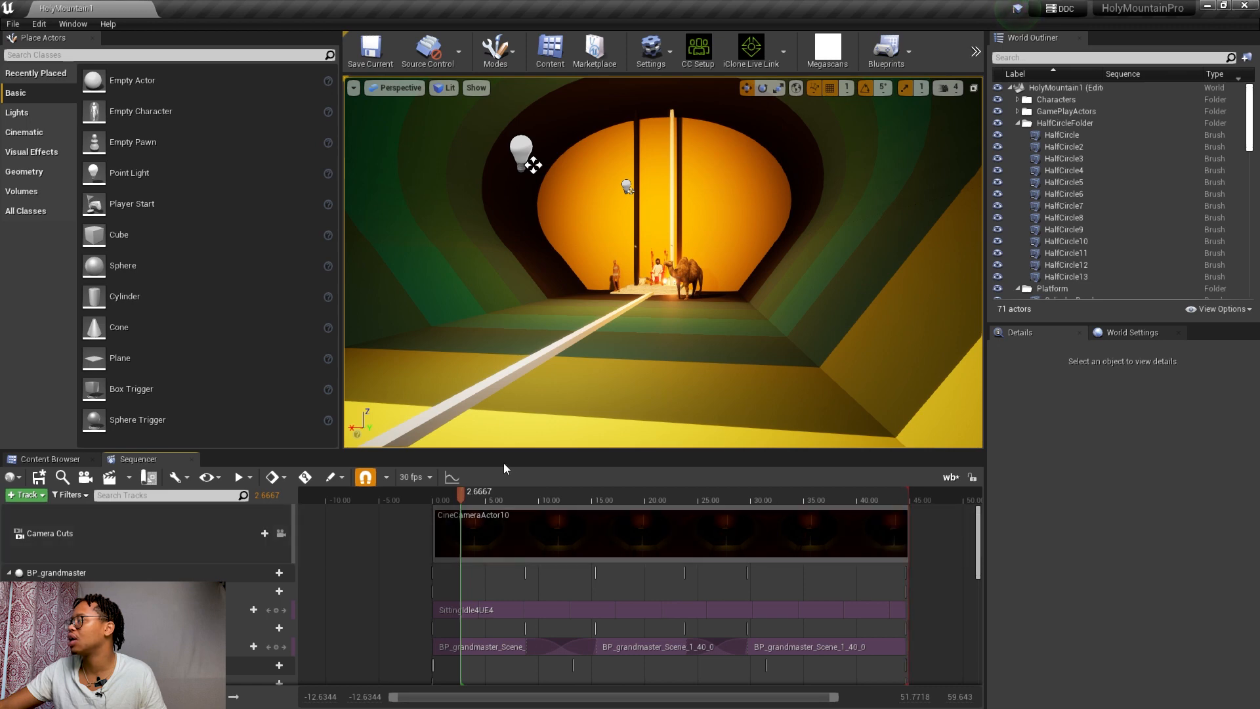
pyautogui.moveTo(462, 495); pyautogui.dragTo(487, 495)
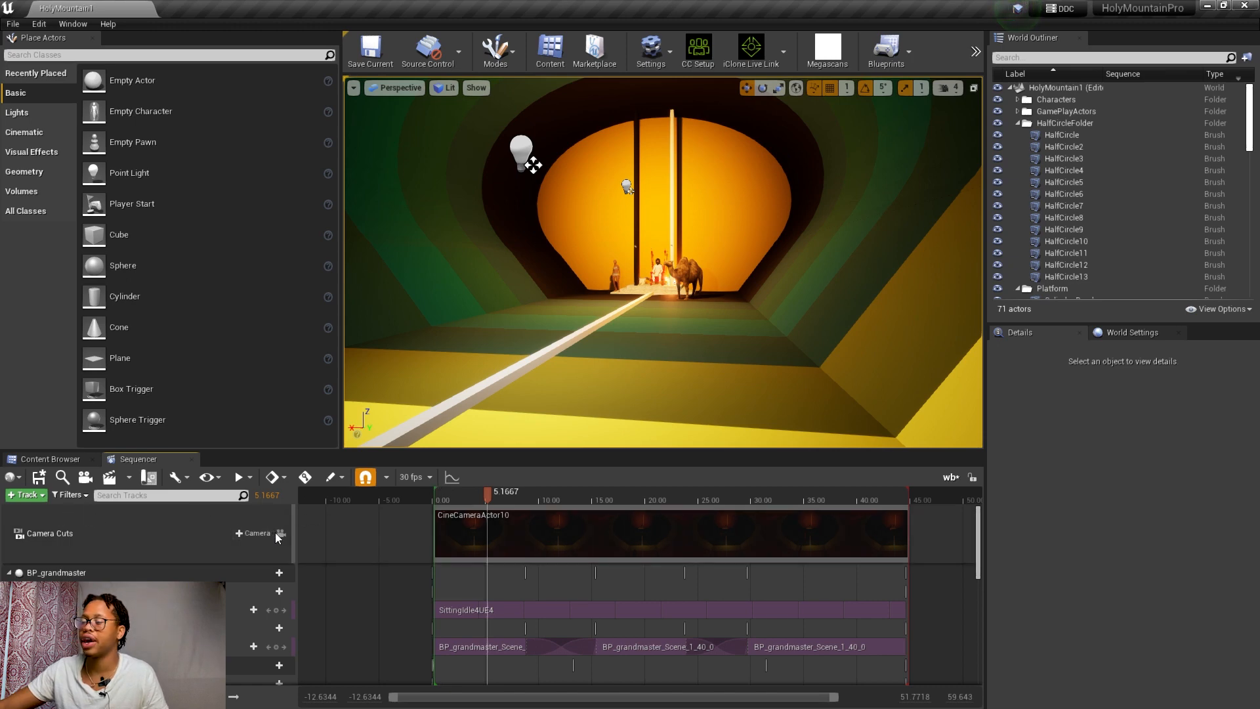
# - Lock the viewport to the sequence's Camera Cuts track after looking over the character tracks
pyautogui.scroll(-5, 144, 554)
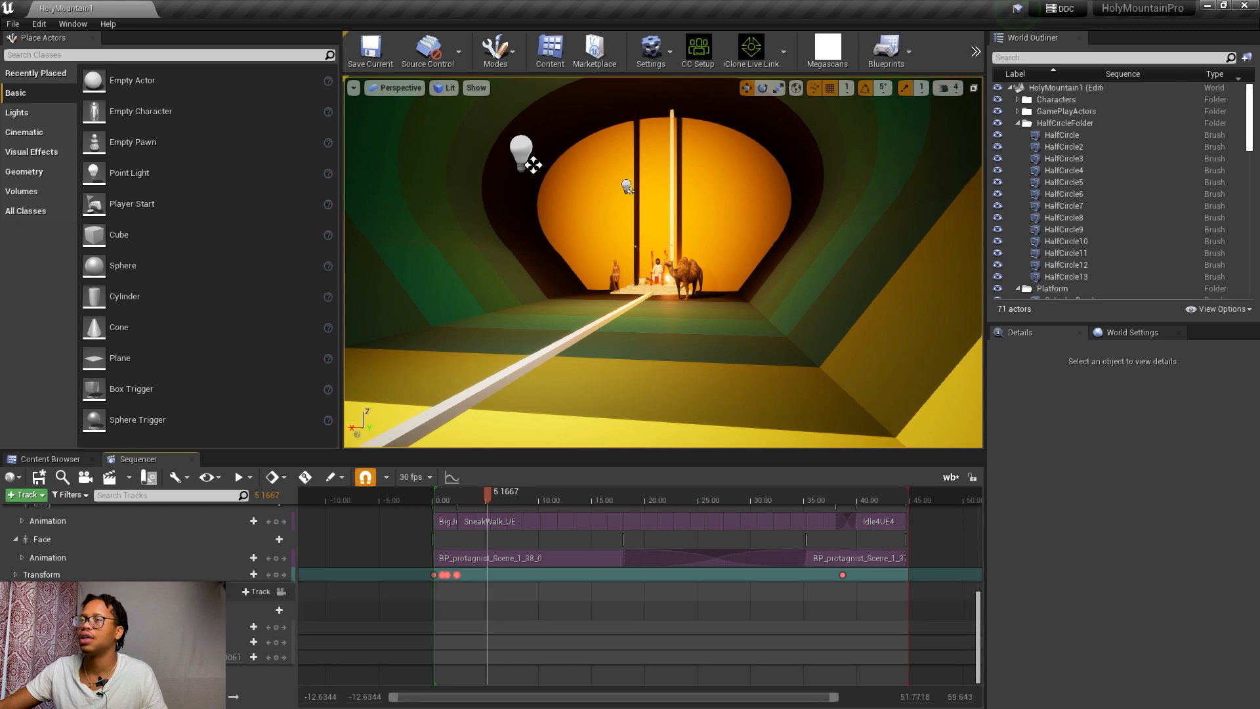
pyautogui.scroll(5, 194, 564)
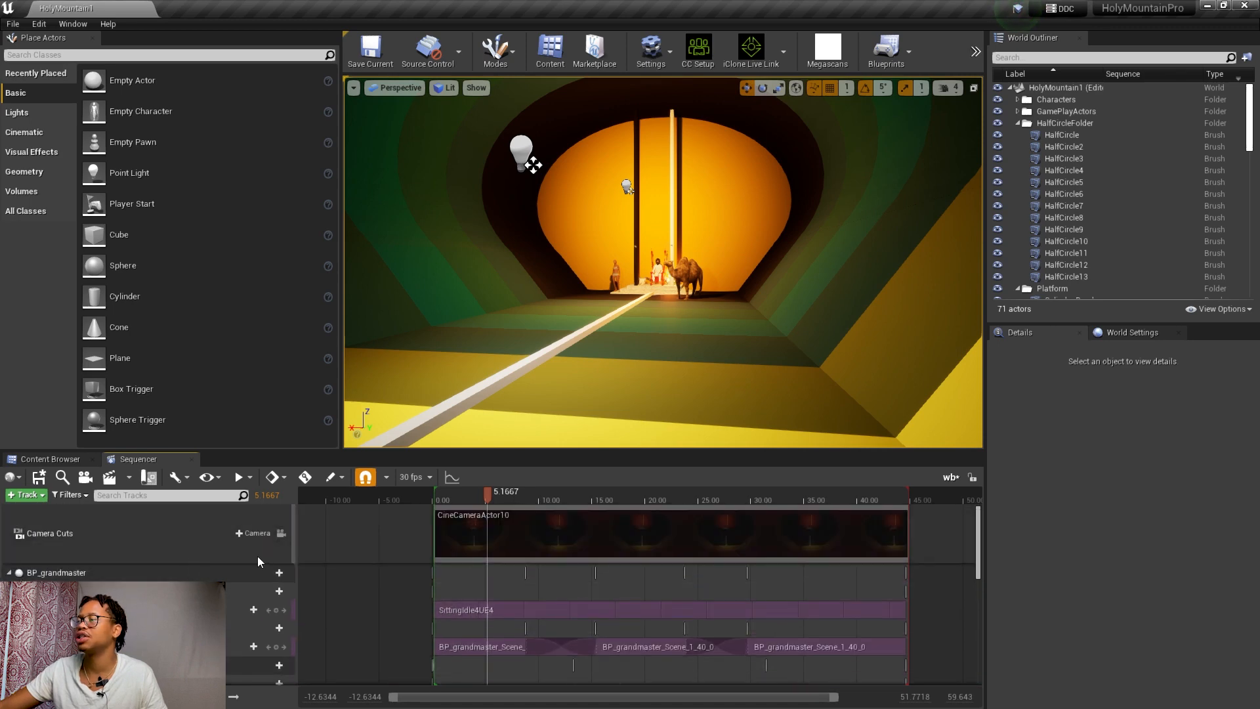
pyautogui.click(282, 538)
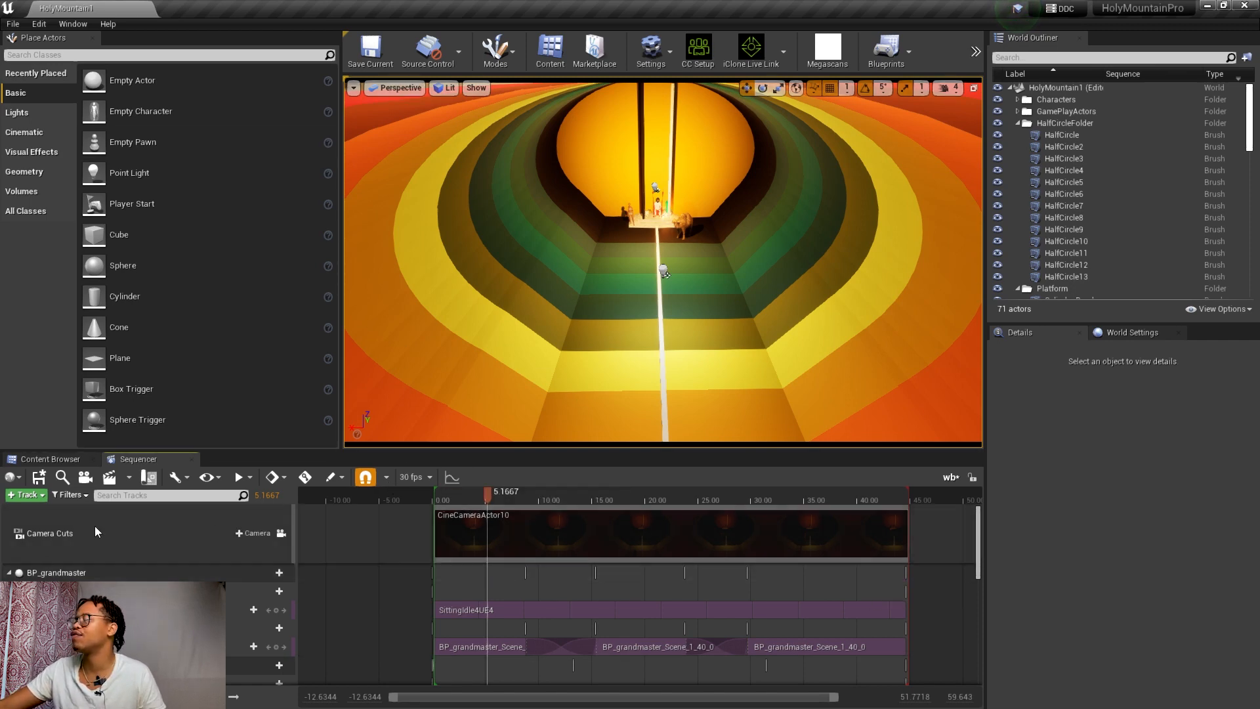
# - Look over the multicoloured tunnel walls and the circular back wall of the set in the free perspective view
pyautogui.scroll(-2, 157, 570)
pyautogui.moveTo(663, 263); pyautogui.dragTo(709, 184, button='right')
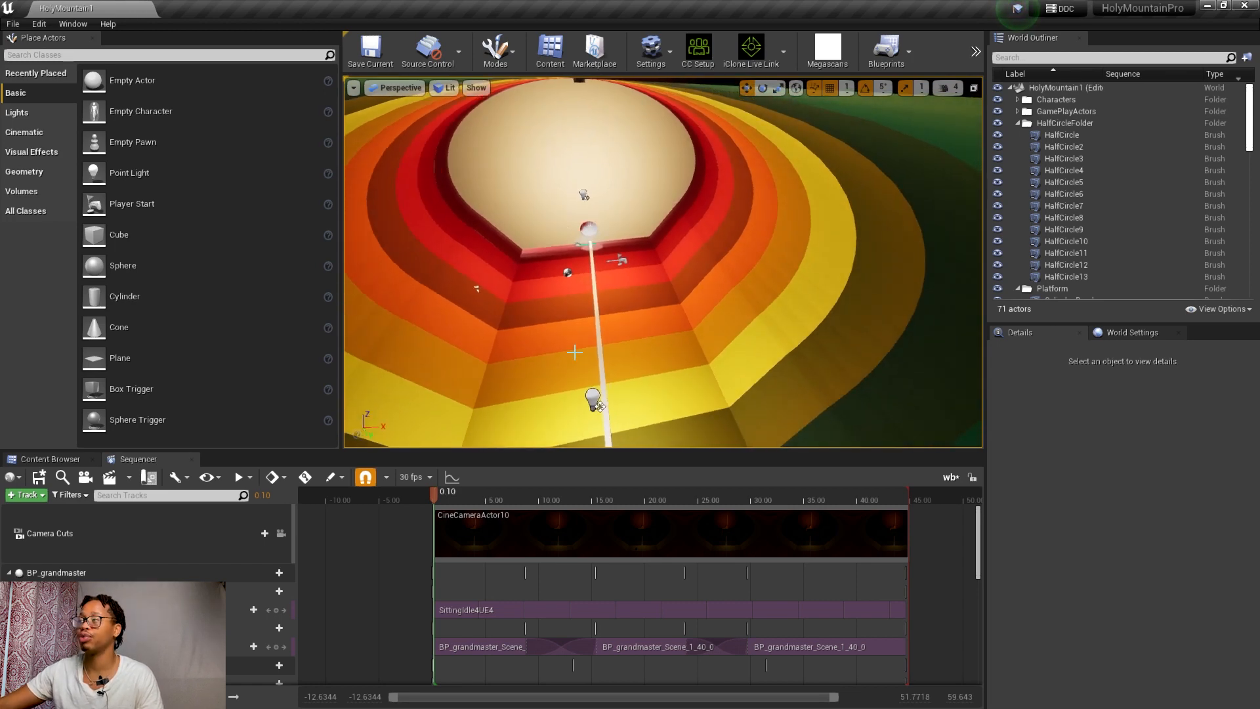
pyautogui.moveTo(709, 184); pyautogui.dragTo(620, 375, button='right')
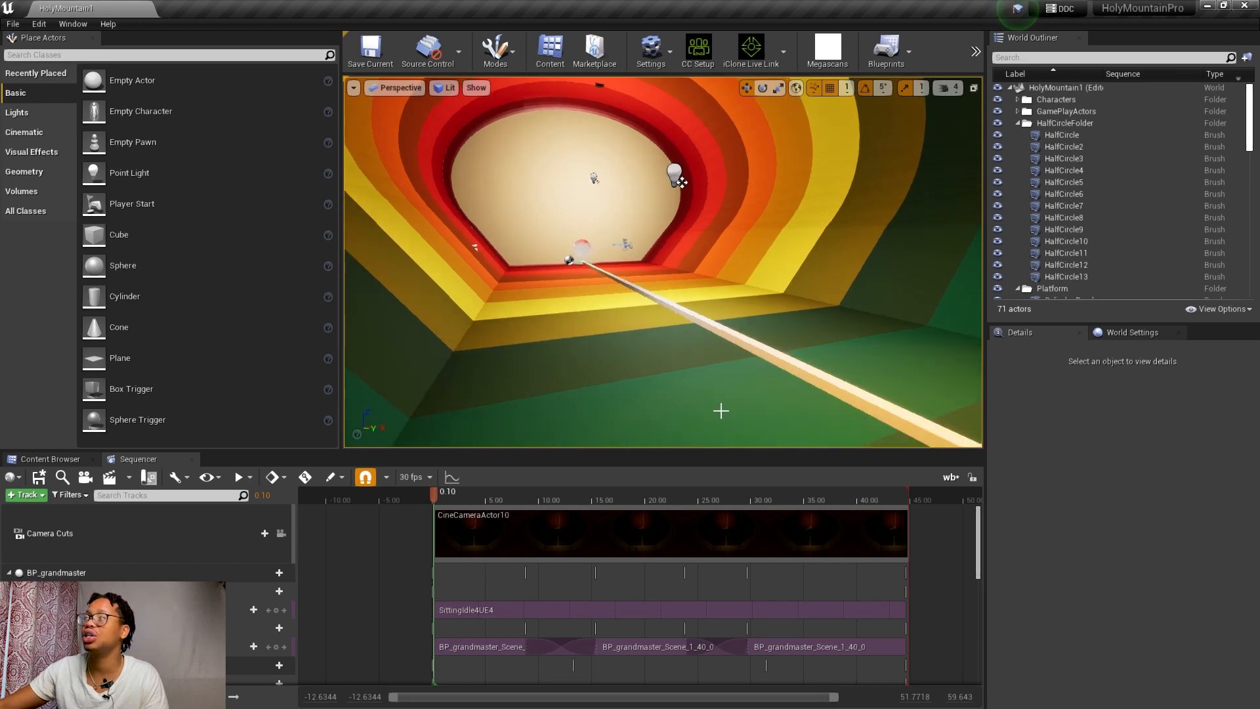
pyautogui.moveTo(693, 428); pyautogui.dragTo(663, 426, button='right')
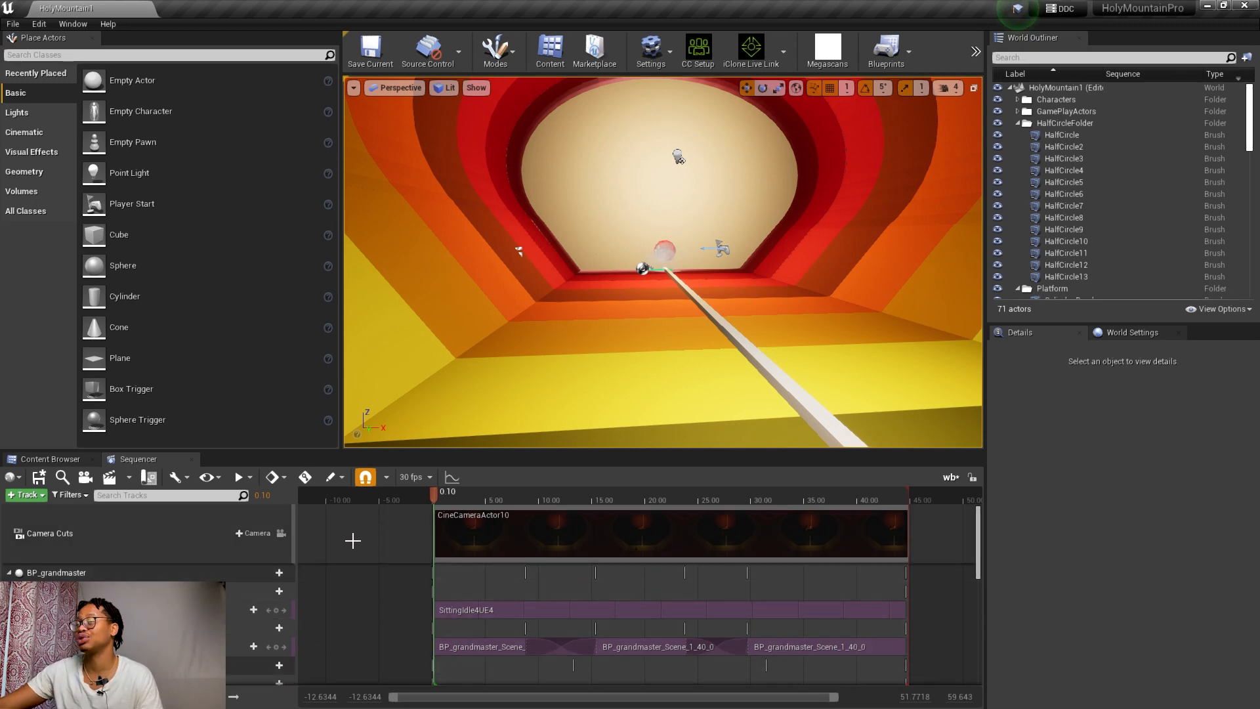
# - Inspect the seated grandmaster character on the red throne up close and play the wb sequence from its start to 3.6667
pyautogui.press('w')
pyautogui.moveTo(686, 301); pyautogui.dragTo(656, 283, button='right')
pyautogui.moveTo(658, 116); pyautogui.dragTo(745, 106, button='right')
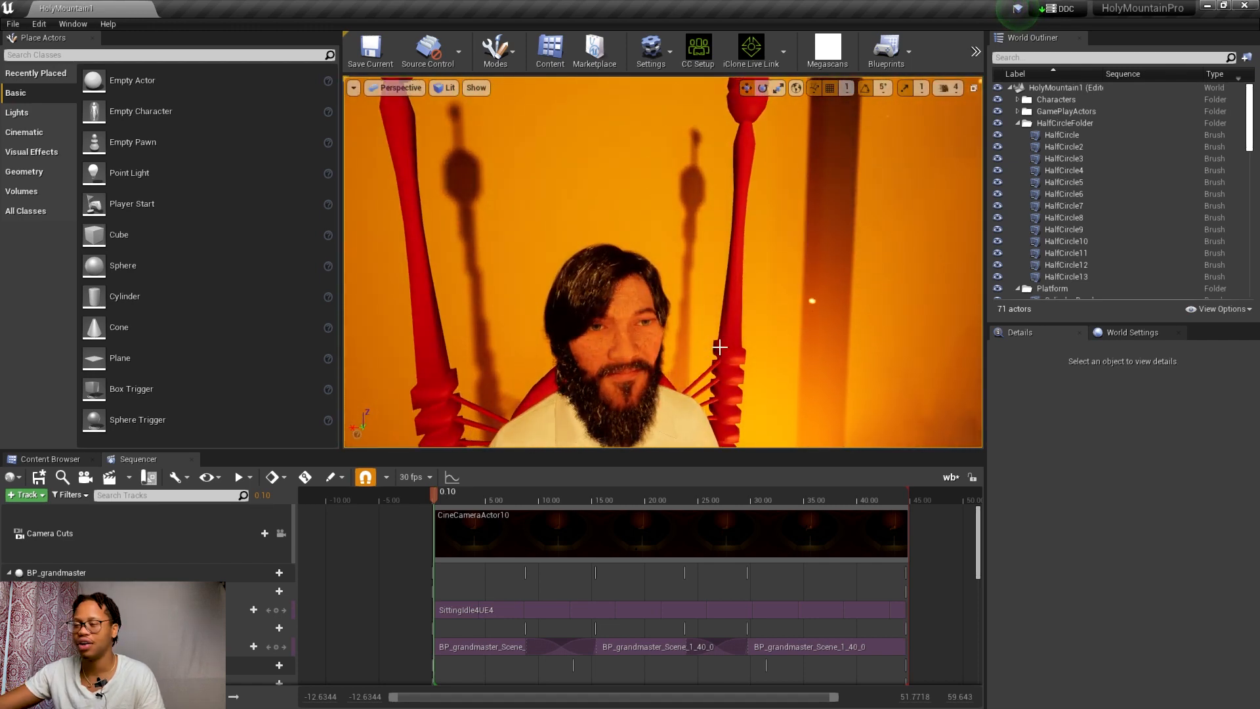
pyautogui.moveTo(761, 346); pyautogui.dragTo(752, 346, button='right')
pyautogui.moveTo(622, 335); pyautogui.dragTo(511, 362, button='right')
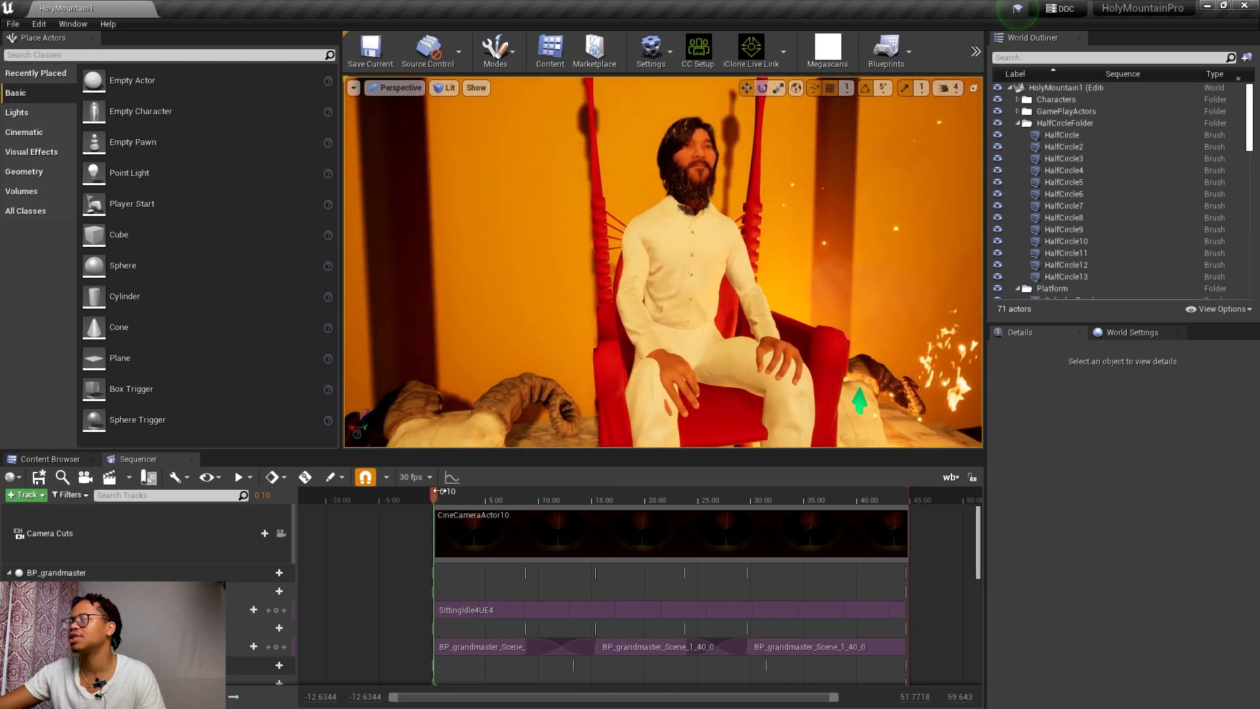
pyautogui.press('space')
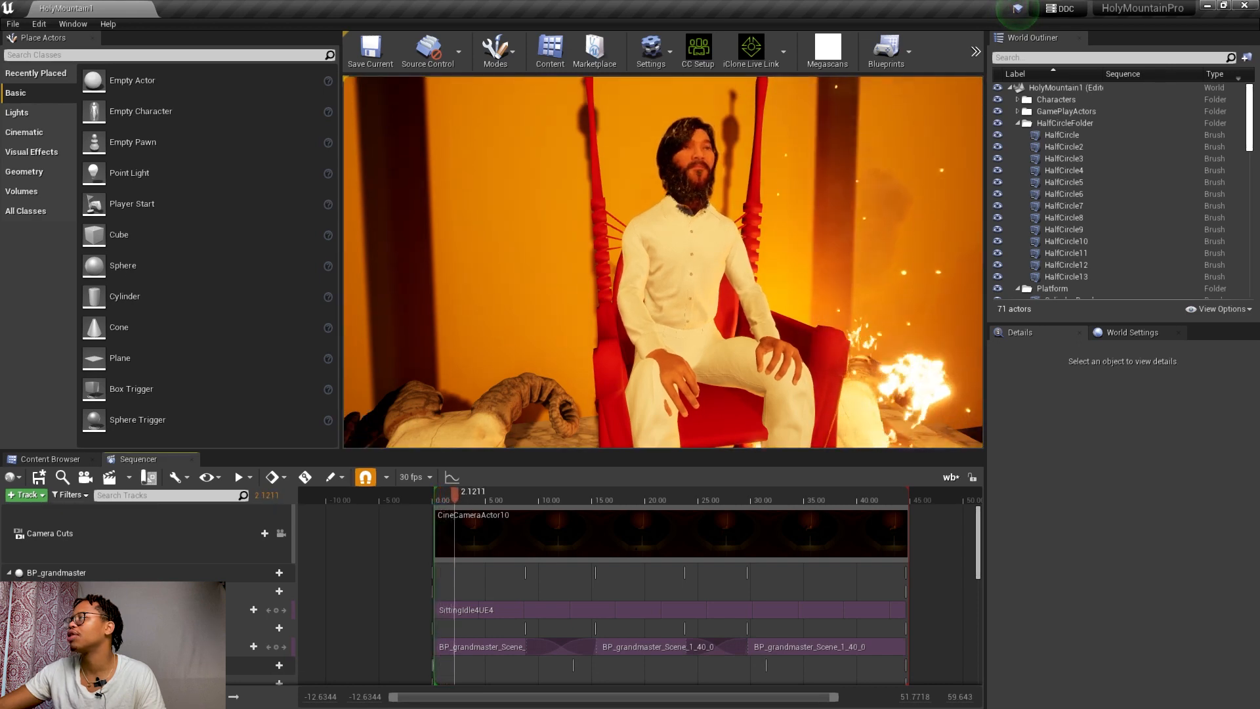
pyautogui.press('space')
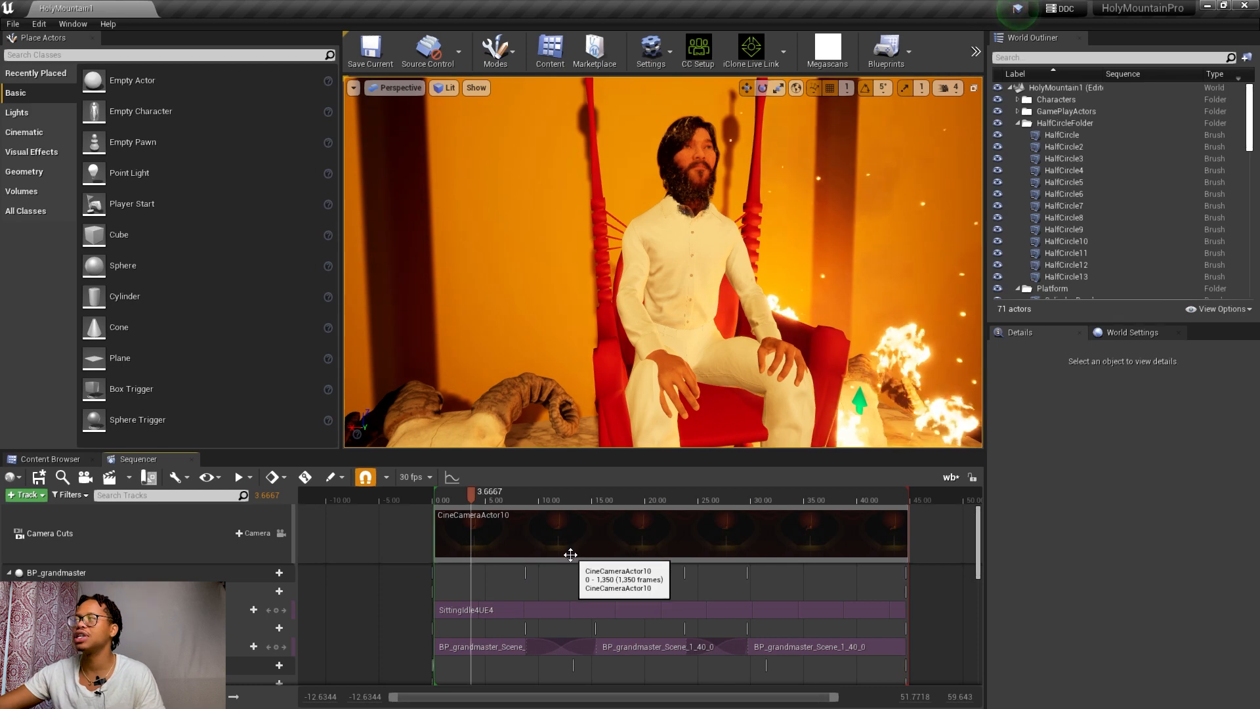
# - Examine the crouching, long-haired character in front of the cream back wall up close from slightly different heights
pyautogui.moveTo(503, 290); pyautogui.dragTo(962, 282, button='right')
pyautogui.press('w')
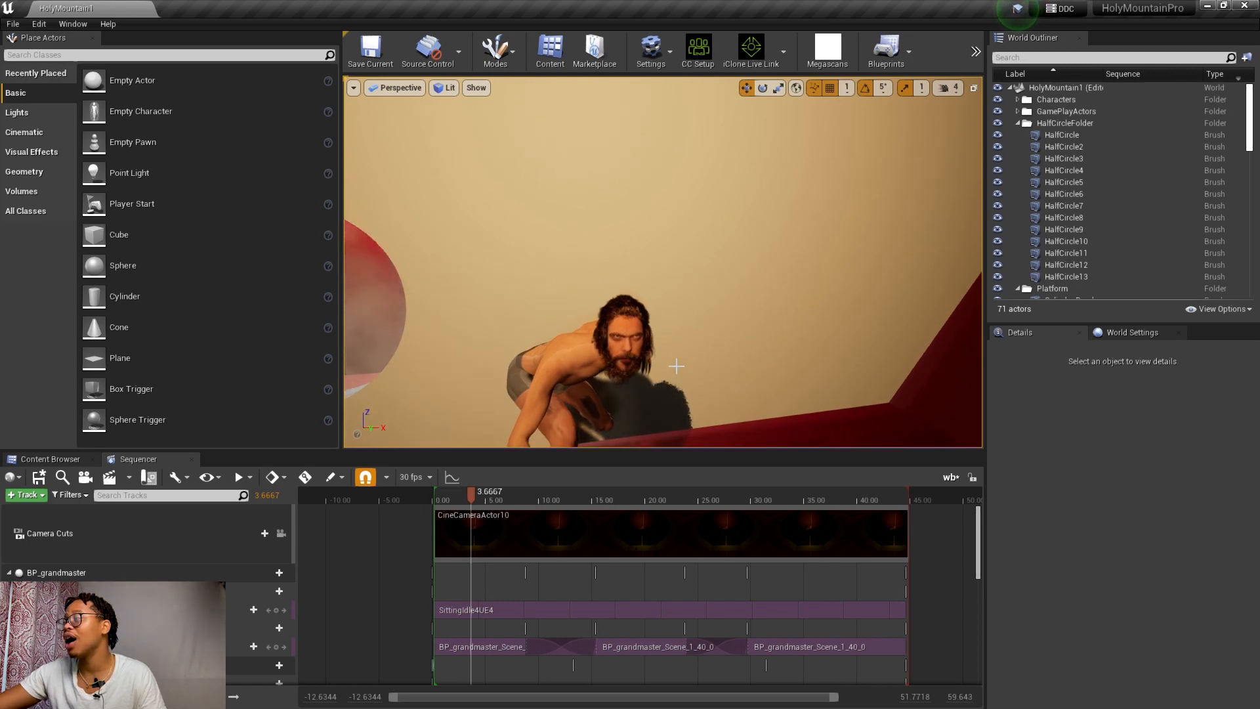
pyautogui.press('q')
pyautogui.moveTo(676, 366); pyautogui.dragTo(683, 365, button='right')
pyautogui.press('e')
pyautogui.press('q')
pyautogui.press('e')
pyautogui.press('e')
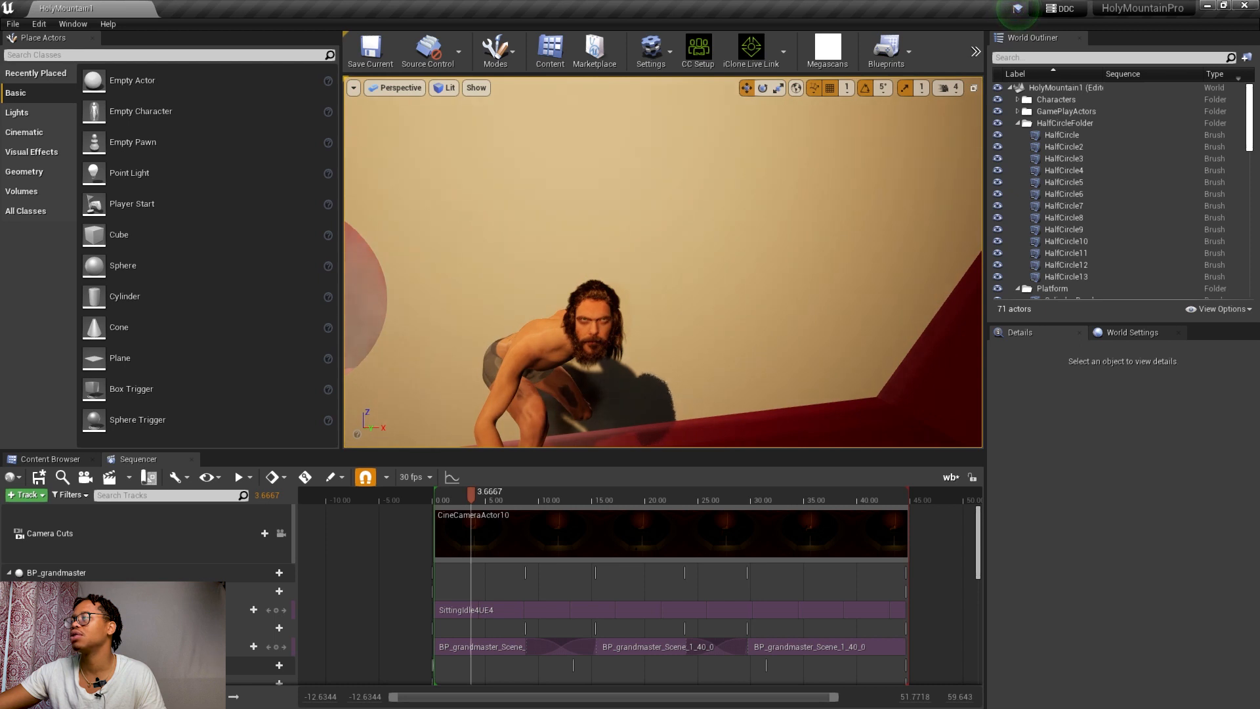
# - Play the wb sequence onward and pause it at 31.30 to watch the crouching character approach the throne platform
pyautogui.moveTo(471, 488)
pyautogui.mouseDown()
pyautogui.moveTo(496, 490)
pyautogui.moveTo(466, 489)
pyautogui.mouseUp()
pyautogui.press('space')
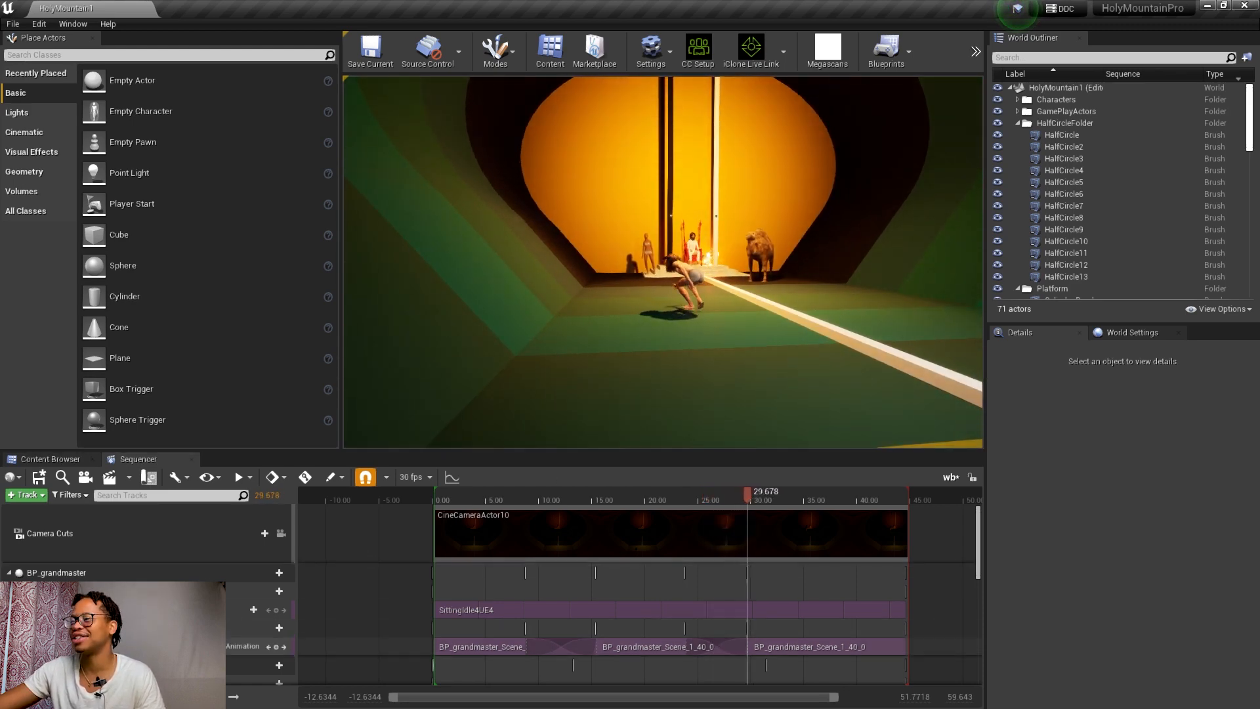
pyautogui.press('space')
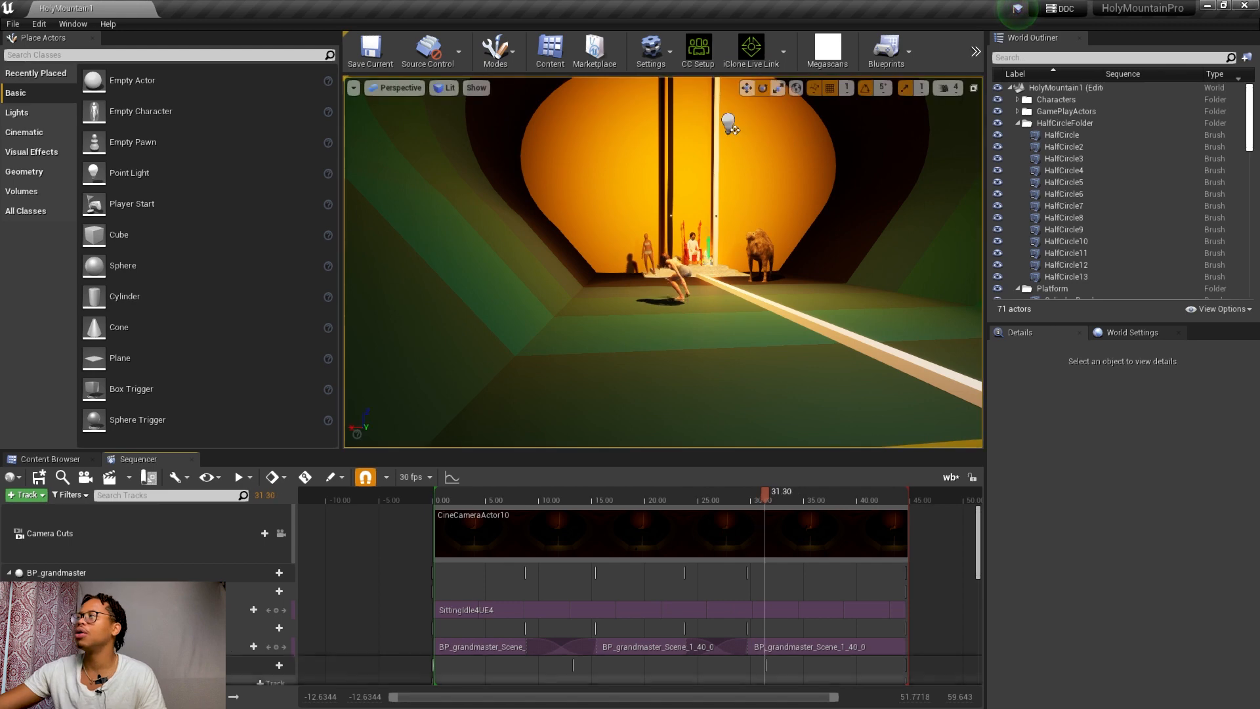
# - Examine the tunnel's striped walls and its back wall from several angles with the sequence paused at 31.30
pyautogui.moveTo(581, 331); pyautogui.dragTo(552, 397, button='right')
pyautogui.press('w')
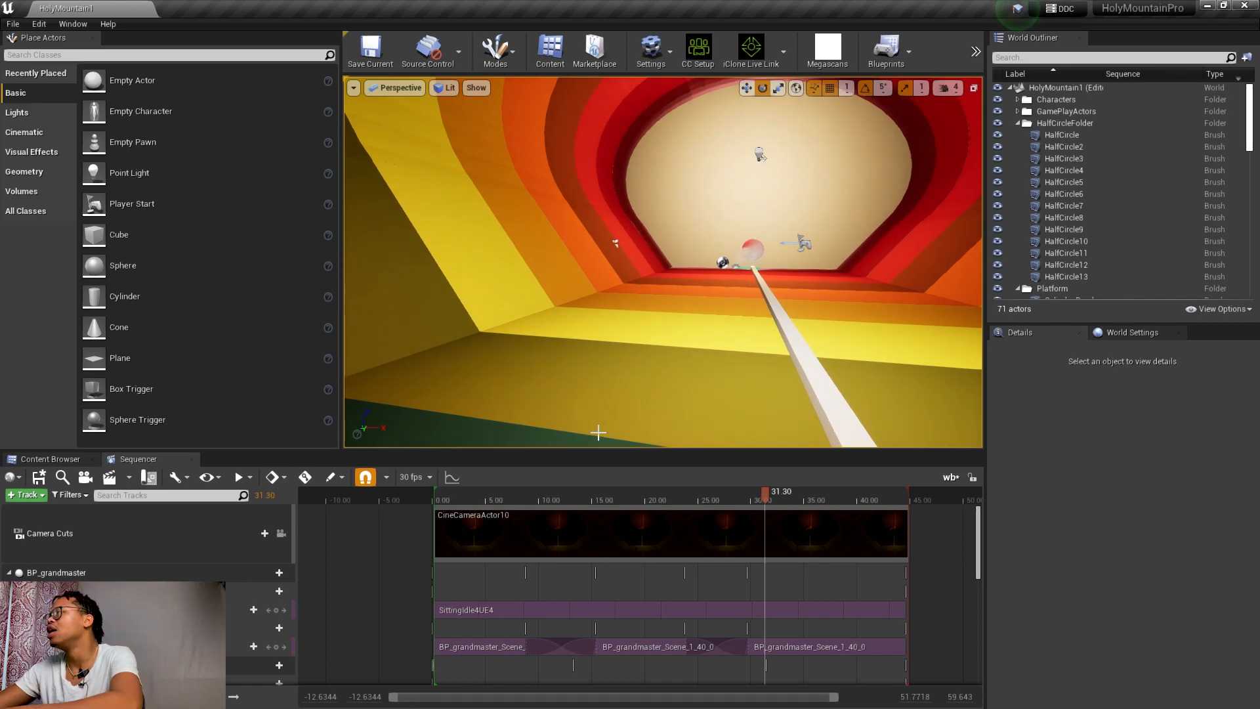
pyautogui.press('s')
pyautogui.moveTo(764, 341); pyautogui.dragTo(760, 341, button='right')
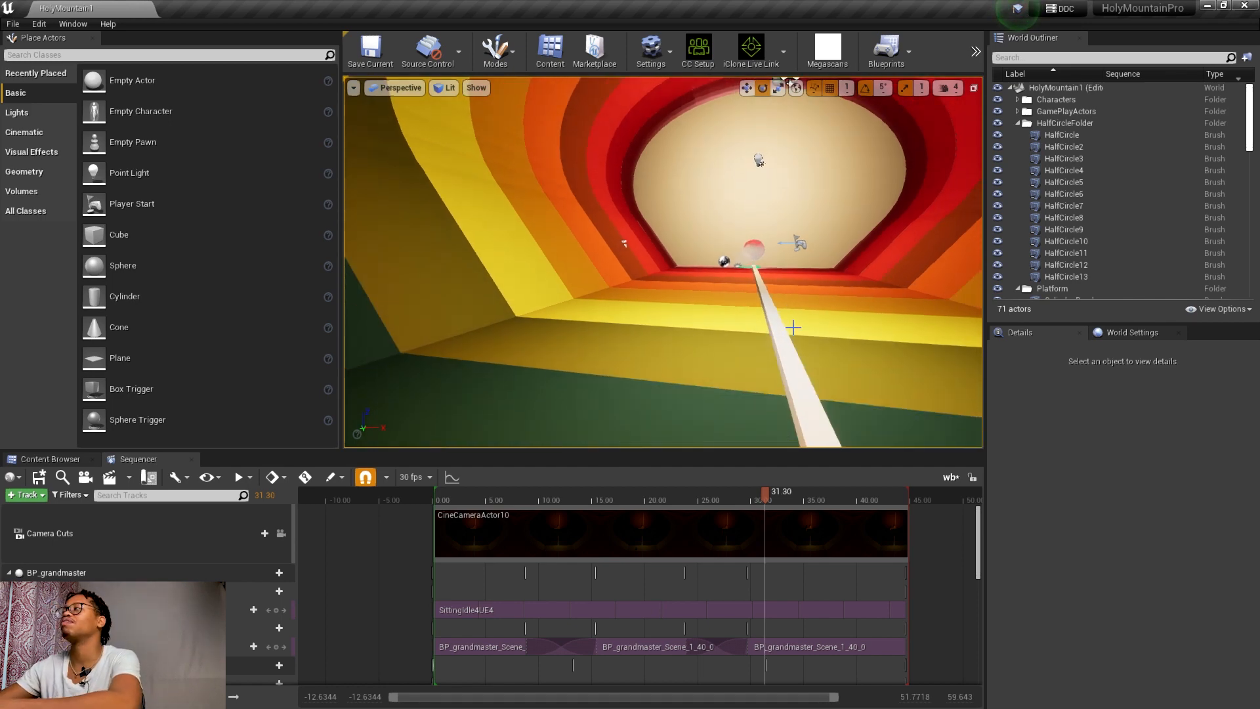
pyautogui.moveTo(668, 307); pyautogui.dragTo(746, 293)
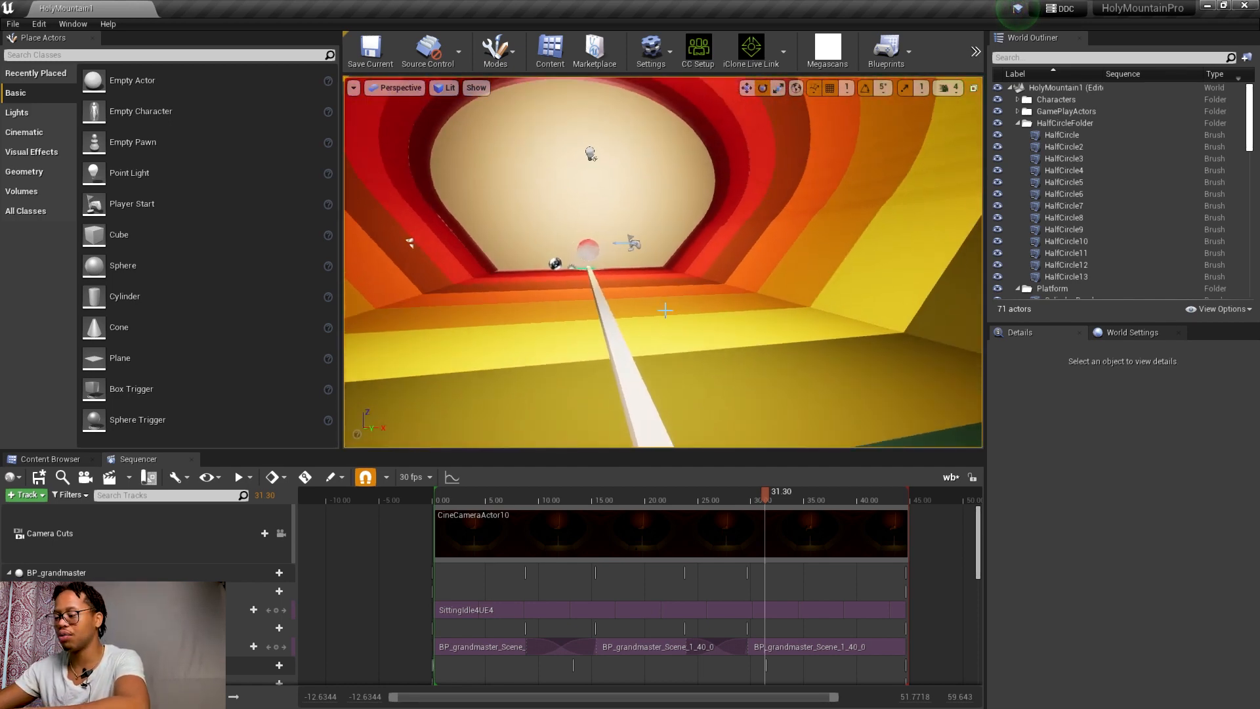
# - Survey the whole tunnel set, from the camel and pillars to the round back wall, in a full-screen viewport
pyautogui.press('F11')
pyautogui.moveTo(616, 437); pyautogui.dragTo(526, 470)
pyautogui.moveTo(689, 464); pyautogui.dragTo(689, 380, button='middle')
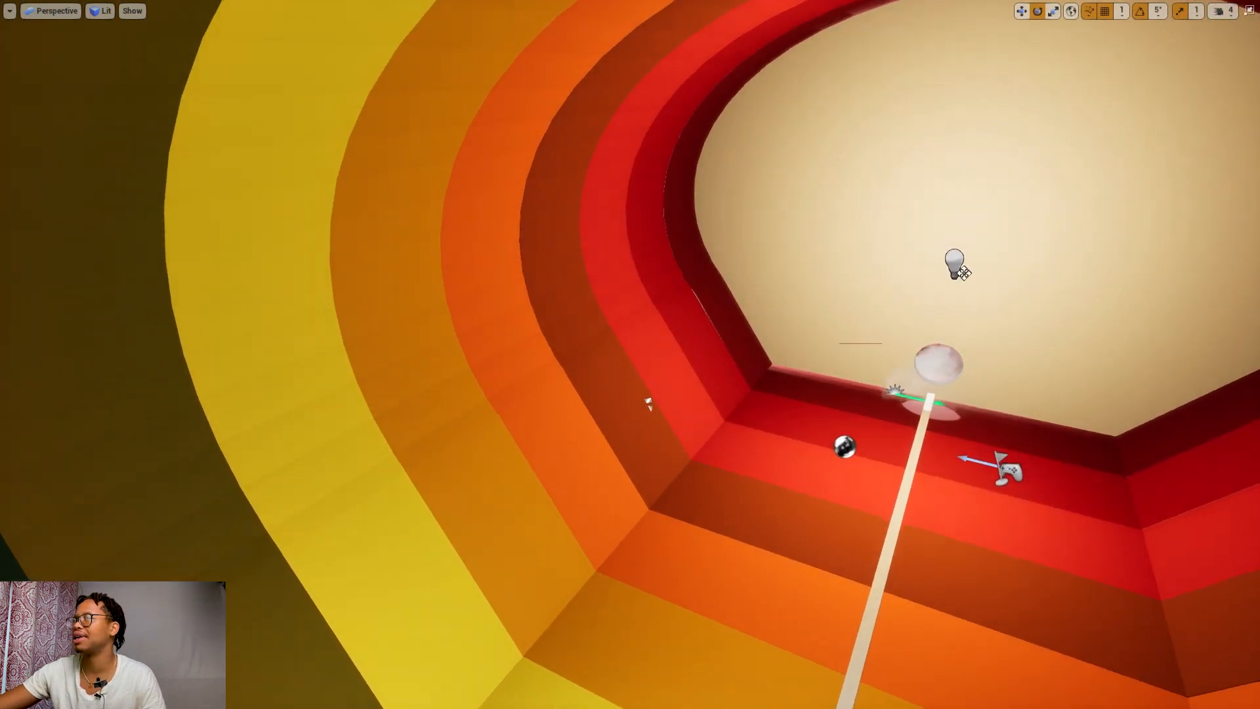
pyautogui.moveTo(689, 381); pyautogui.dragTo(724, 505)
pyautogui.keyDown('alt'); pyautogui.moveTo(677, 448); pyautogui.dragTo(702, 367); pyautogui.keyUp('alt')
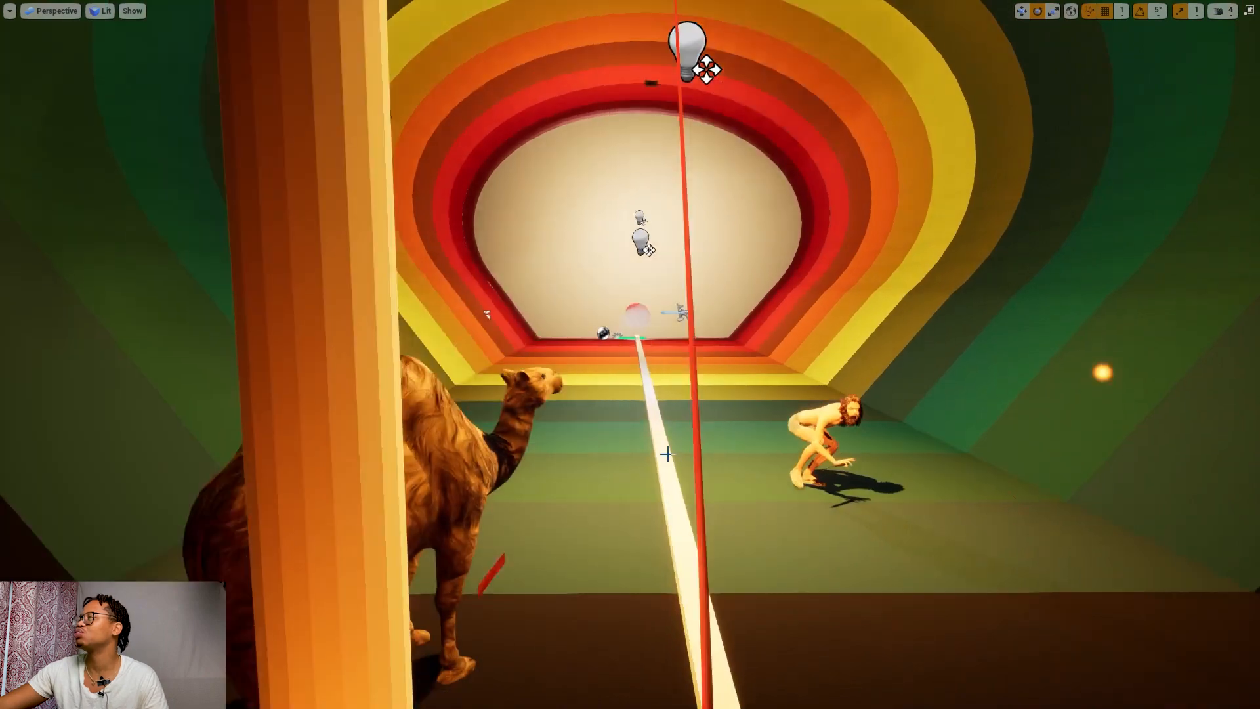
pyautogui.moveTo(661, 469); pyautogui.dragTo(691, 354)
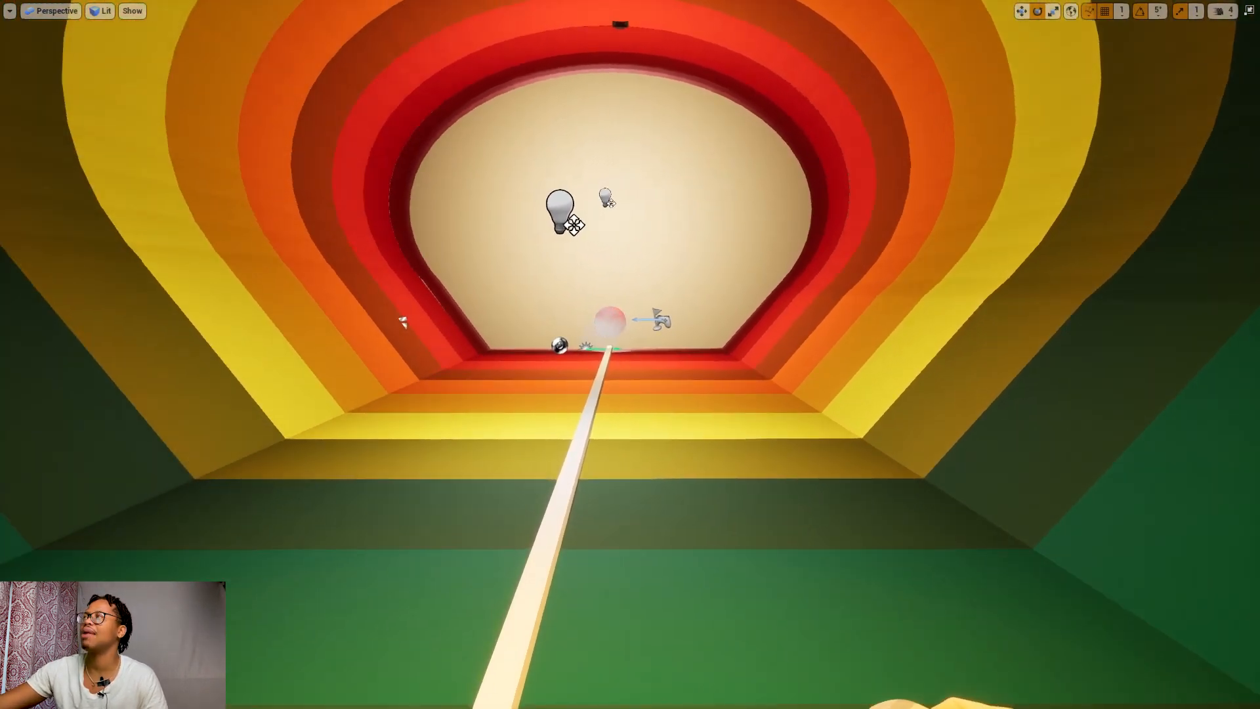
pyautogui.moveTo(630, 355); pyautogui.dragTo(599, 354, button='right')
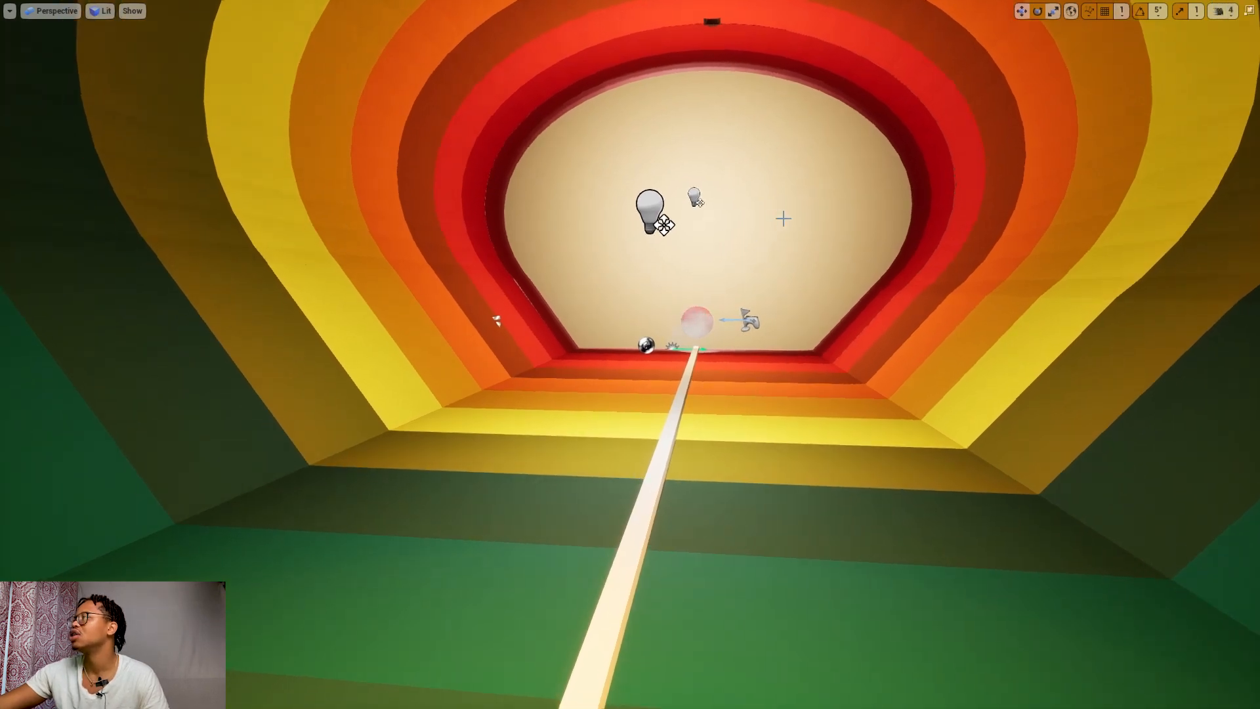
# - Select the cream back wall, inspect its round opening up close, and return from the full-screen viewport to the editor layout
pyautogui.click(784, 218)
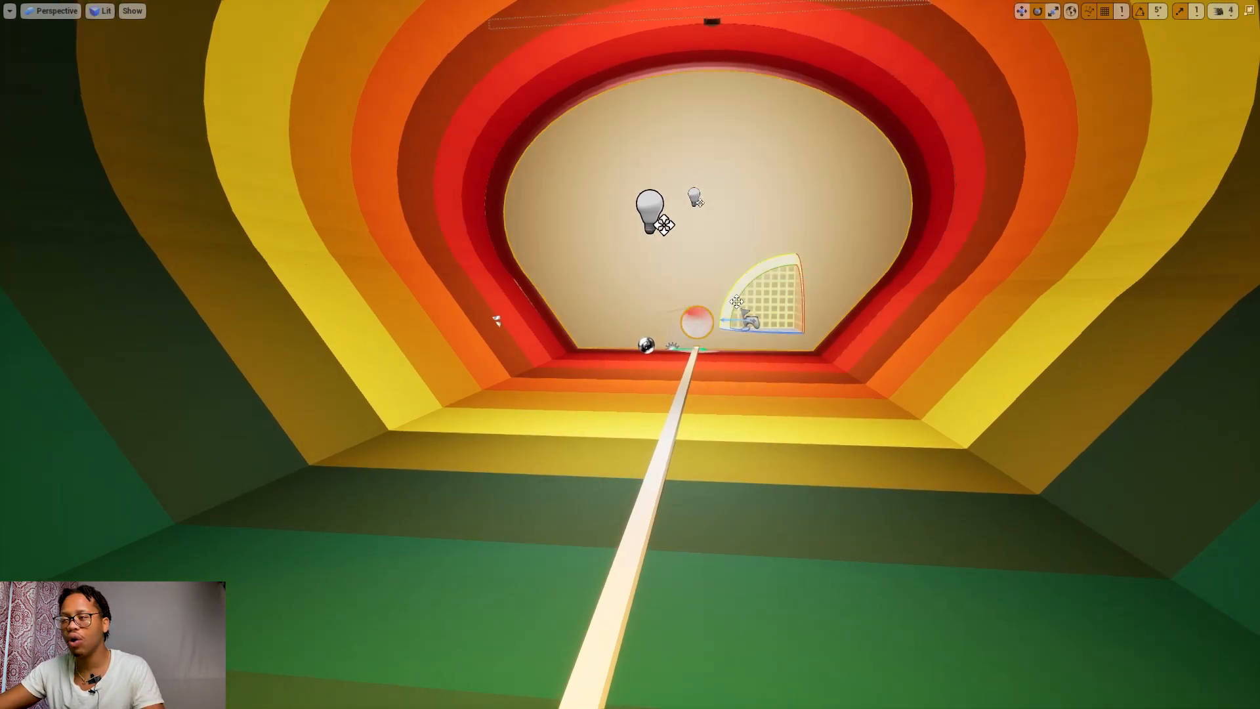
pyautogui.press('w')
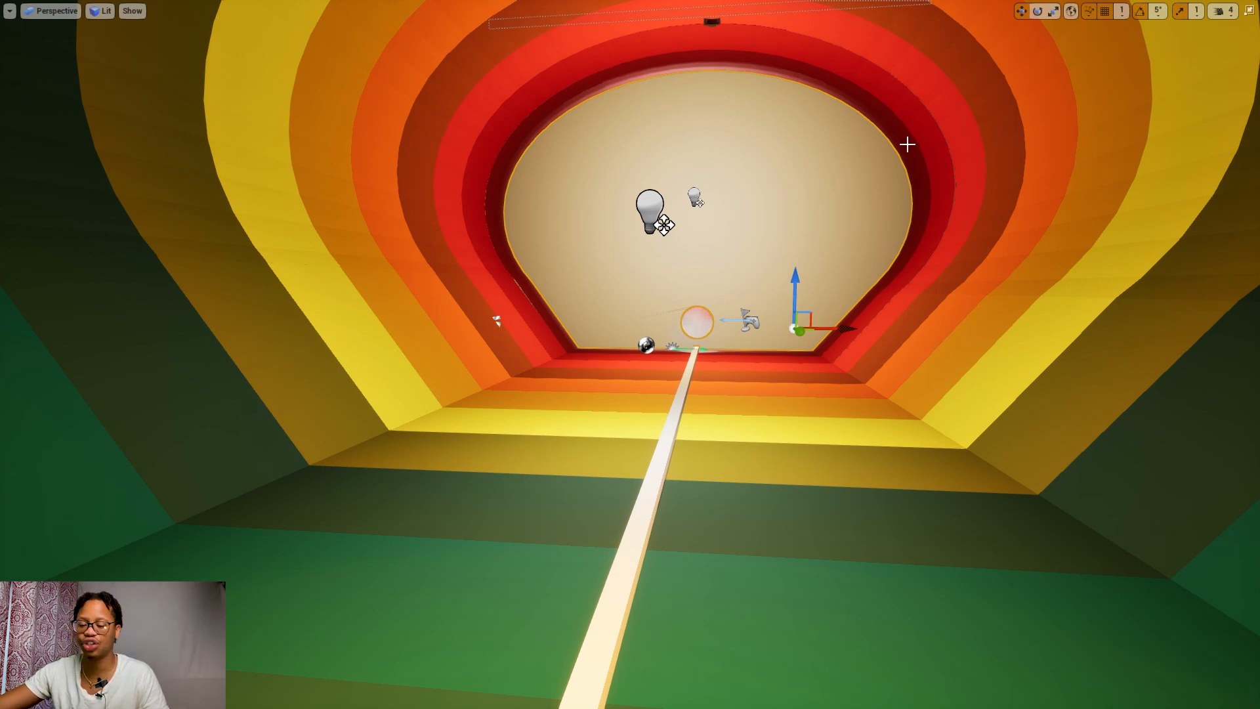
pyautogui.press('w')
pyautogui.moveTo(706, 400); pyautogui.dragTo(677, 429, button='right')
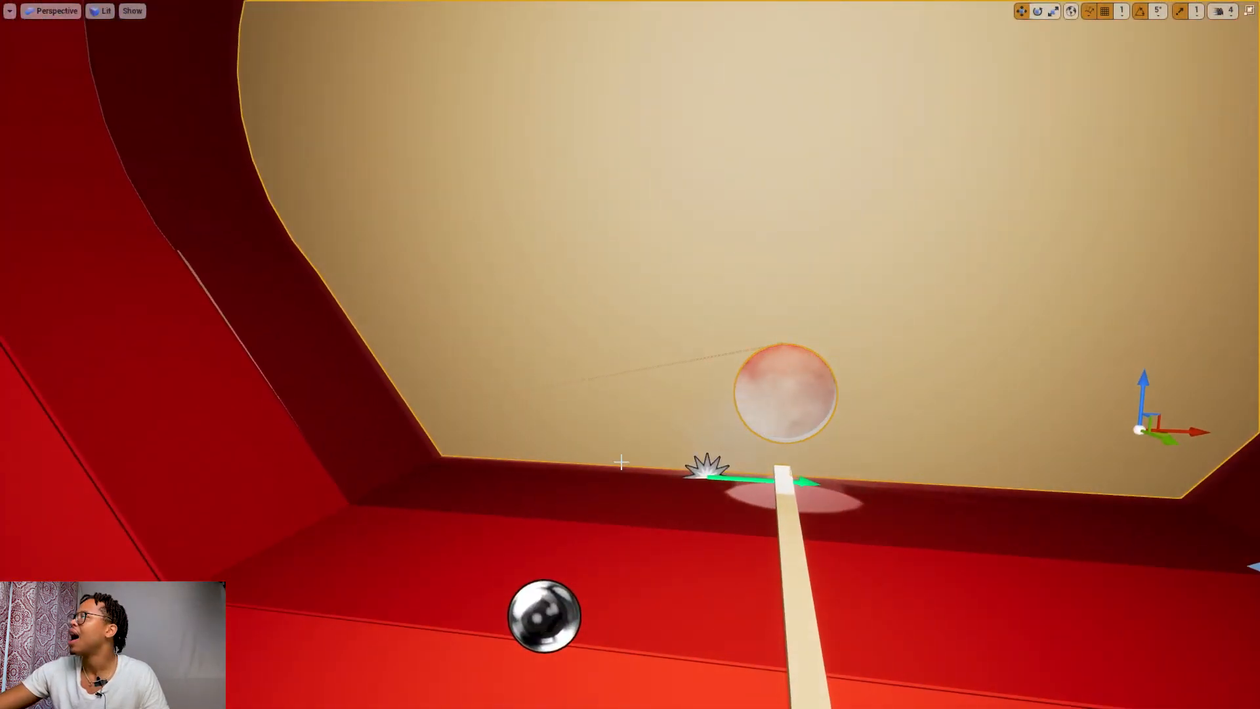
pyautogui.scroll(4, 667, 571)
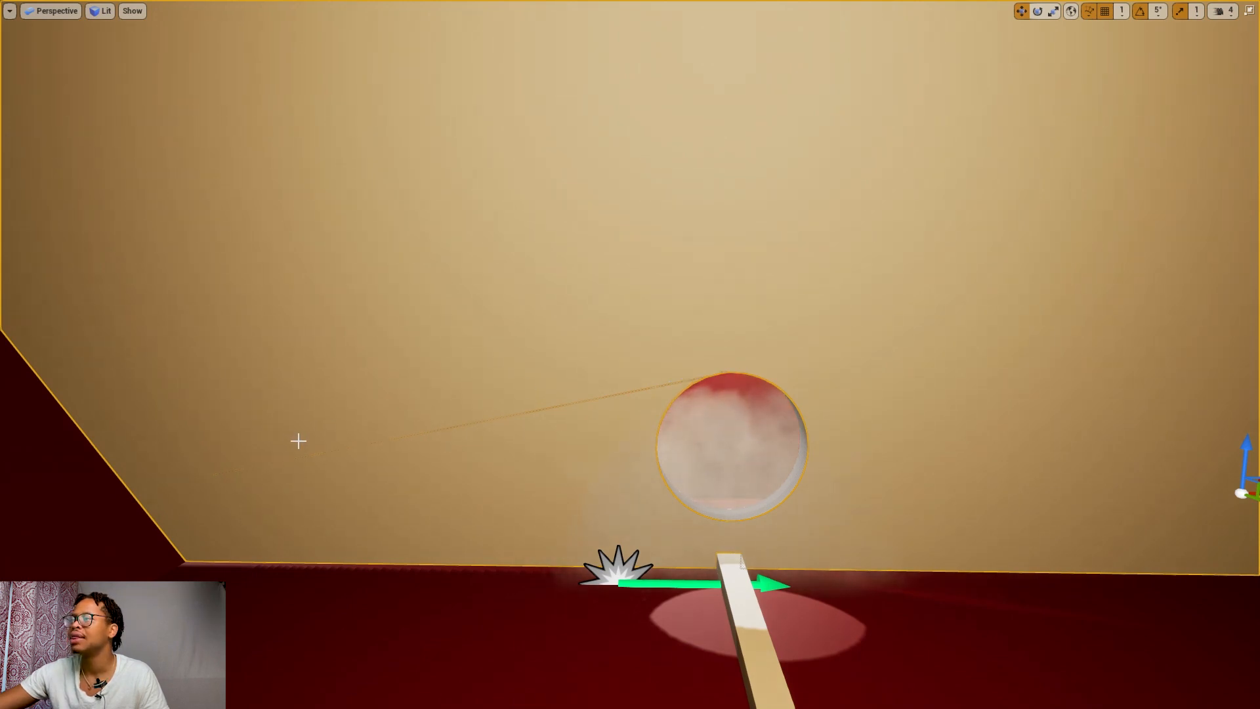
pyautogui.scroll(-5, 307, 609)
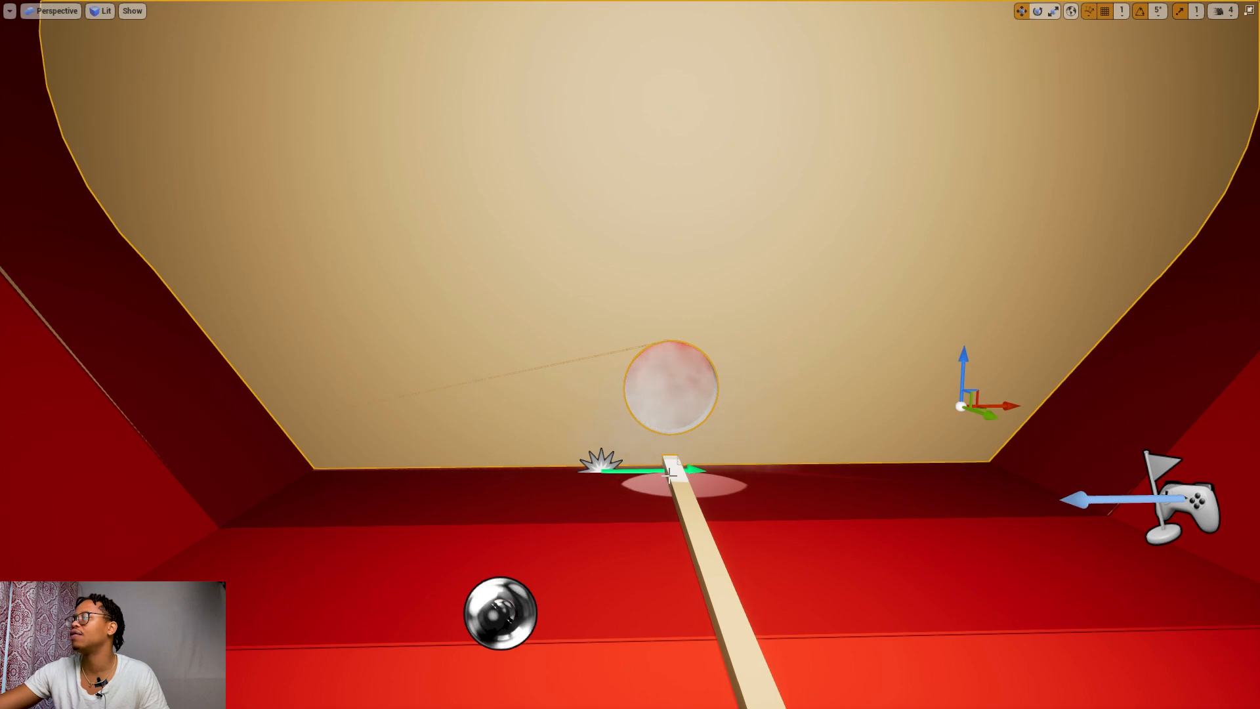
pyautogui.press('w')
pyautogui.moveTo(701, 557); pyautogui.dragTo(641, 287, button='right')
pyautogui.press('s')
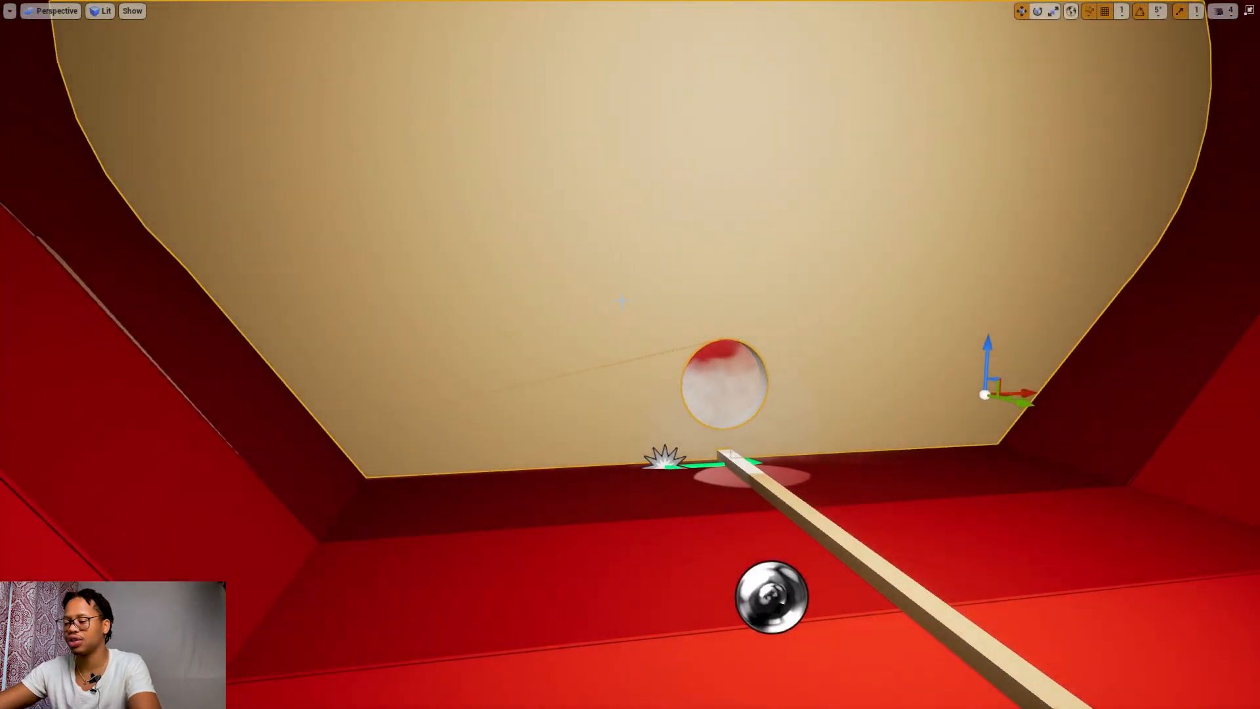
pyautogui.press('F11')
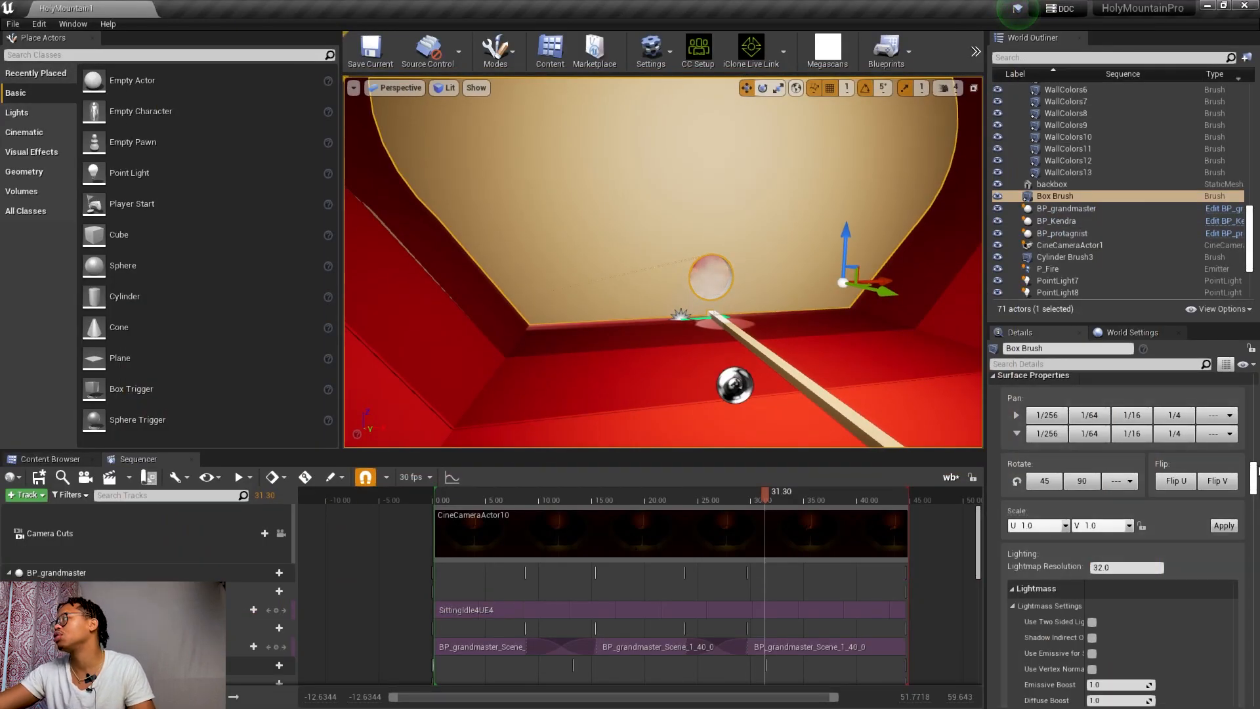
# - Open the static mesh creation dialog for the Box Brush and close it without creating a mesh
pyautogui.moveTo(1254, 470)
pyautogui.mouseDown()
pyautogui.moveTo(1254, 352)
pyautogui.moveTo(1234, 420)
pyautogui.moveTo(1162, 533)
pyautogui.mouseUp()
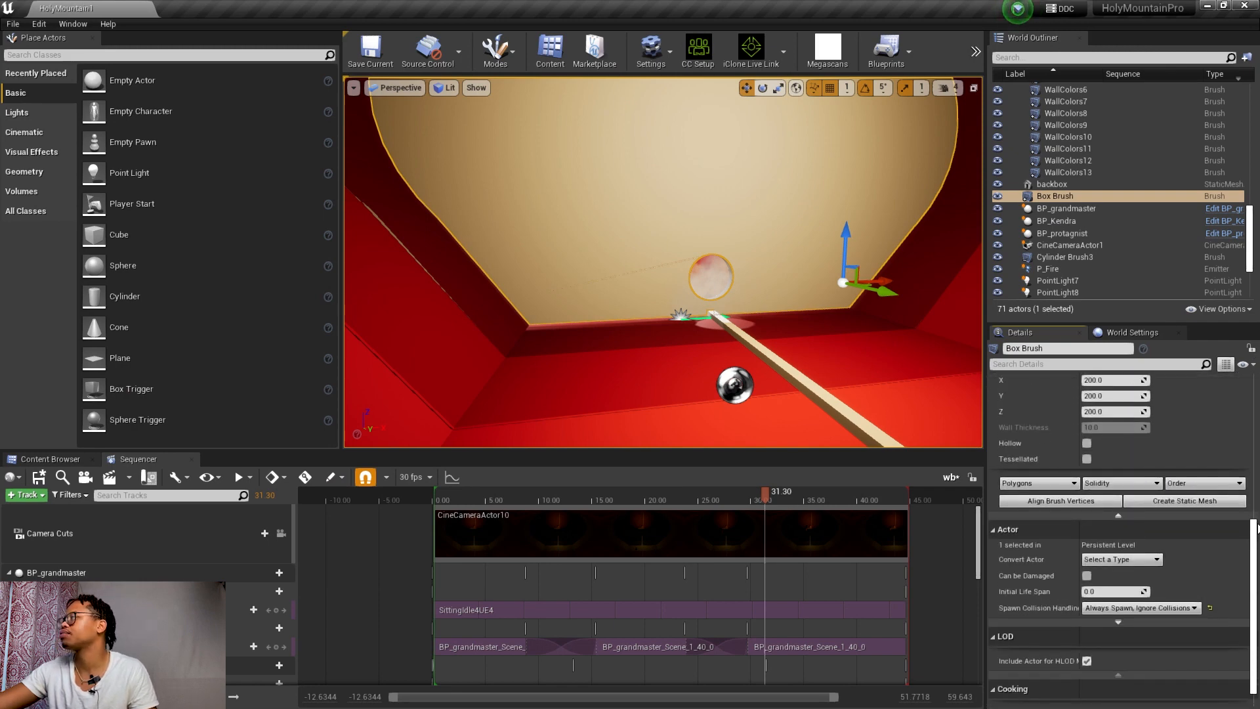
pyautogui.click(1175, 503)
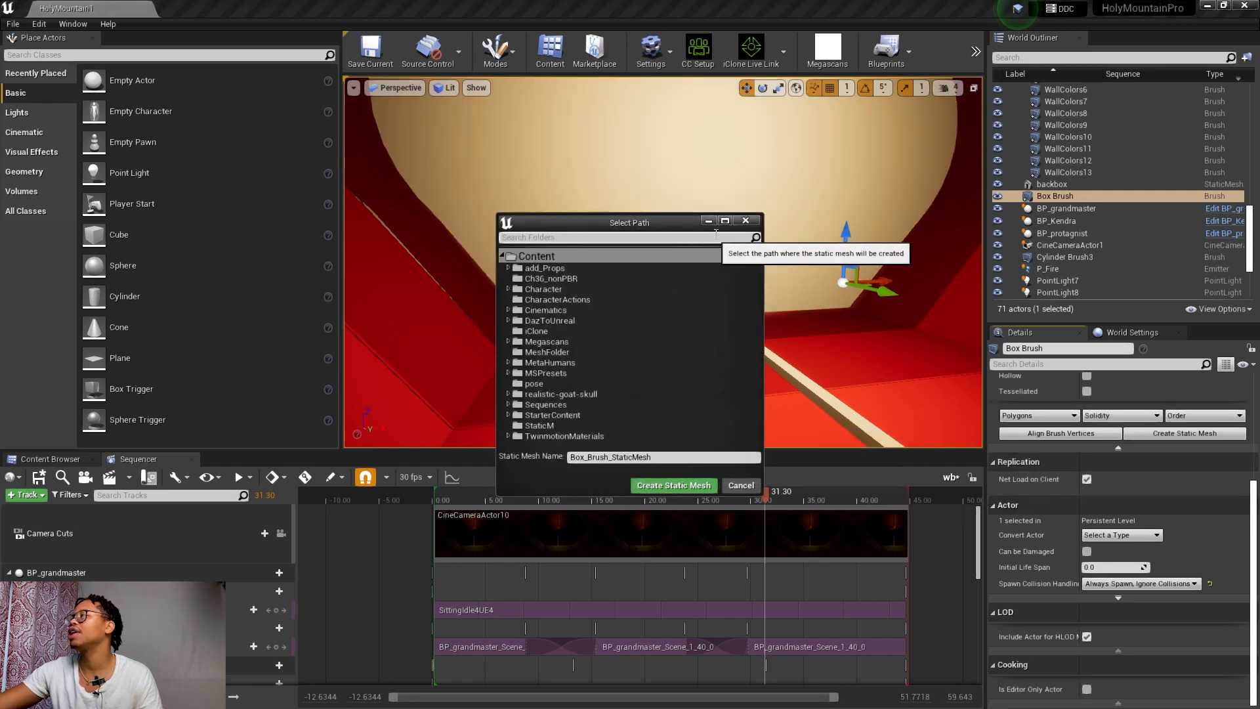
pyautogui.click(748, 222)
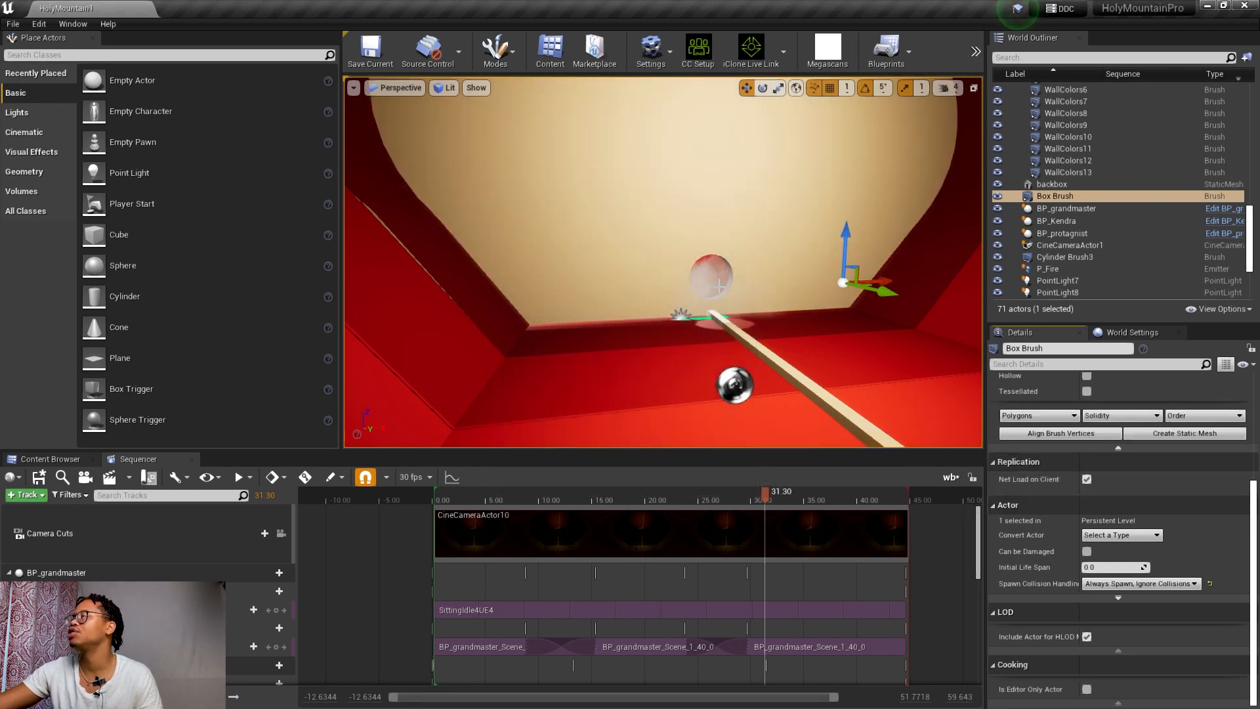
# - Select the Cylinder Brush3 that cuts the round opening in the back wall and examine it from the side
pyautogui.click(729, 284)
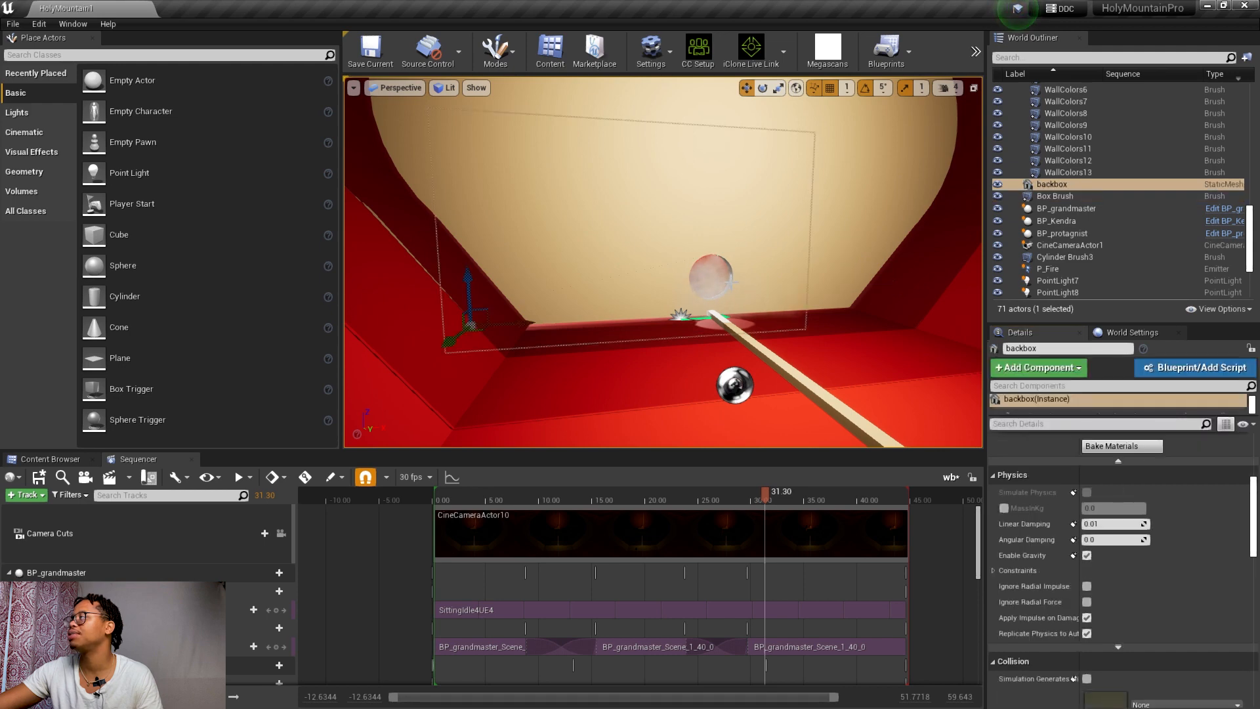
pyautogui.moveTo(732, 281); pyautogui.dragTo(735, 281, button='right')
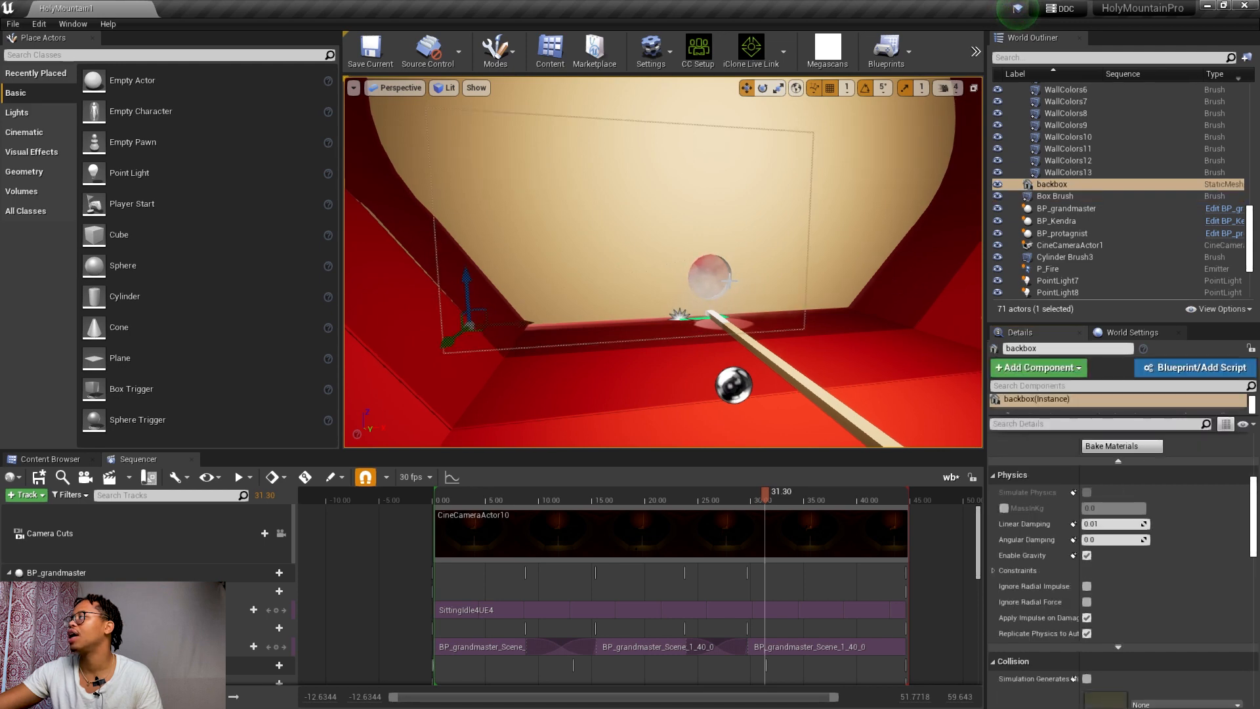
pyautogui.click(730, 281)
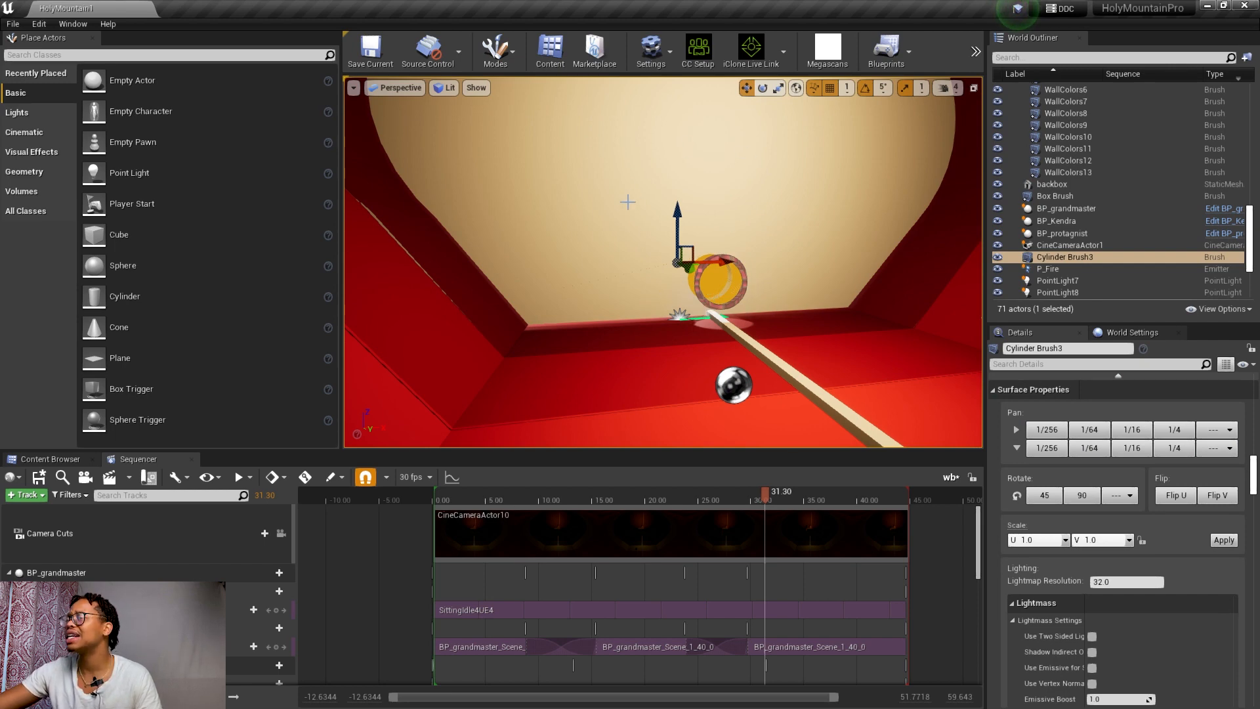
pyautogui.press('w')
pyautogui.moveTo(610, 282)
pyautogui.mouseDown(button='right')
pyautogui.moveTo(637, 282)
pyautogui.moveTo(591, 276)
pyautogui.moveTo(657, 284)
pyautogui.mouseUp(button='right')
pyautogui.press('s')
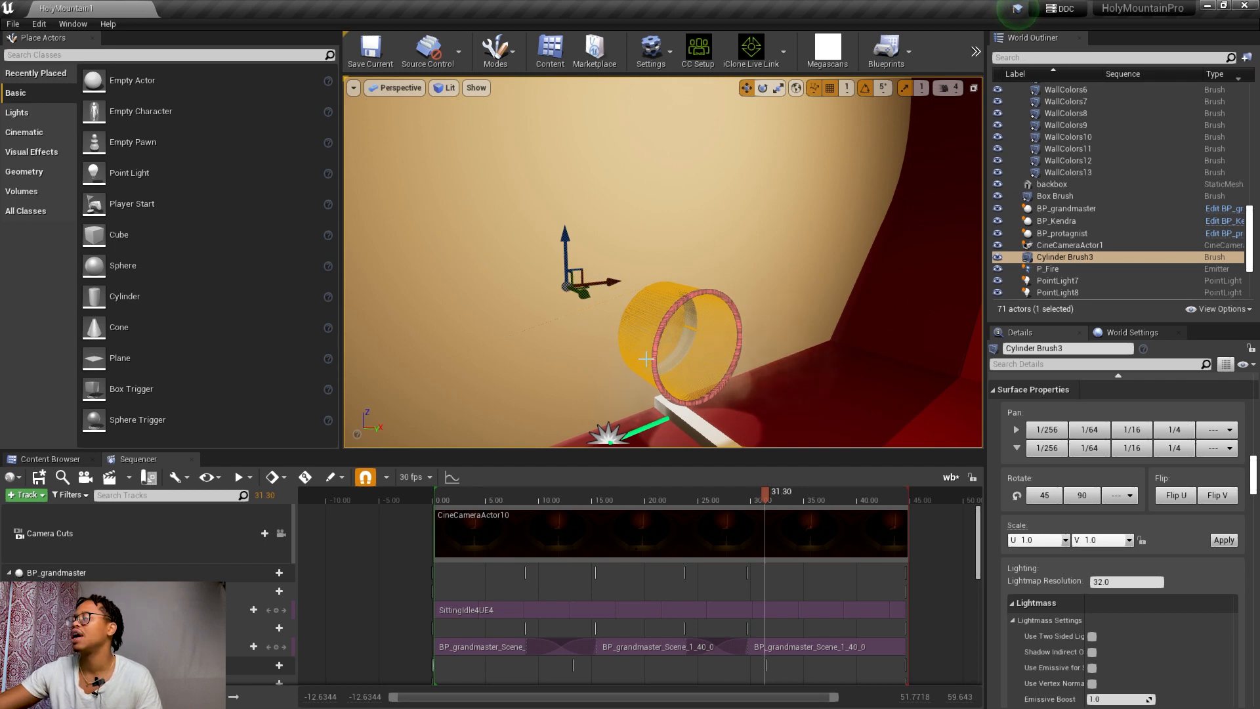
pyautogui.moveTo(512, 244); pyautogui.dragTo(481, 242, button='right')
# - Select the Box Brush back wall again and review its geometry, surface and Lightmass properties
pyautogui.click(559, 191)
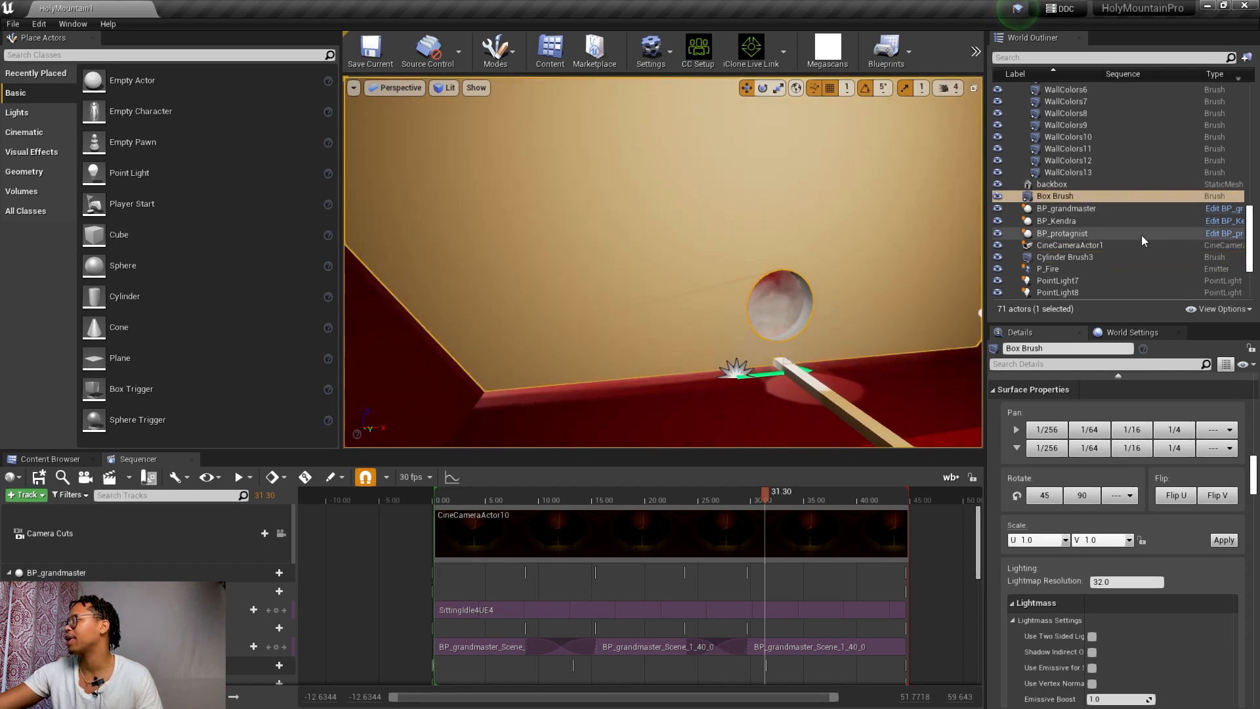
pyautogui.scroll(3, 1093, 471)
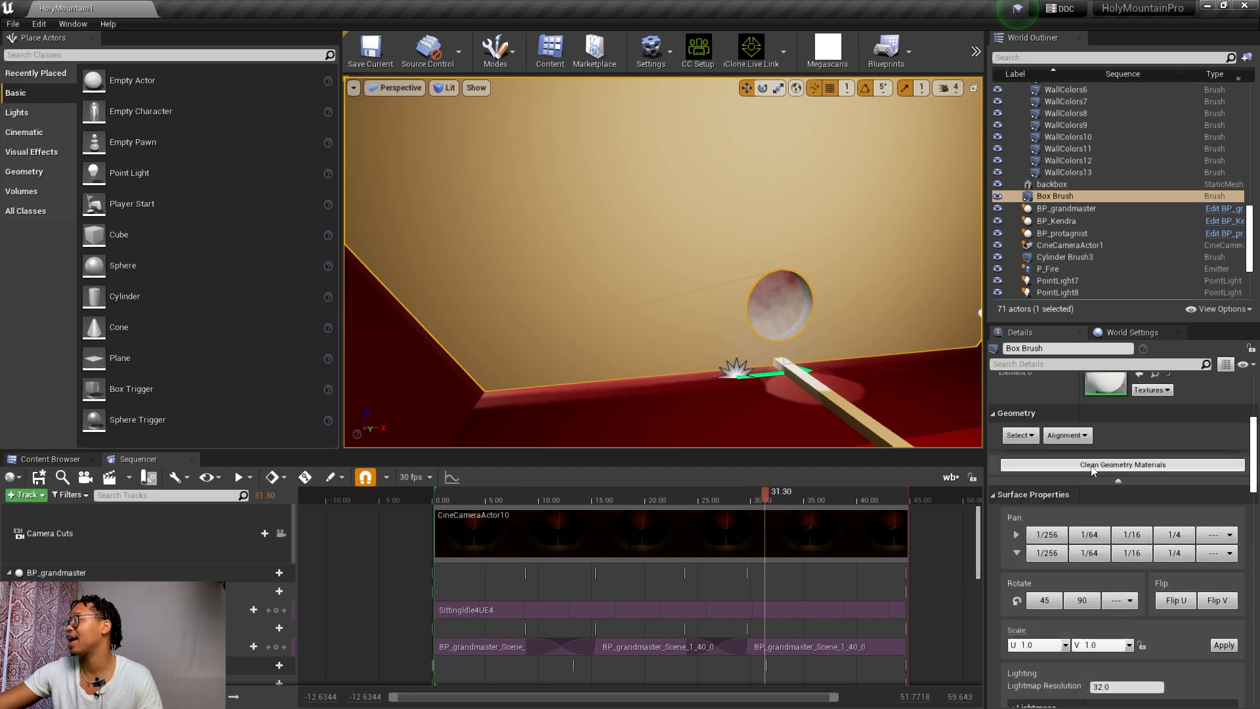
pyautogui.scroll(2, 1093, 471)
pyautogui.scroll(-5, 1109, 459)
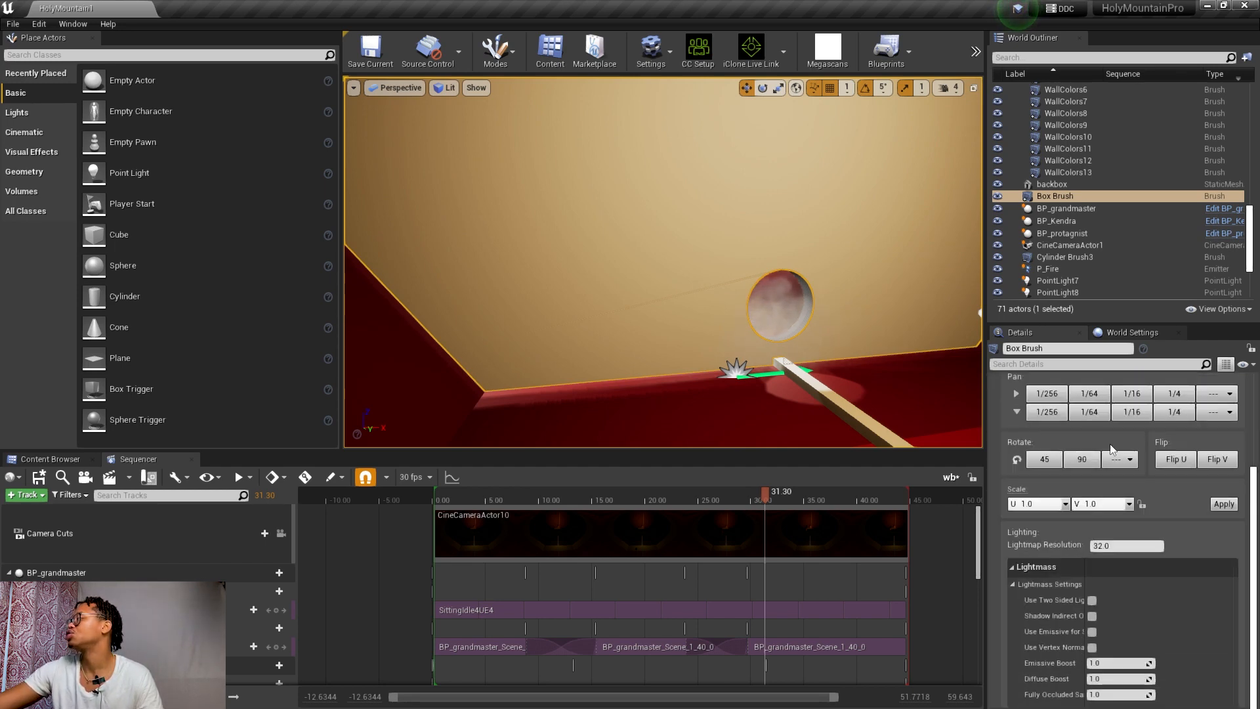
# - Convert the Box Brush back wall into a static mesh named Box_Brush_StaticMesh, stored in the Content folder
pyautogui.scroll(2, 1251, 466)
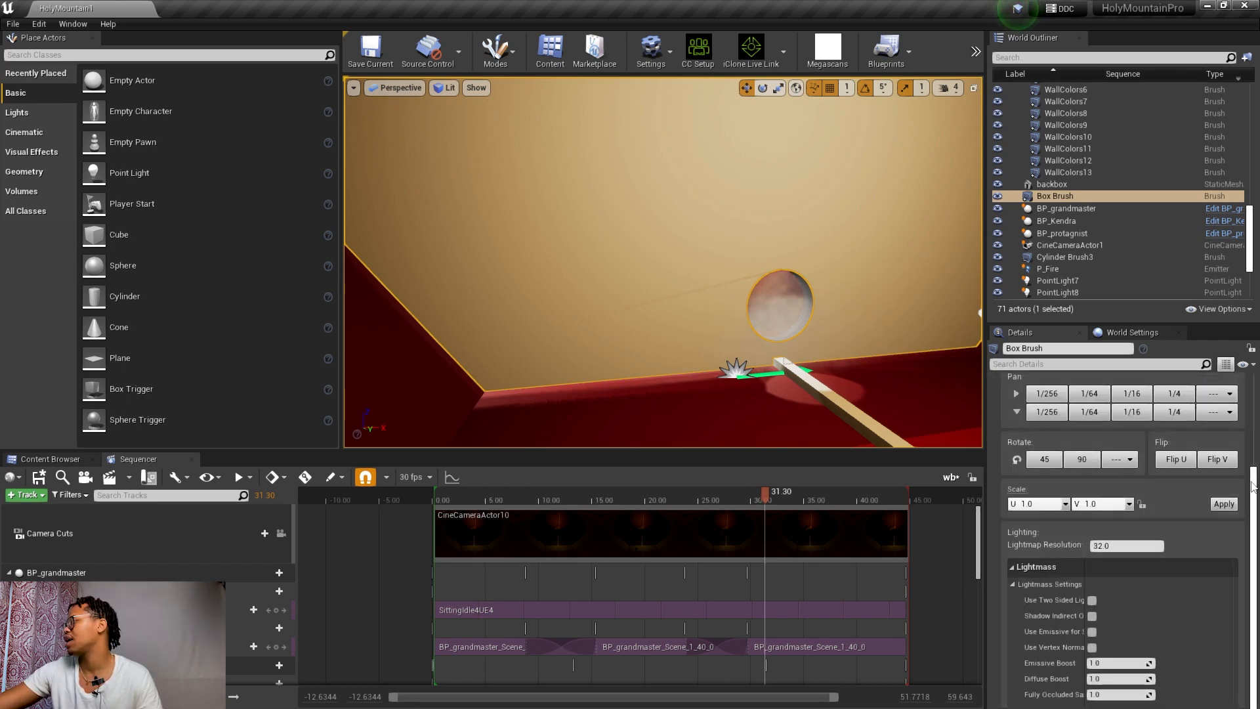
pyautogui.moveTo(1253, 466); pyautogui.dragTo(1259, 596)
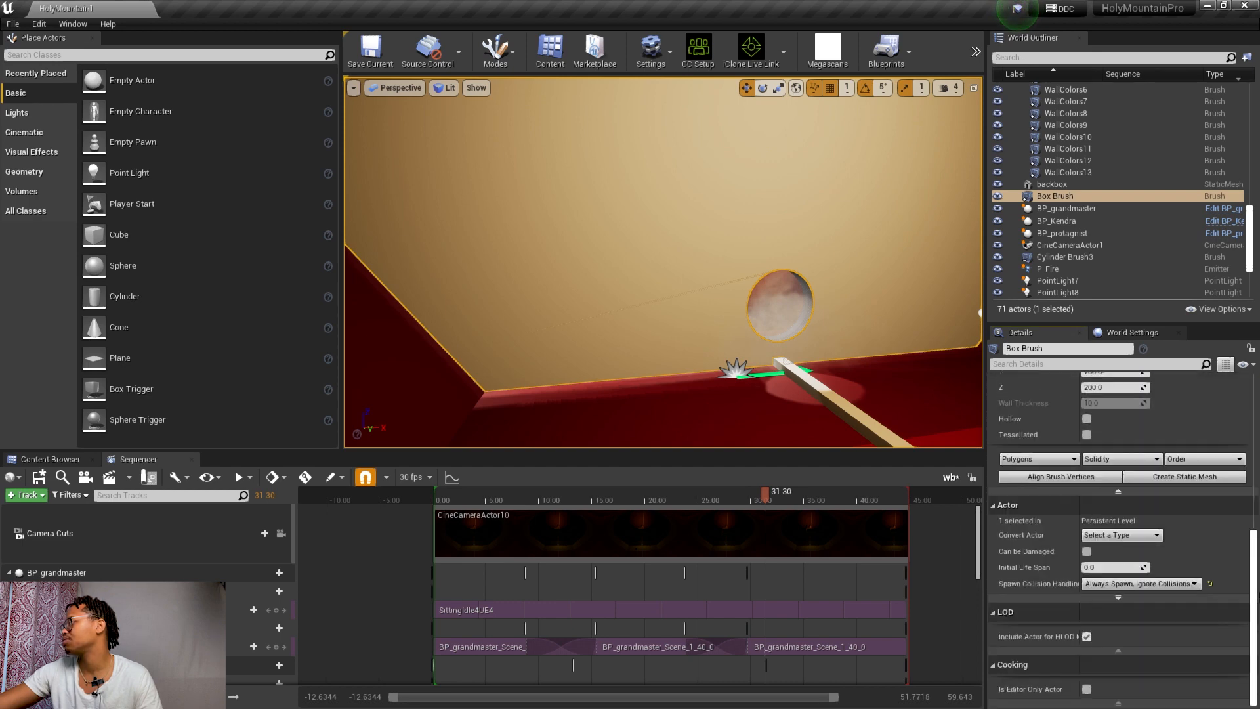
pyautogui.click(1217, 484)
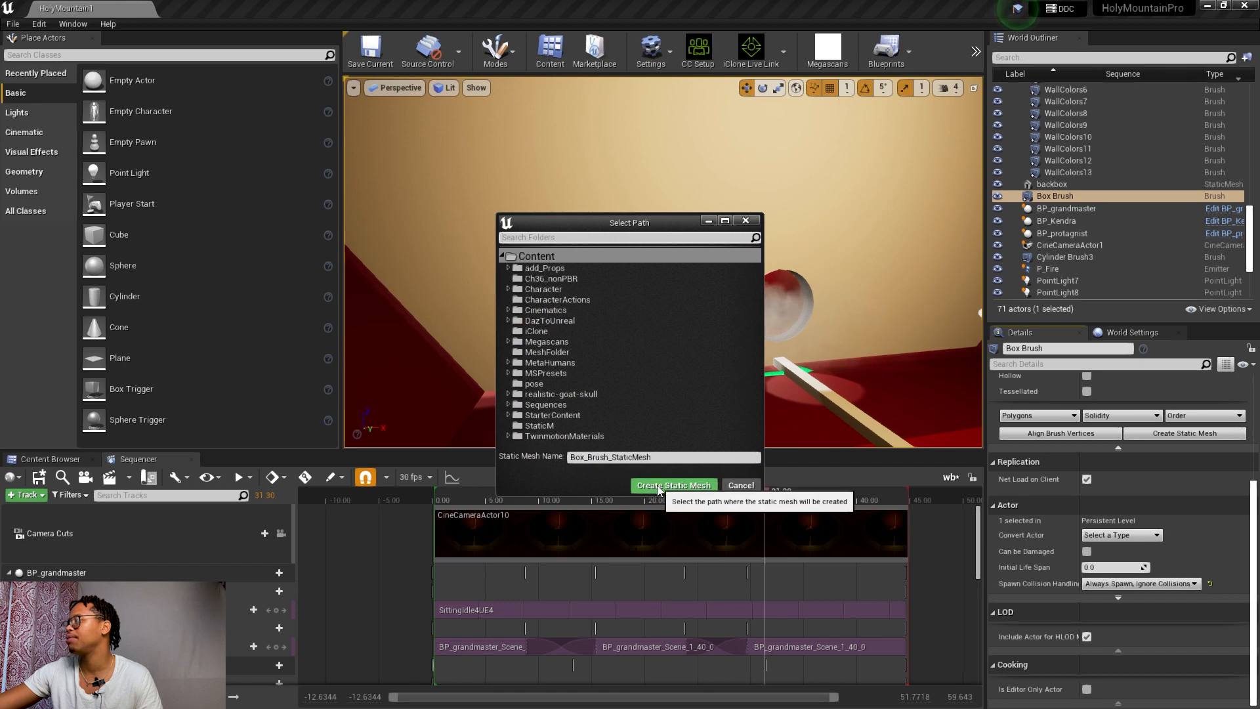
pyautogui.click(660, 489)
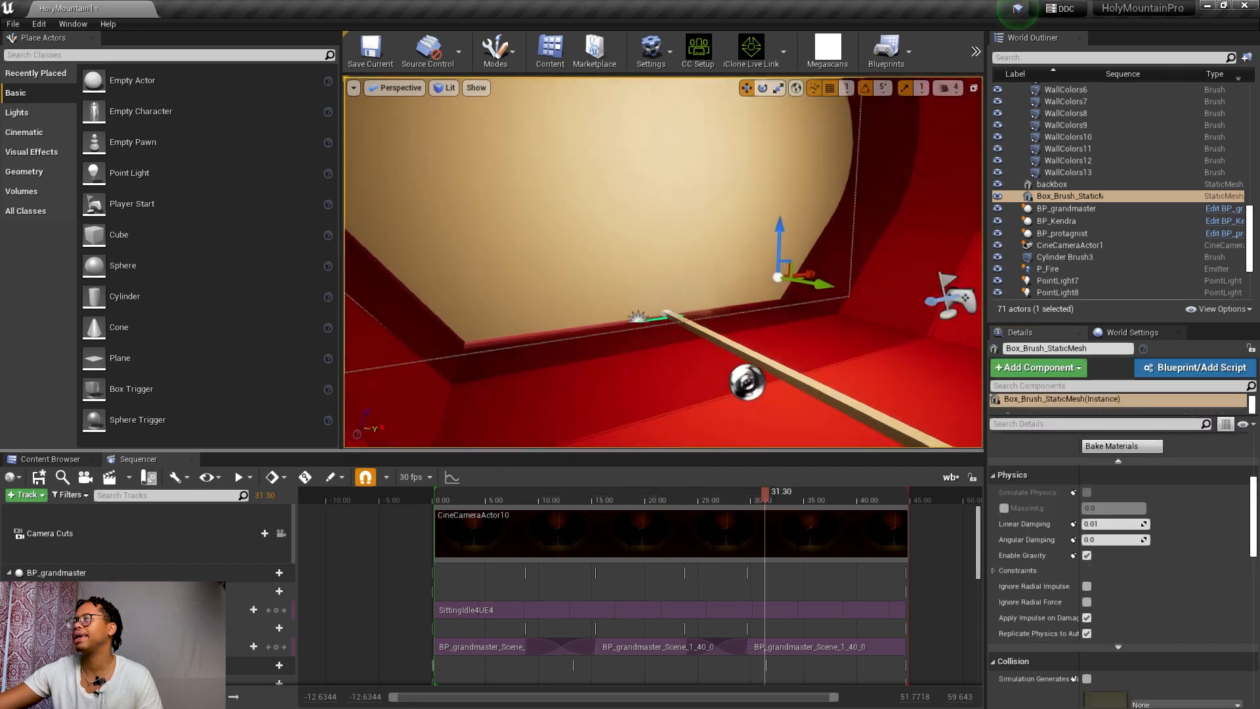
# - Examine the converted back wall up close and briefly play the wb sequence from its start
pyautogui.press('w')
pyautogui.moveTo(663, 262); pyautogui.dragTo(617, 262, button='right')
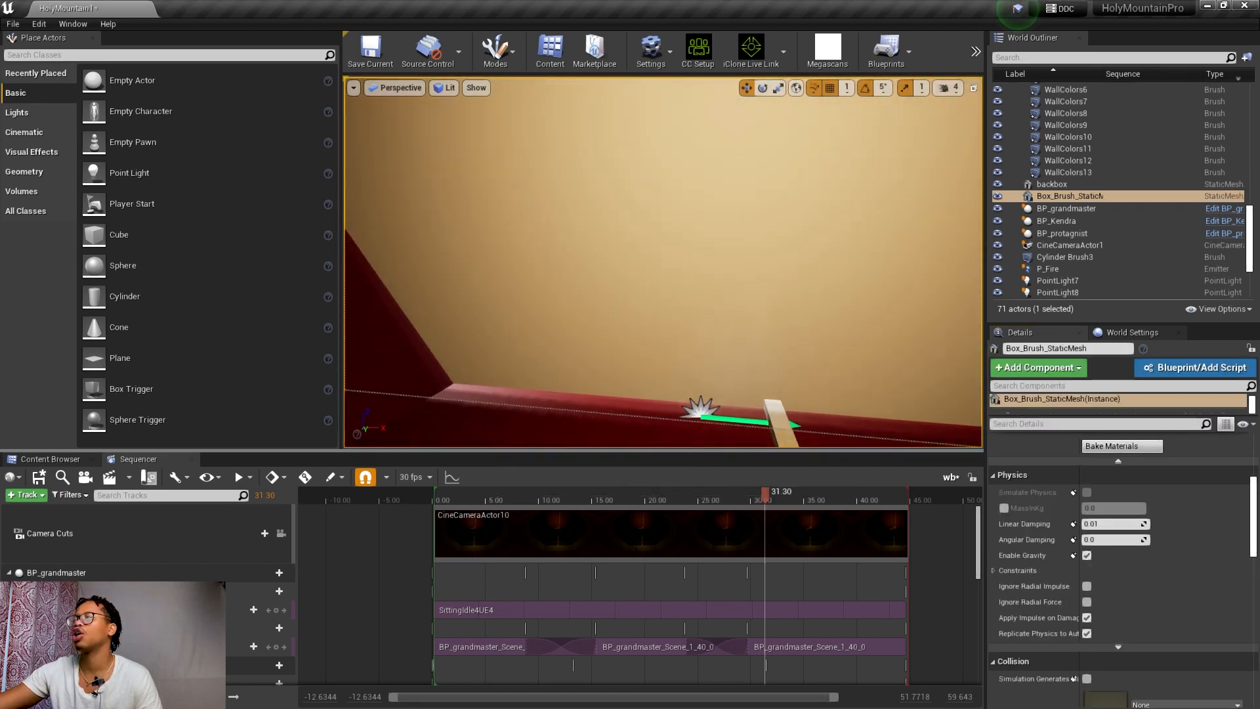
pyautogui.moveTo(628, 319); pyautogui.dragTo(660, 331, button='right')
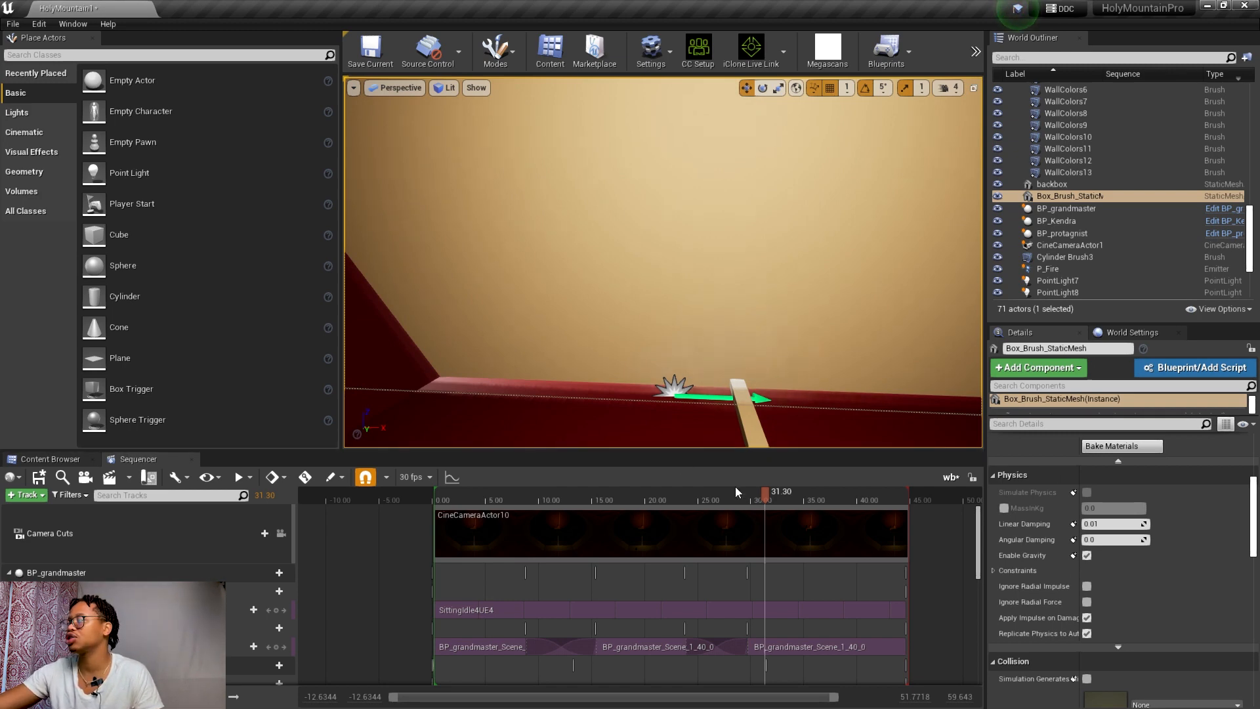
pyautogui.moveTo(764, 493); pyautogui.dragTo(444, 497)
pyautogui.click(435, 495)
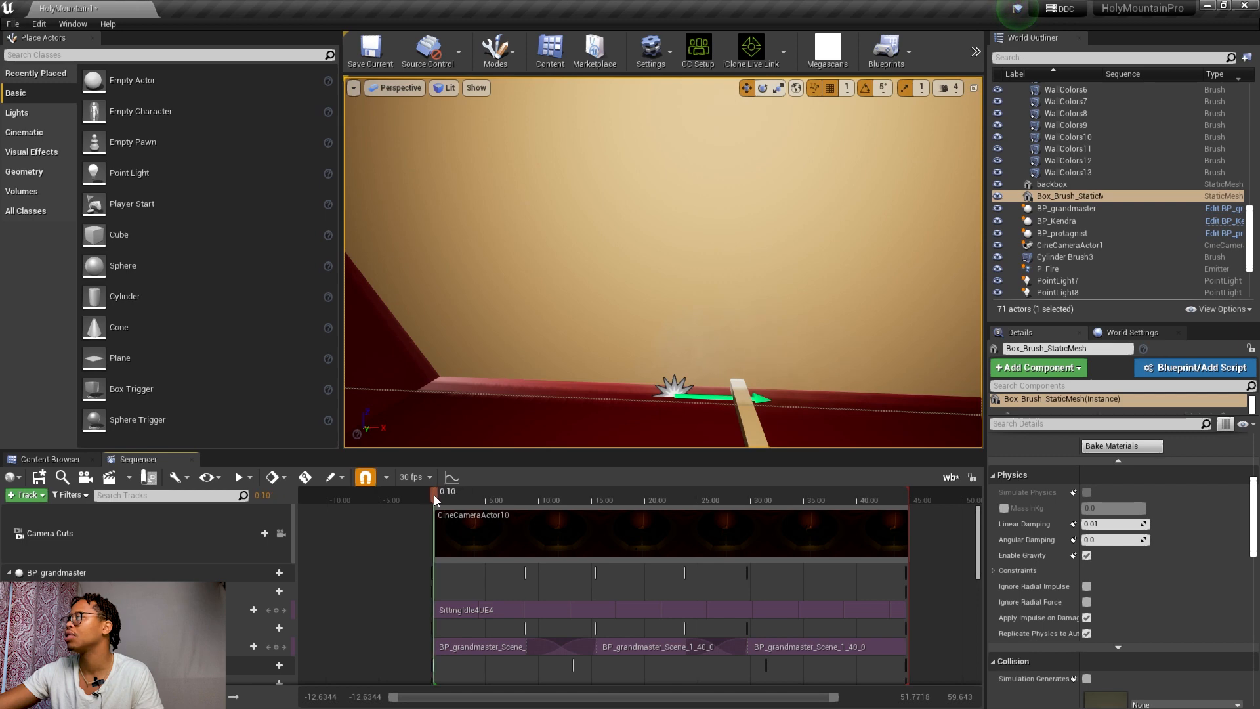
pyautogui.press('space')
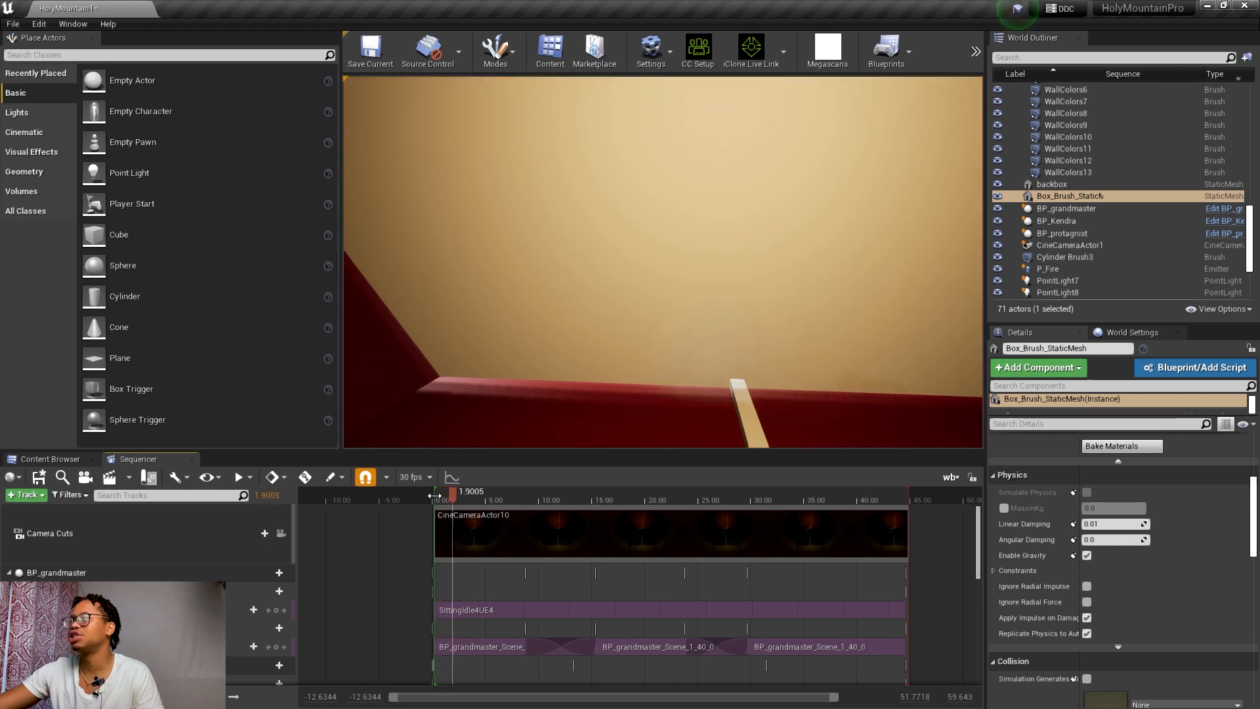
pyautogui.press('space')
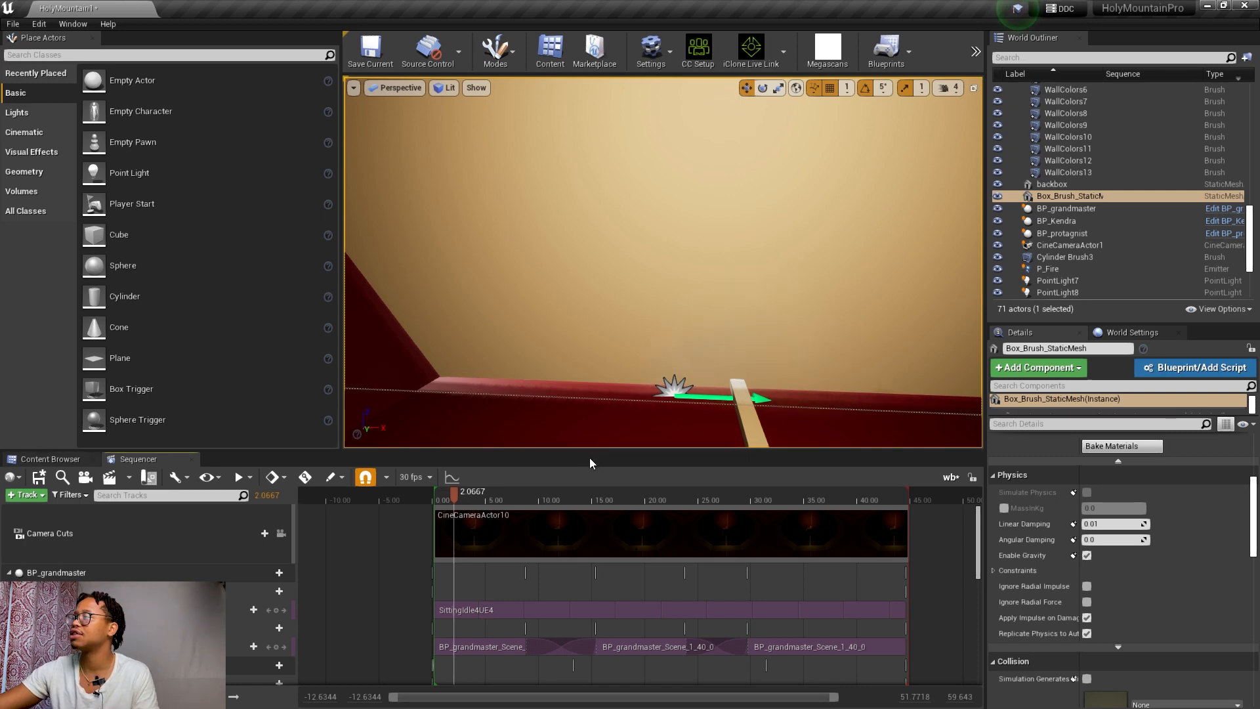
# - Undo the static mesh conversion, select the Box Brush back wall again and check its round opening
pyautogui.hotkey('ctrl', 'z')
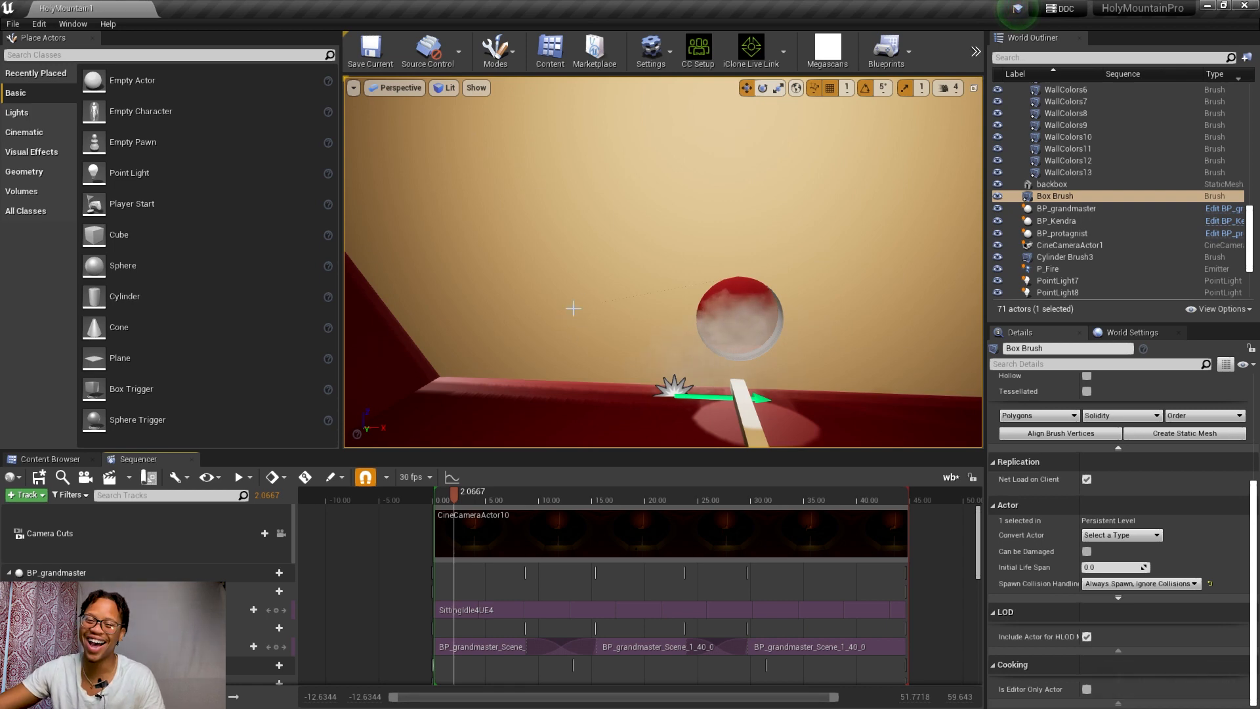
pyautogui.moveTo(663, 263); pyautogui.dragTo(755, 266, button='right')
pyautogui.moveTo(559, 203)
pyautogui.mouseDown(button='right')
pyautogui.moveTo(594, 197)
pyautogui.moveTo(559, 202)
pyautogui.mouseUp(button='right')
pyautogui.click(560, 203)
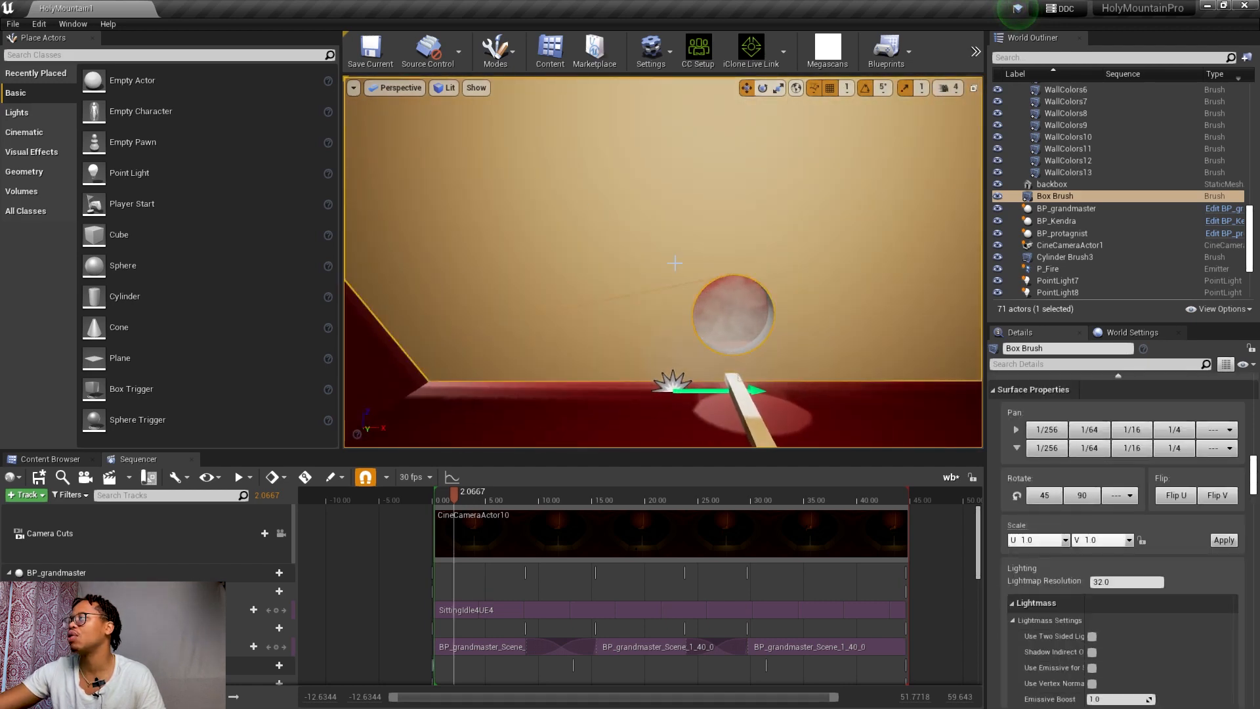
pyautogui.moveTo(635, 310); pyautogui.dragTo(670, 391, button='middle')
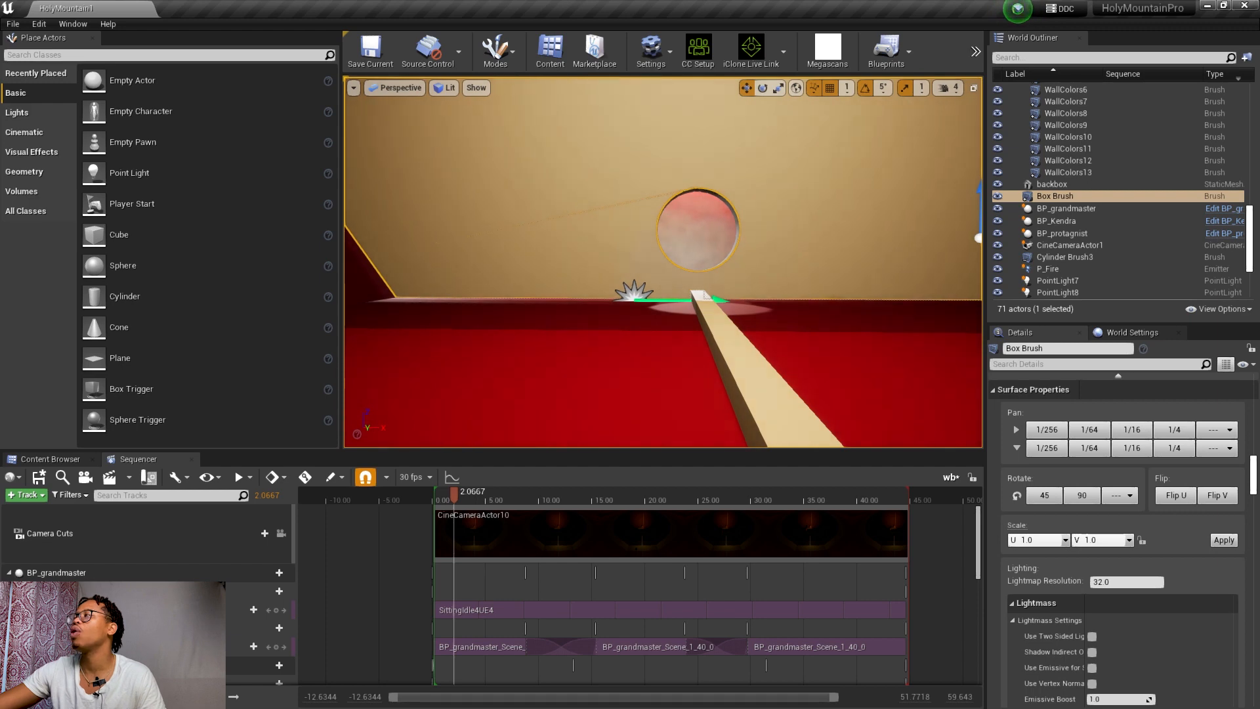
pyautogui.moveTo(660, 326); pyautogui.dragTo(641, 262, button='middle')
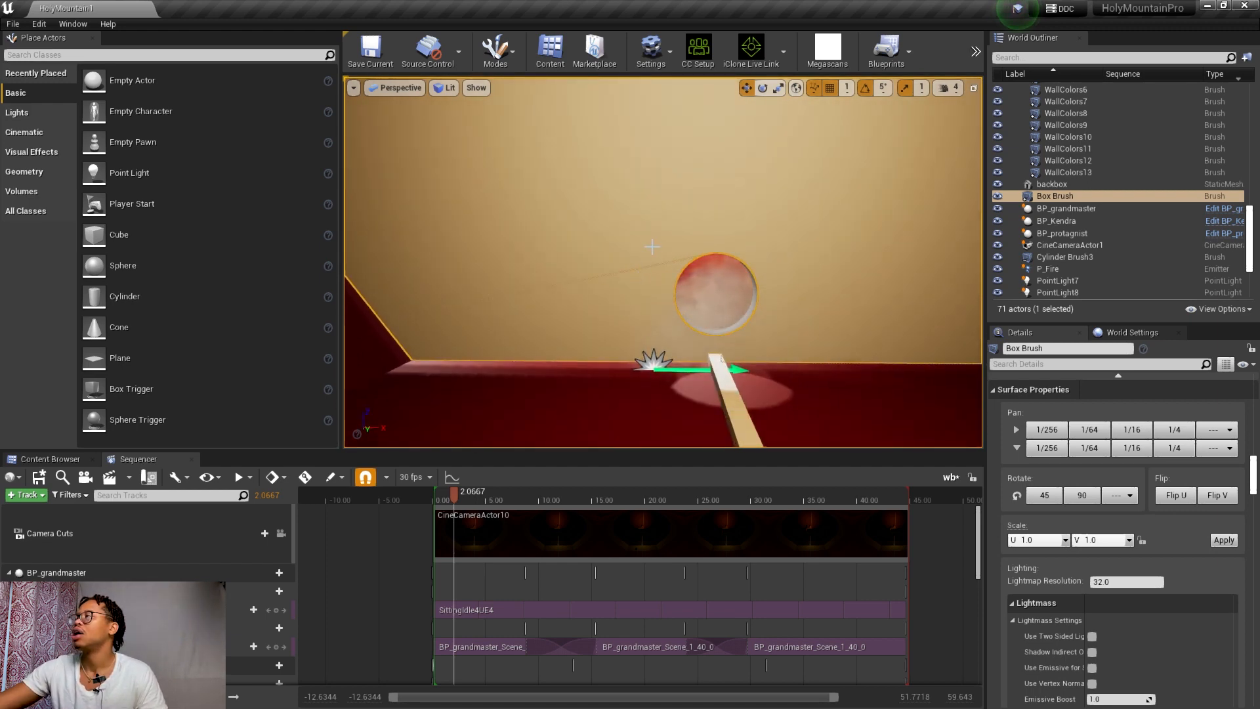
pyautogui.scroll(-6, 652, 246)
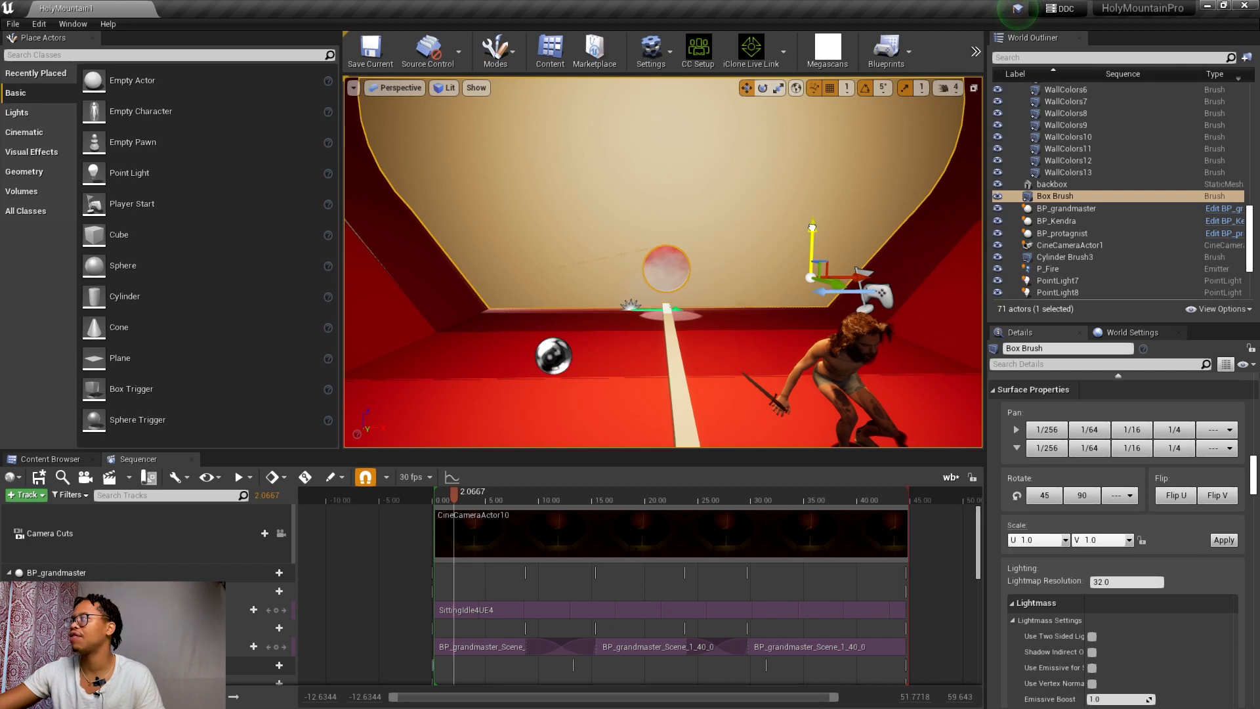
# - Raise the Box Brush back wall slightly along the vertical axis, then lower it again
pyautogui.moveTo(812, 227); pyautogui.dragTo(813, 216)
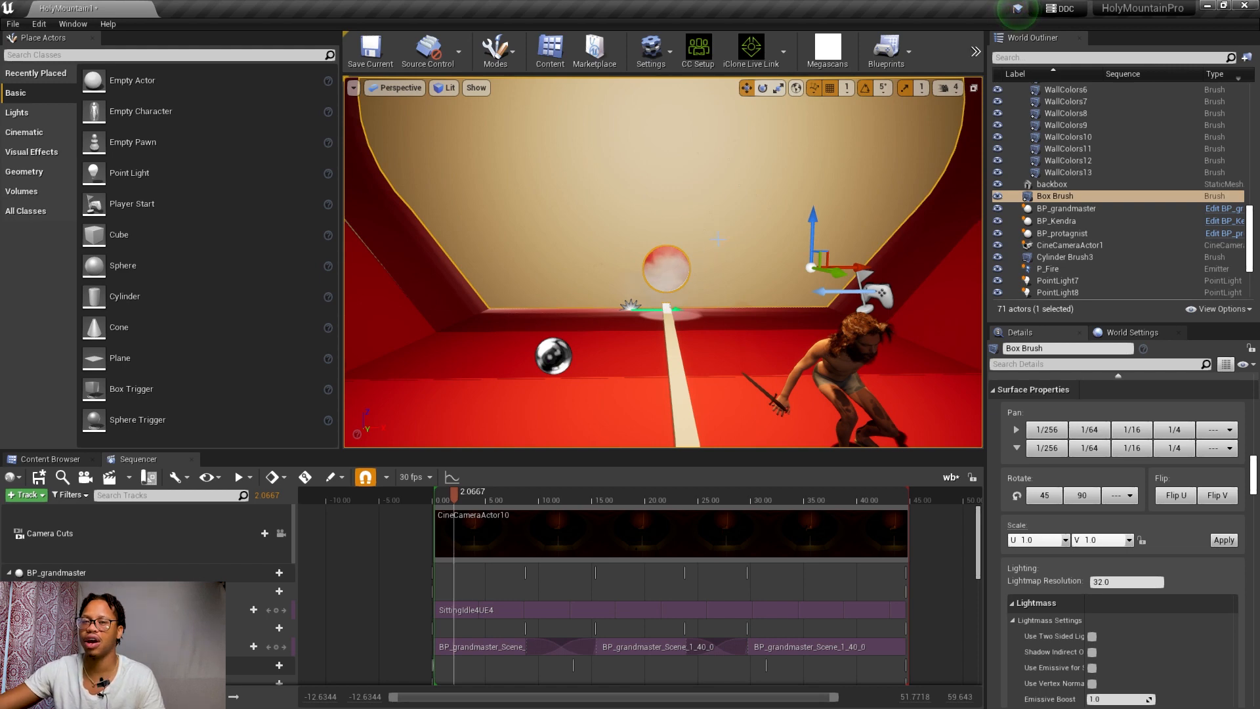
pyautogui.press('w')
pyautogui.moveTo(716, 408)
pyautogui.mouseDown(button='right')
pyautogui.moveTo(728, 399)
pyautogui.moveTo(719, 405)
pyautogui.mouseUp(button='right')
pyautogui.press('s')
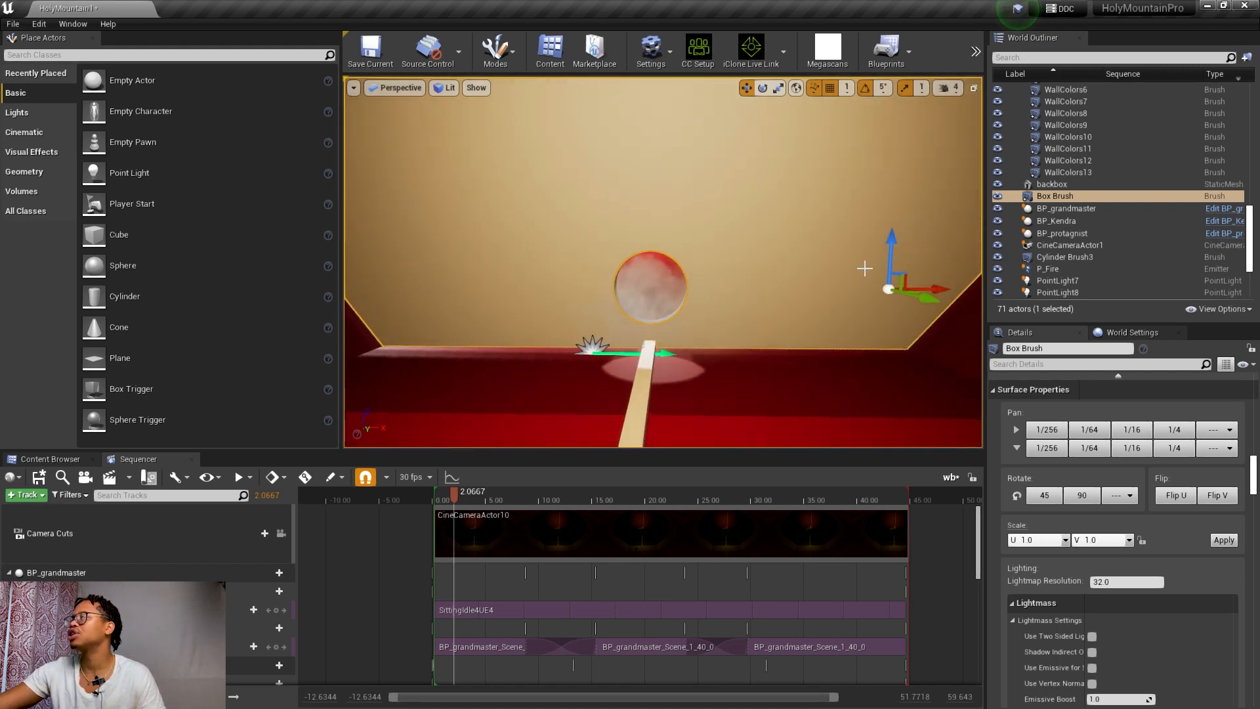
pyautogui.moveTo(887, 244); pyautogui.dragTo(888, 248)
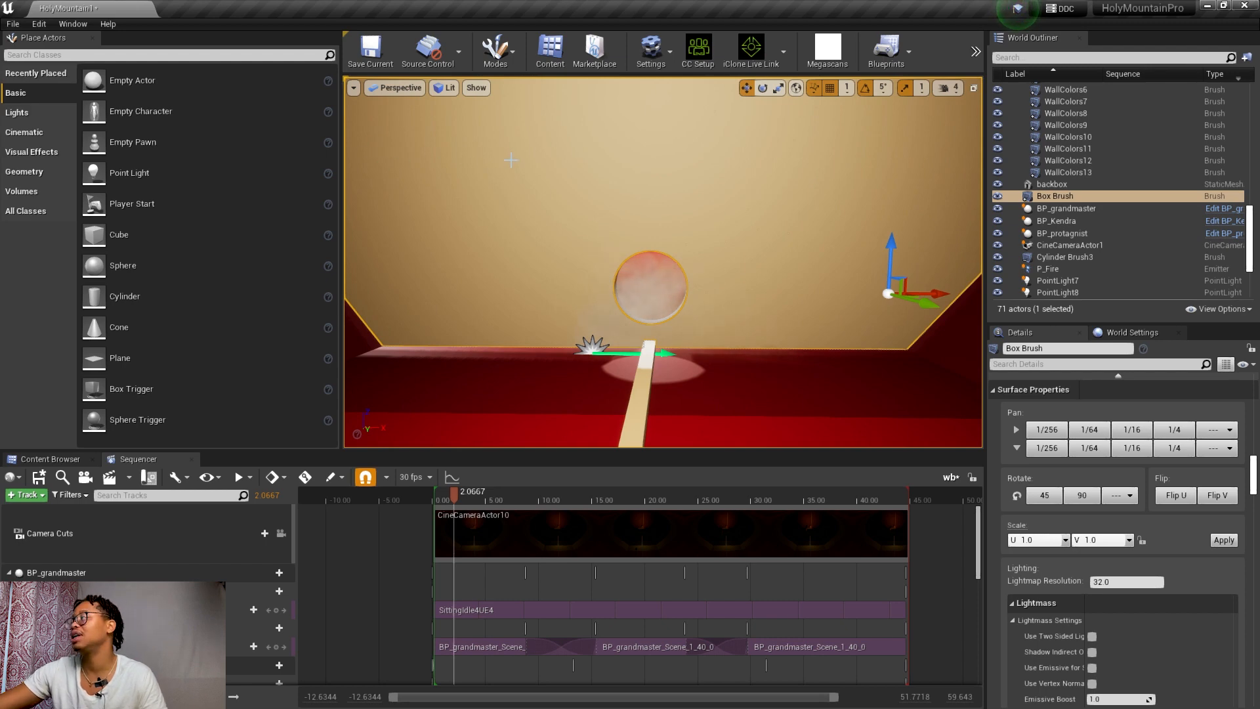
# - Select the HalfCircle brush that arches around the back wall and examine the ring from several angles
pyautogui.press('s')
pyautogui.moveTo(534, 153); pyautogui.dragTo(672, 103, button='right')
pyautogui.press('w')
pyautogui.press('s')
pyautogui.press('w')
pyautogui.press('w')
pyautogui.press('s')
pyautogui.press('s')
pyautogui.press('s')
pyautogui.click(818, 149)
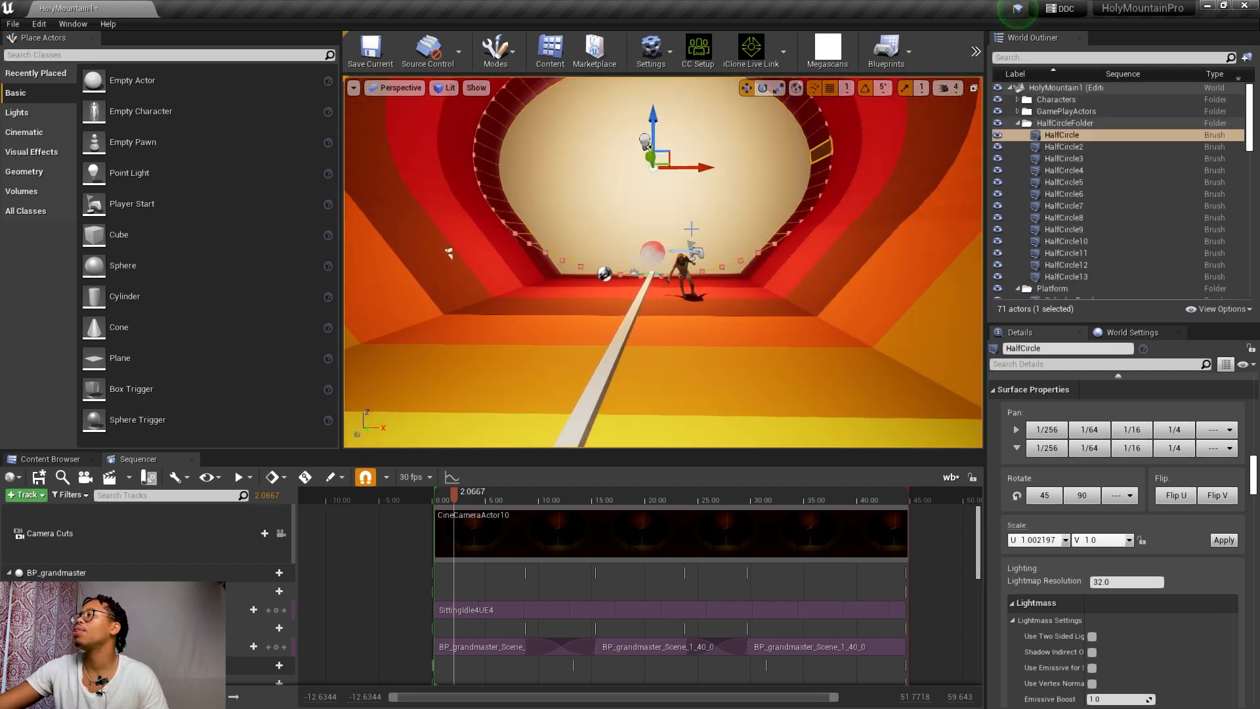
pyautogui.keyDown('alt'); pyautogui.moveTo(818, 289); pyautogui.dragTo(805, 360); pyautogui.keyUp('alt')
pyautogui.moveTo(812, 306)
pyautogui.mouseDown()
pyautogui.moveTo(696, 302)
pyautogui.moveTo(801, 302)
pyautogui.mouseUp()
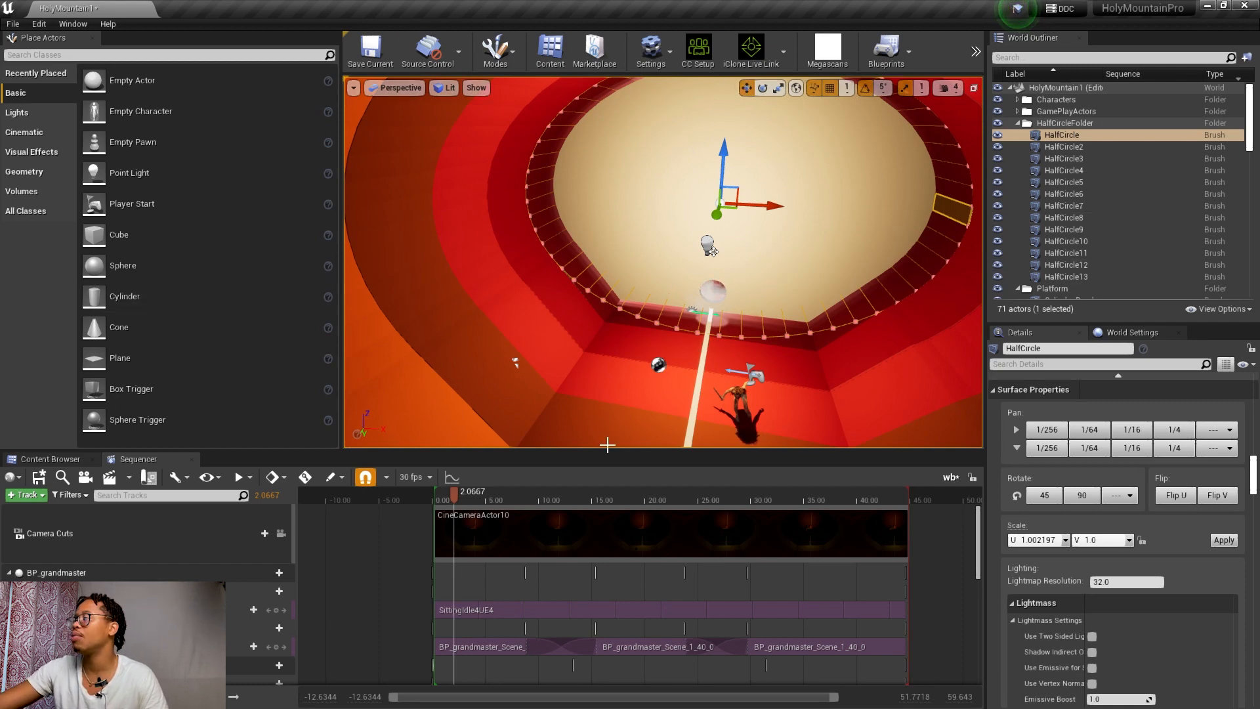
pyautogui.moveTo(614, 410); pyautogui.dragTo(680, 426)
pyautogui.press('super')
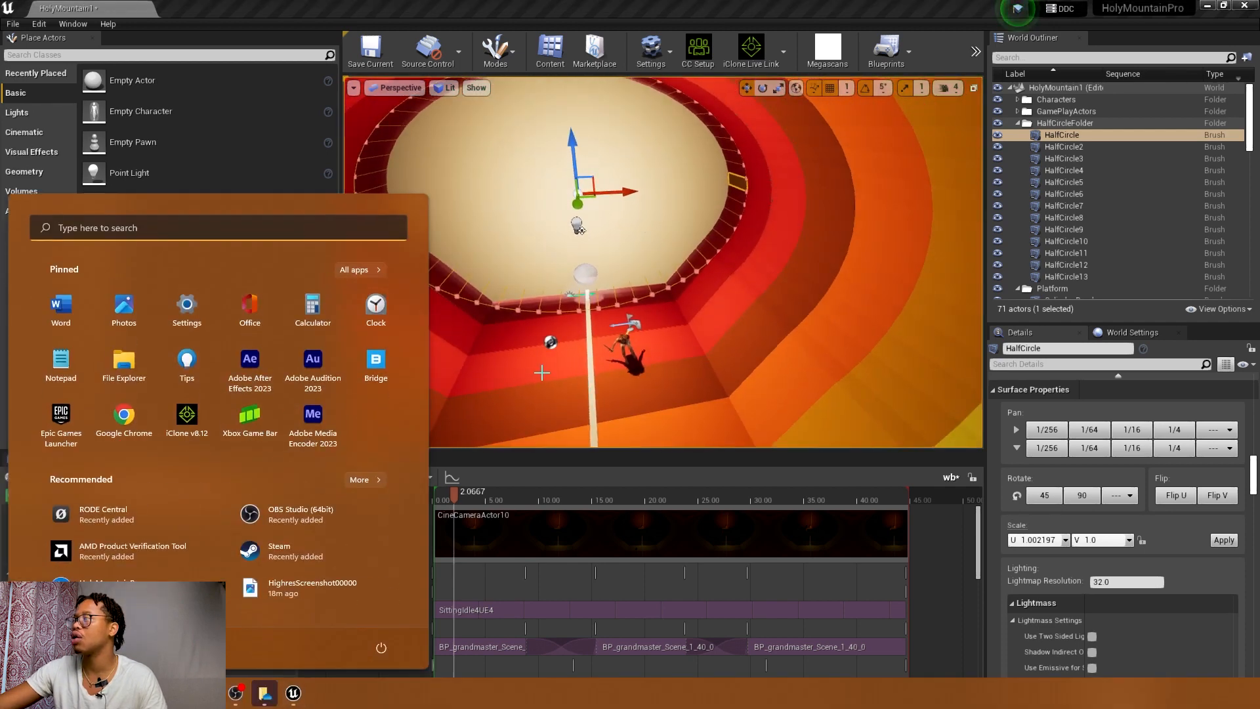
pyautogui.moveTo(541, 373)
pyautogui.mouseDown()
pyautogui.moveTo(532, 385)
pyautogui.moveTo(581, 371)
pyautogui.moveTo(540, 395)
pyautogui.moveTo(545, 380)
pyautogui.mouseUp()
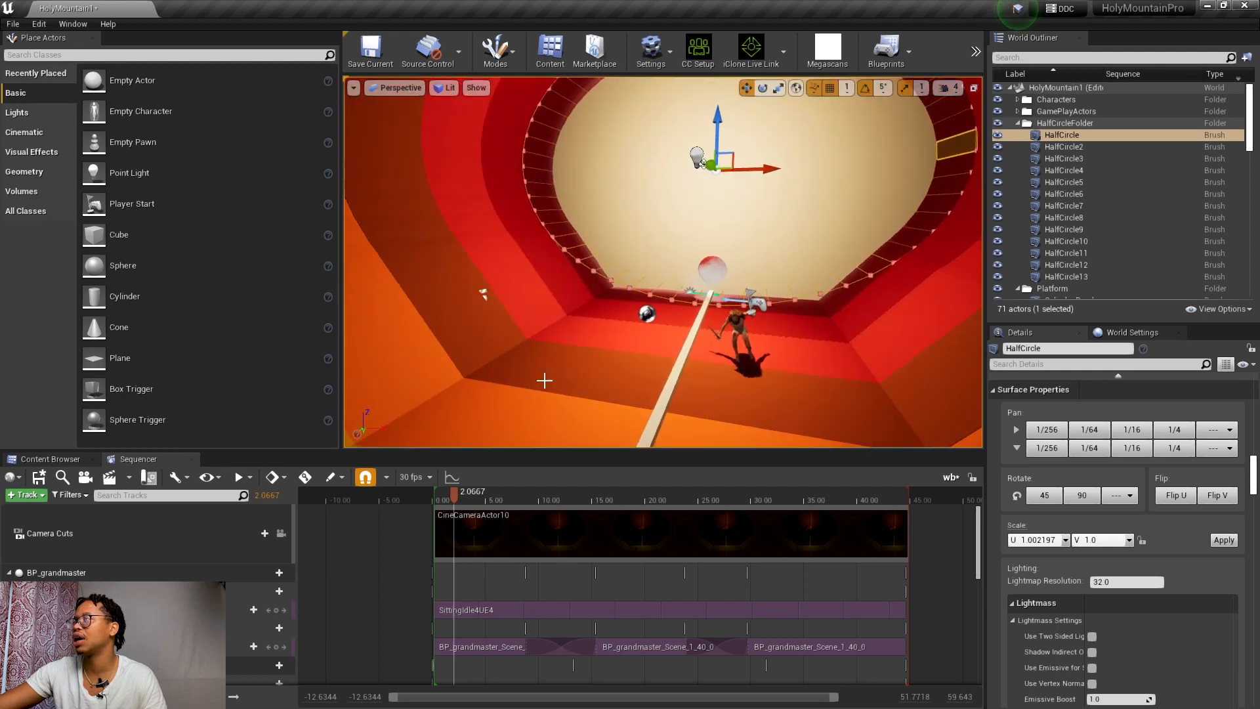
# - Select the WalkWay2, WalkWay1 and WalkWay3 brushes one after another and examine the floor sections they form
pyautogui.click(603, 305)
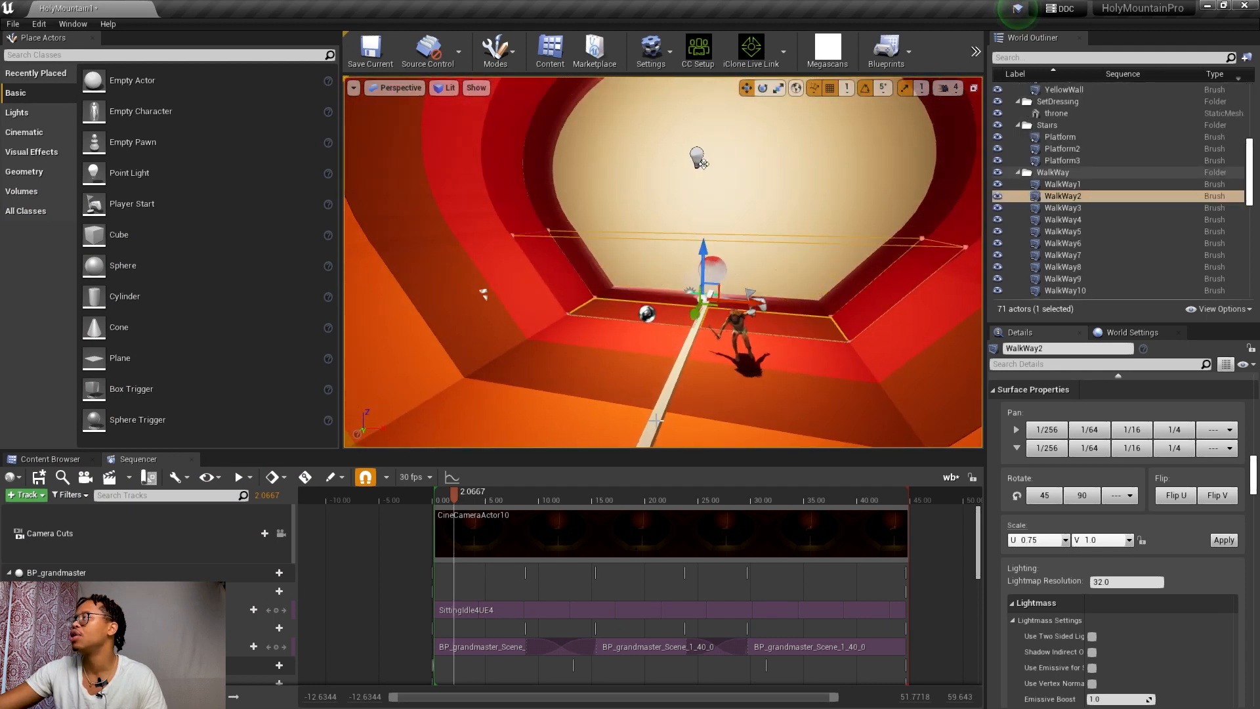
pyautogui.press('f')
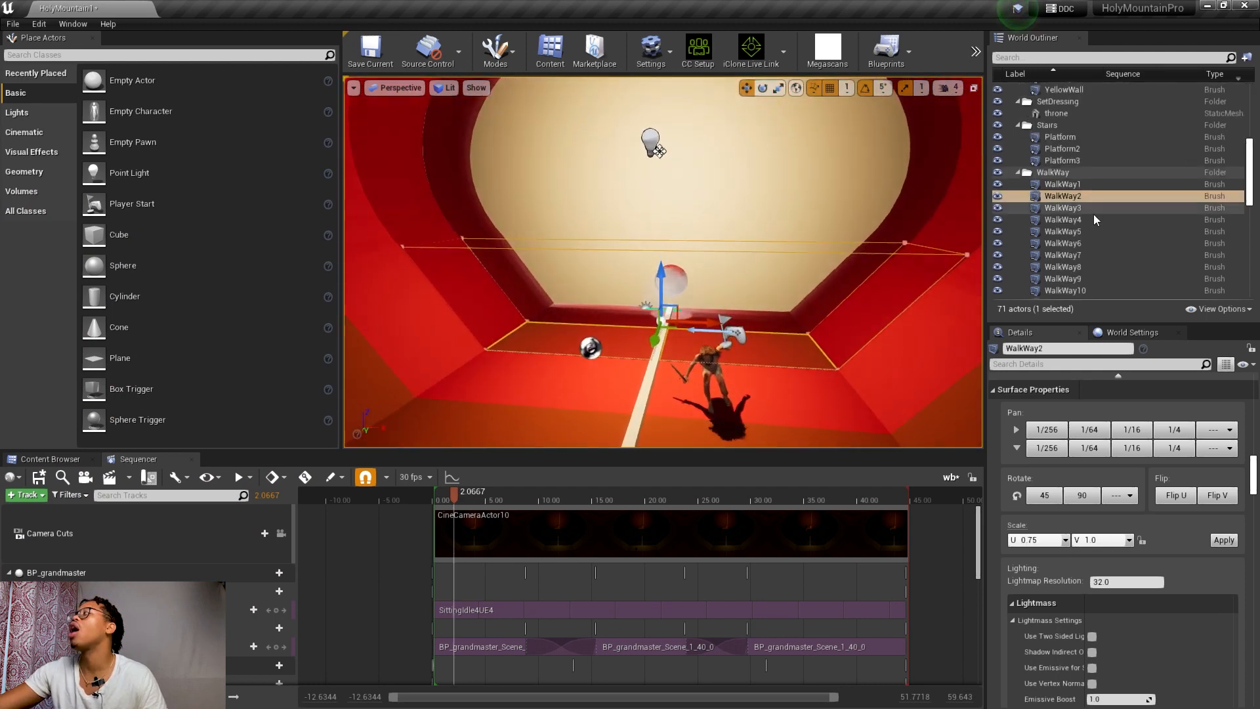
pyautogui.click(1066, 184)
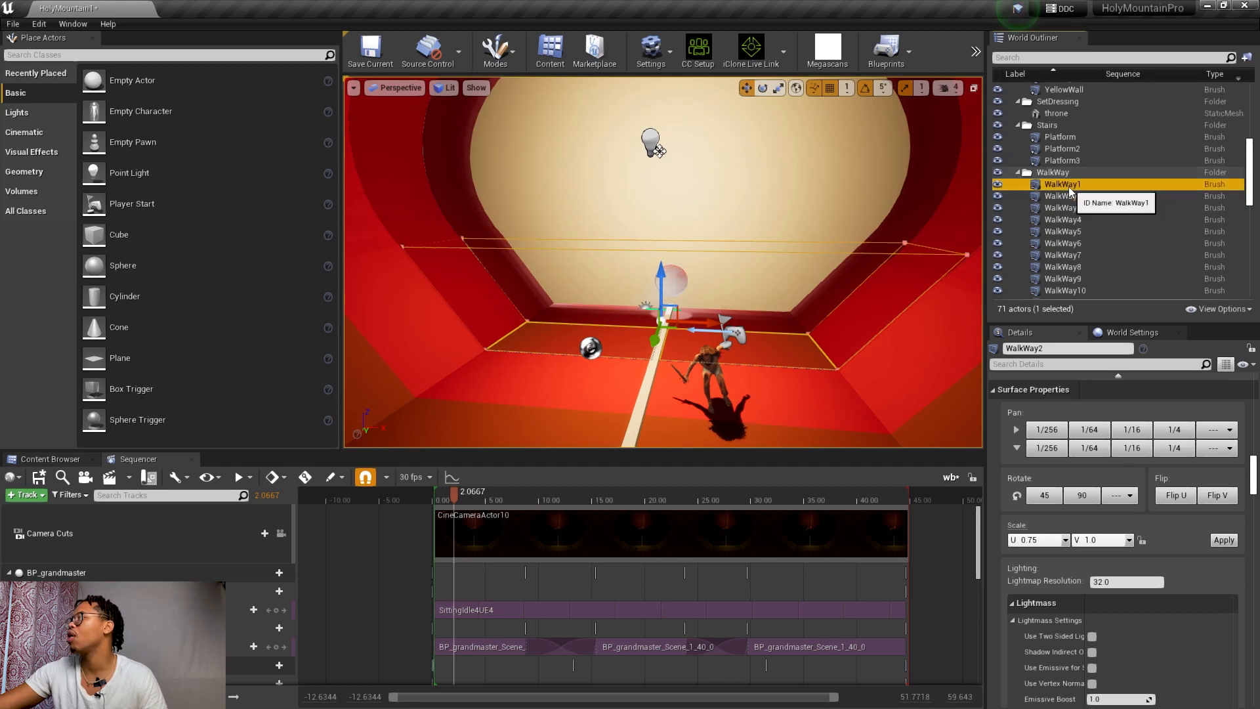
pyautogui.click(1072, 208)
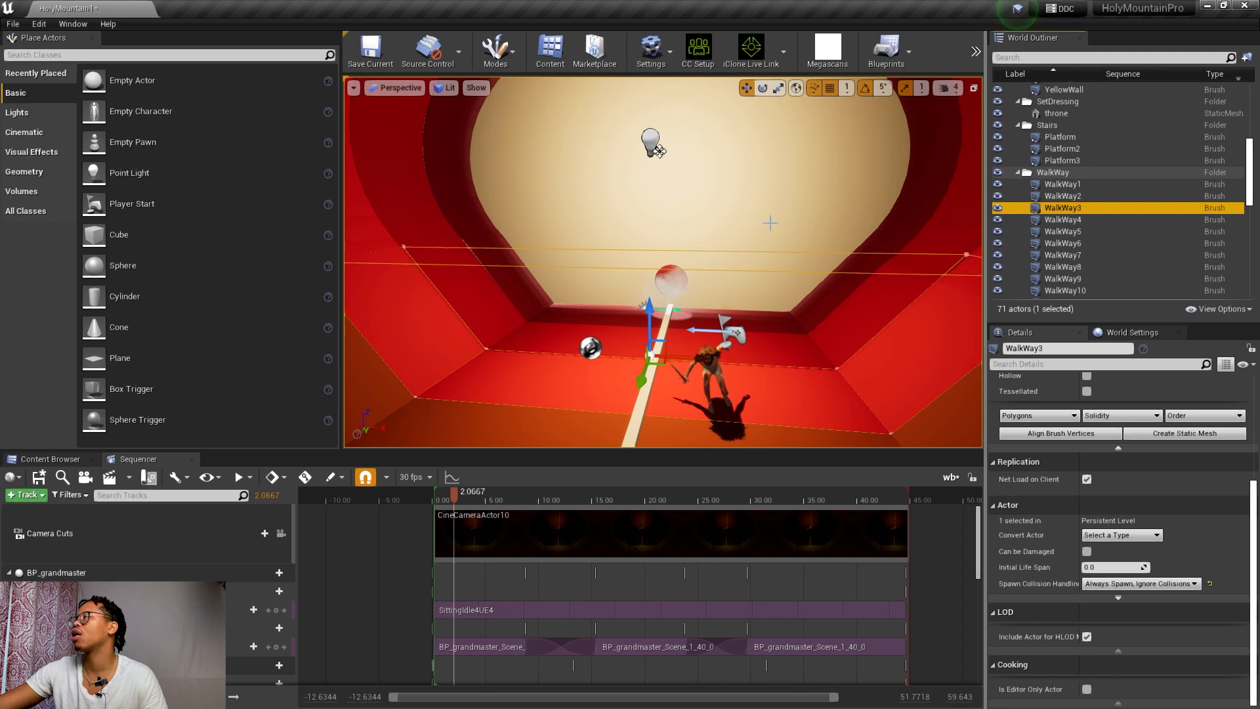
pyautogui.moveTo(771, 223); pyautogui.dragTo(464, 225, button='right')
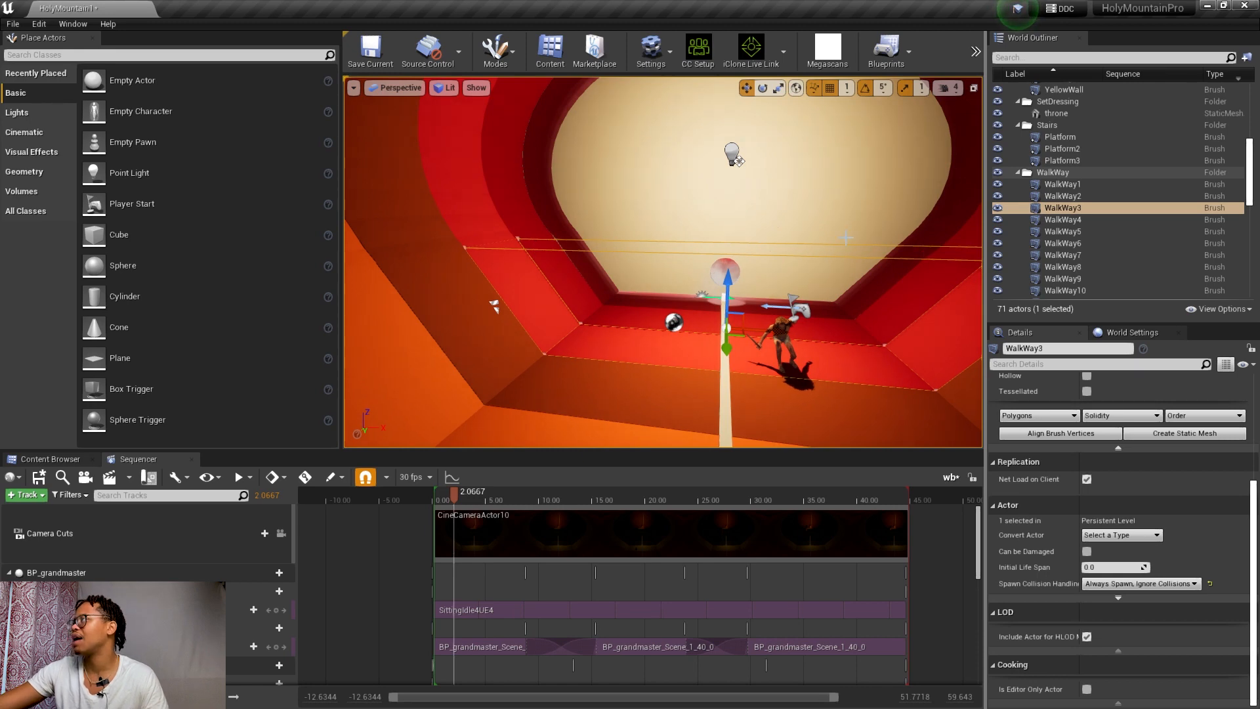
pyautogui.moveTo(821, 182); pyautogui.dragTo(853, 182, button='right')
# - Select the HalfCircle2 arch, then the matching WalkWay3 floor brush, and examine how they join from above
pyautogui.click(875, 144)
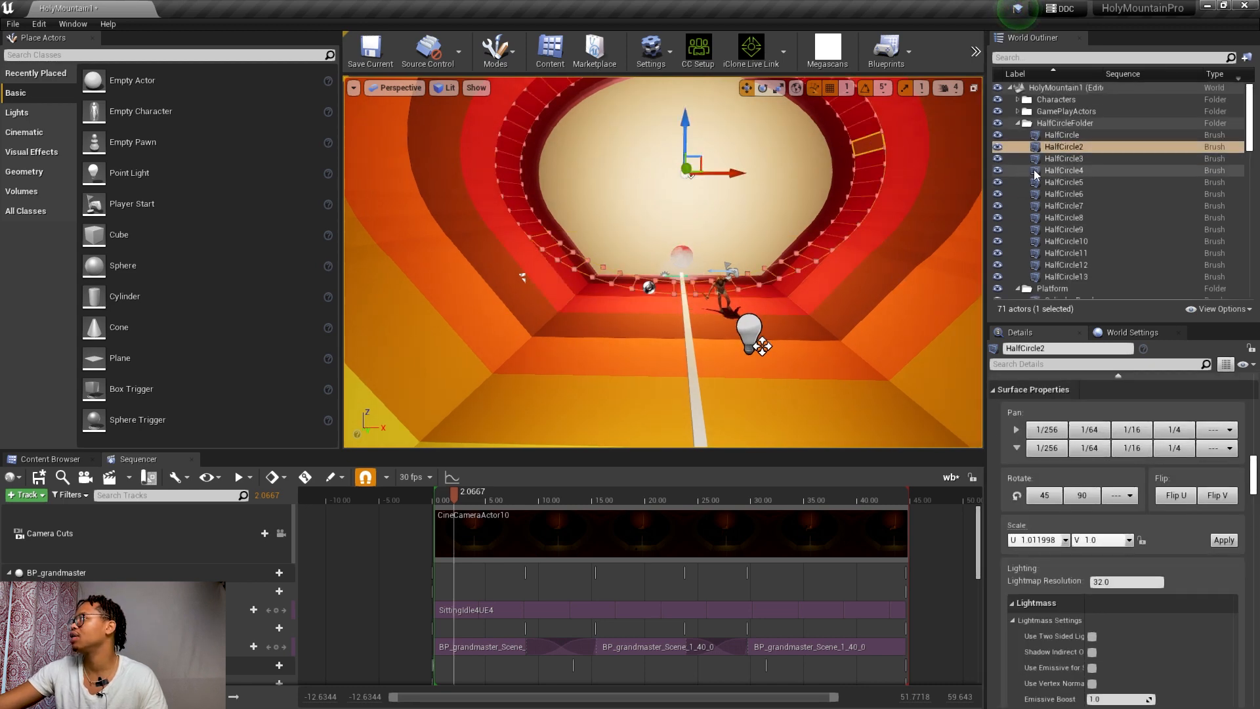
pyautogui.click(809, 302)
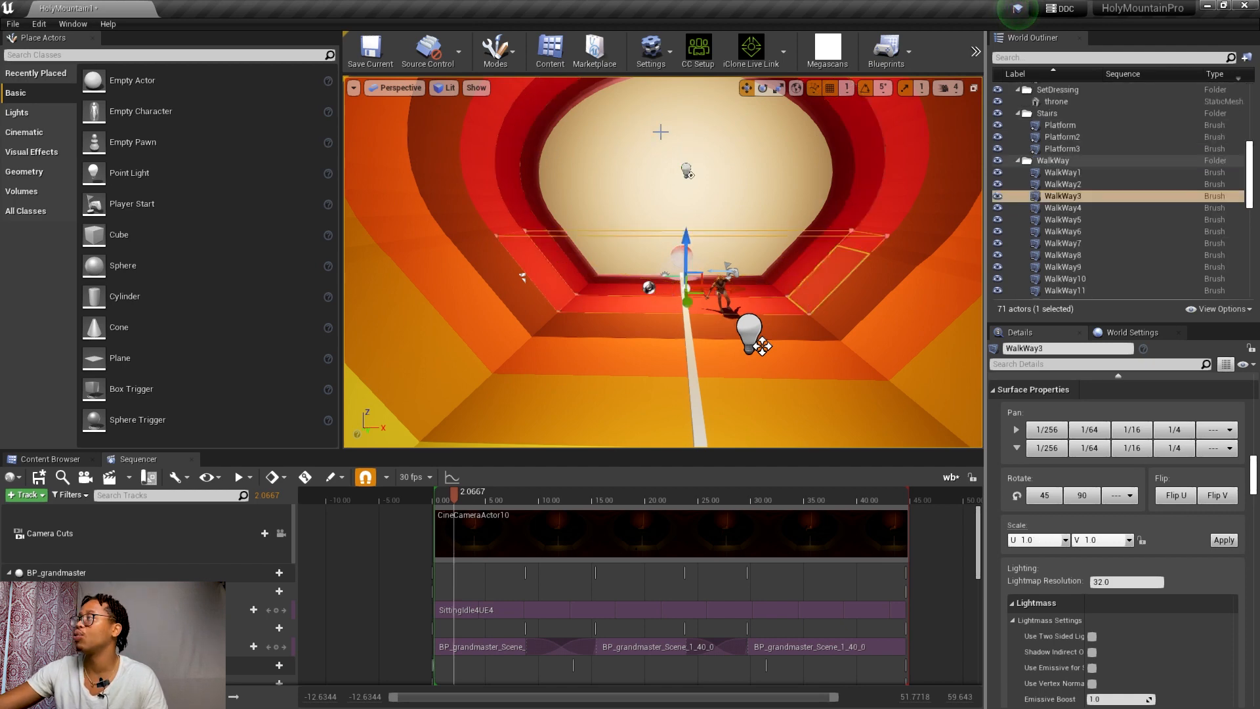
pyautogui.keyDown('alt'); pyautogui.moveTo(707, 179); pyautogui.dragTo(697, 239); pyautogui.keyUp('alt')
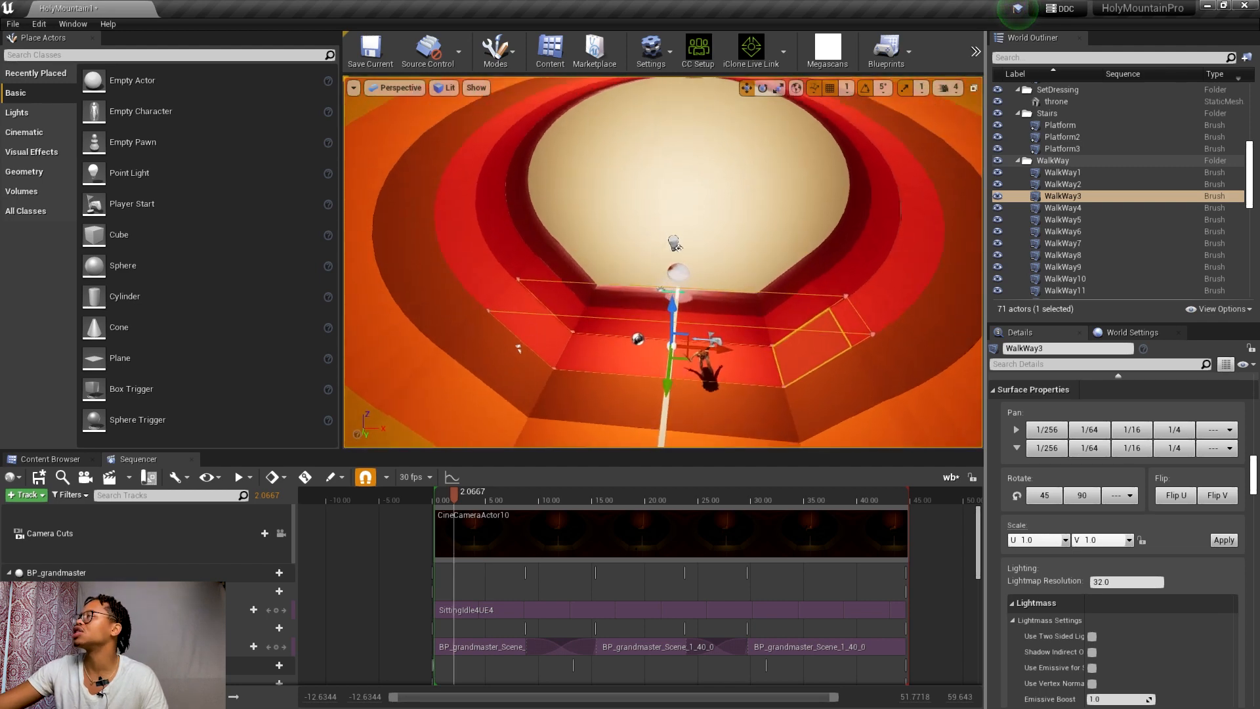
pyautogui.keyDown('alt'); pyautogui.moveTo(654, 115); pyautogui.dragTo(611, 98); pyautogui.keyUp('alt')
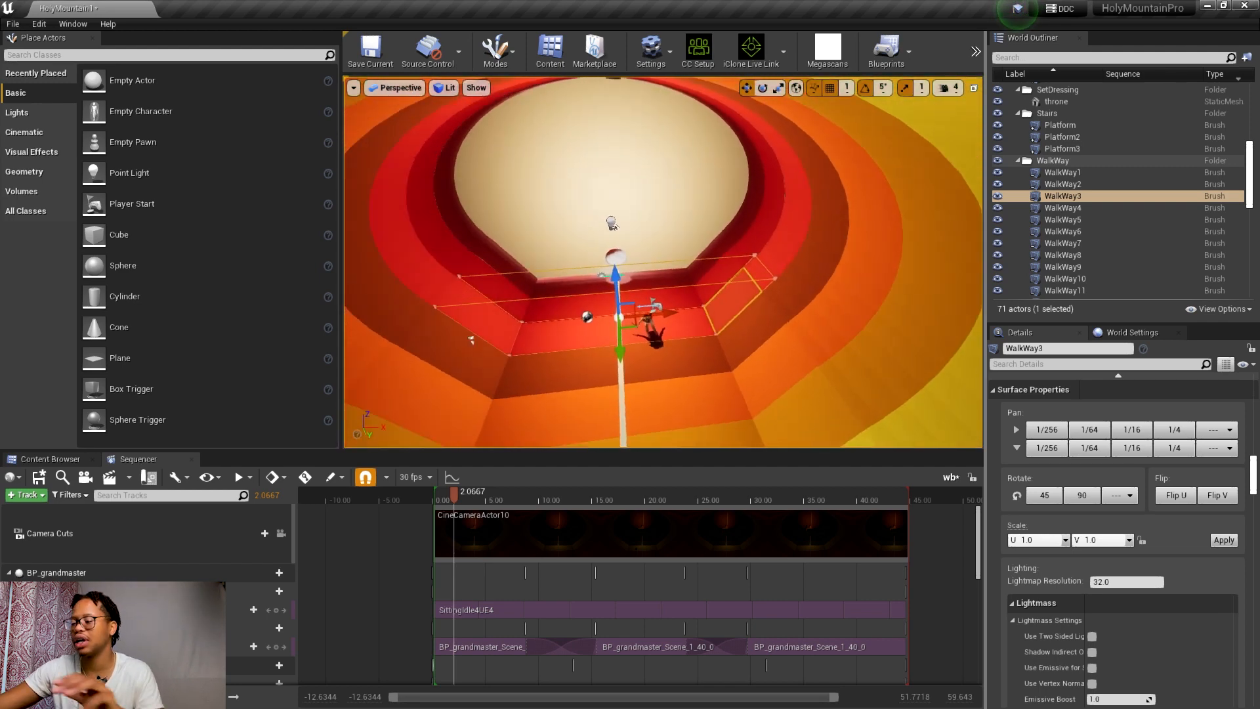
# - Switch the viewport to full screen, examine the whole tunnel and select the red arch brush near the back wall
pyautogui.press('F11')
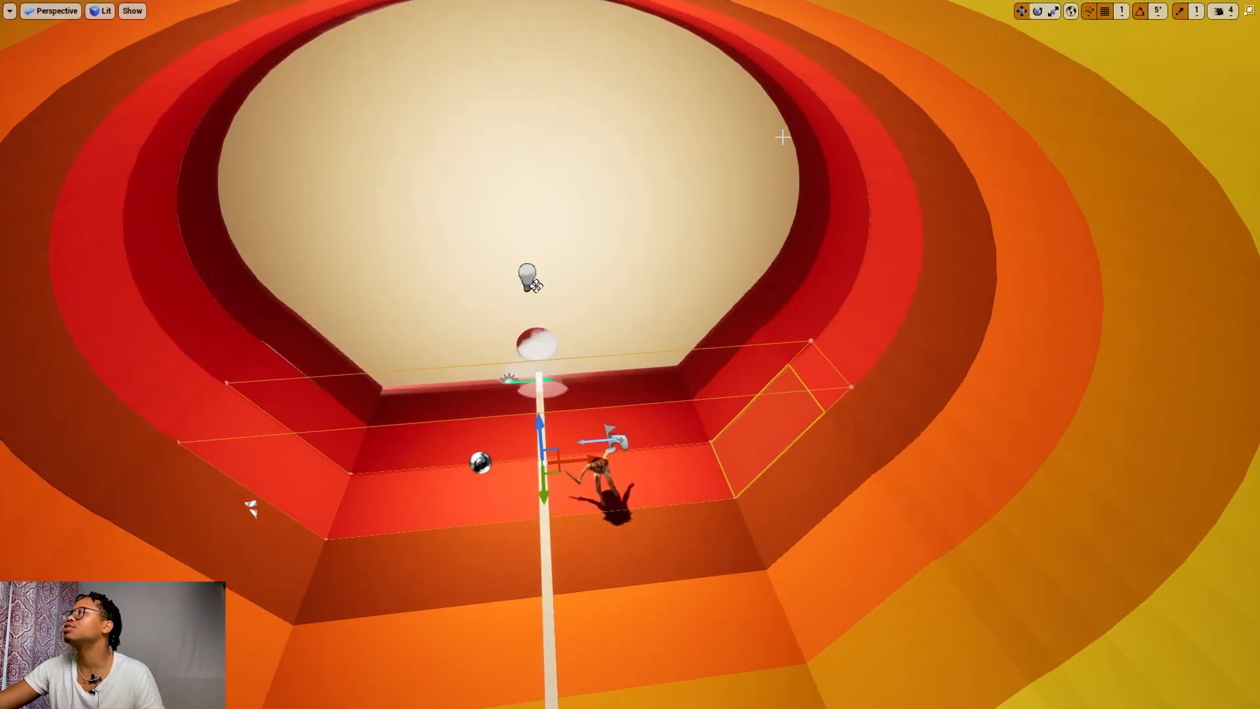
pyautogui.moveTo(430, 38); pyautogui.dragTo(343, 58)
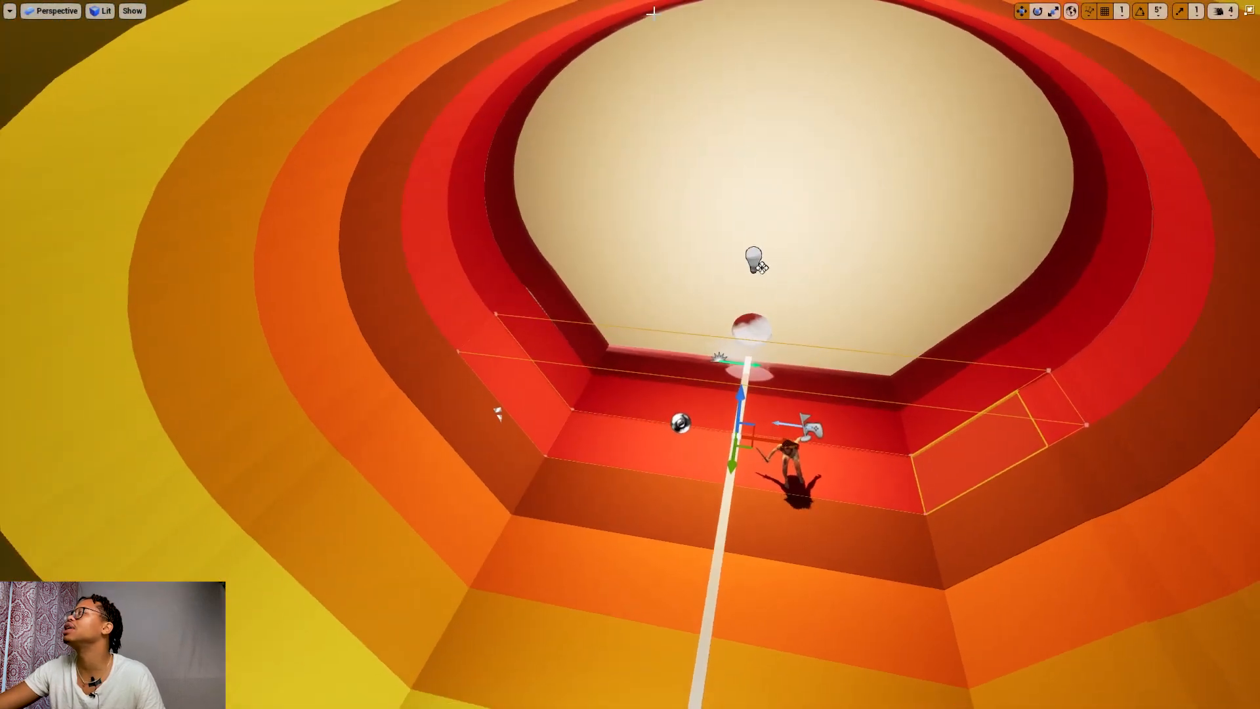
pyautogui.keyDown('alt'); pyautogui.moveTo(897, 90); pyautogui.dragTo(897, 71); pyautogui.keyUp('alt')
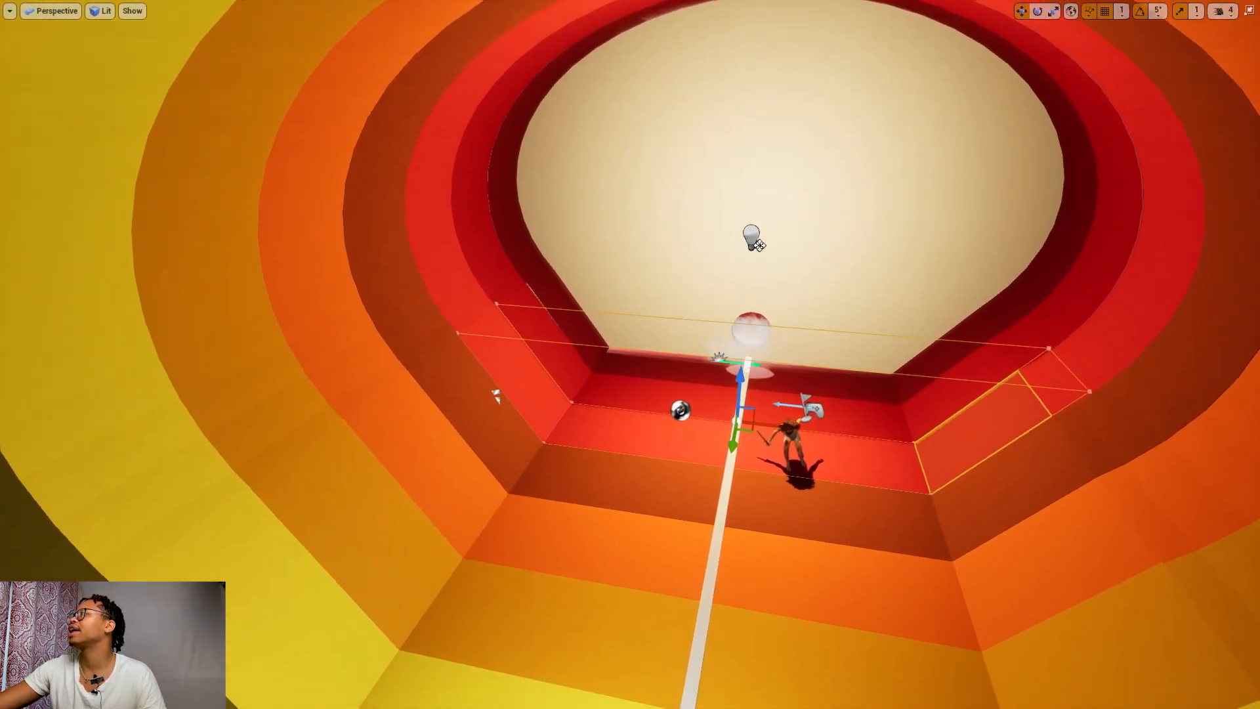
pyautogui.press('q')
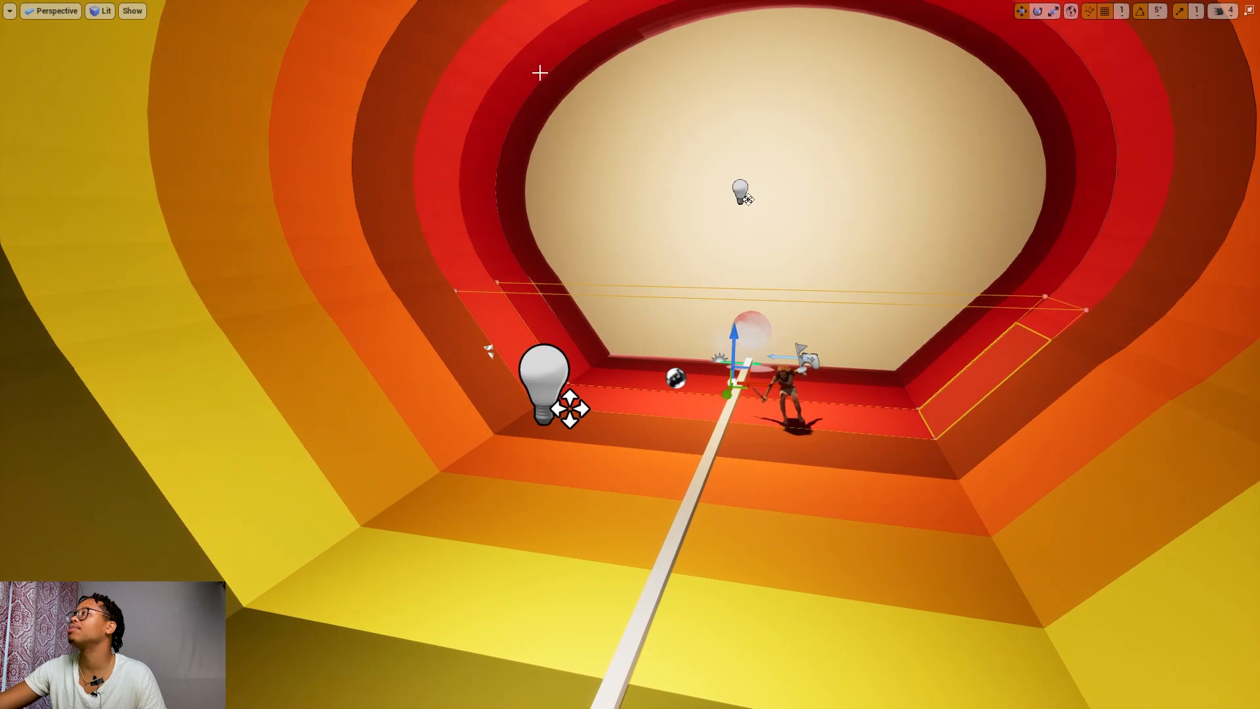
pyautogui.click(535, 65)
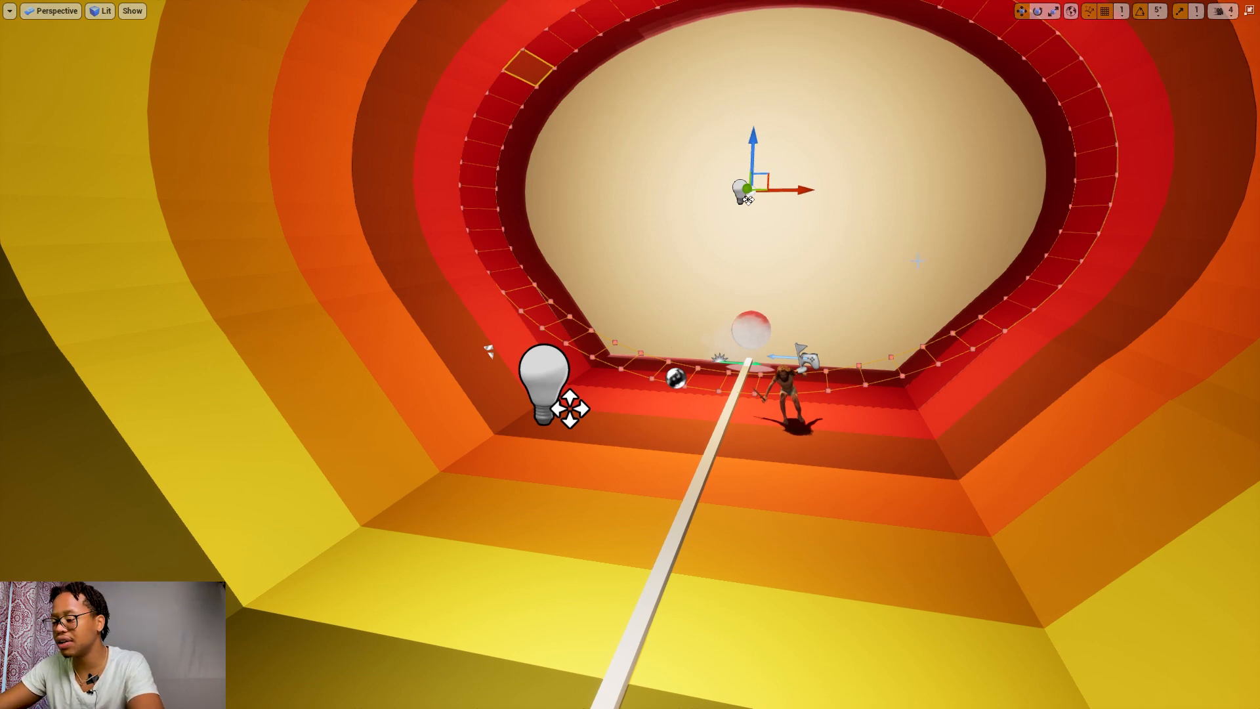
# - Exit the full-screen viewport, select the WalkWay2 floor brush and review its transform, surface and brush settings
pyautogui.press('F11')
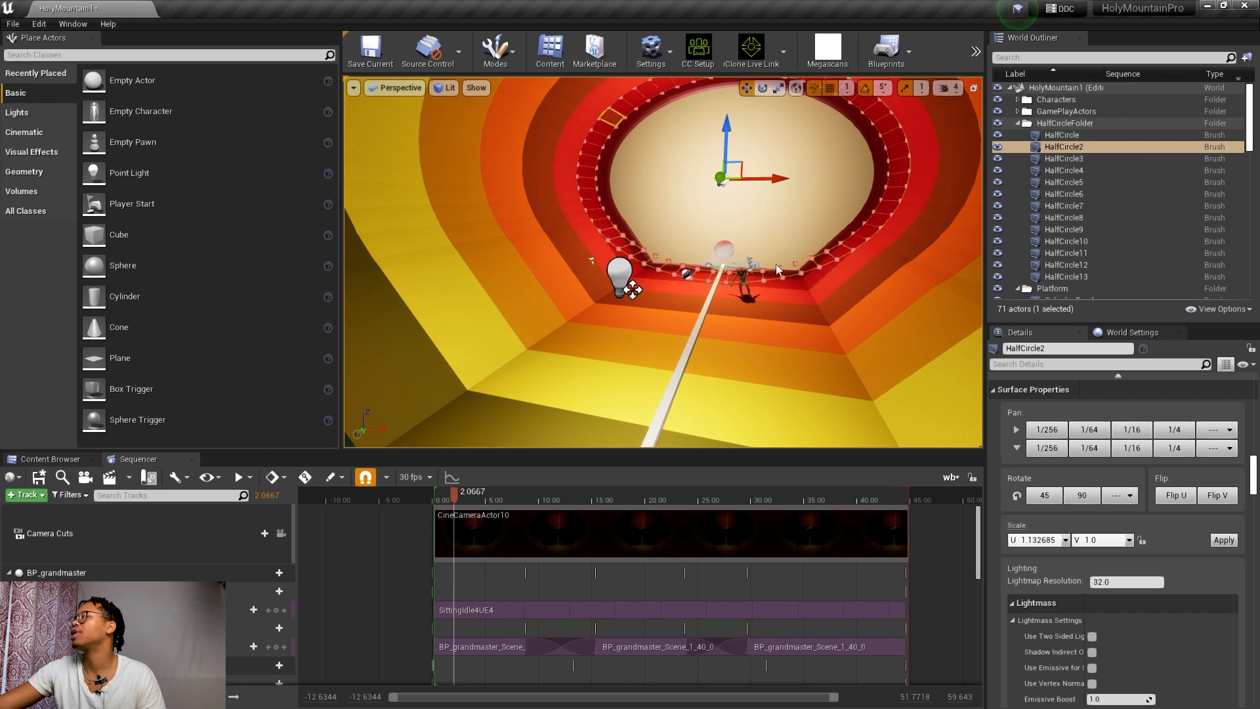
pyautogui.click(804, 284)
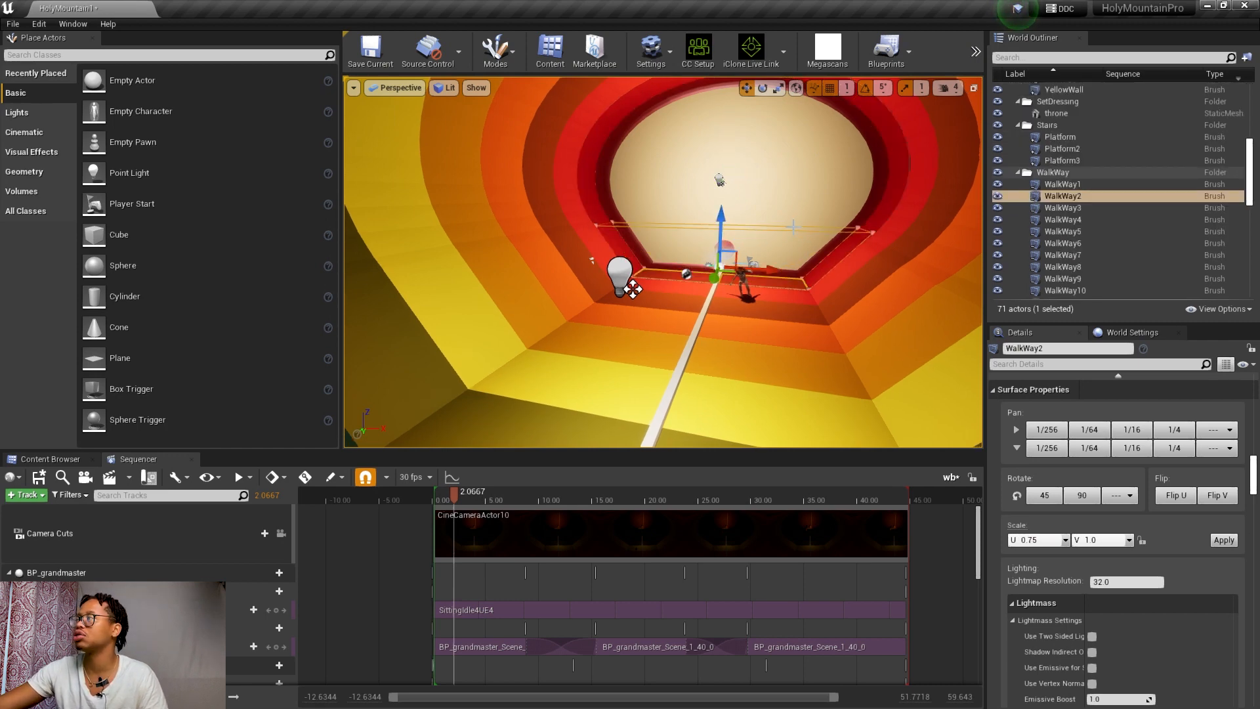
pyautogui.scroll(5, 1060, 414)
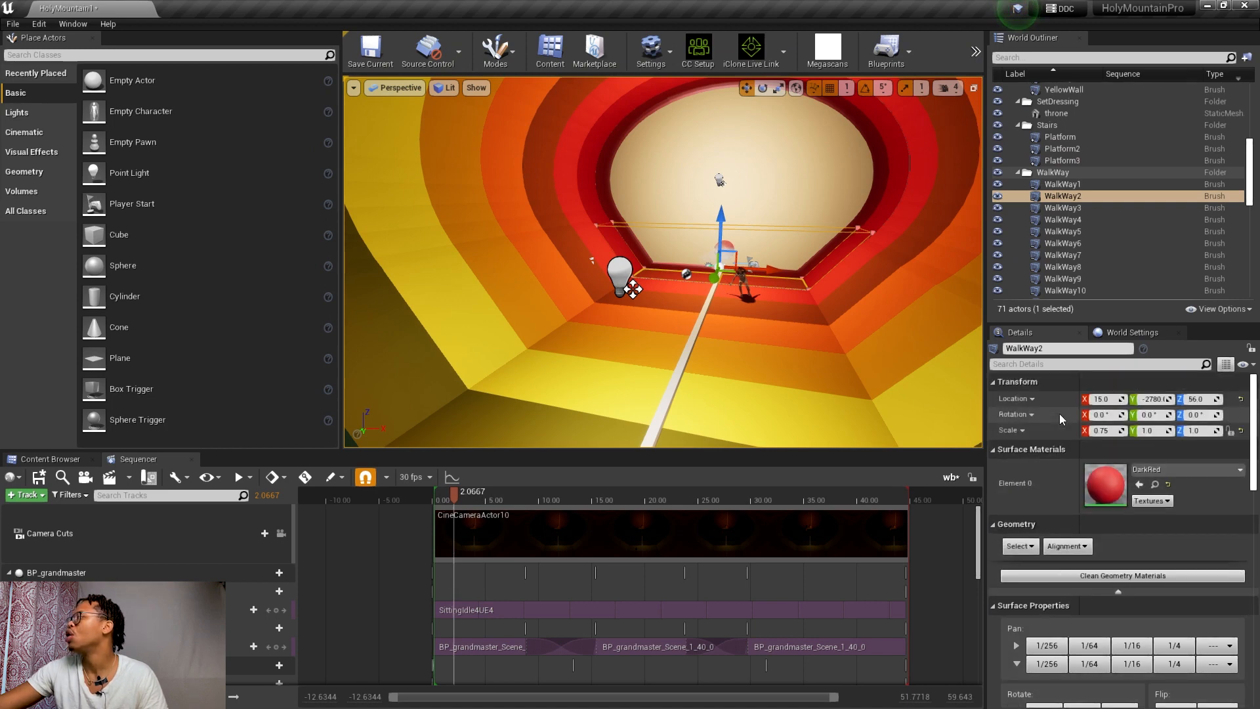
pyautogui.scroll(-5, 1059, 413)
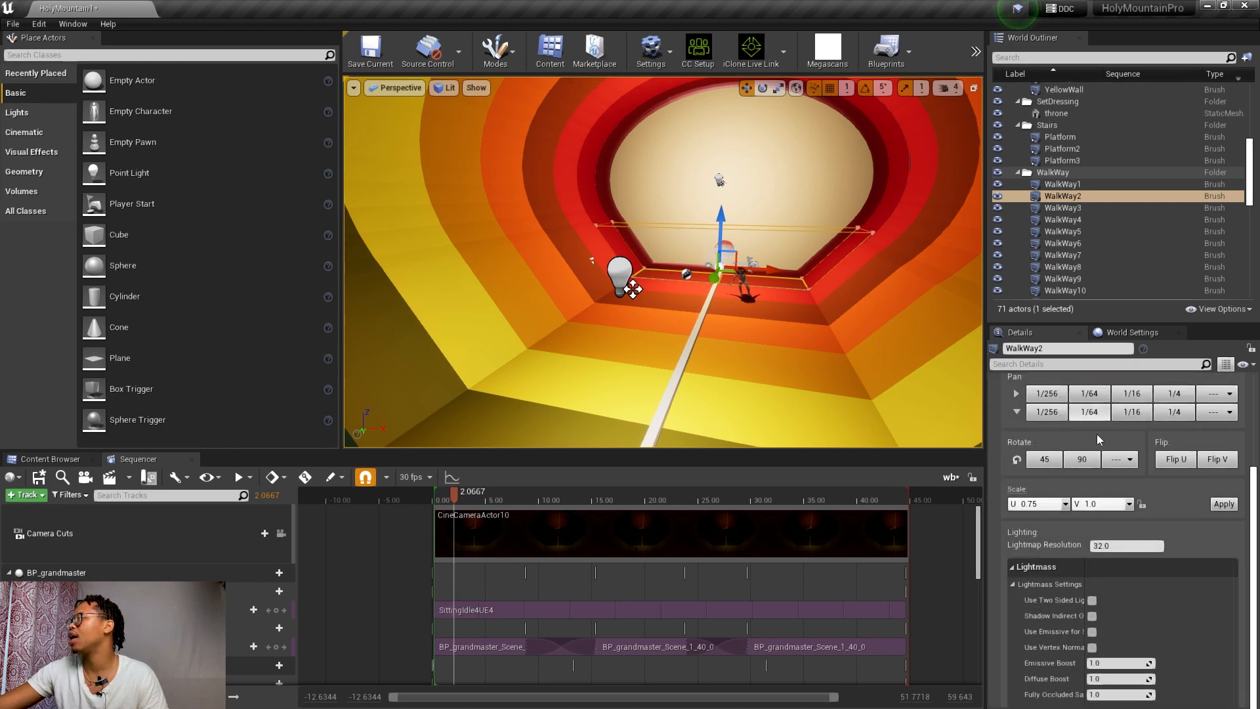
pyautogui.scroll(5, 1105, 436)
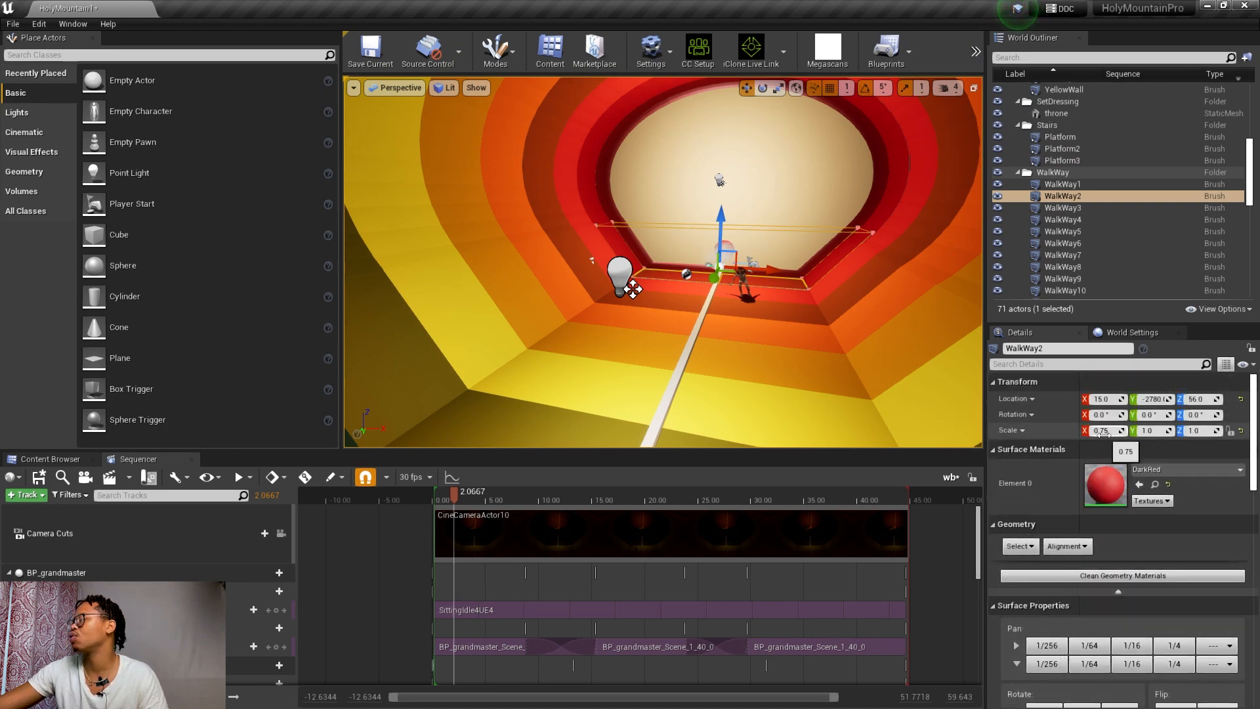
pyautogui.scroll(-8, 1104, 435)
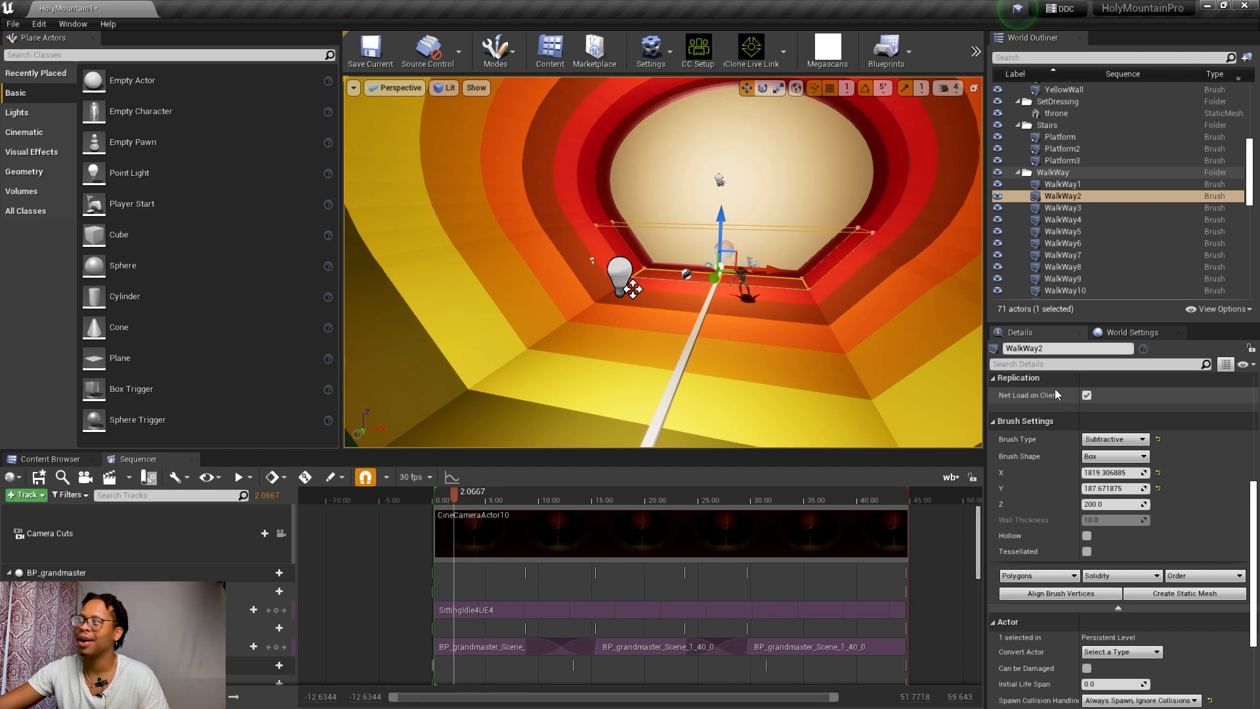
pyautogui.moveTo(872, 358)
pyautogui.mouseDown()
pyautogui.moveTo(868, 328)
pyautogui.moveTo(913, 312)
pyautogui.mouseUp()
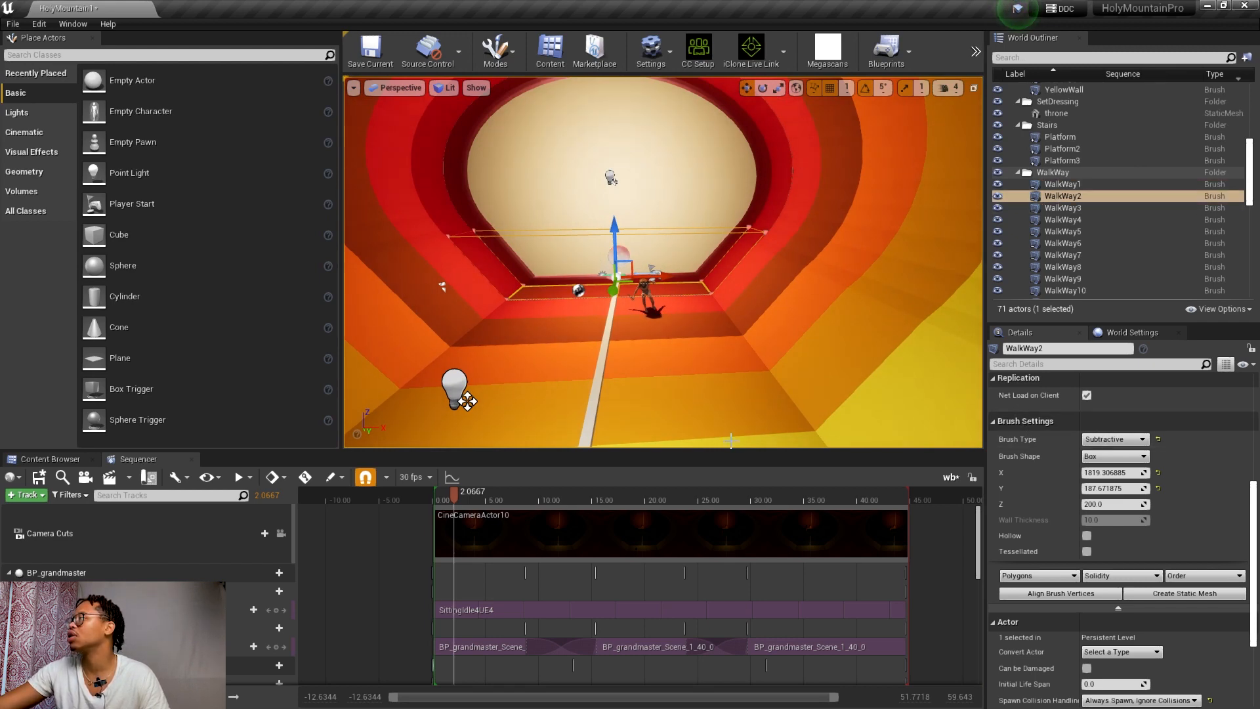
# - Select the Platform2 brush in the Stairs folder and frame the throne platform at the tunnel's far end
pyautogui.click(1063, 149)
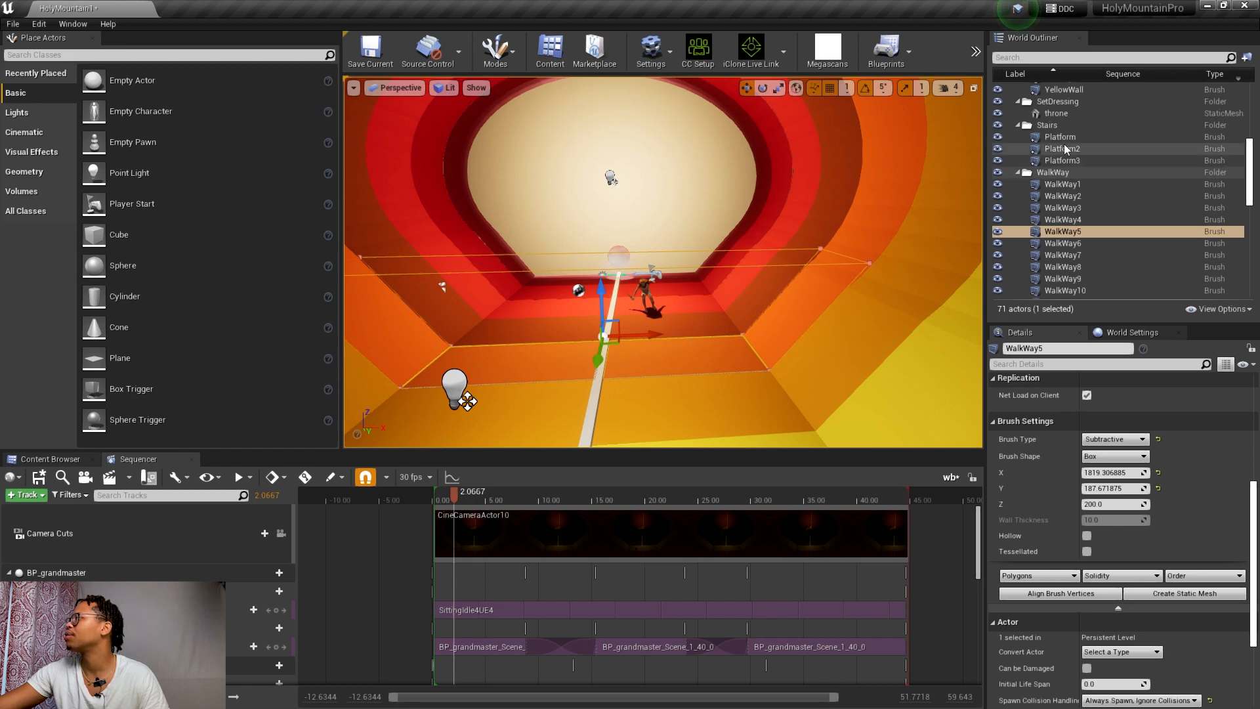
pyautogui.press('f')
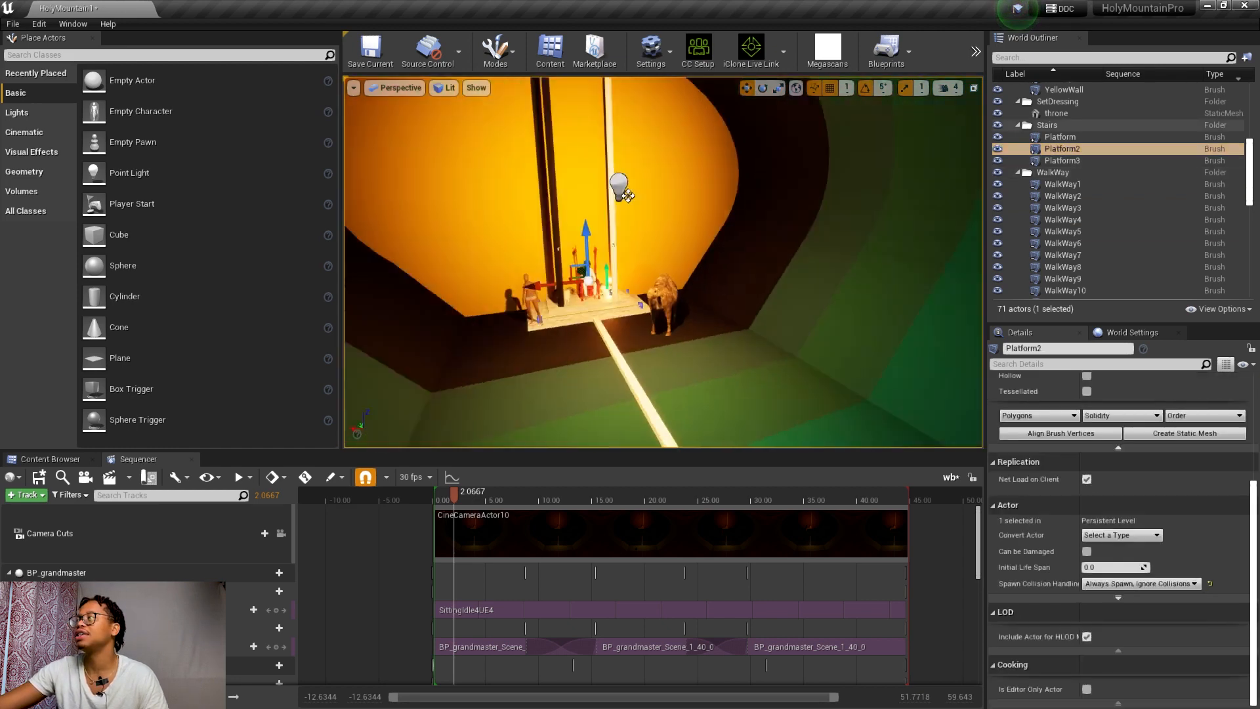
pyautogui.moveTo(706, 359); pyautogui.dragTo(697, 309)
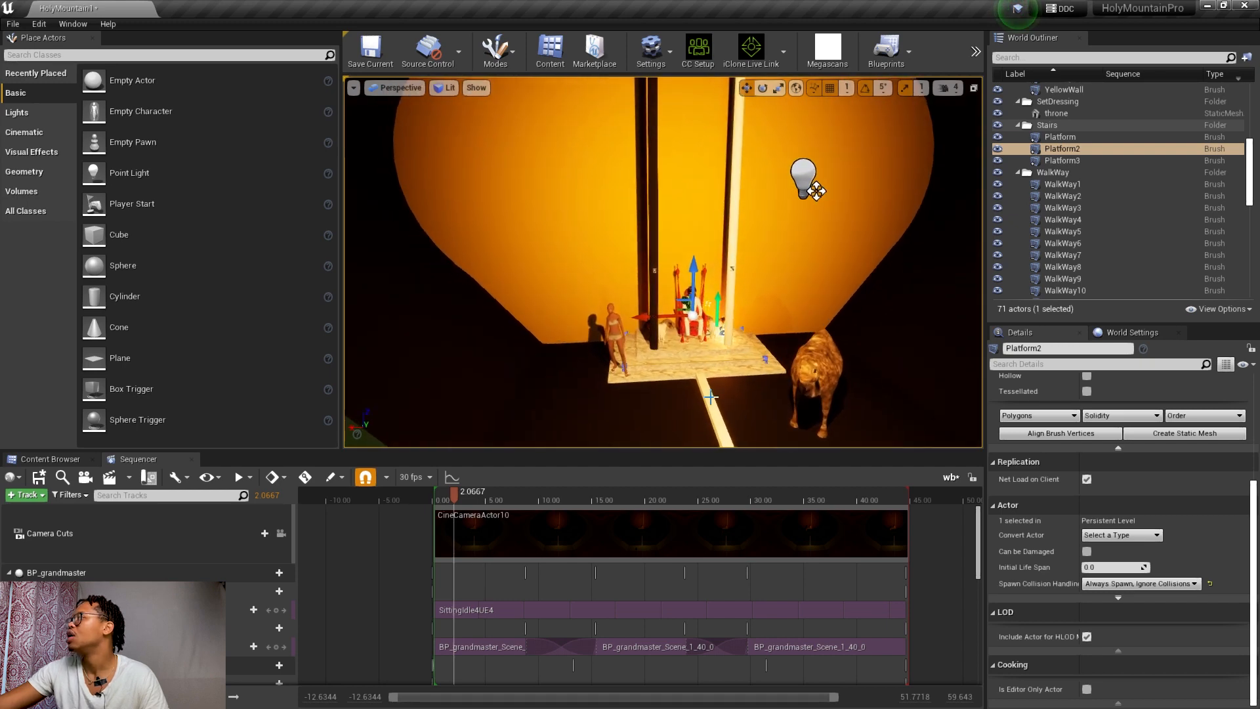
# - Select the WhiteSplit, Cylinder Brush and YellowWall brushes around the throne one after another to identify them
pyautogui.click(711, 396)
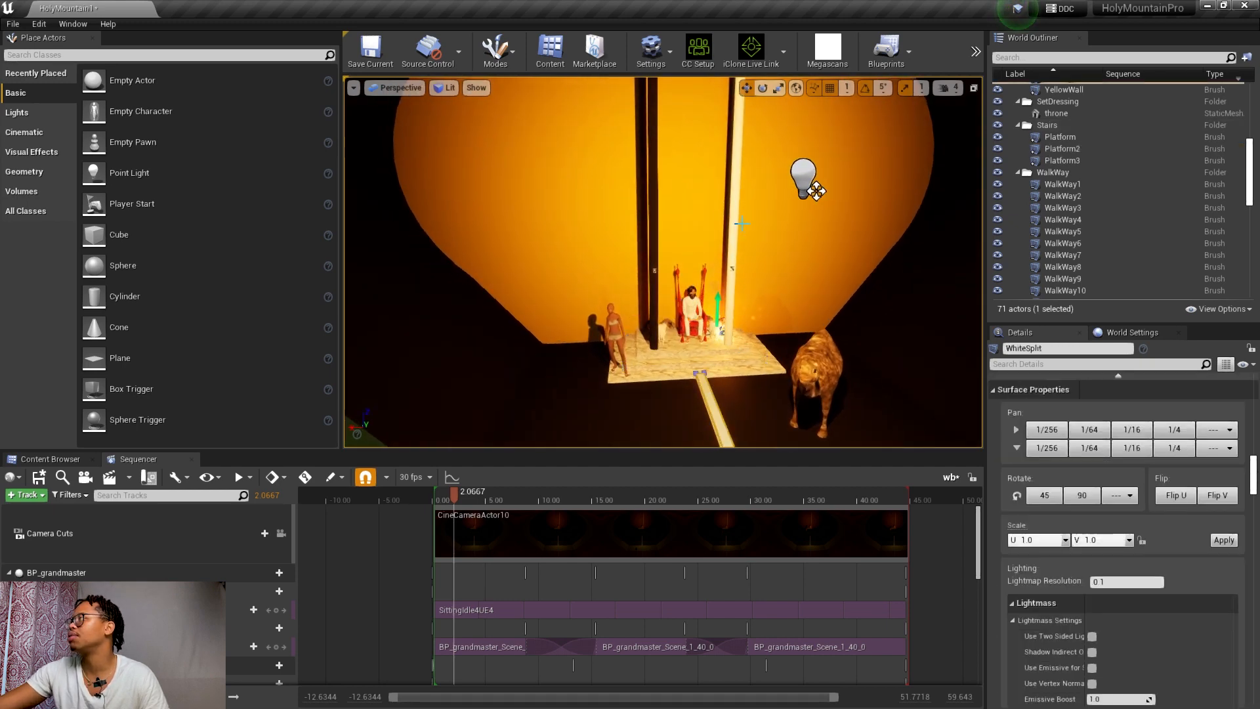
pyautogui.click(734, 228)
pyautogui.click(651, 245)
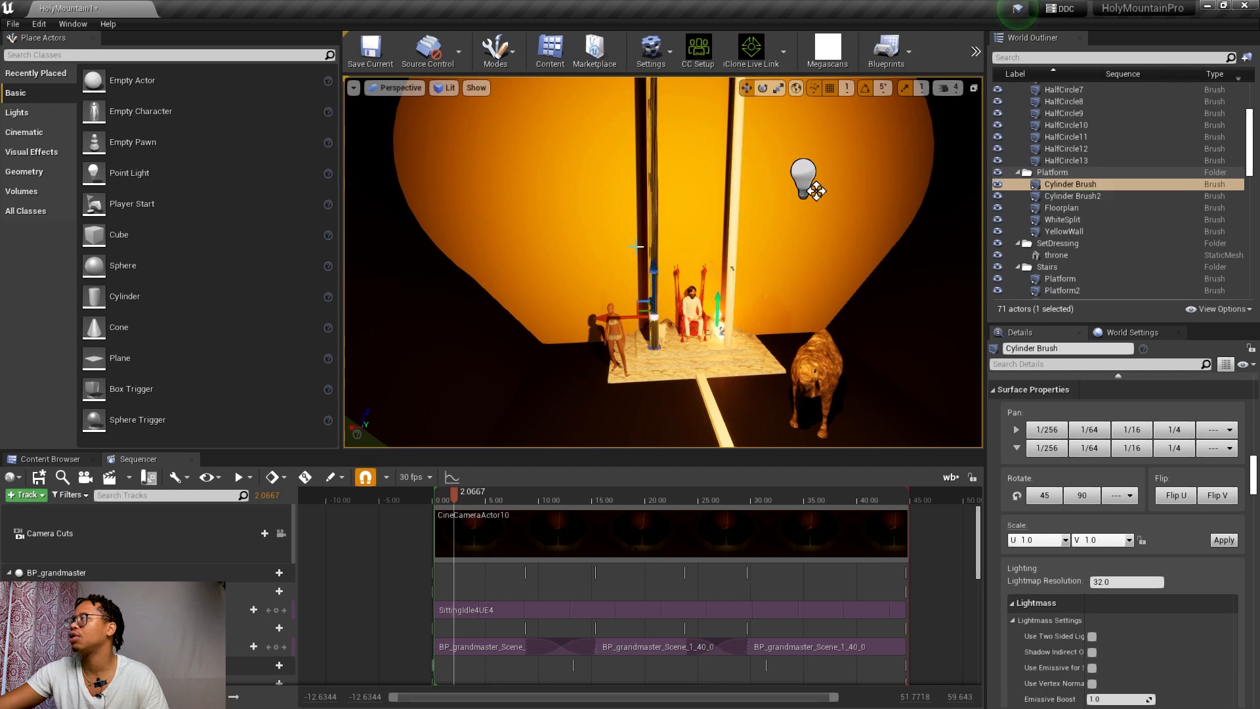
pyautogui.click(612, 253)
# - Select the WalkWay7 floor brush and the matching HalfCircle7 arch to examine the yellow tunnel section
pyautogui.moveTo(432, 348); pyautogui.dragTo(396, 354)
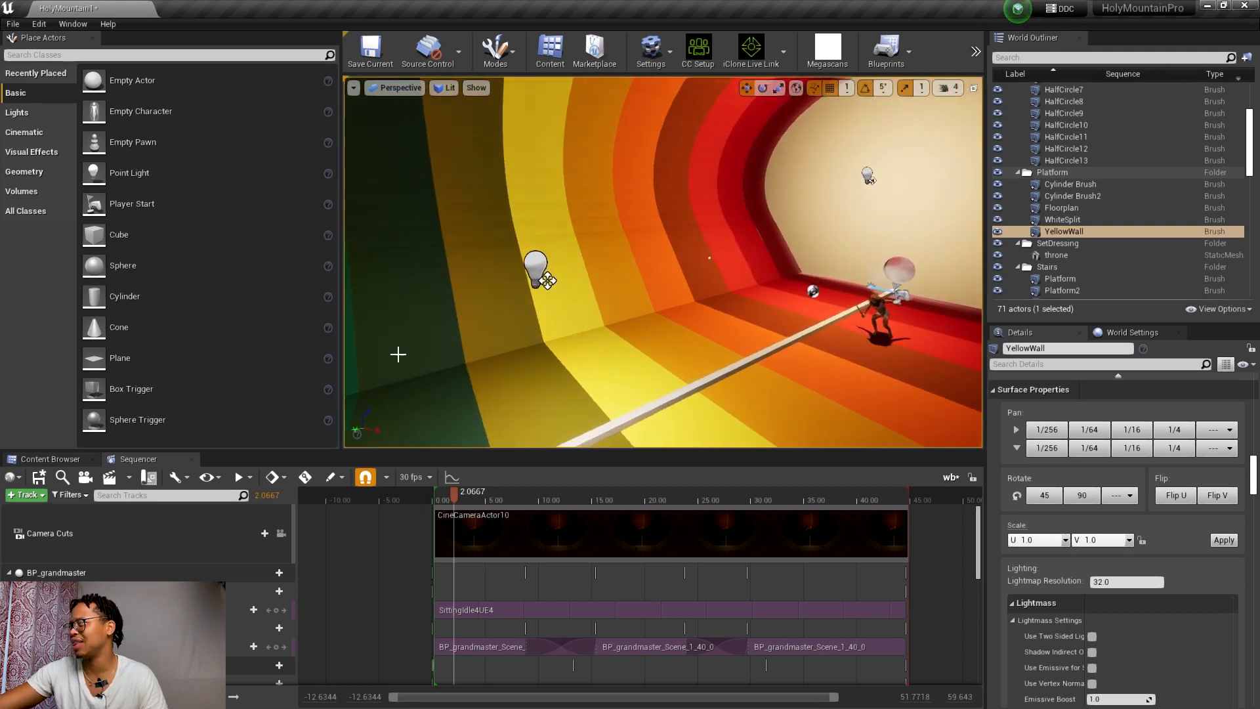
pyautogui.click(598, 360)
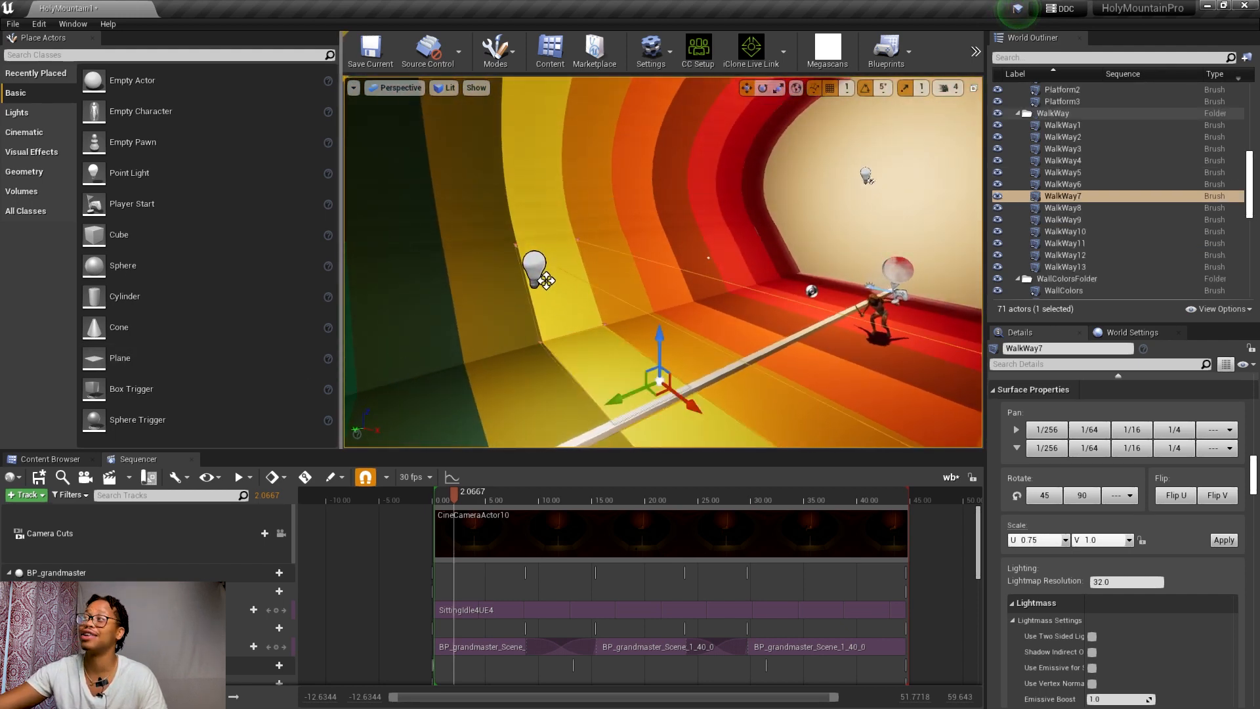
pyautogui.click(534, 195)
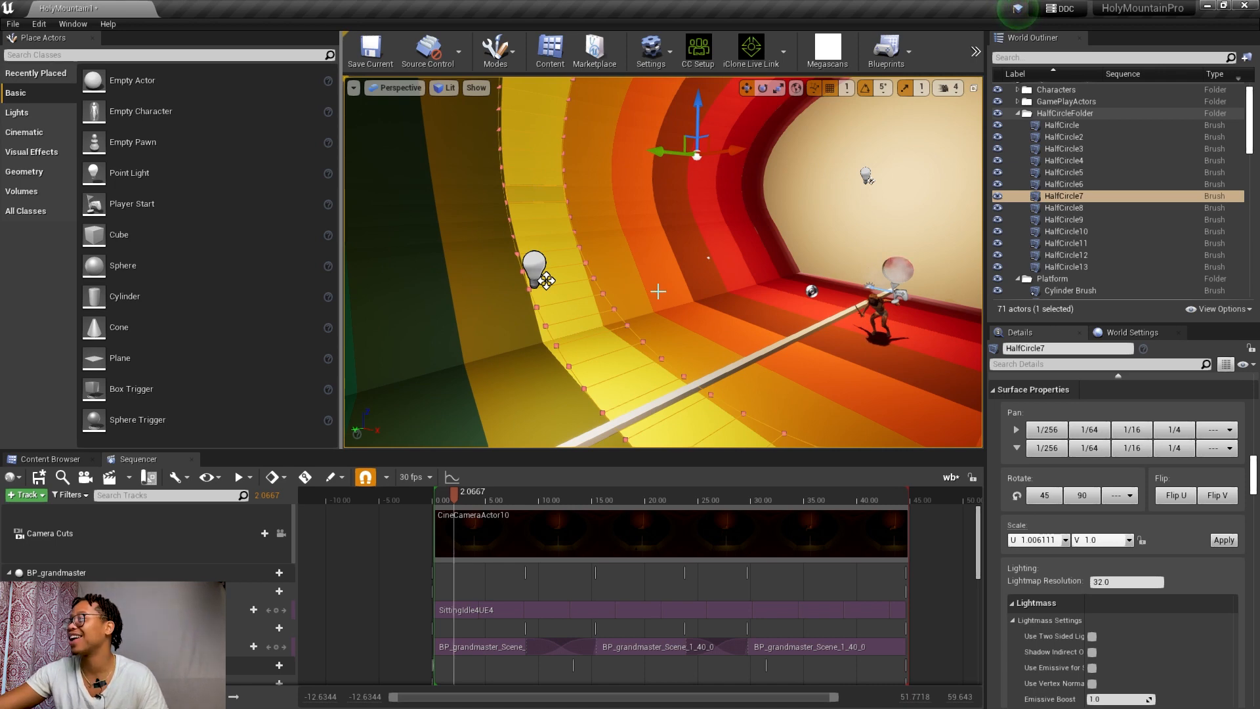
pyautogui.moveTo(658, 291); pyautogui.dragTo(669, 230)
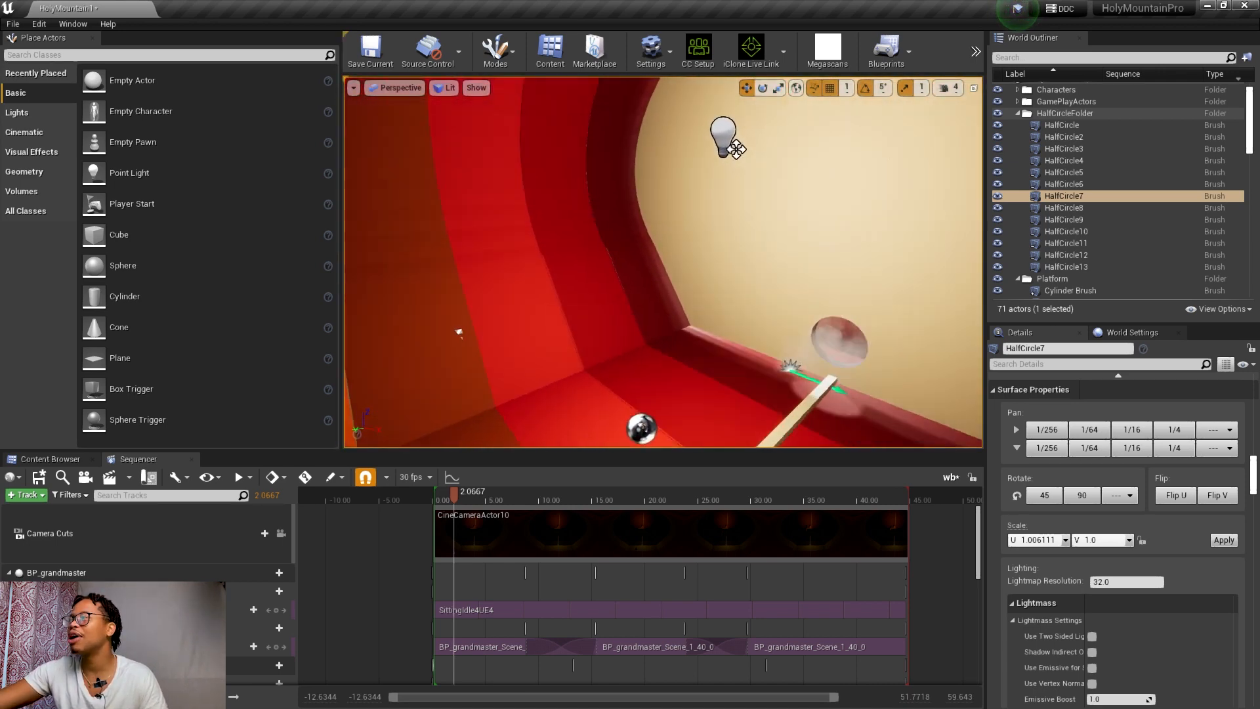
# - Select PointLight8 and examine its light radius and the lit back wall from outside the set
pyautogui.moveTo(736, 150); pyautogui.dragTo(466, 197)
pyautogui.click(737, 150)
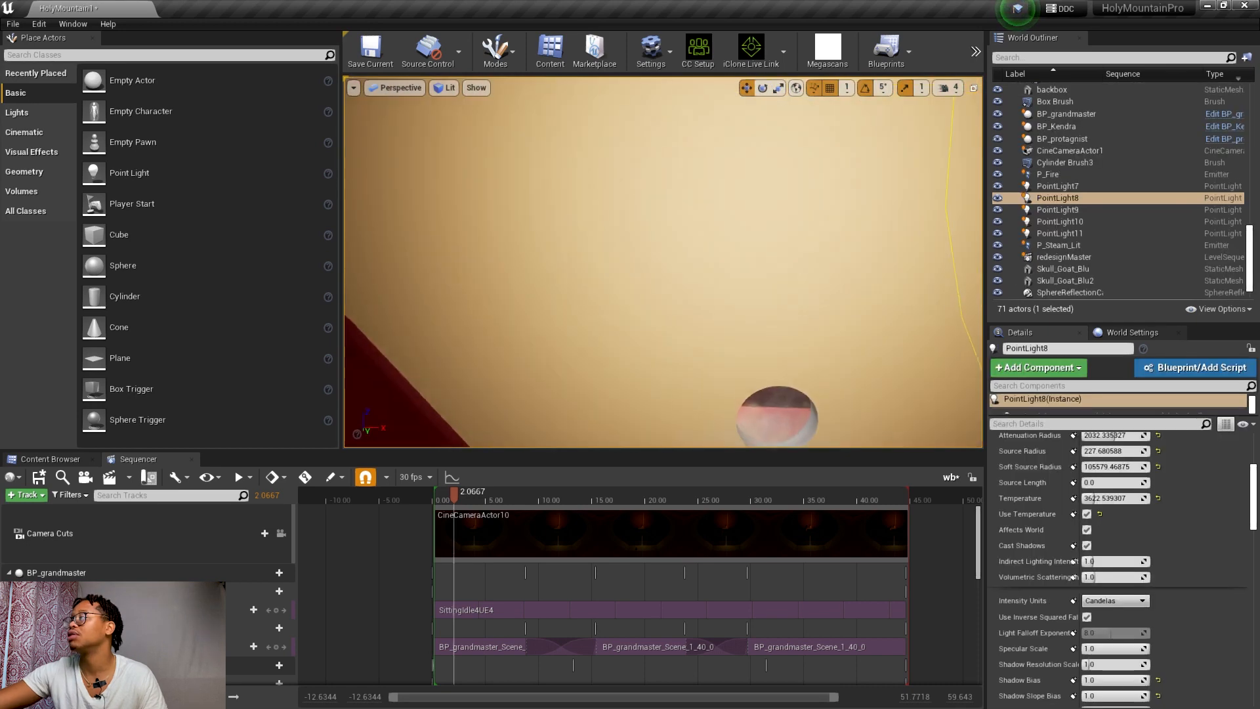
pyautogui.moveTo(737, 149); pyautogui.dragTo(902, 160, button='right')
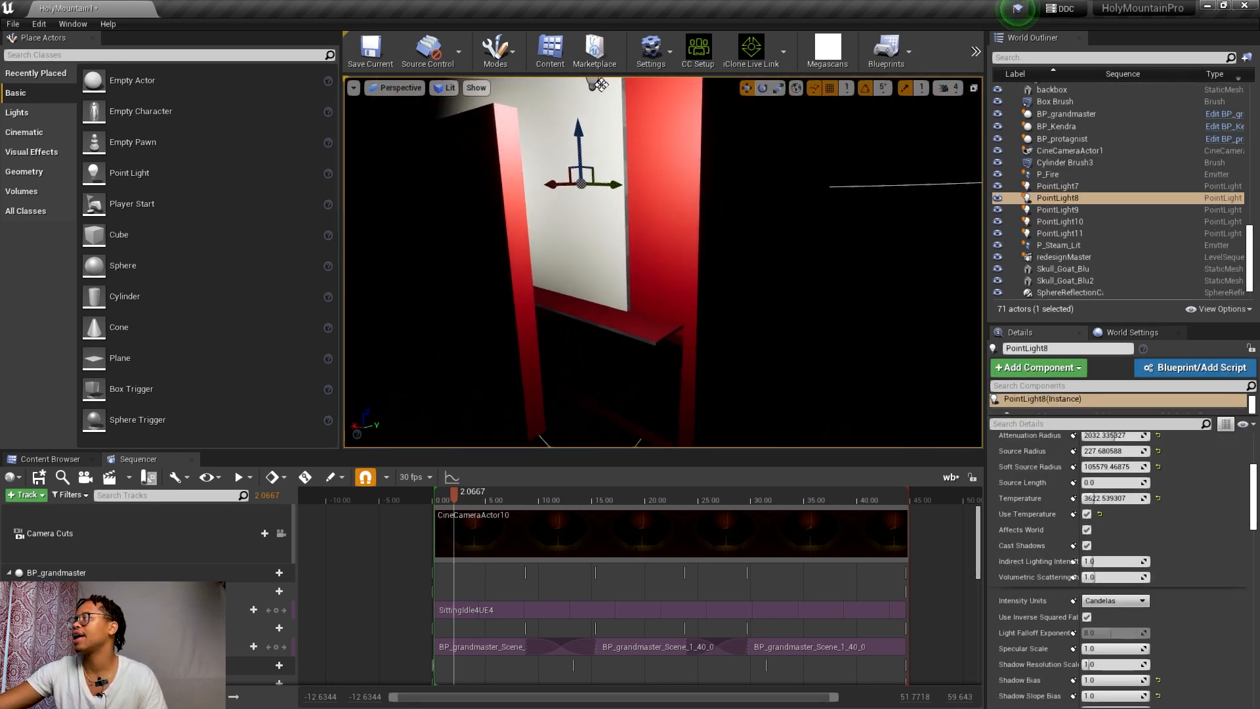
pyautogui.moveTo(896, 266); pyautogui.dragTo(873, 266, button='right')
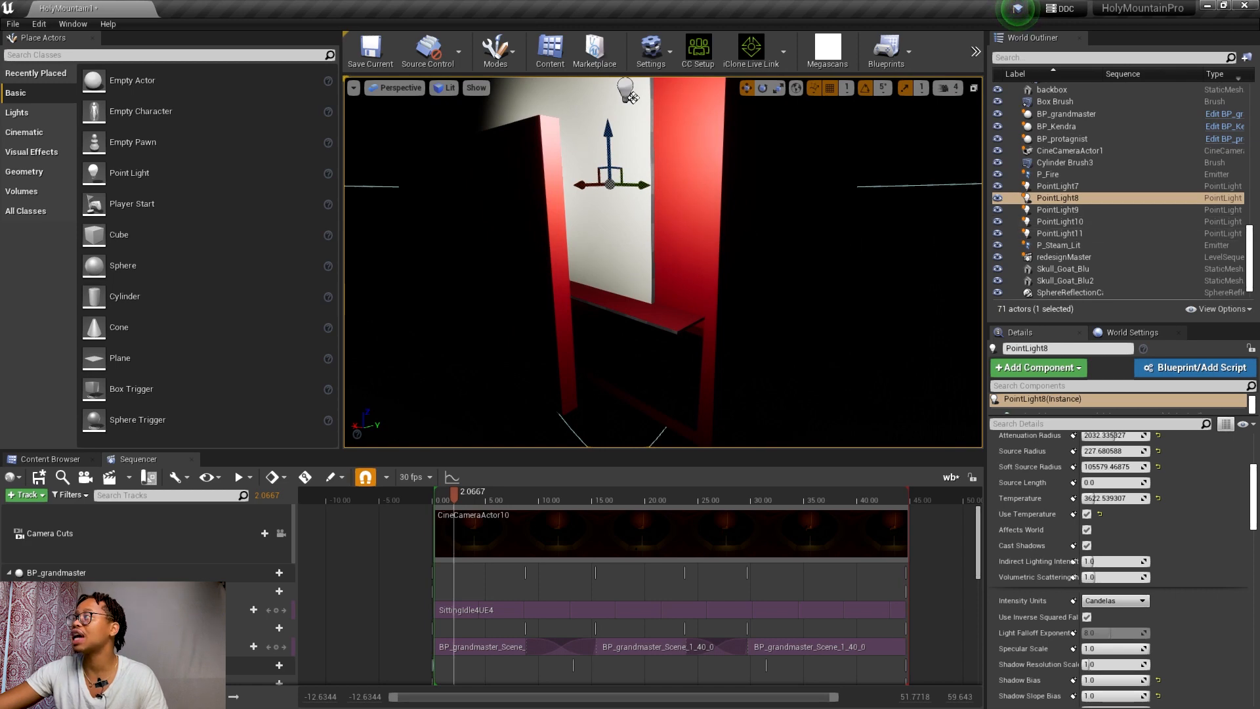
pyautogui.keyDown('alt'); pyautogui.moveTo(748, 217); pyautogui.dragTo(755, 273); pyautogui.keyUp('alt')
pyautogui.scroll(-6, 749, 217)
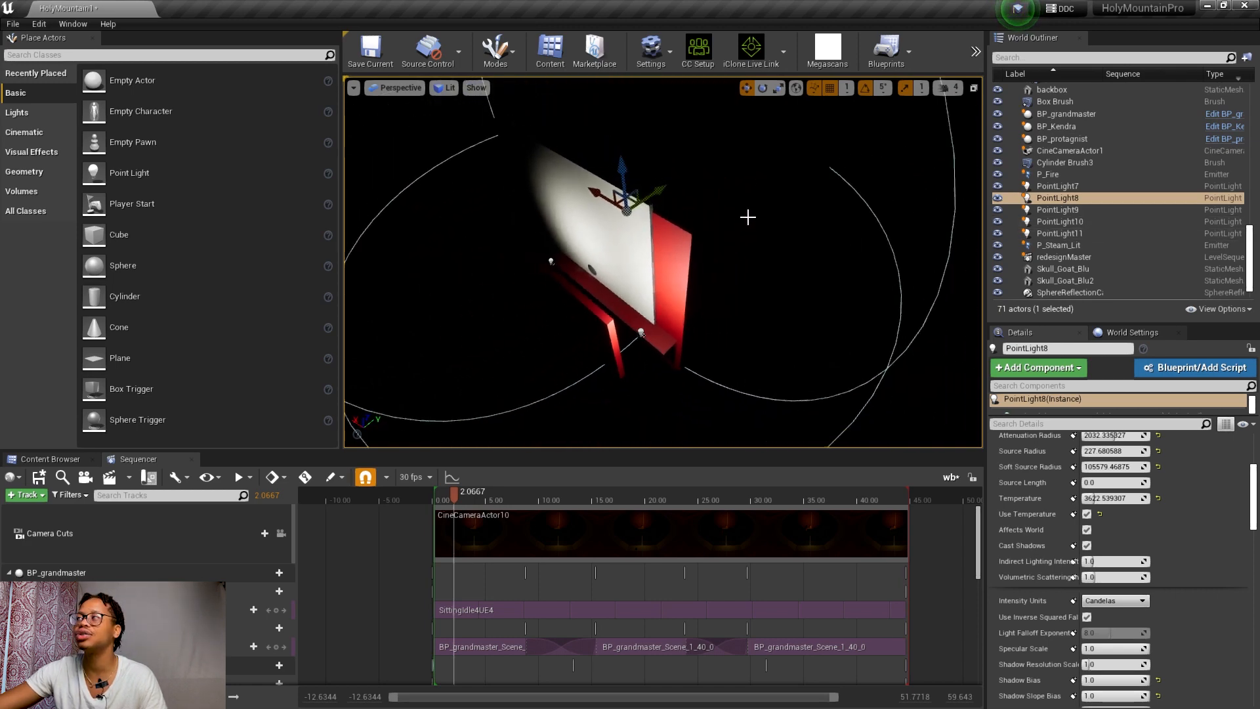
pyautogui.scroll(-4, 749, 217)
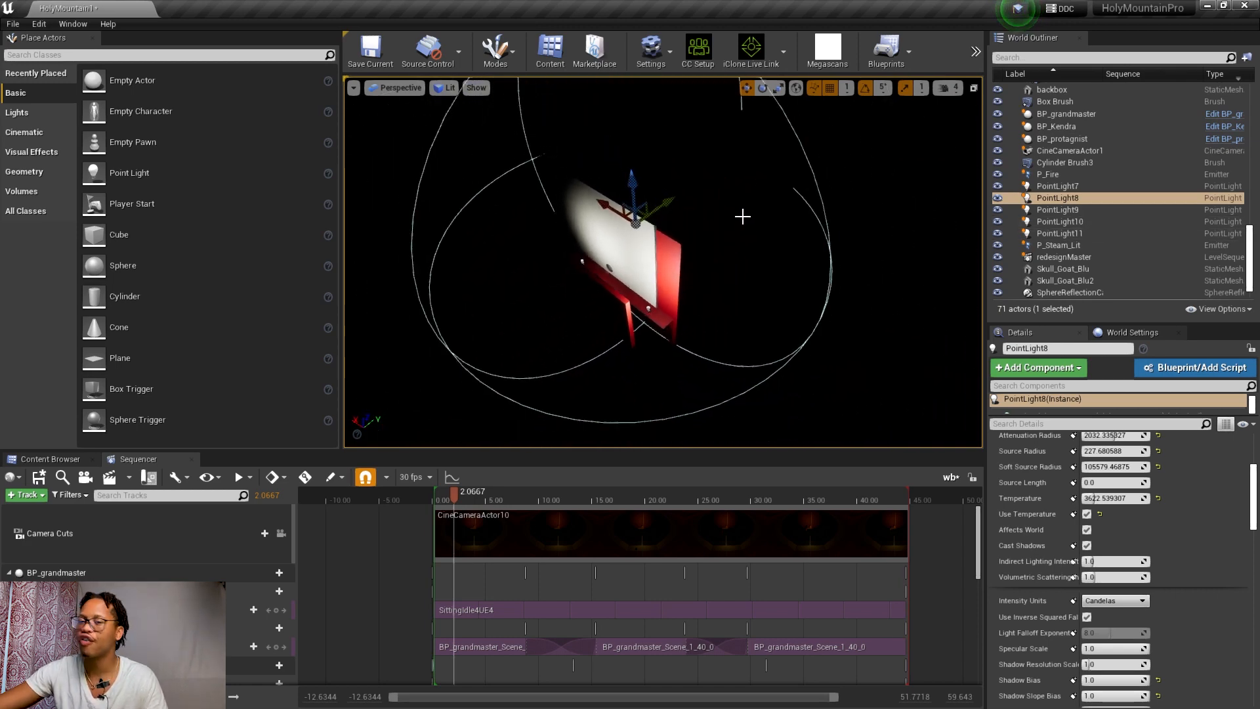
pyautogui.moveTo(677, 273)
pyautogui.mouseDown(button='right')
pyautogui.moveTo(748, 265)
pyautogui.moveTo(597, 262)
pyautogui.moveTo(715, 270)
pyautogui.moveTo(695, 281)
pyautogui.mouseUp(button='right')
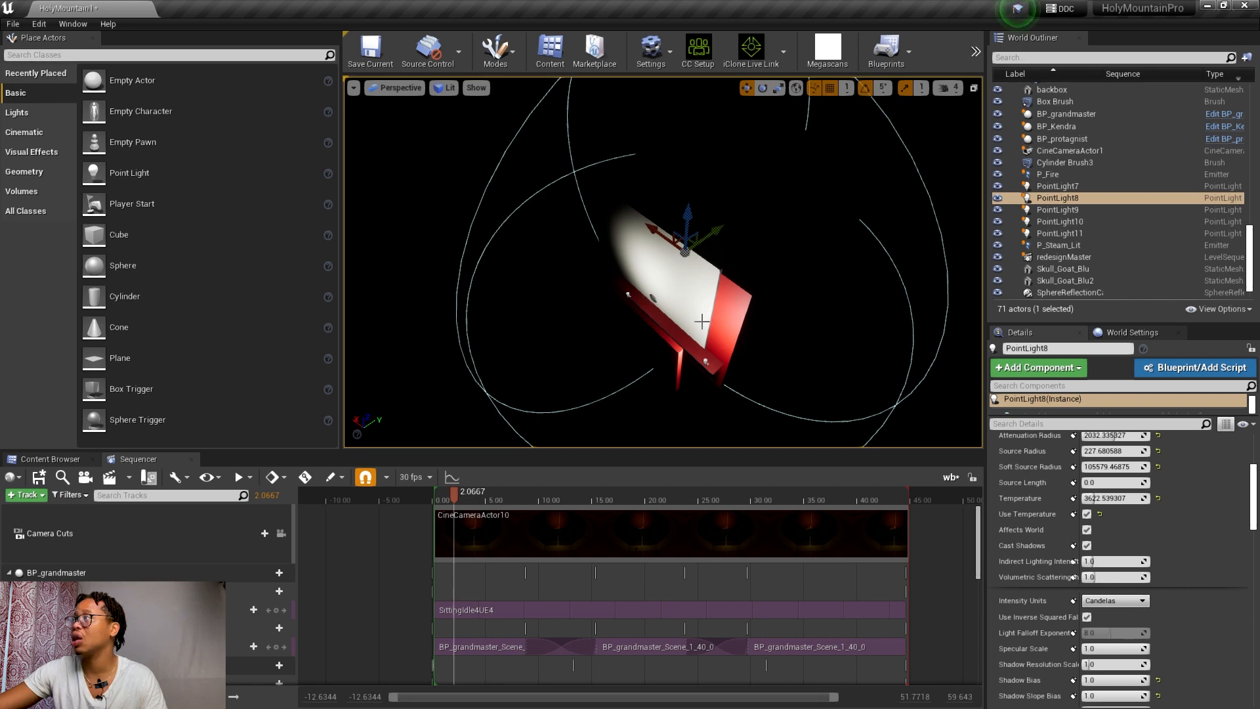
pyautogui.keyDown('alt'); pyautogui.moveTo(702, 322); pyautogui.dragTo(697, 361); pyautogui.keyUp('alt')
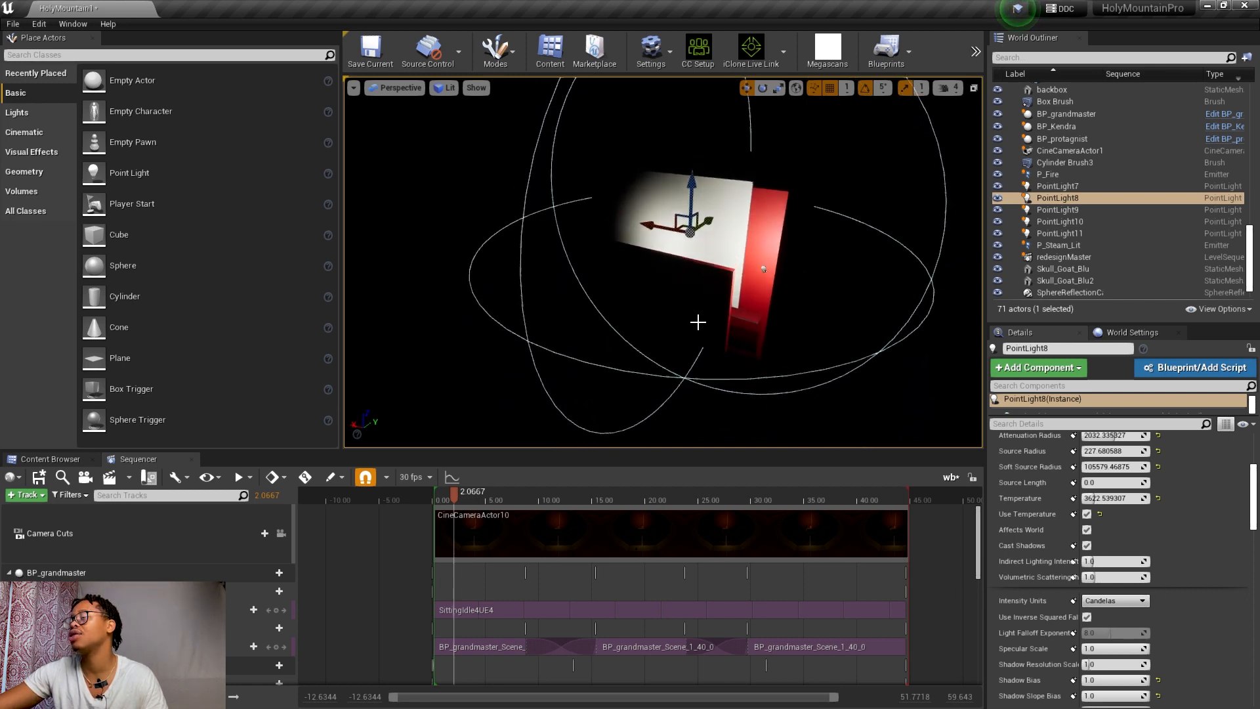
pyautogui.moveTo(699, 322); pyautogui.dragTo(774, 305, button='right')
pyautogui.moveTo(570, 378); pyautogui.dragTo(553, 393, button='right')
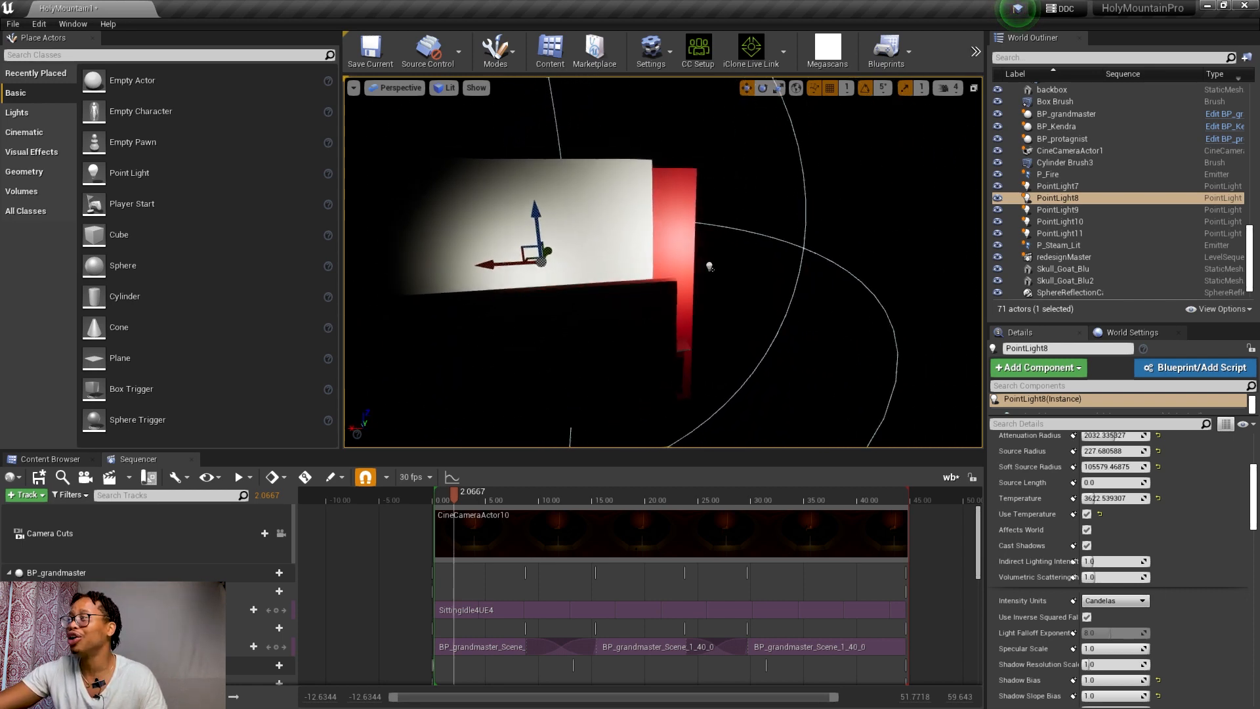
pyautogui.keyDown('alt'); pyautogui.moveTo(553, 393); pyautogui.dragTo(535, 263); pyautogui.keyUp('alt')
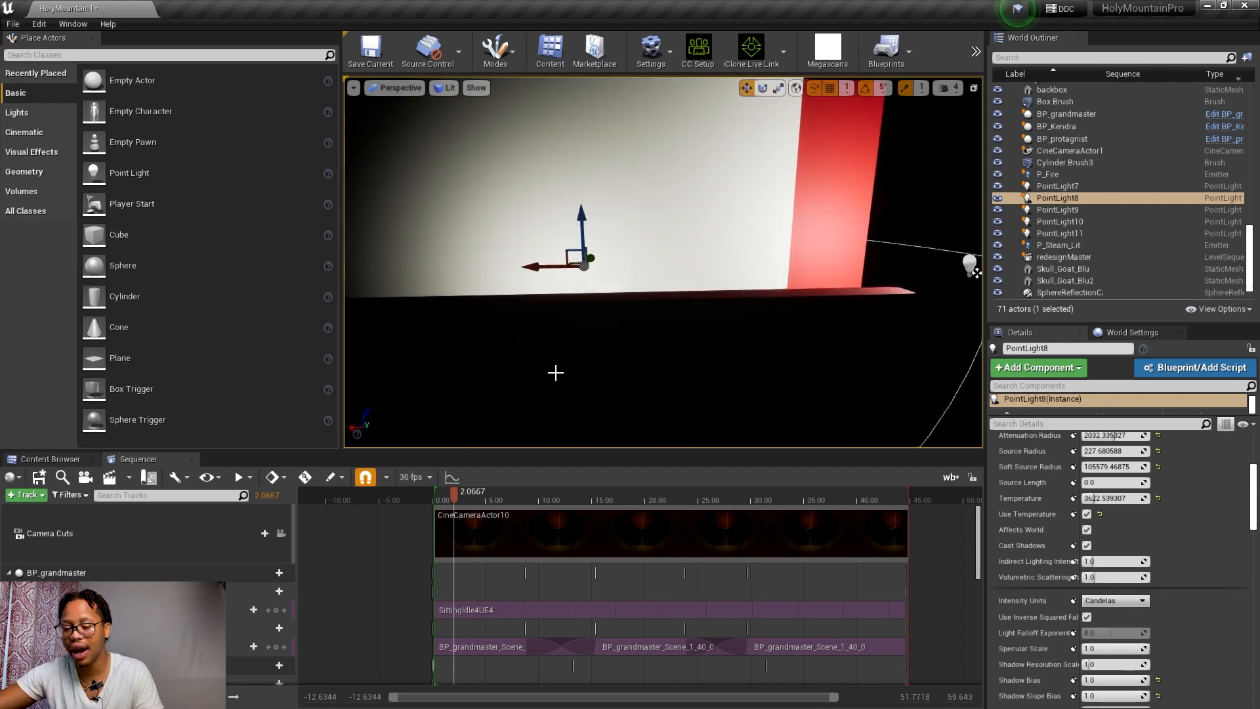
# - Focus on PointLight8 inside the tunnel and review its intensity, colour, radius, temperature and shadow settings
pyautogui.press('f')
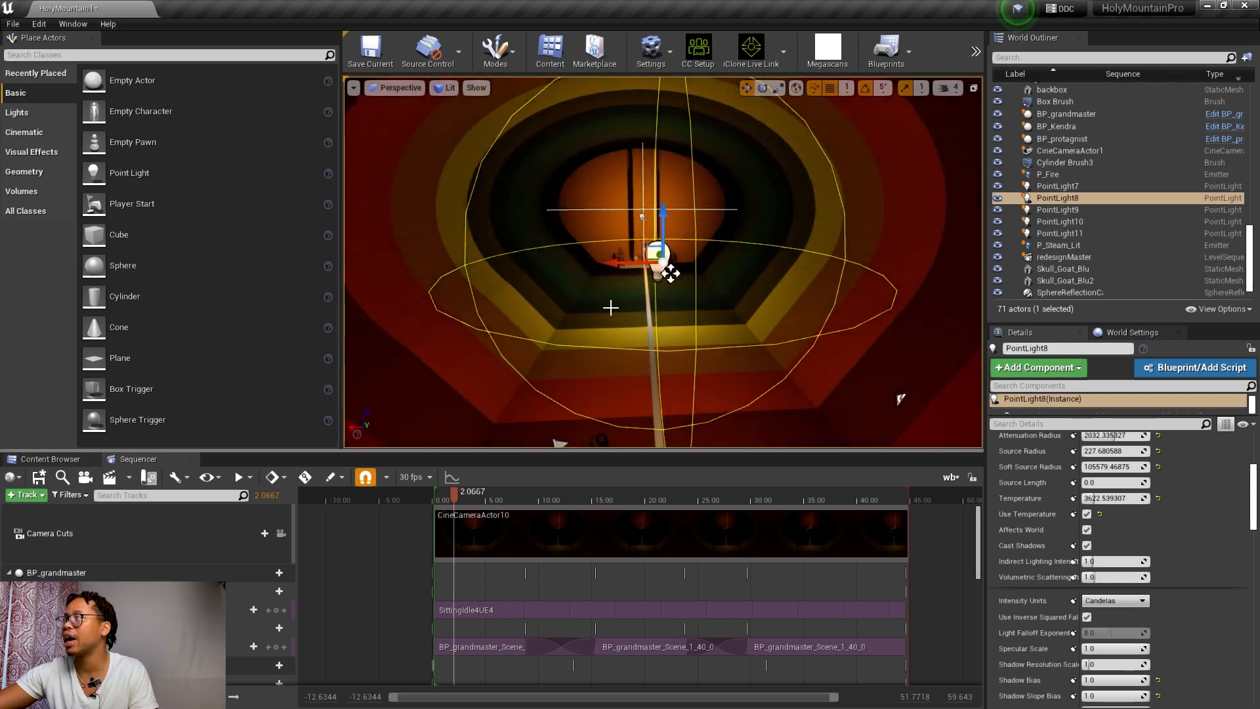
pyautogui.moveTo(611, 234); pyautogui.dragTo(555, 189)
pyautogui.scroll(-1, 1114, 520)
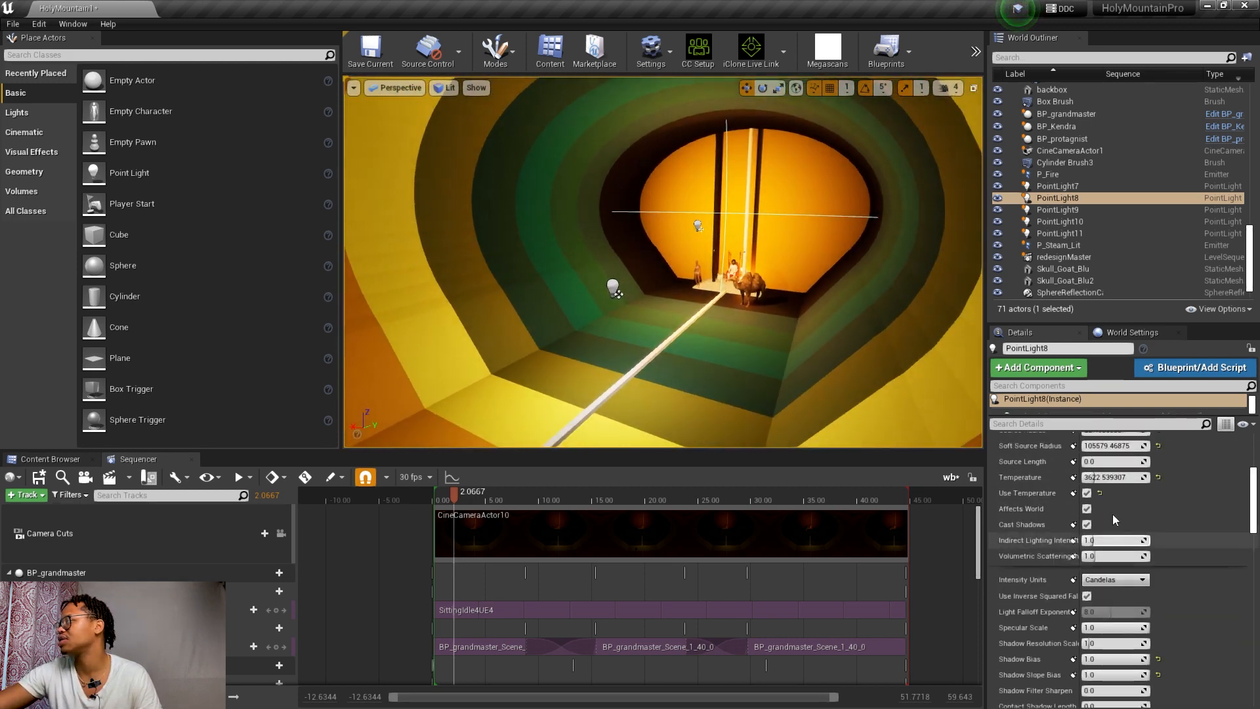
pyautogui.scroll(7, 1114, 520)
pyautogui.scroll(-2, 1114, 516)
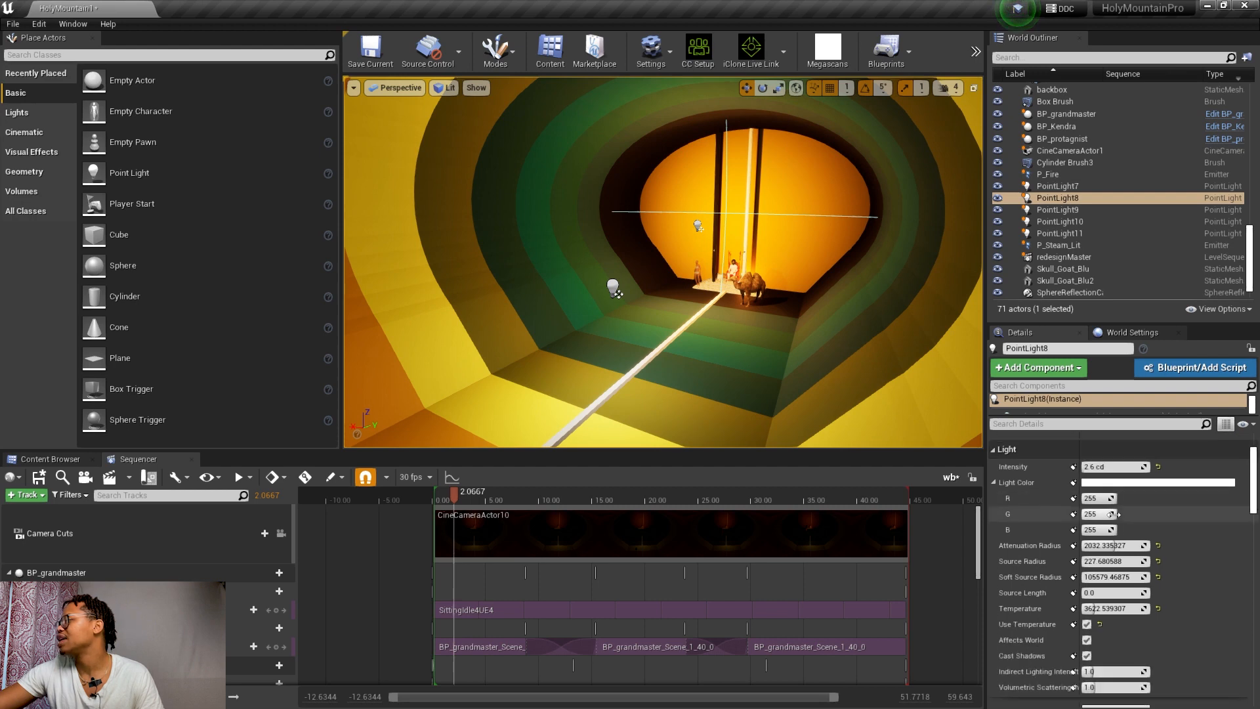
pyautogui.scroll(-10, 1114, 516)
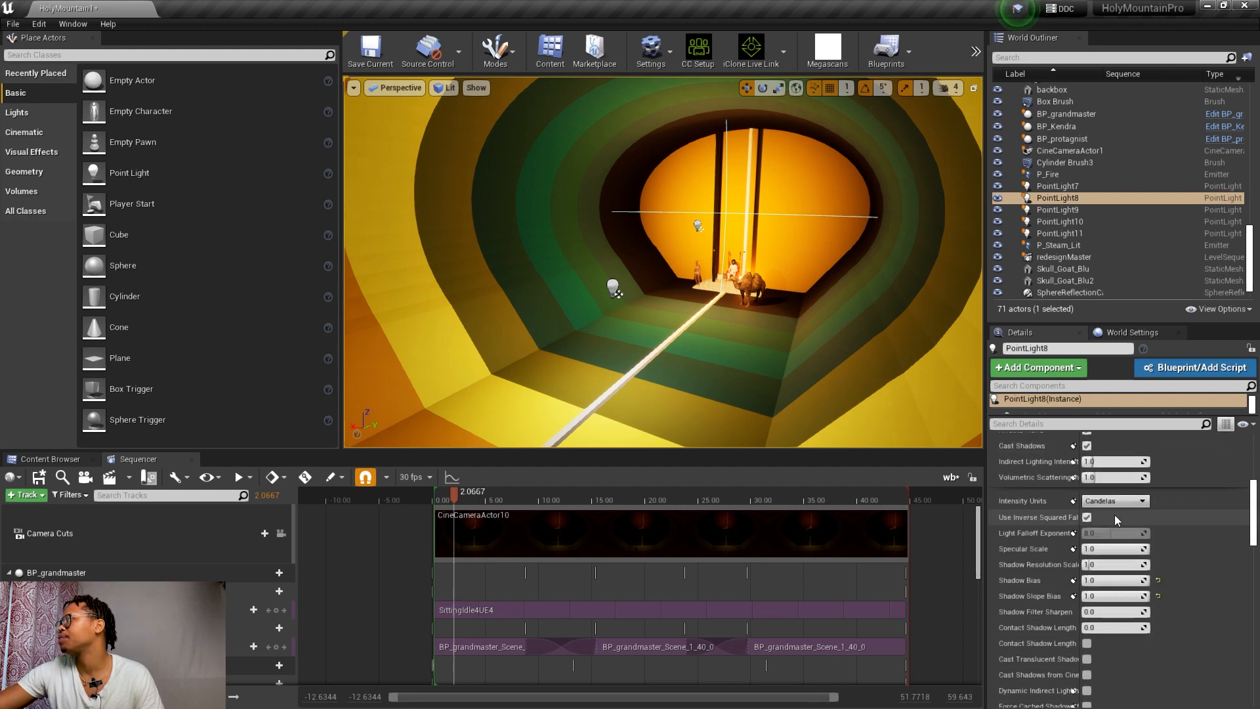
# - Hide PointLight7 through PointLight11 and examine the throne area lit only by the remaining fire
pyautogui.click(998, 186)
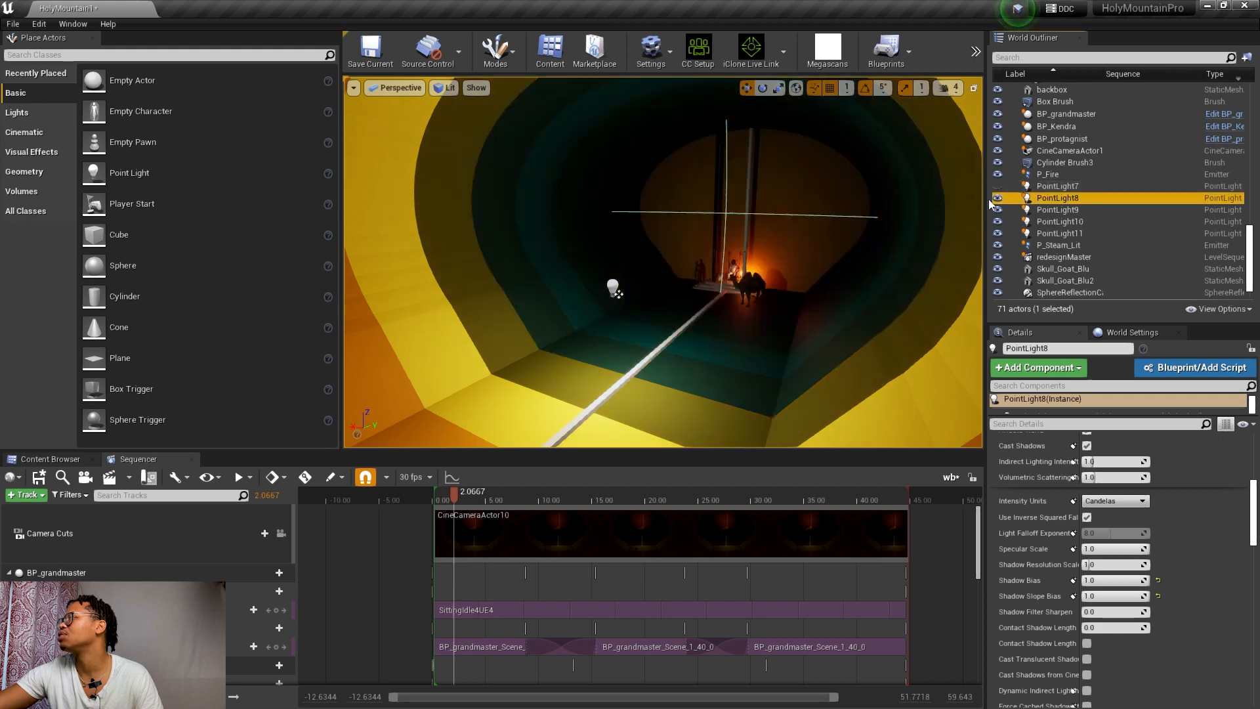
pyautogui.click(998, 197)
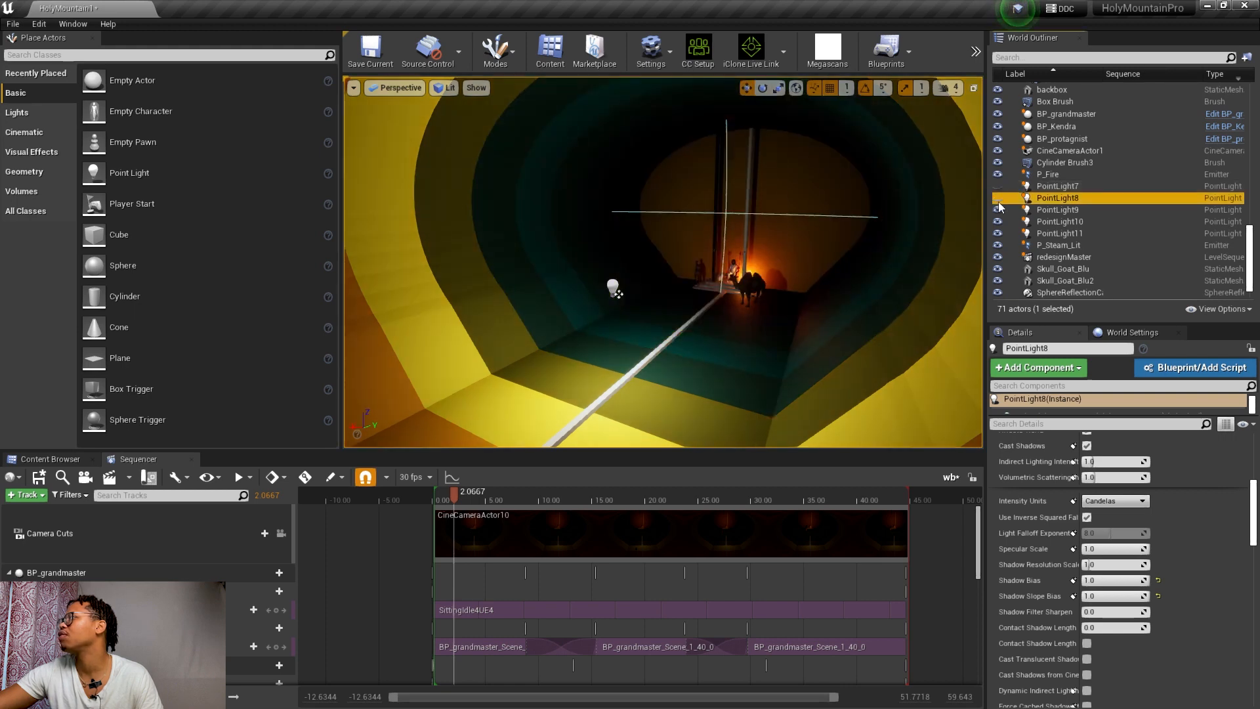
pyautogui.click(998, 209)
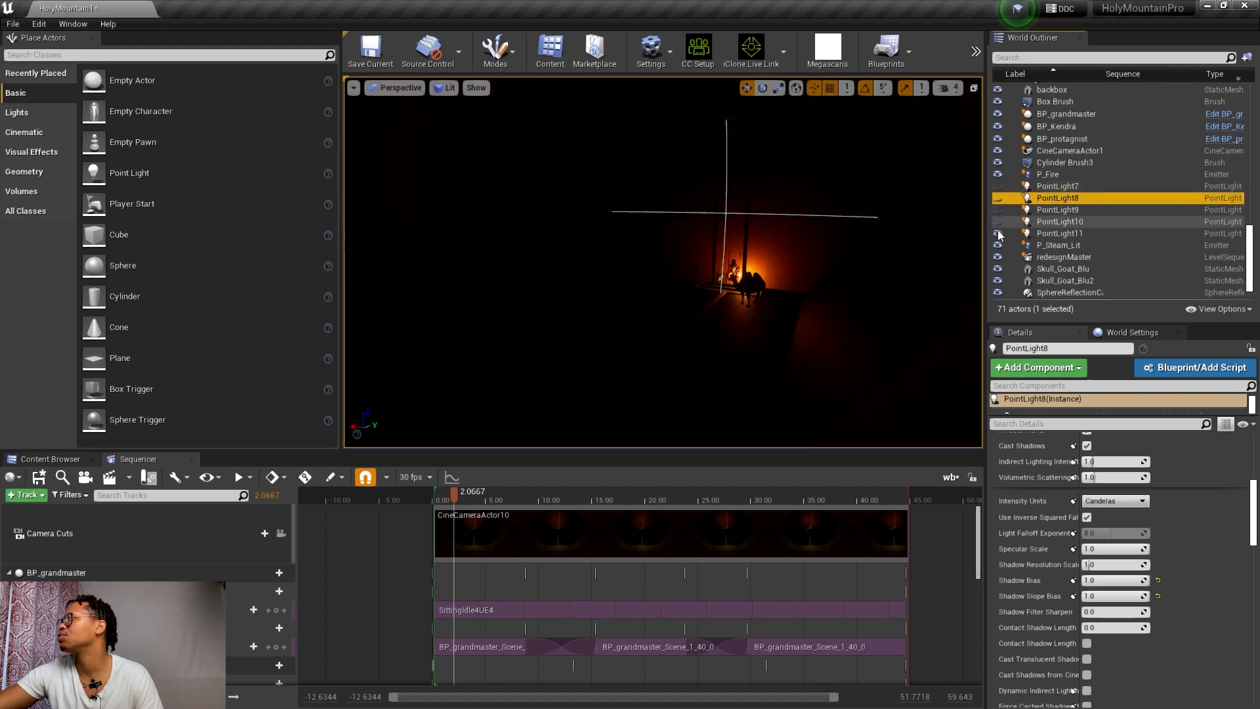
pyautogui.click(998, 234)
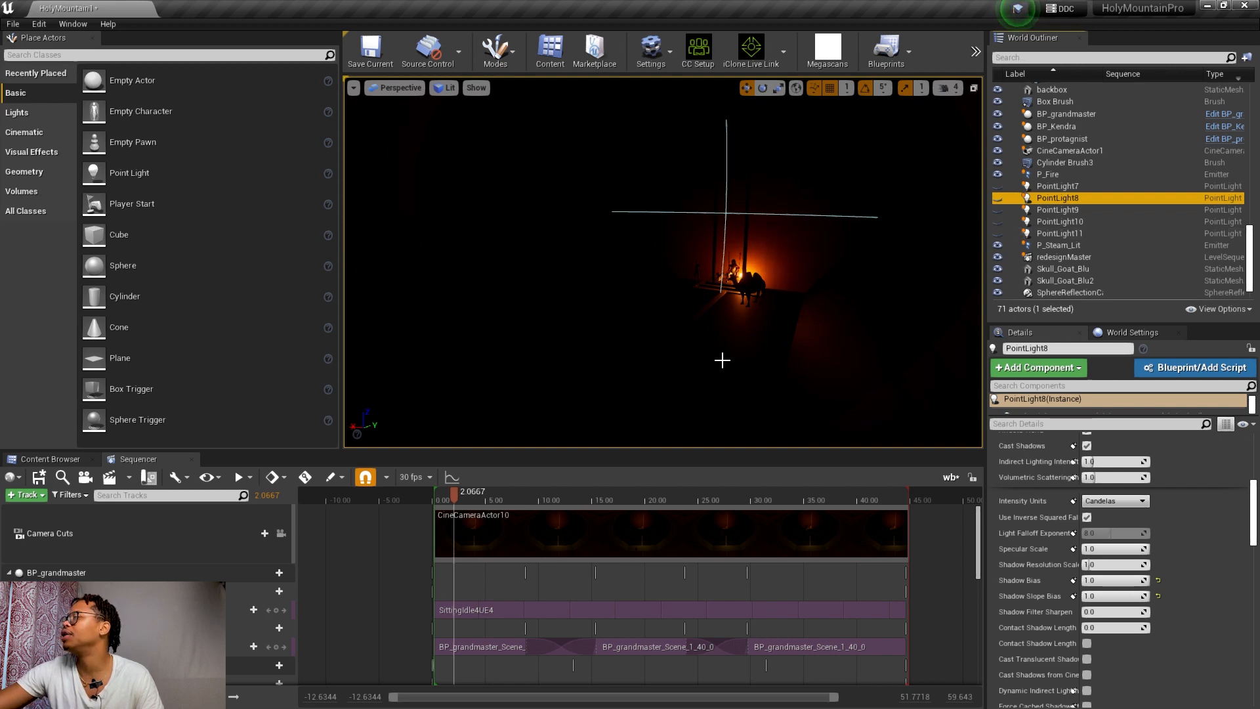
pyautogui.moveTo(733, 374); pyautogui.dragTo(709, 239)
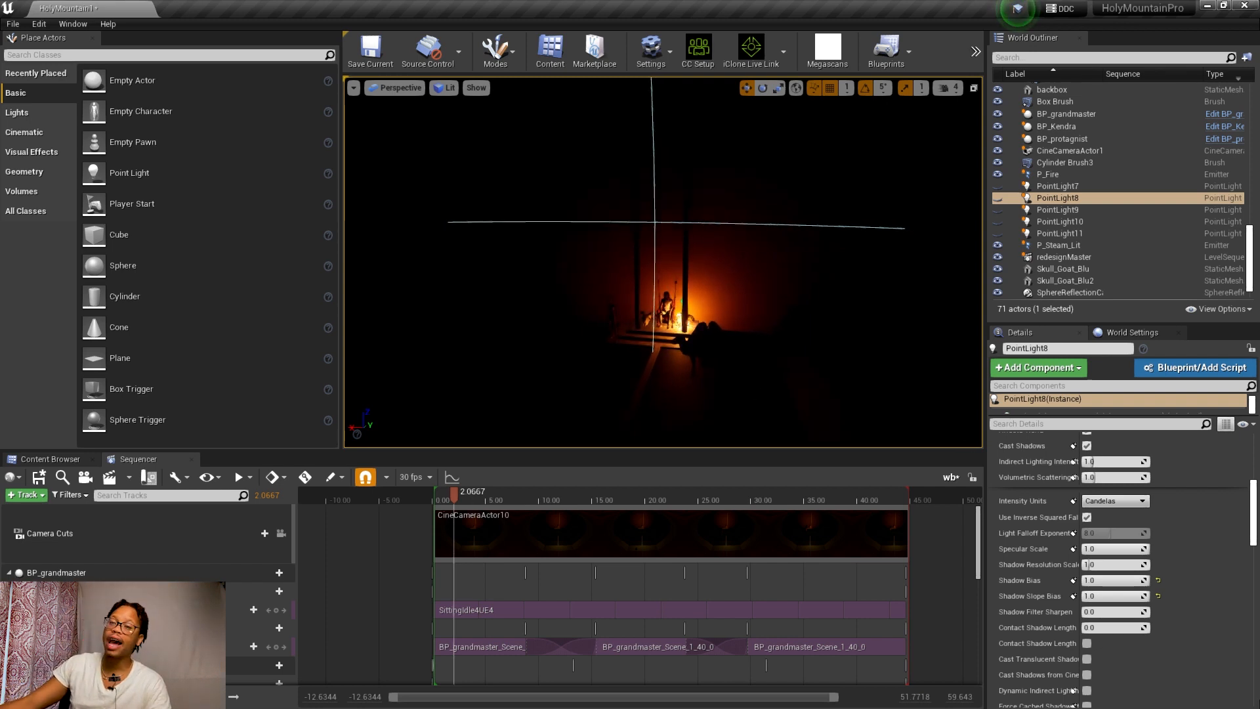
# - Make PointLight7 through PointLight11 visible again to restore the lighting around the throne
pyautogui.click(1038, 199)
pyautogui.click(997, 197)
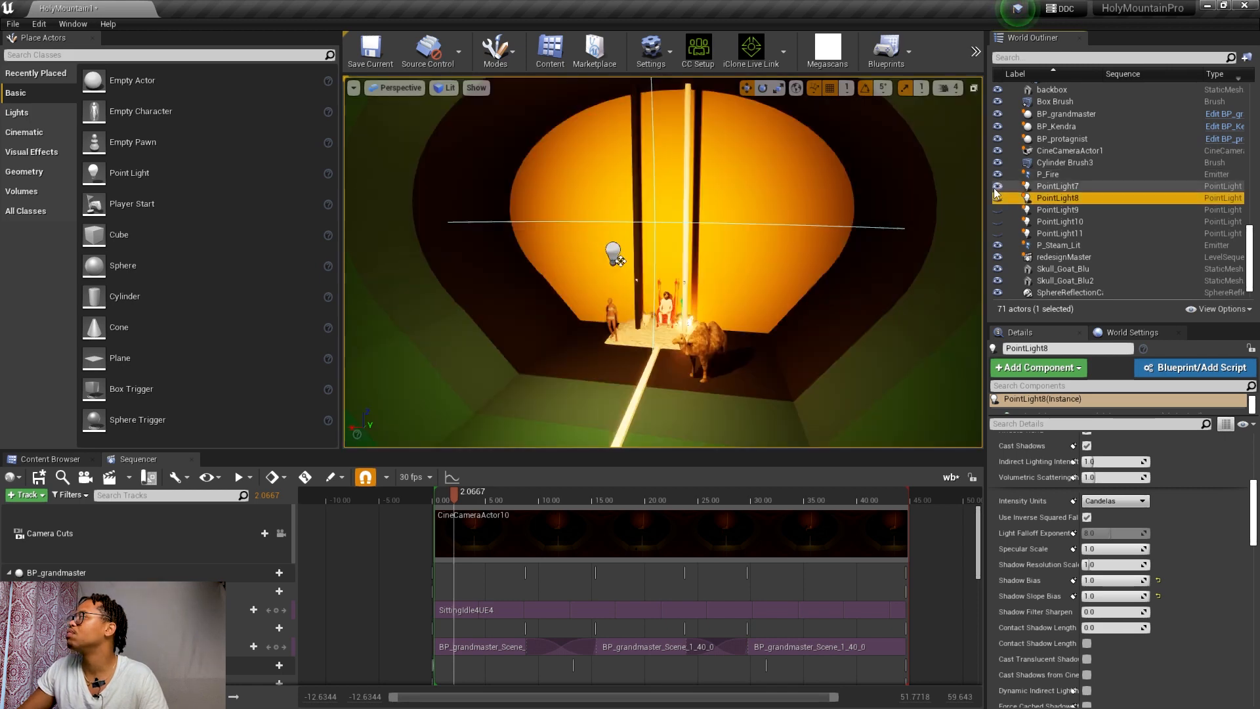
pyautogui.click(998, 210)
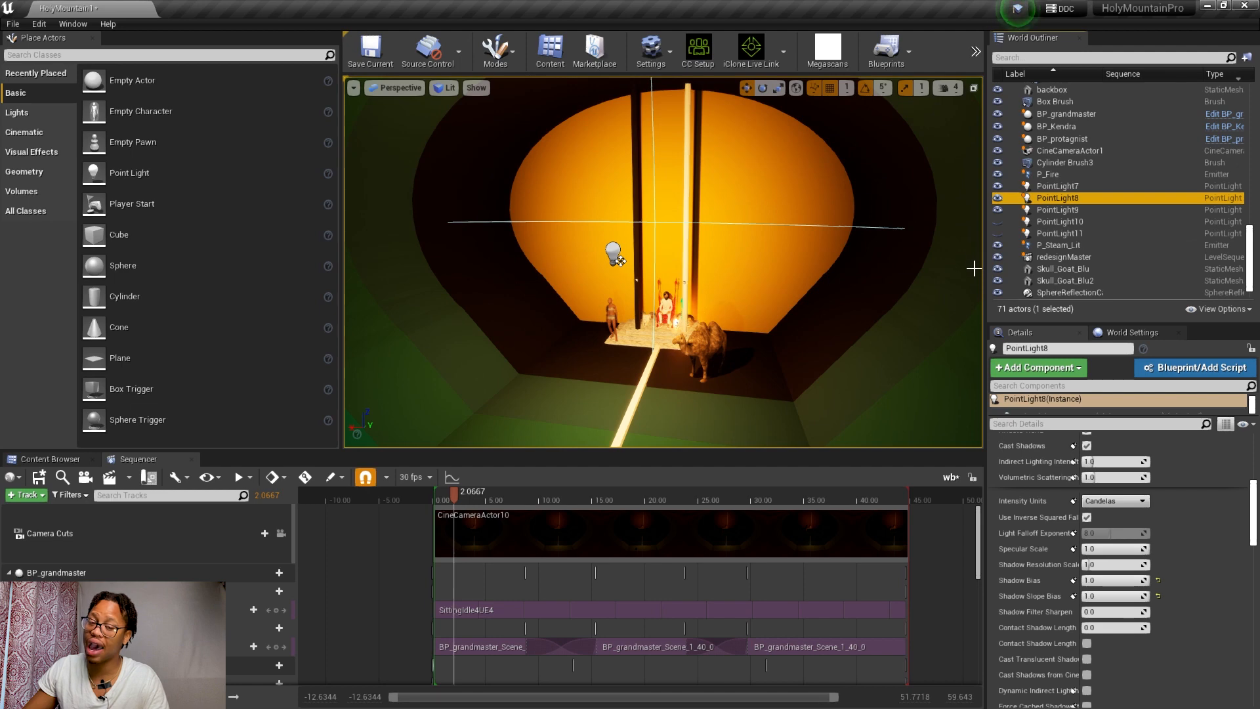
pyautogui.click(999, 220)
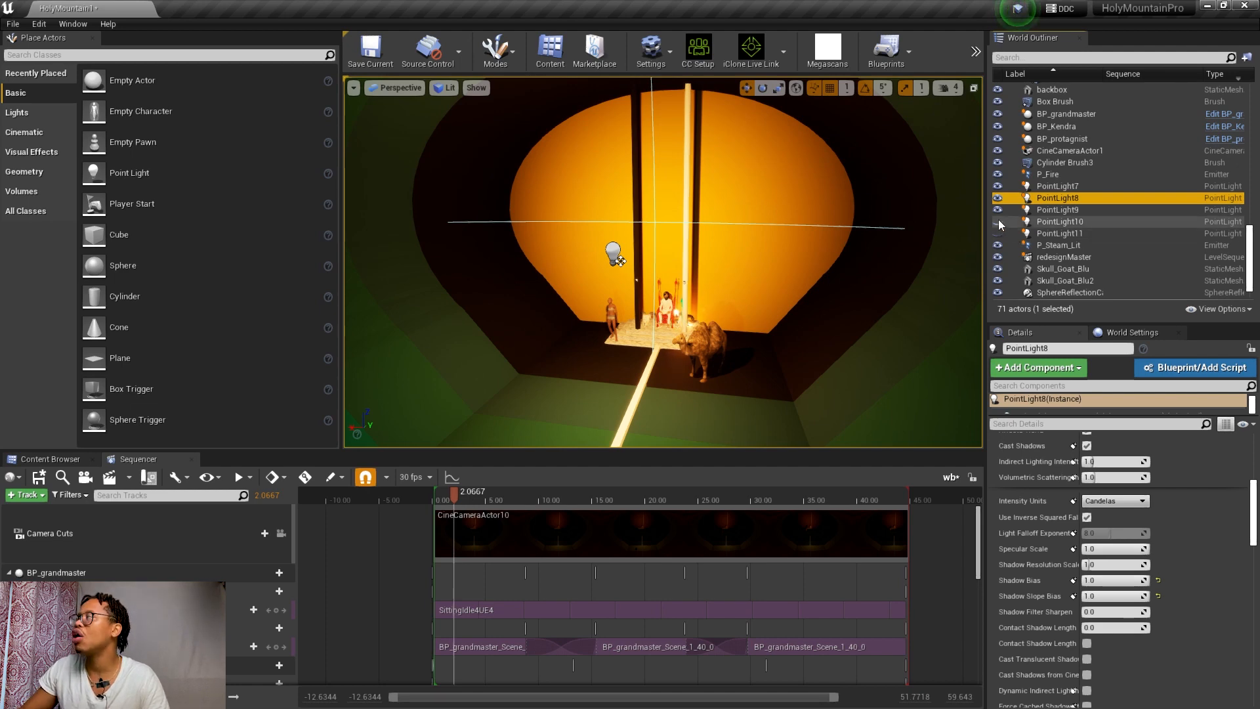
pyautogui.click(998, 233)
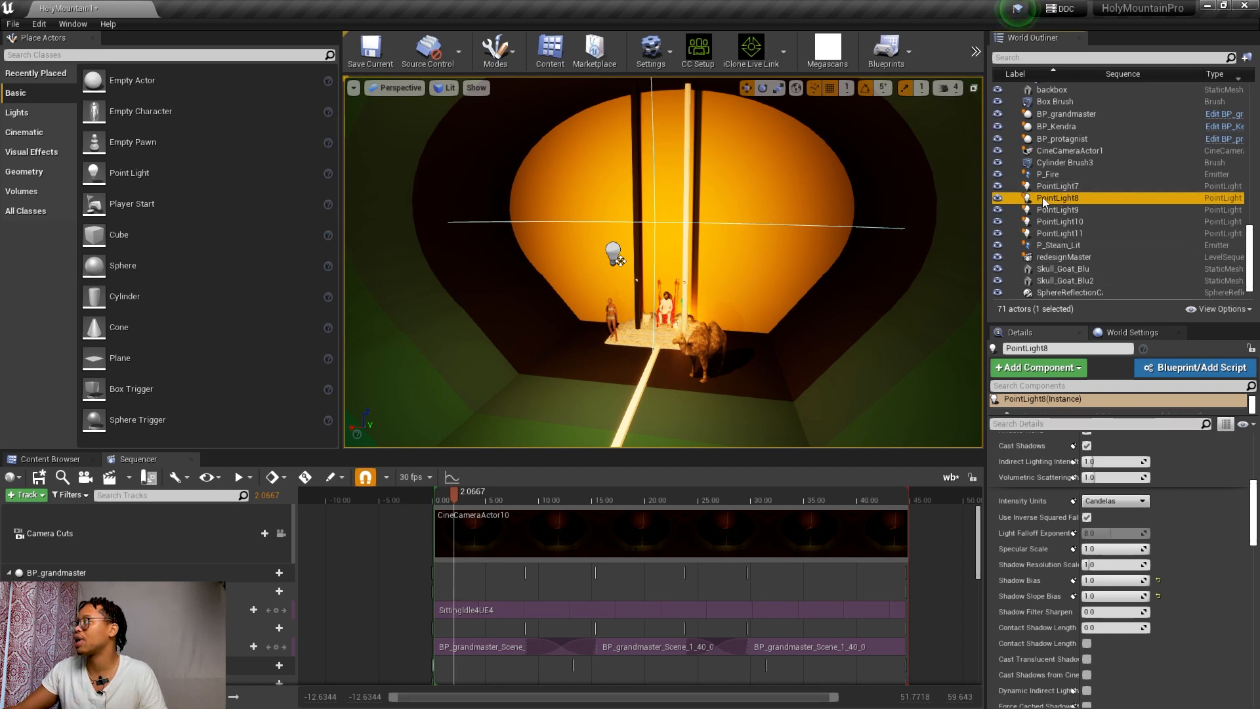
# - Focus on PointLight8 and filter its details by "bia" to review the shadow bias settings
pyautogui.moveTo(765, 266); pyautogui.dragTo(394, 266, button='right')
pyautogui.press('w')
pyautogui.press('f')
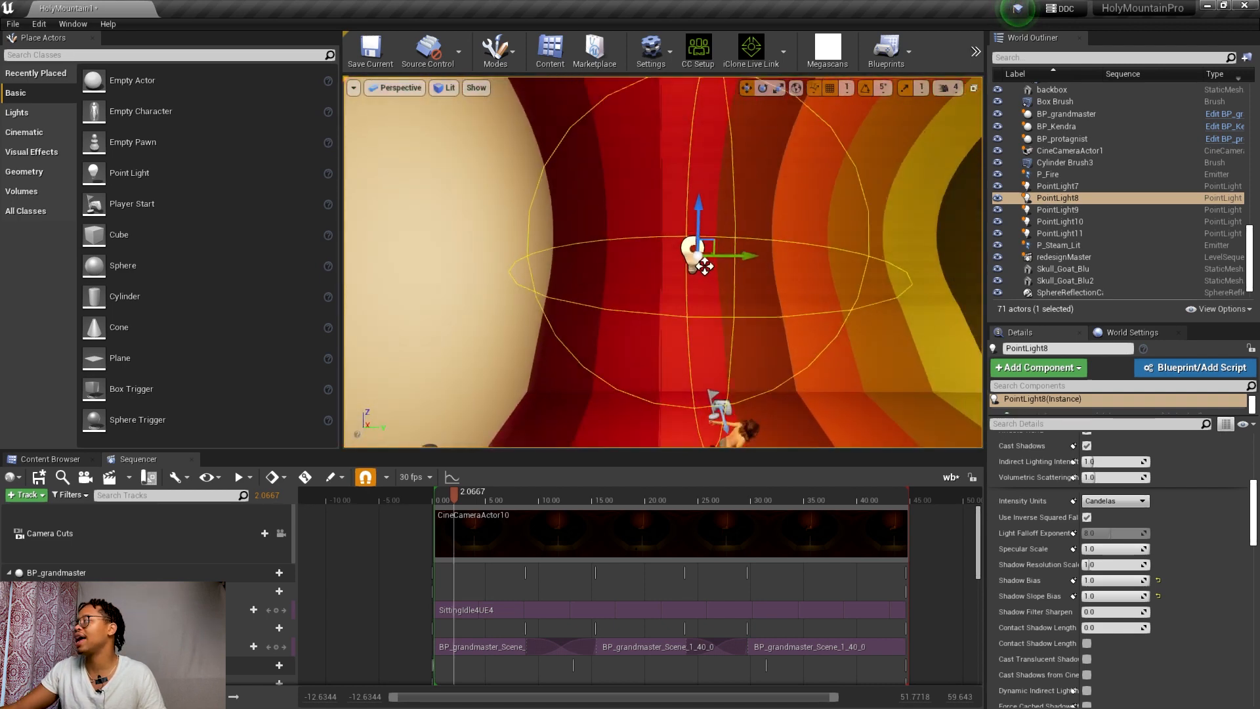
pyautogui.click(1087, 446)
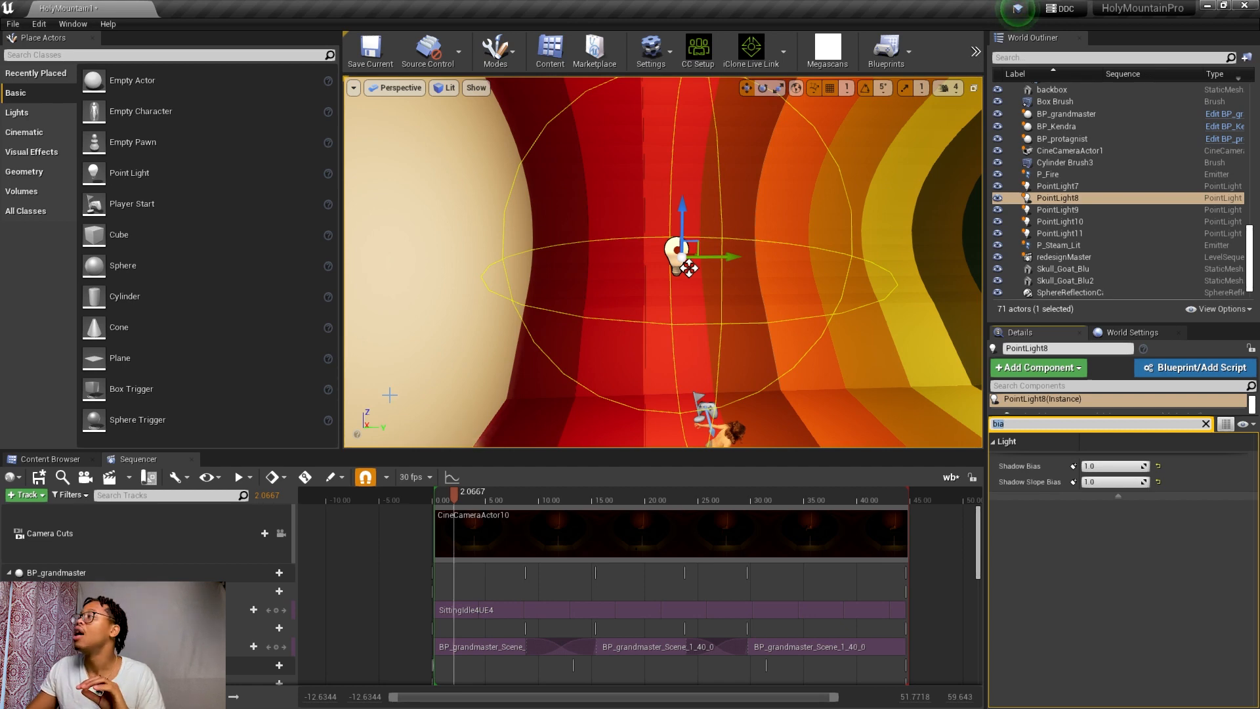
# - Examine how PointLight8 lights the back wall and the red, orange and yellow tunnel sections
pyautogui.press('s')
pyautogui.moveTo(420, 299)
pyautogui.mouseDown(button='right')
pyautogui.moveTo(443, 319)
pyautogui.moveTo(683, 308)
pyautogui.moveTo(368, 315)
pyautogui.moveTo(470, 305)
pyautogui.moveTo(413, 306)
pyautogui.mouseUp(button='right')
pyautogui.press('s')
pyautogui.press('s')
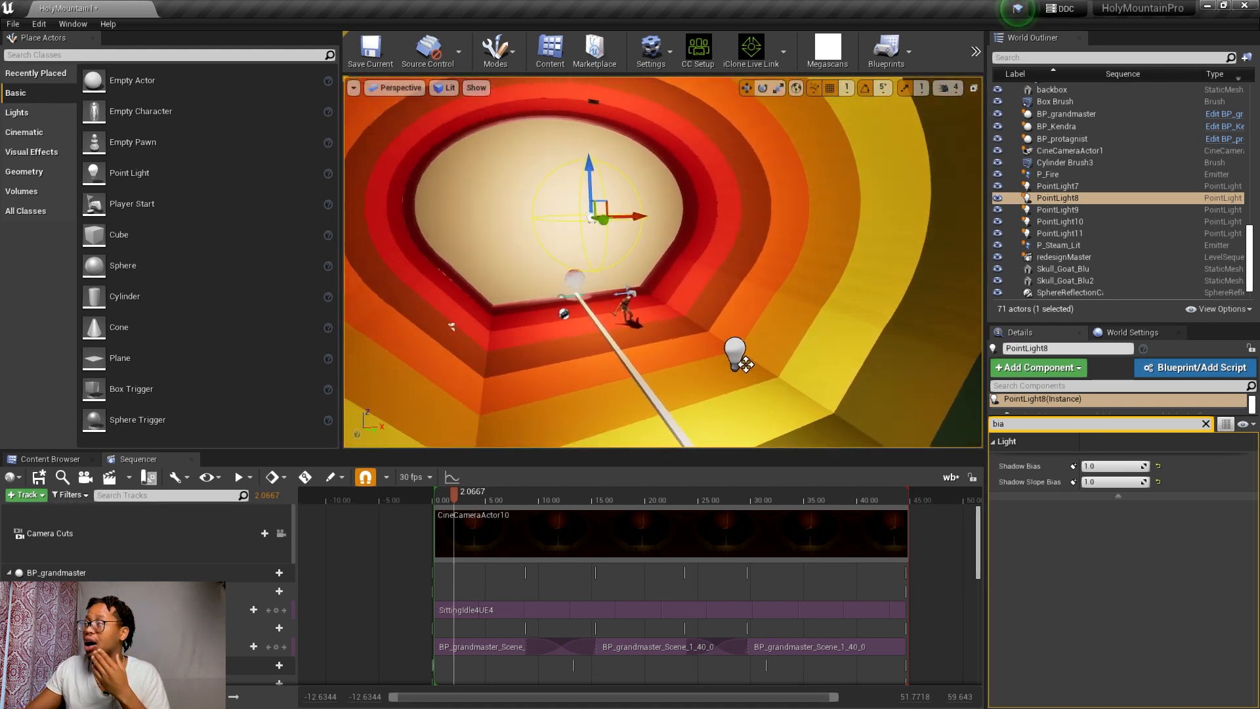
pyautogui.press('w')
pyautogui.moveTo(746, 364); pyautogui.dragTo(631, 355, button='right')
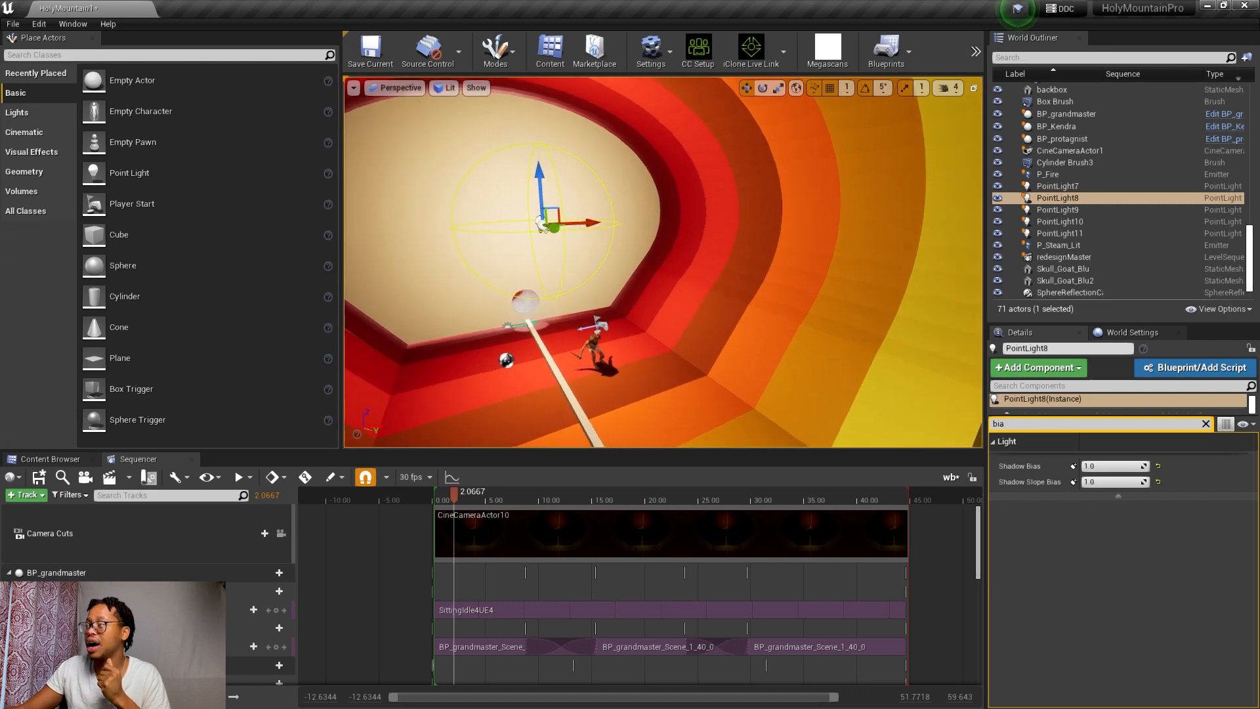
# - Look through the sequence tracks and move the playhead back to 0.3667
pyautogui.scroll(-5, 612, 566)
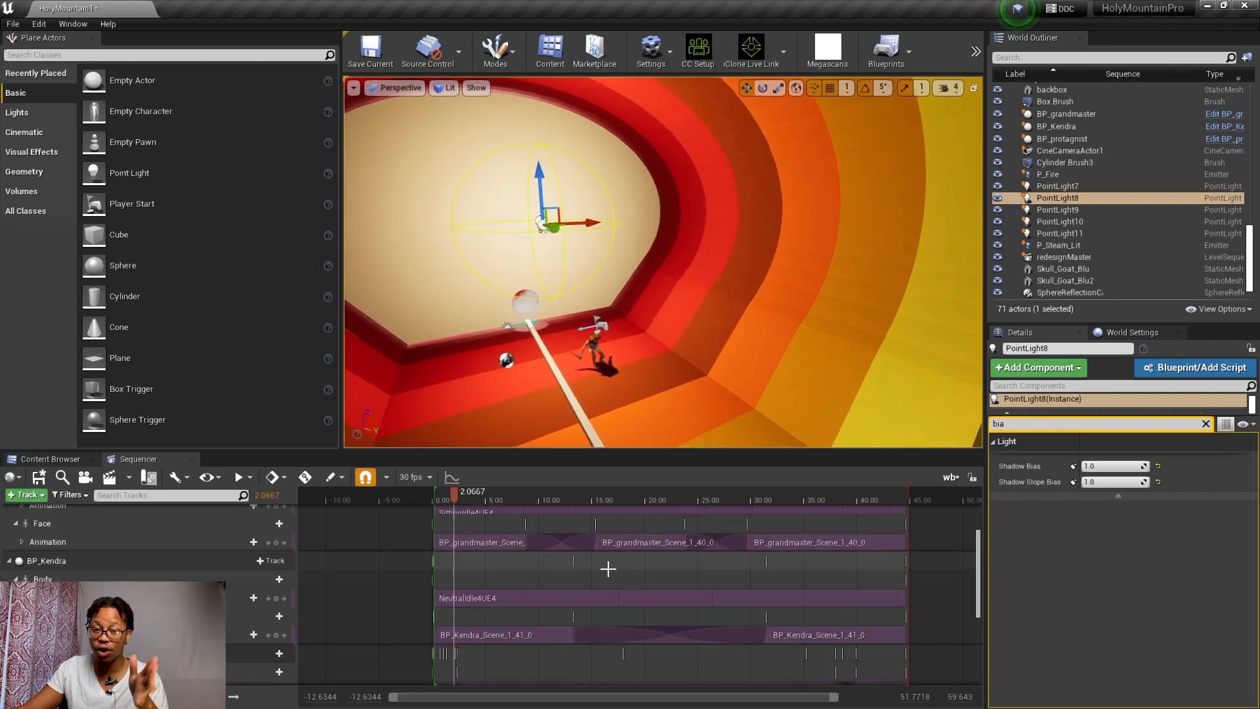
pyautogui.scroll(5, 616, 558)
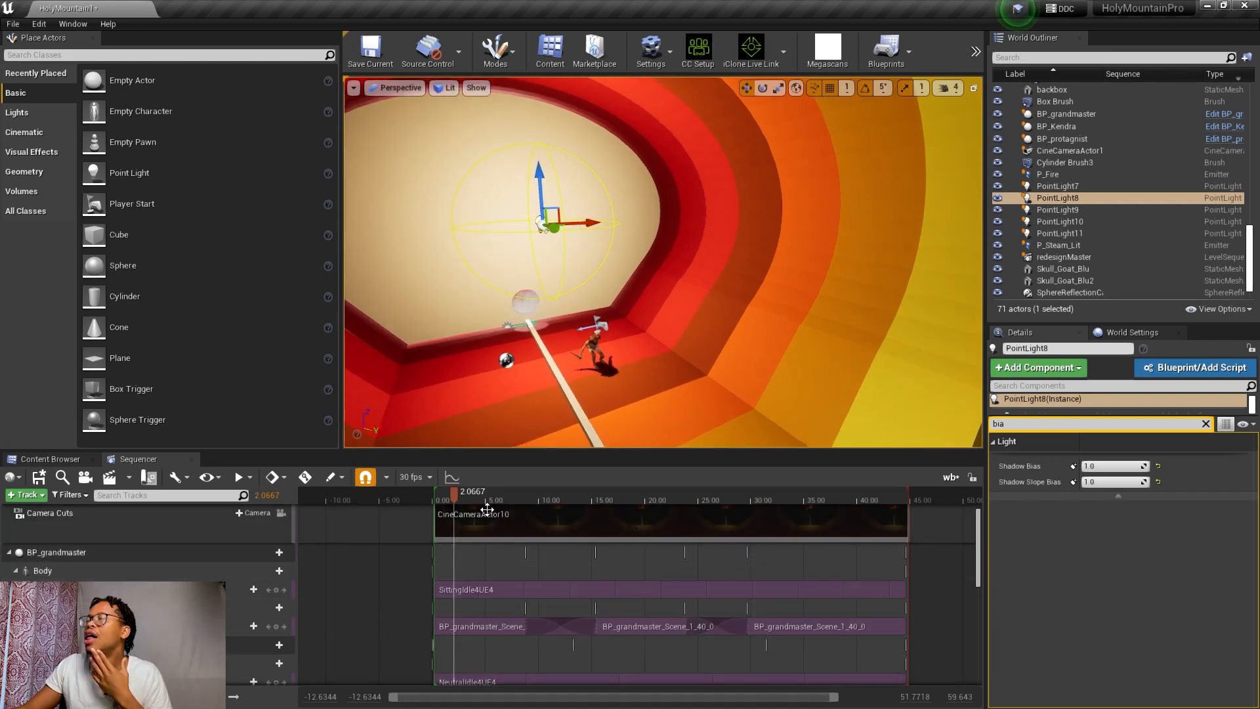
pyautogui.click(444, 497)
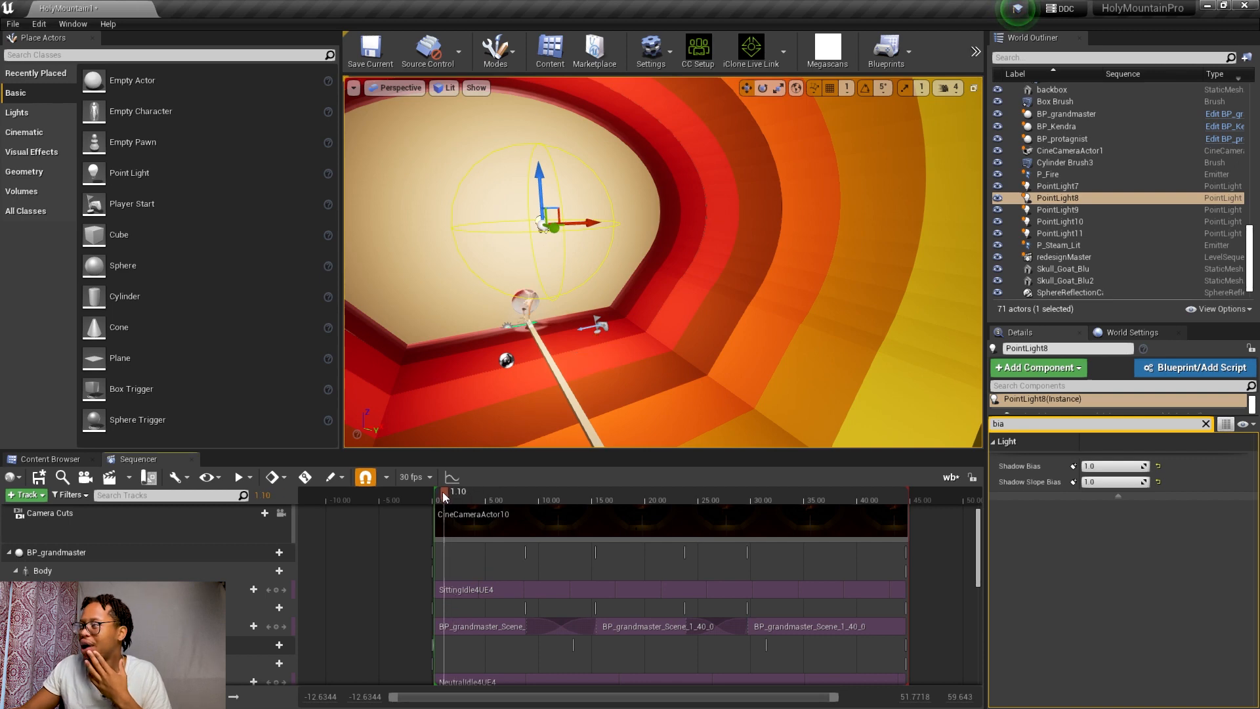
pyautogui.moveTo(443, 497); pyautogui.dragTo(440, 494)
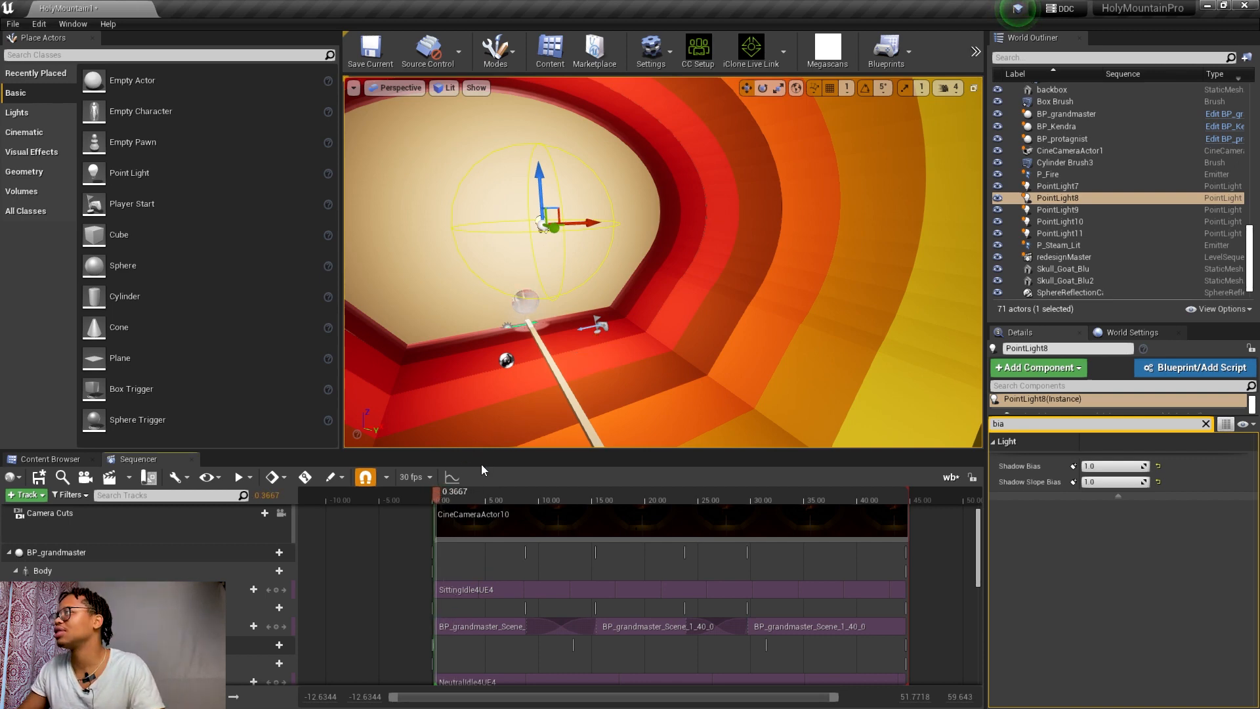
# - Clear the PointLight8 selection and examine the back wall from inside the red tunnel section
pyautogui.press('`')
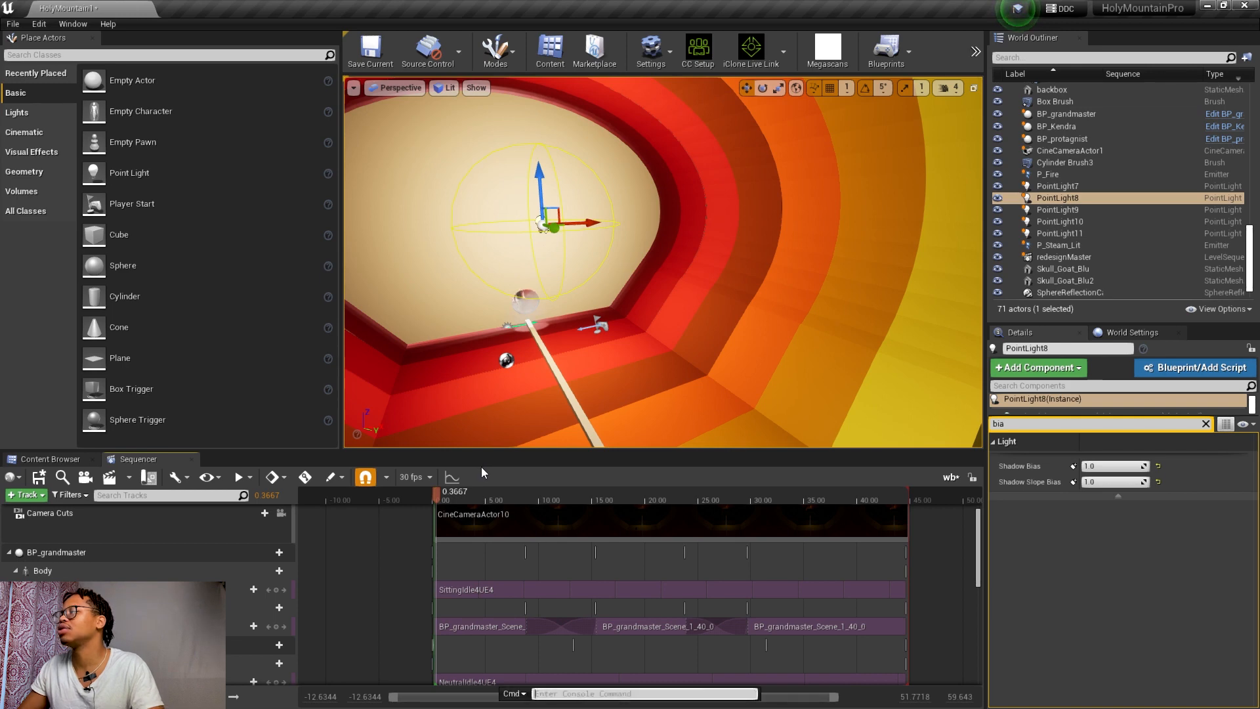
pyautogui.press('`')
pyautogui.moveTo(760, 433); pyautogui.dragTo(696, 432, button='right')
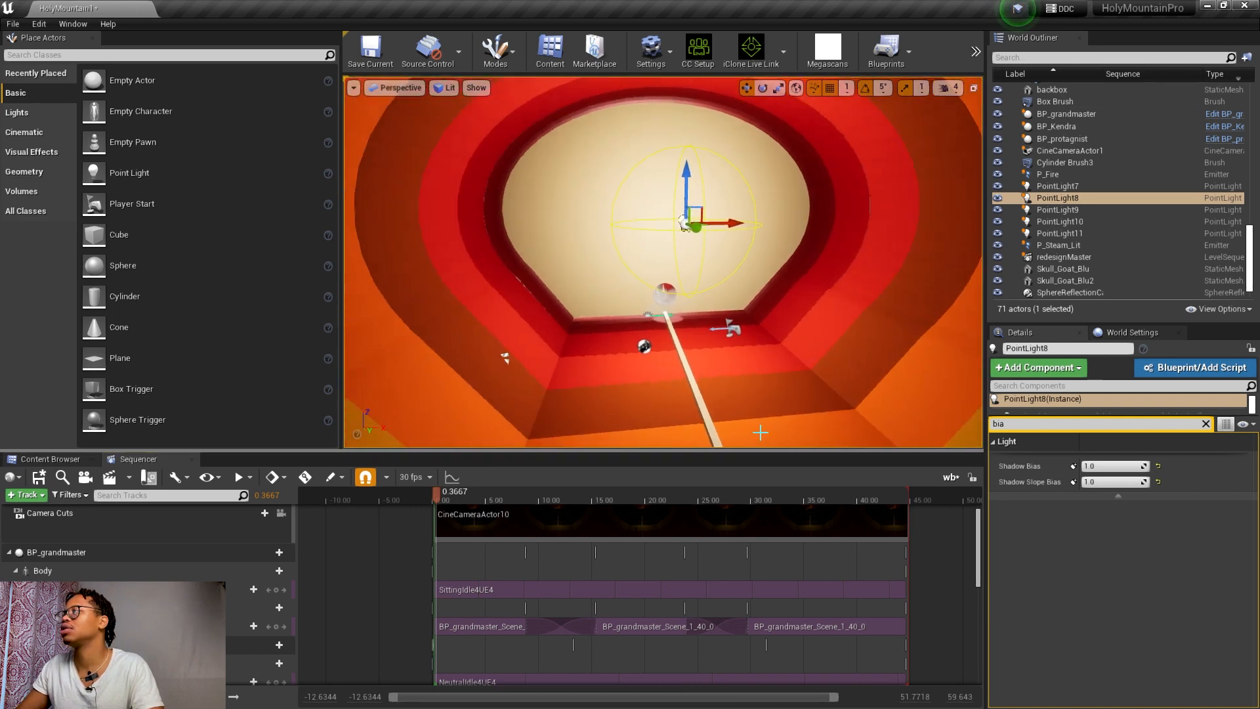
pyautogui.press('Escape')
pyautogui.moveTo(793, 368)
pyautogui.mouseDown(button='right')
pyautogui.moveTo(777, 369)
pyautogui.moveTo(823, 360)
pyautogui.moveTo(782, 373)
pyautogui.mouseUp(button='right')
pyautogui.press('w')
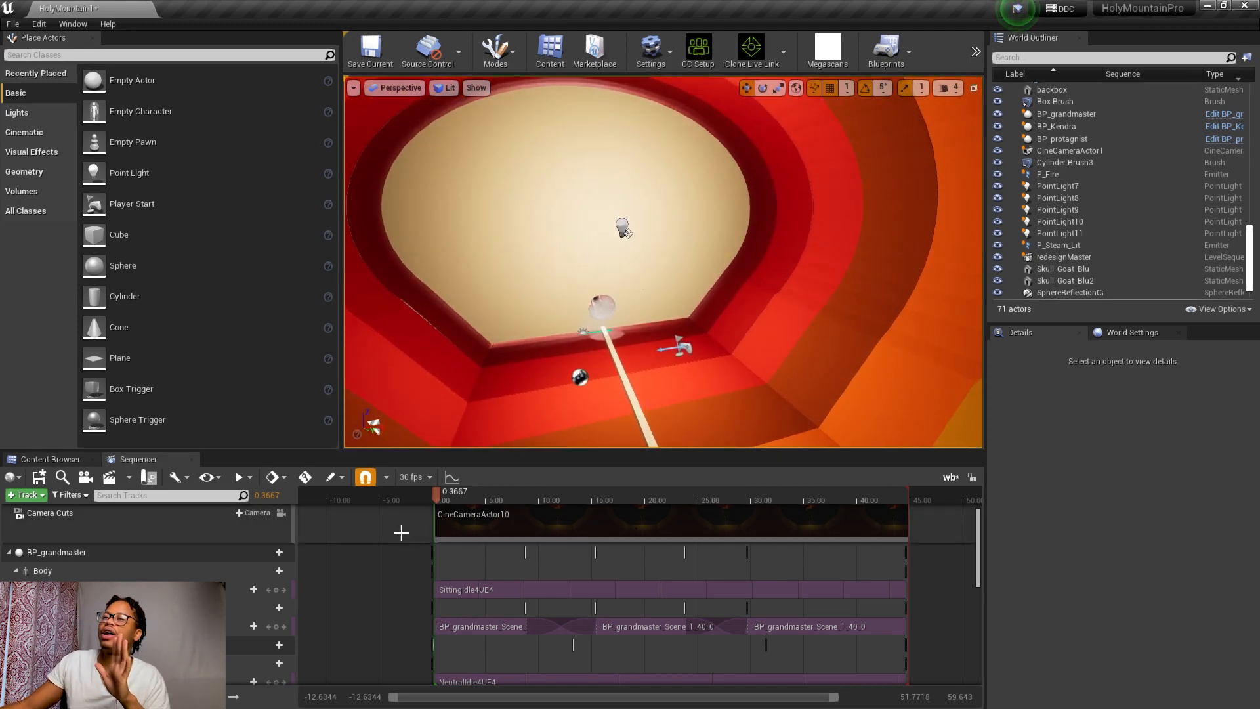
# - Find the BP_protagnist tracks and play the sequence from 0.4667 to review the character's entrance
pyautogui.scroll(-10, 31, 564)
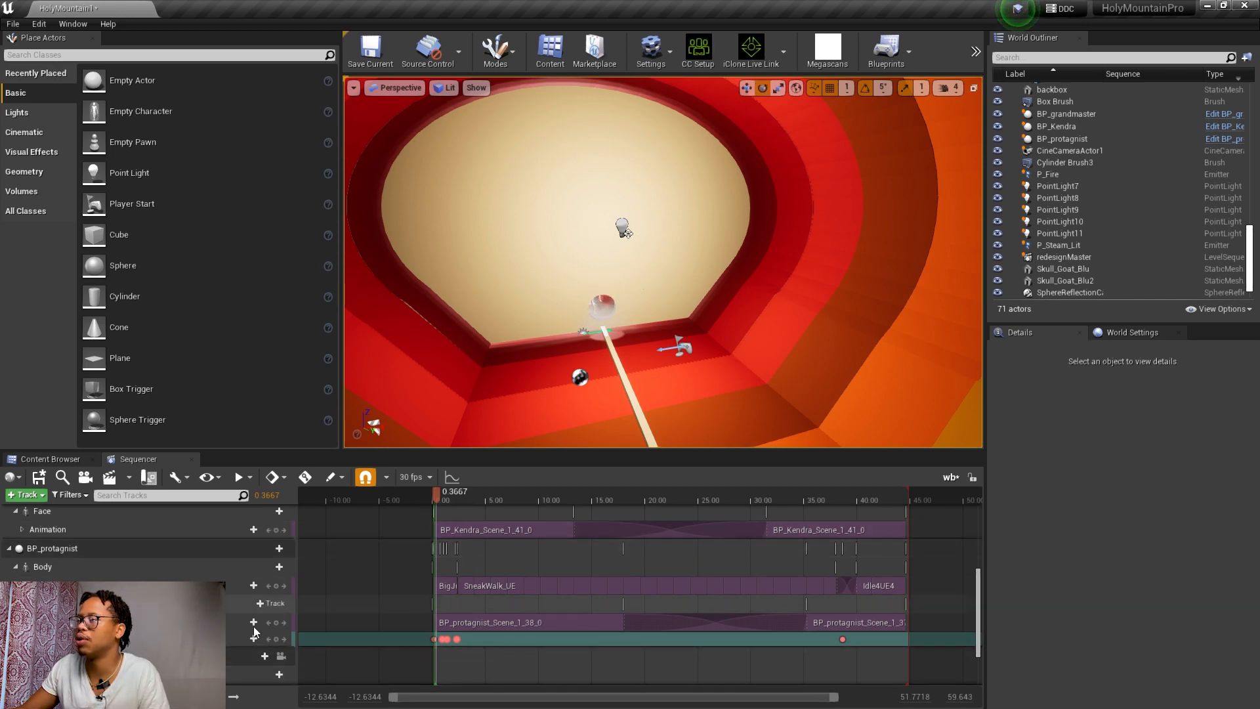
pyautogui.press('space')
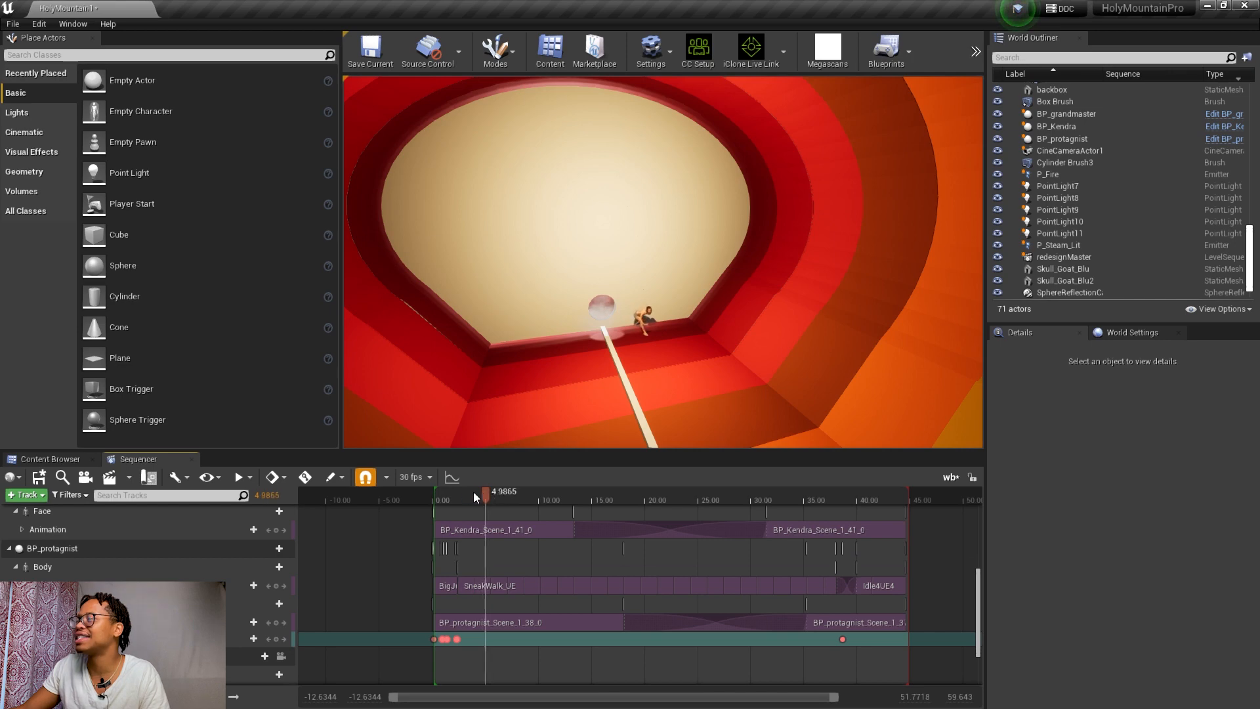
pyautogui.moveTo(478, 496); pyautogui.dragTo(439, 490)
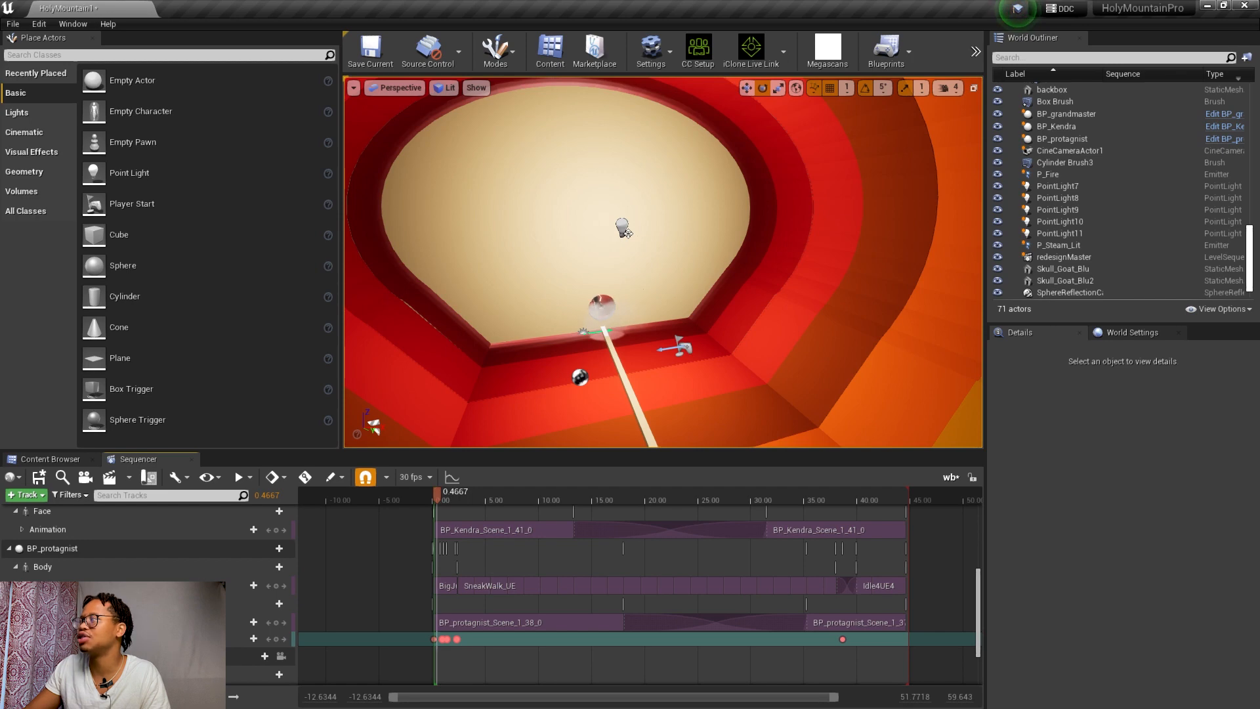
pyautogui.press('space')
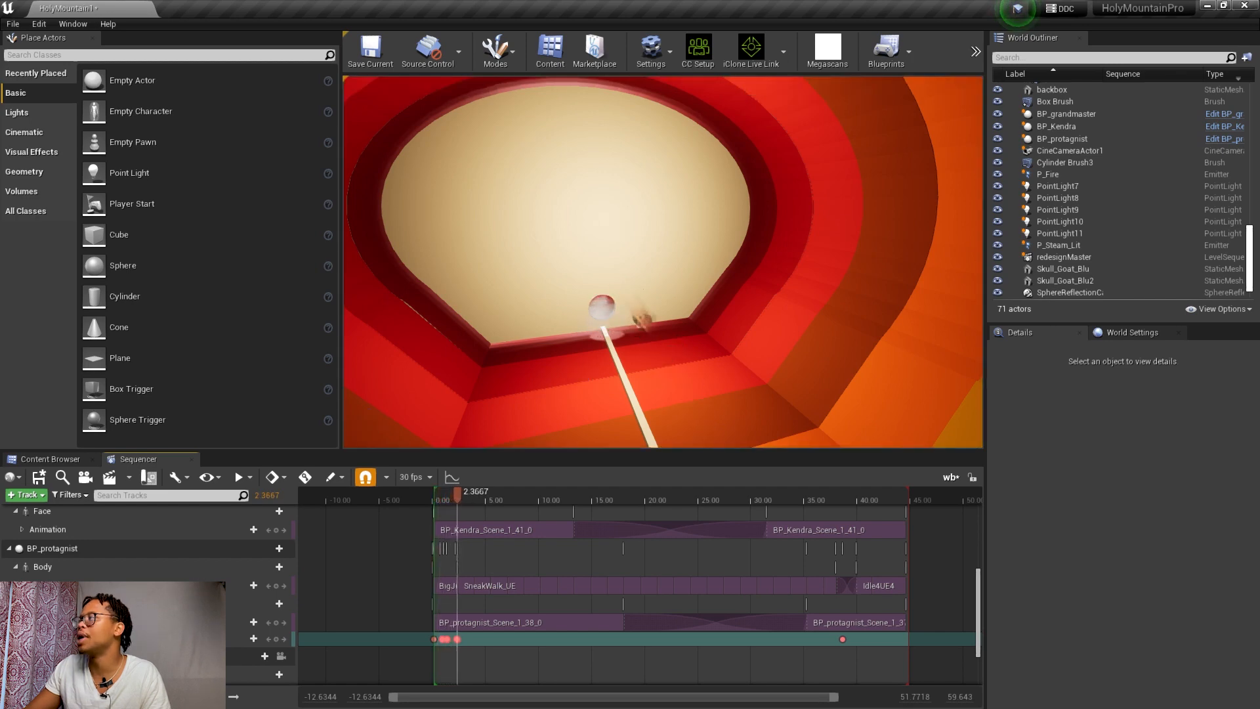
pyautogui.press('space')
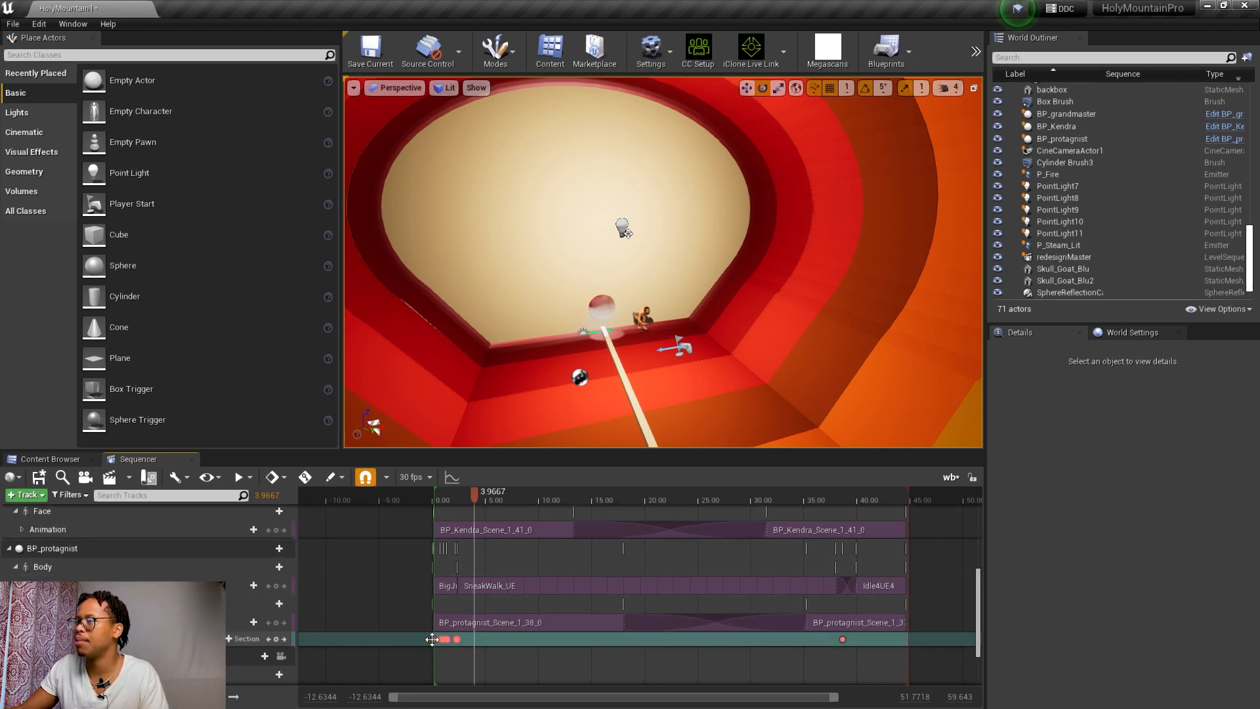
# - Select BP_protagnist's keyframed track and examine its motion path from both sides of the back wall
pyautogui.click(249, 639)
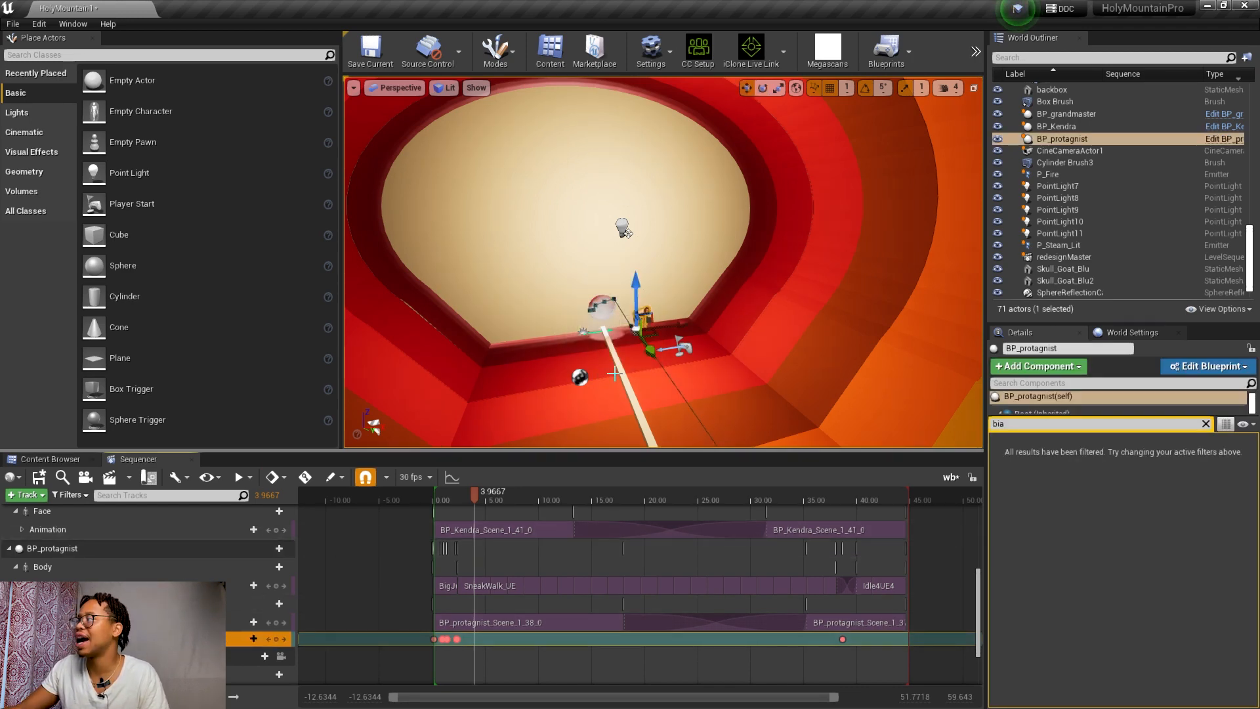
pyautogui.moveTo(599, 372); pyautogui.dragTo(603, 363, button='right')
pyautogui.press('w')
pyautogui.moveTo(526, 420); pyautogui.dragTo(637, 422, button='right')
pyautogui.press('s')
pyautogui.press('w')
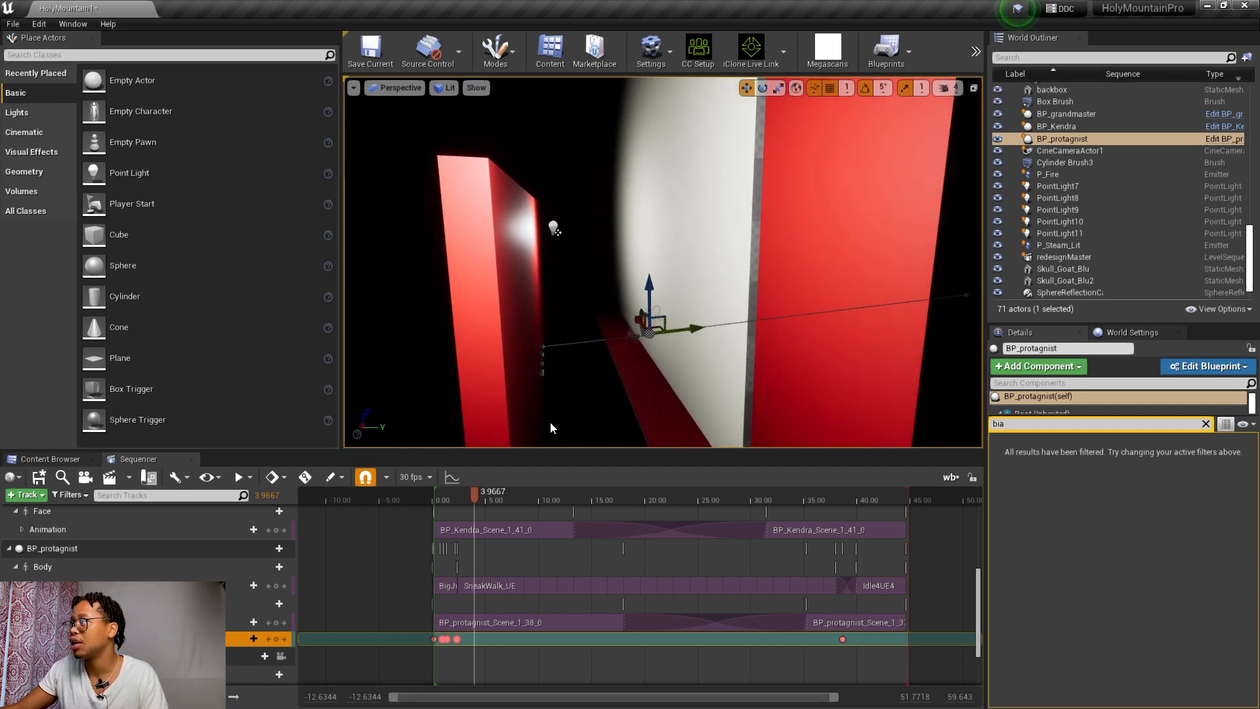
pyautogui.moveTo(551, 424); pyautogui.dragTo(573, 355, button='right')
pyautogui.scroll(2, 554, 419)
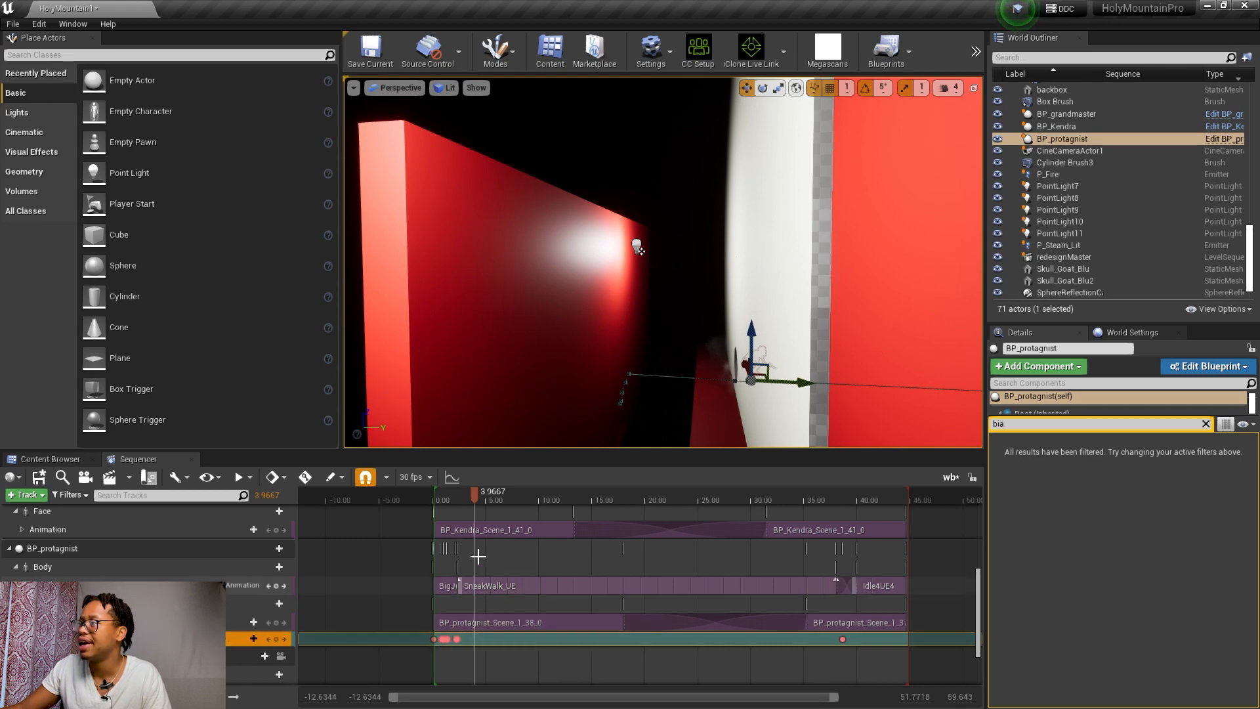
pyautogui.moveTo(514, 331)
pyautogui.mouseDown(button='right')
pyautogui.moveTo(434, 324)
pyautogui.moveTo(532, 320)
pyautogui.mouseUp(button='right')
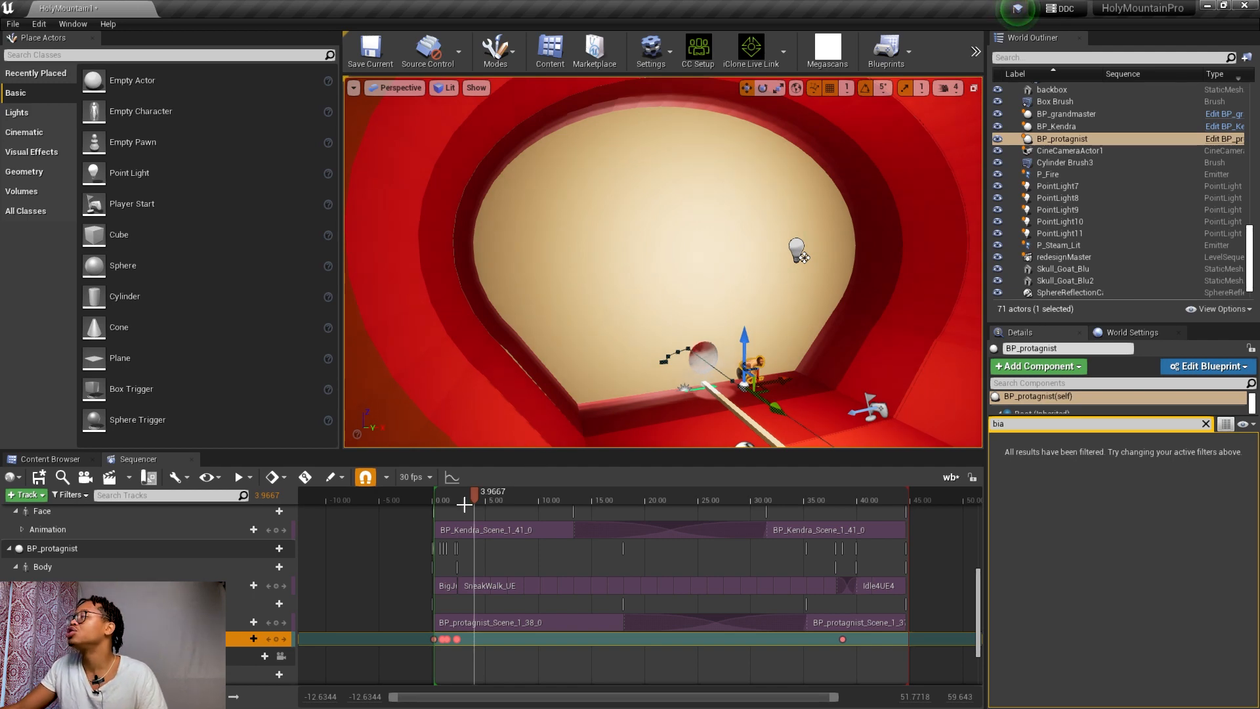
pyautogui.moveTo(577, 413); pyautogui.dragTo(630, 412, button='right')
pyautogui.moveTo(711, 418); pyautogui.dragTo(619, 418, button='right')
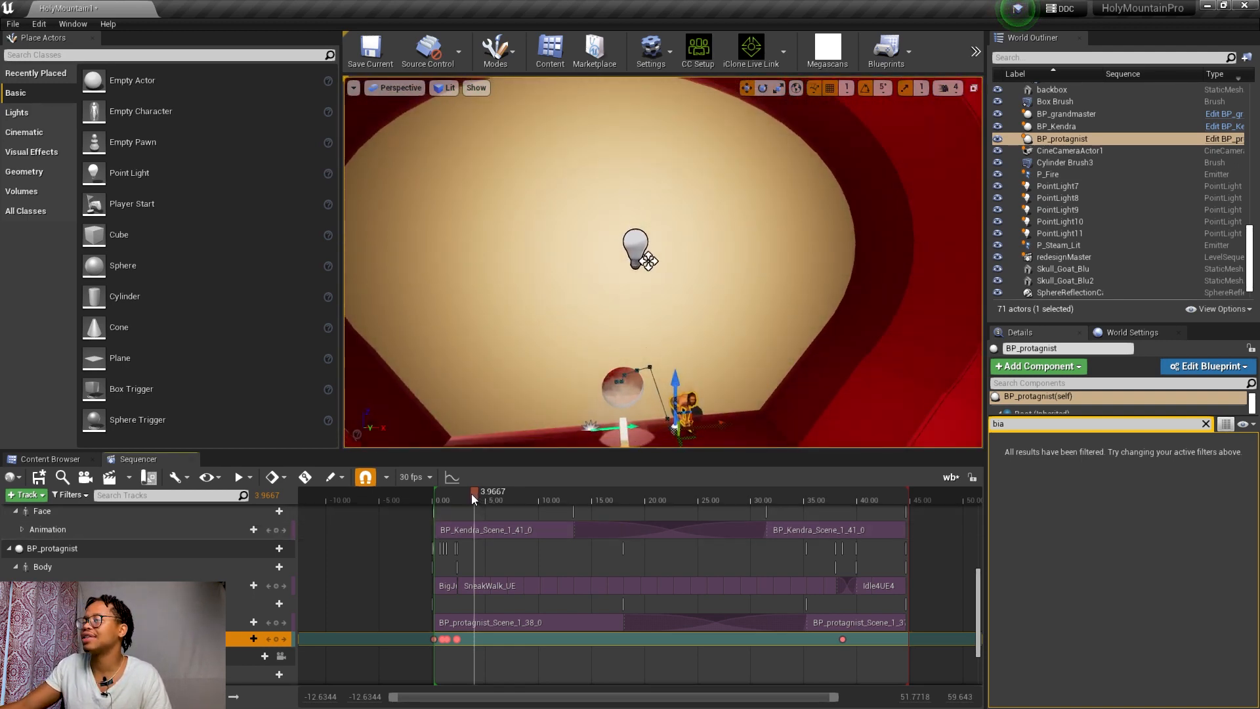
# - Move the playhead to 0.30, focus on BP_protagnist behind the wall, and view its path beside the round opening
pyautogui.moveTo(473, 494); pyautogui.dragTo(436, 494)
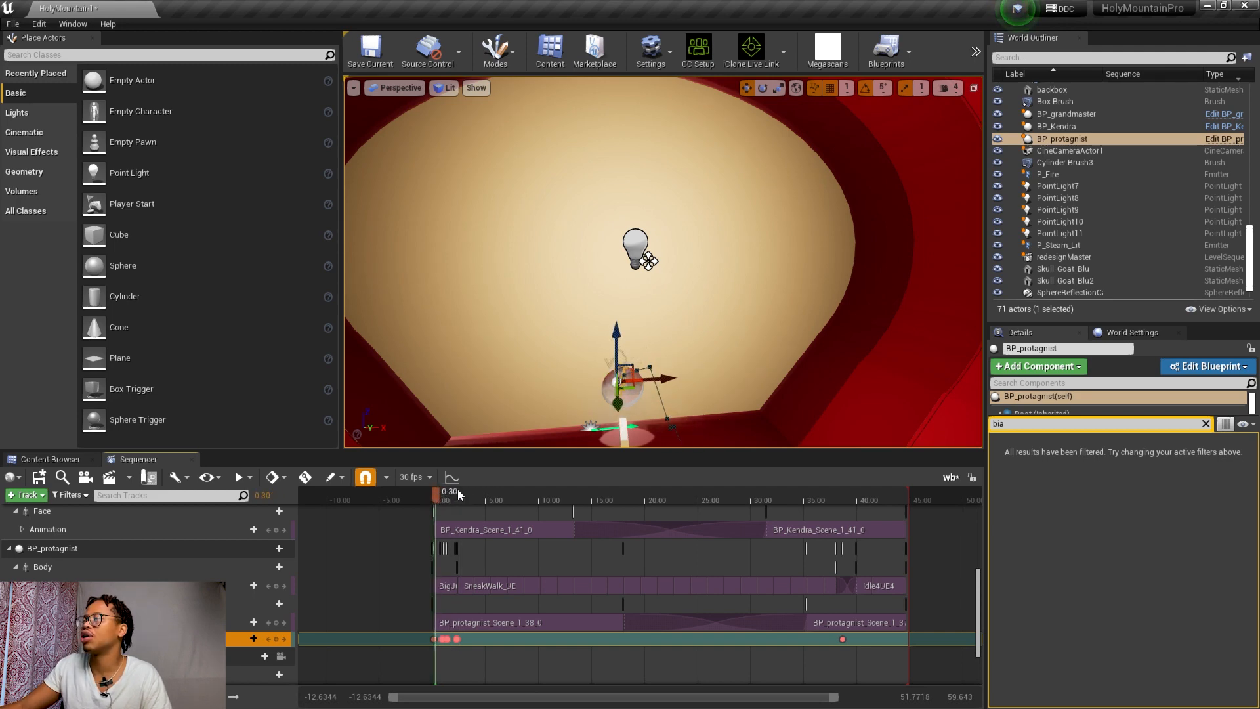
pyautogui.moveTo(533, 400); pyautogui.dragTo(534, 394, button='right')
pyautogui.press('f')
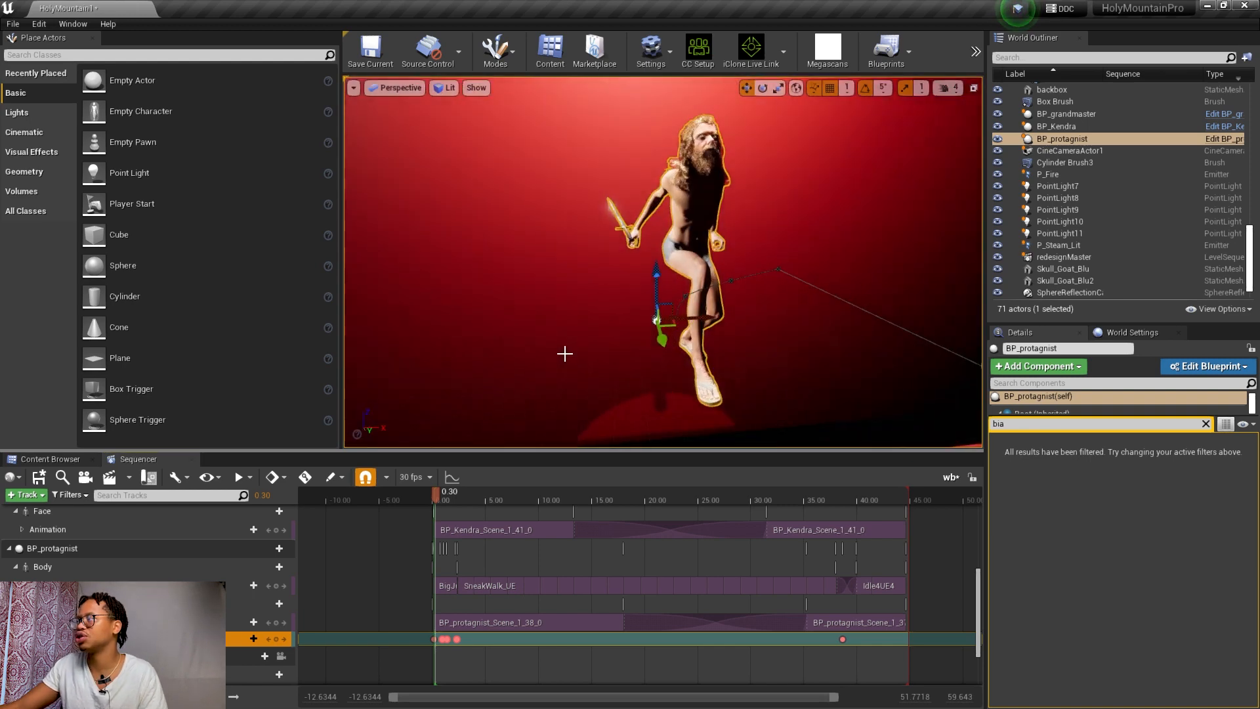
pyautogui.moveTo(566, 352); pyautogui.dragTo(666, 360, button='right')
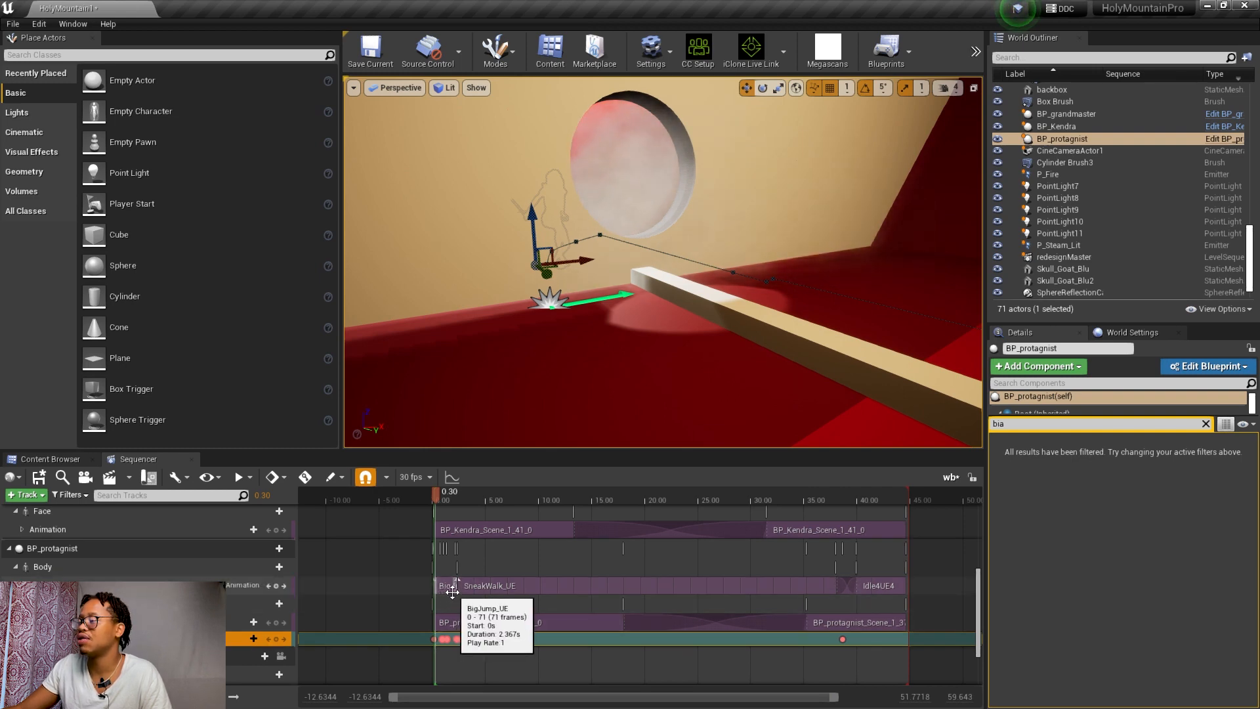
# - Play the BigJump_UE entrance from 0.30 in game view, then stop and show the editor icons again
pyautogui.press('e')
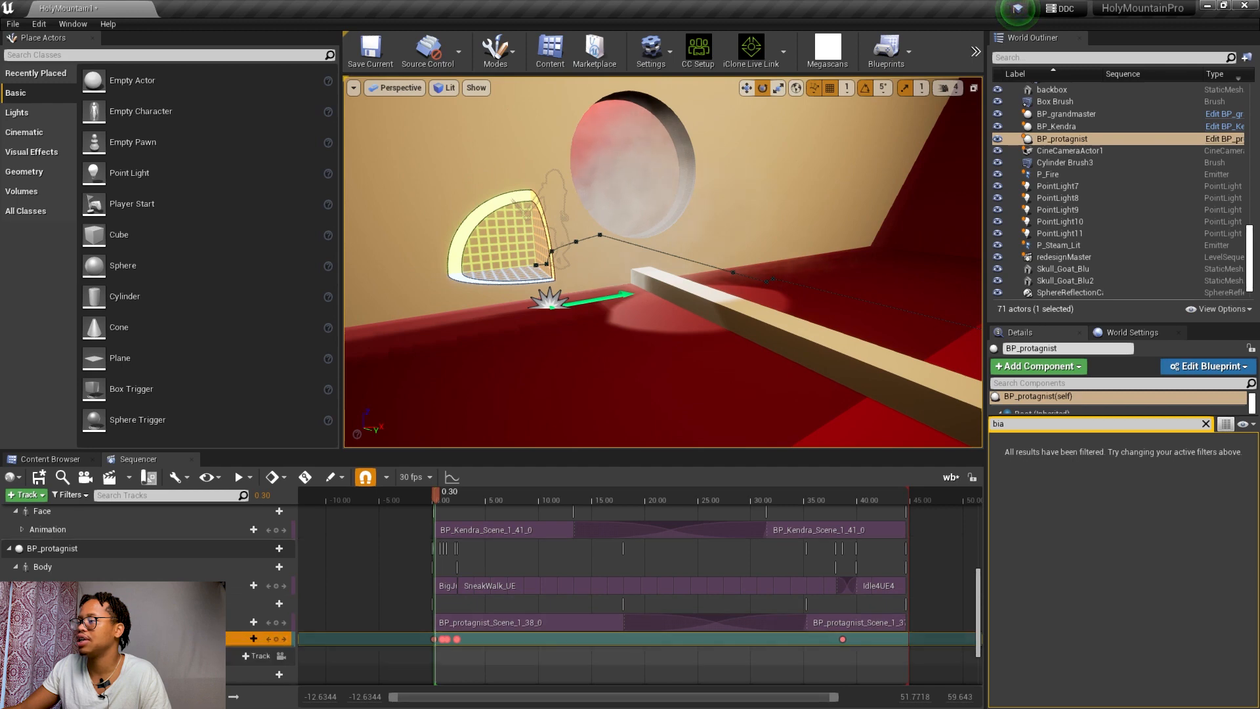
pyautogui.press('g')
pyautogui.press('space')
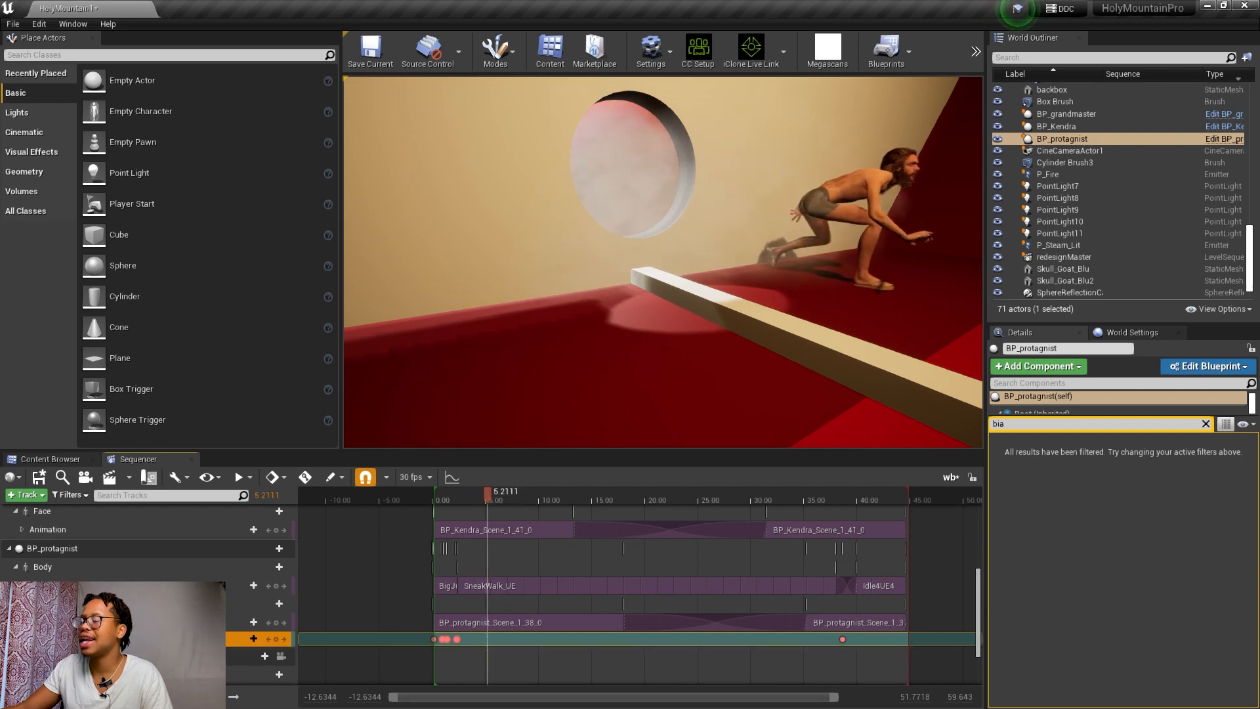
pyautogui.press('space')
pyautogui.press('g')
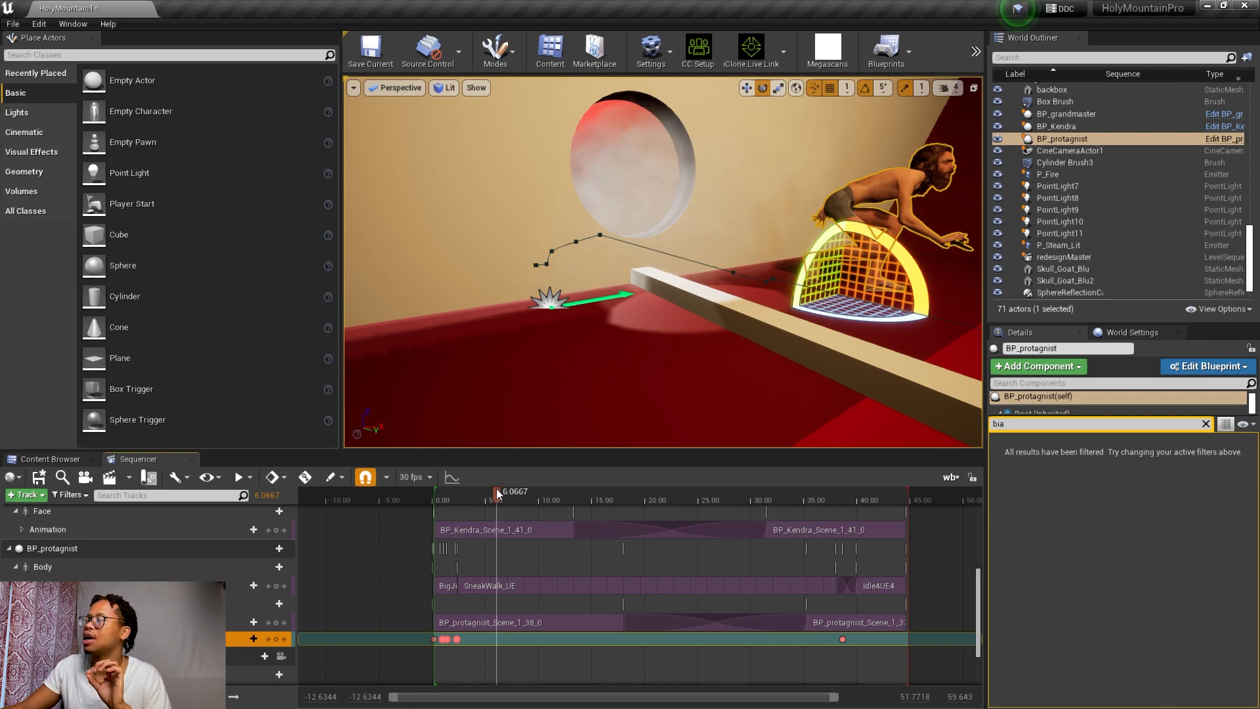
# - Scrub BP_protagnist's jump between 0.30 and 1.9667 to examine its keyed path, and play the landing
pyautogui.moveTo(492, 497); pyautogui.dragTo(477, 498)
pyautogui.moveTo(464, 497); pyautogui.dragTo(436, 499)
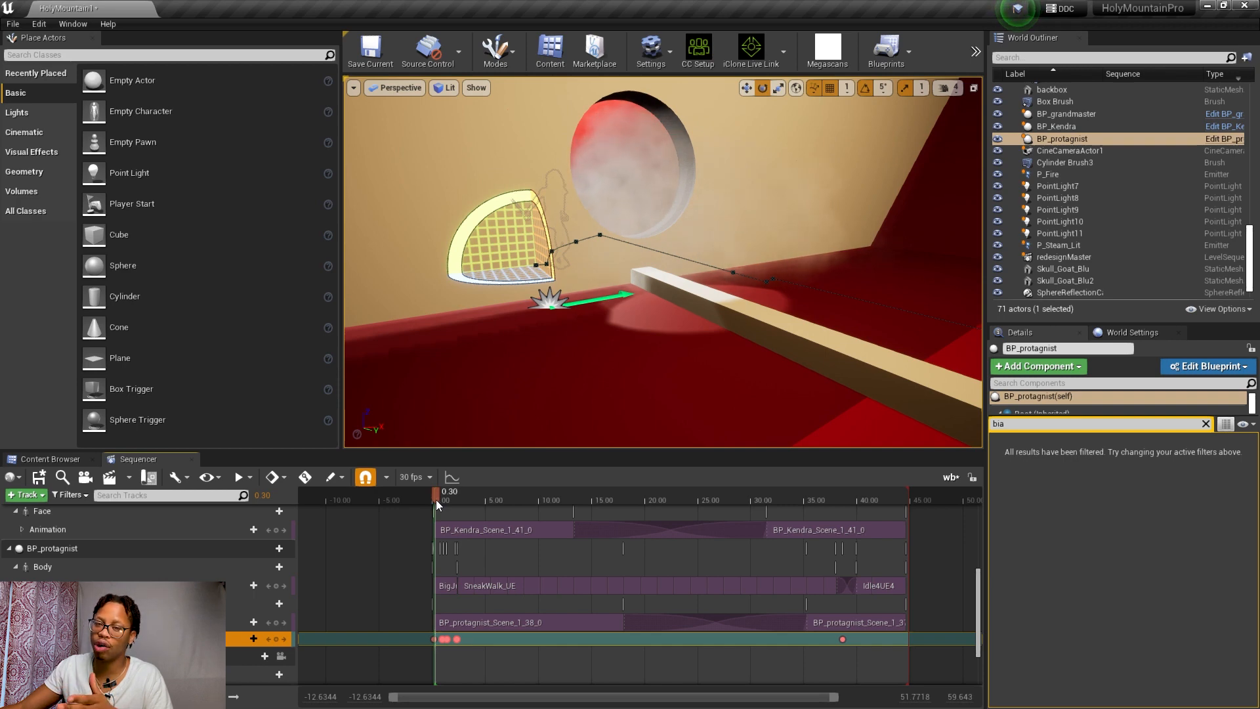
pyautogui.moveTo(436, 499)
pyautogui.mouseDown()
pyautogui.moveTo(463, 501)
pyautogui.moveTo(439, 499)
pyautogui.mouseUp()
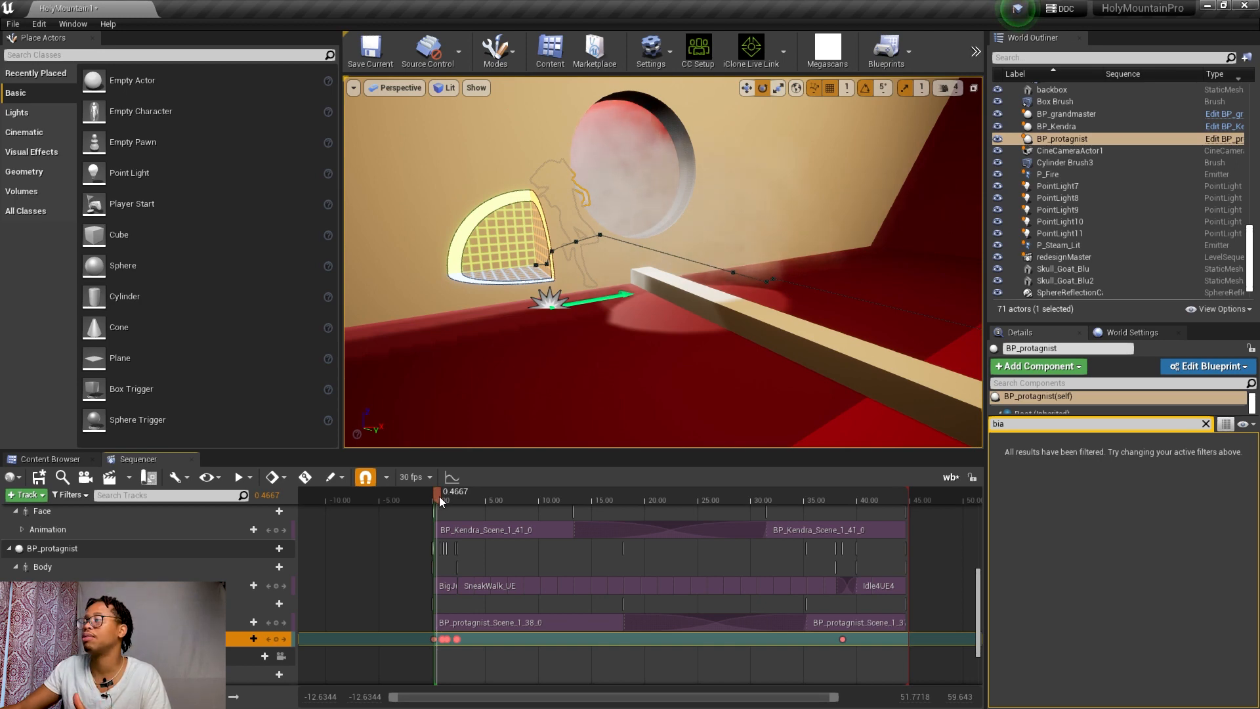
pyautogui.moveTo(439, 496)
pyautogui.mouseDown()
pyautogui.moveTo(465, 498)
pyautogui.moveTo(454, 492)
pyautogui.mouseUp()
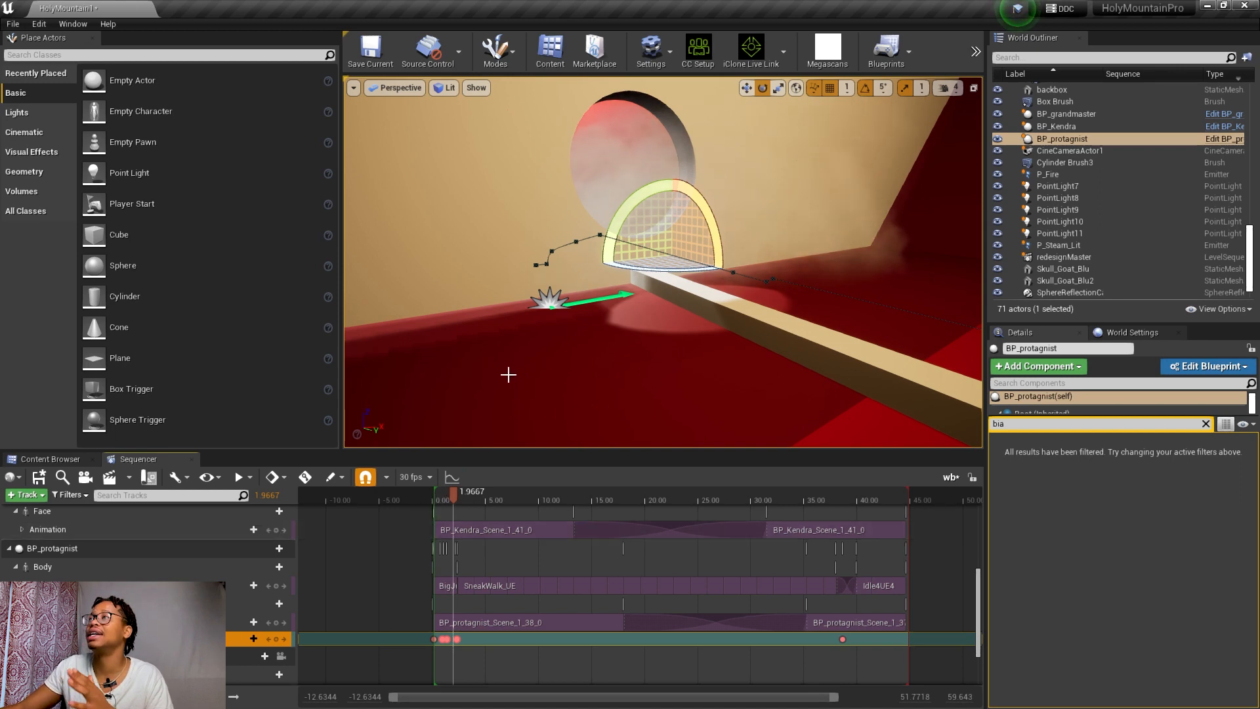
pyautogui.press('space')
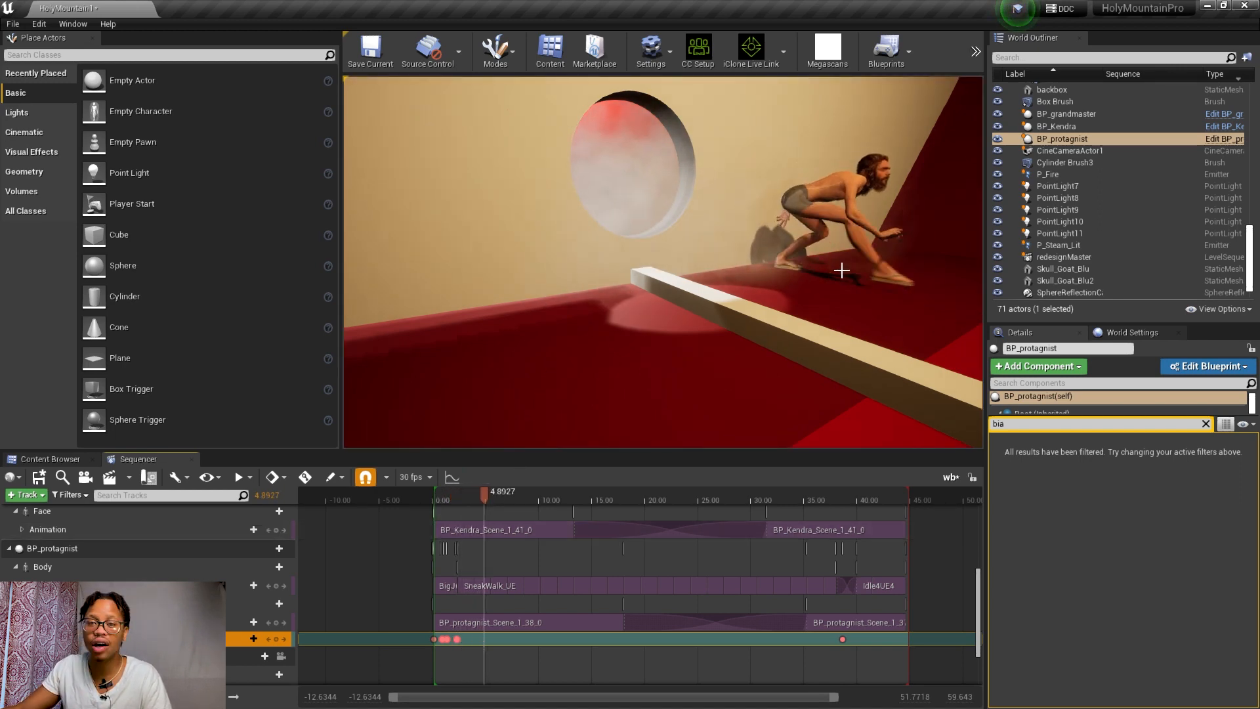
# - Play BP_protagnist's SneakWalk_UE animation from 2.3333 and stop it at 13.8333
pyautogui.press('space')
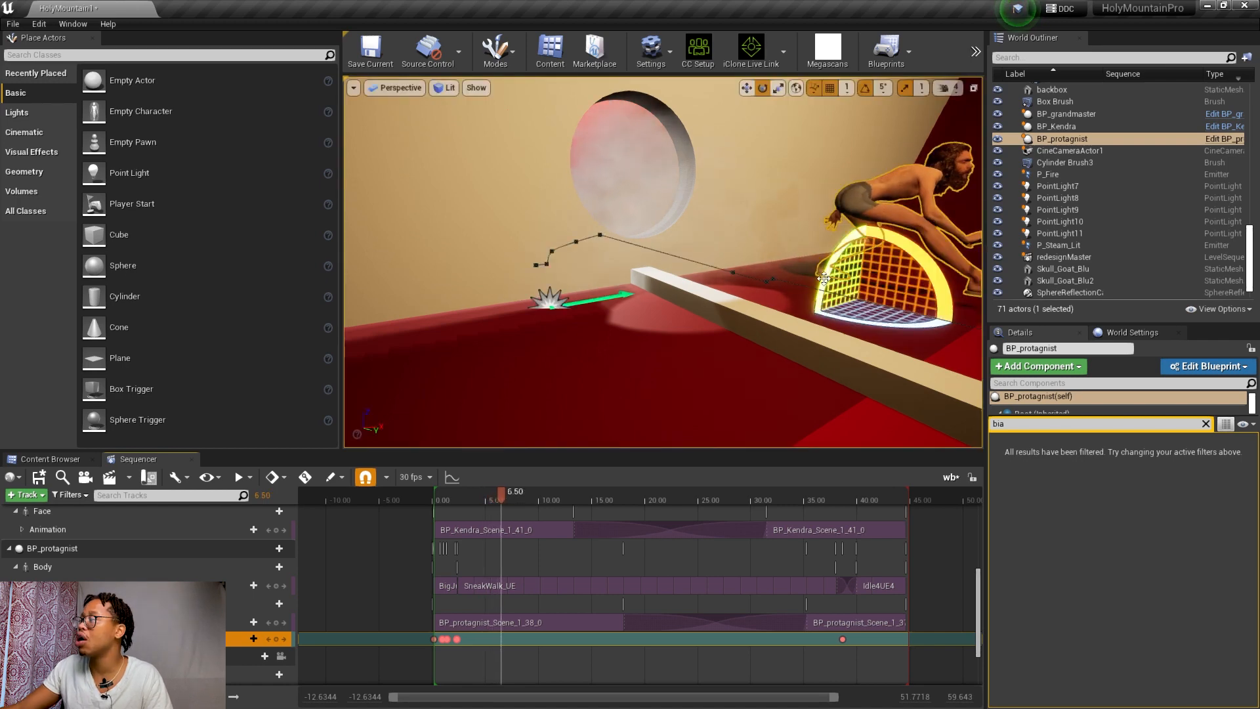
pyautogui.moveTo(663, 263); pyautogui.dragTo(605, 266, button='right')
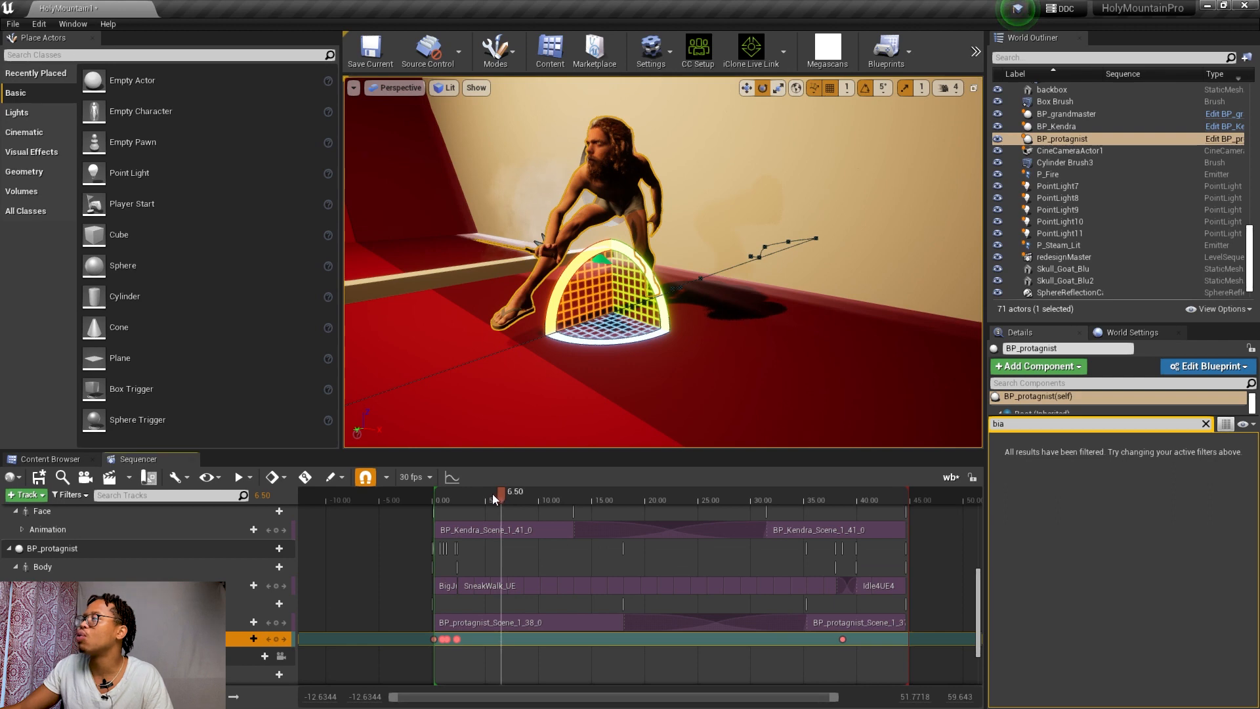
pyautogui.moveTo(492, 494); pyautogui.dragTo(458, 507)
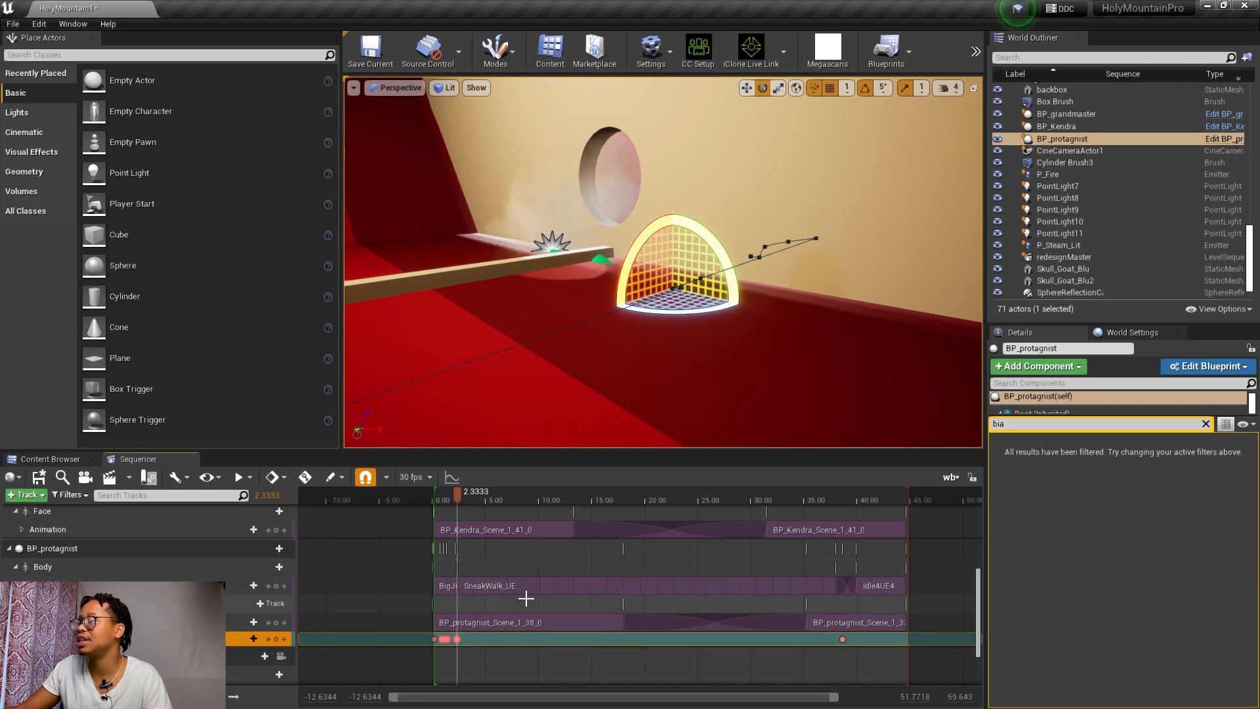
pyautogui.press('space')
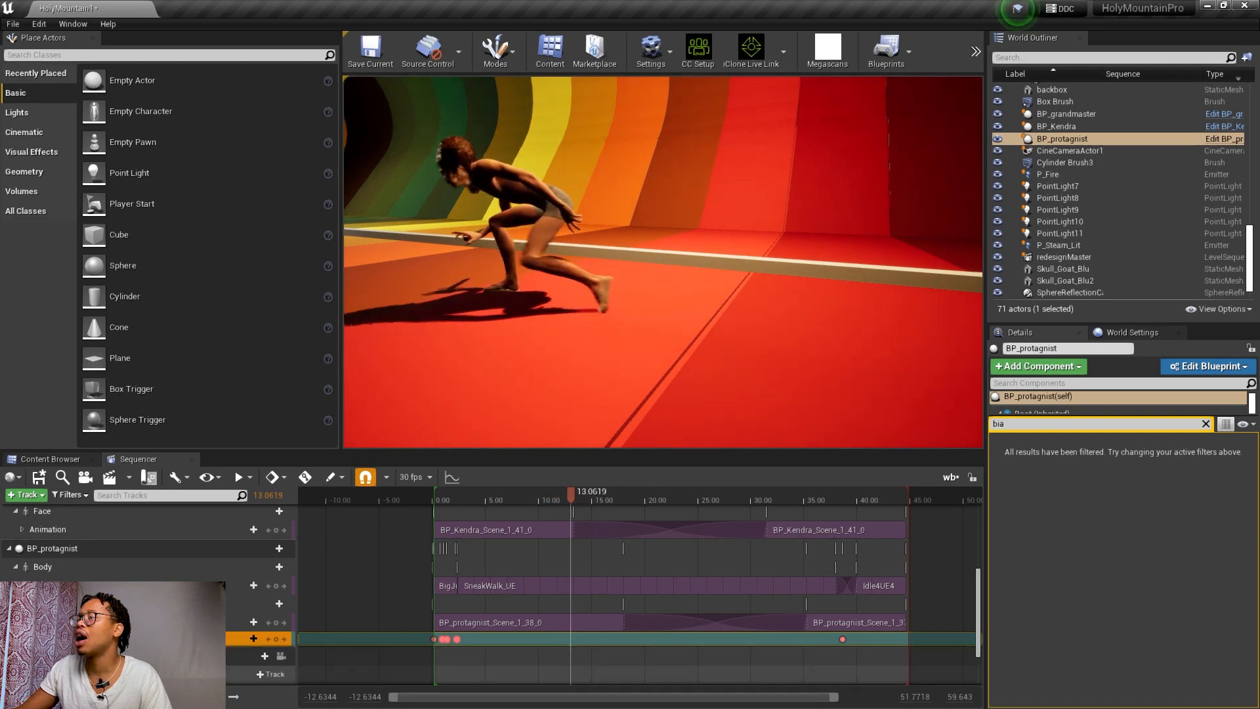
pyautogui.press('space')
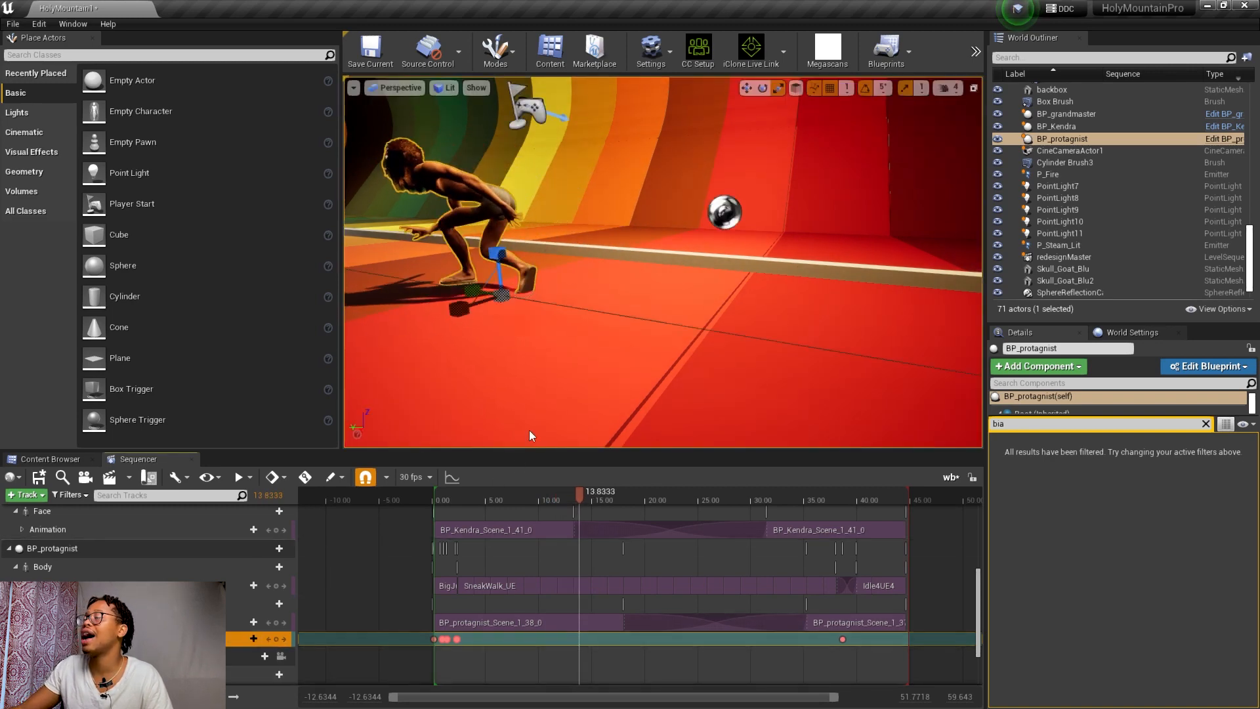
# - Examine the crouching BP_protagnist at 13.8333 from the front and the side, with the Move gizmo active
pyautogui.moveTo(550, 369); pyautogui.dragTo(460, 335)
pyautogui.moveTo(459, 335); pyautogui.dragTo(619, 323, button='right')
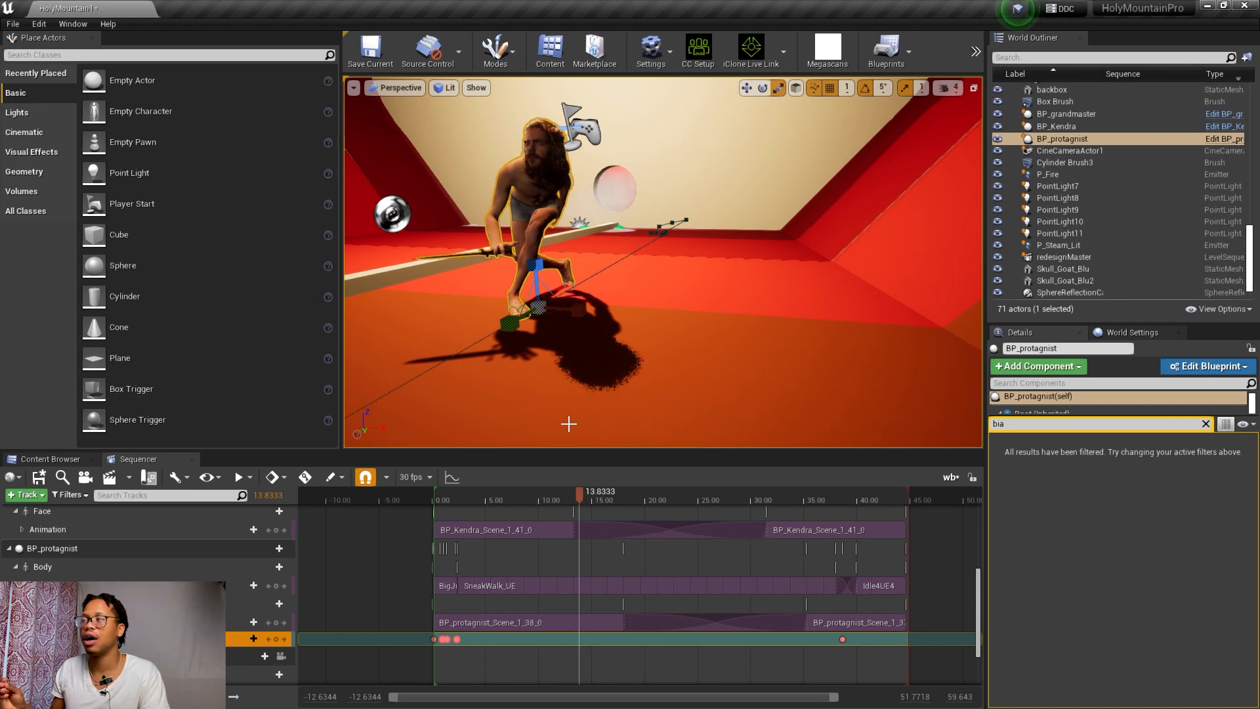
pyautogui.press('w')
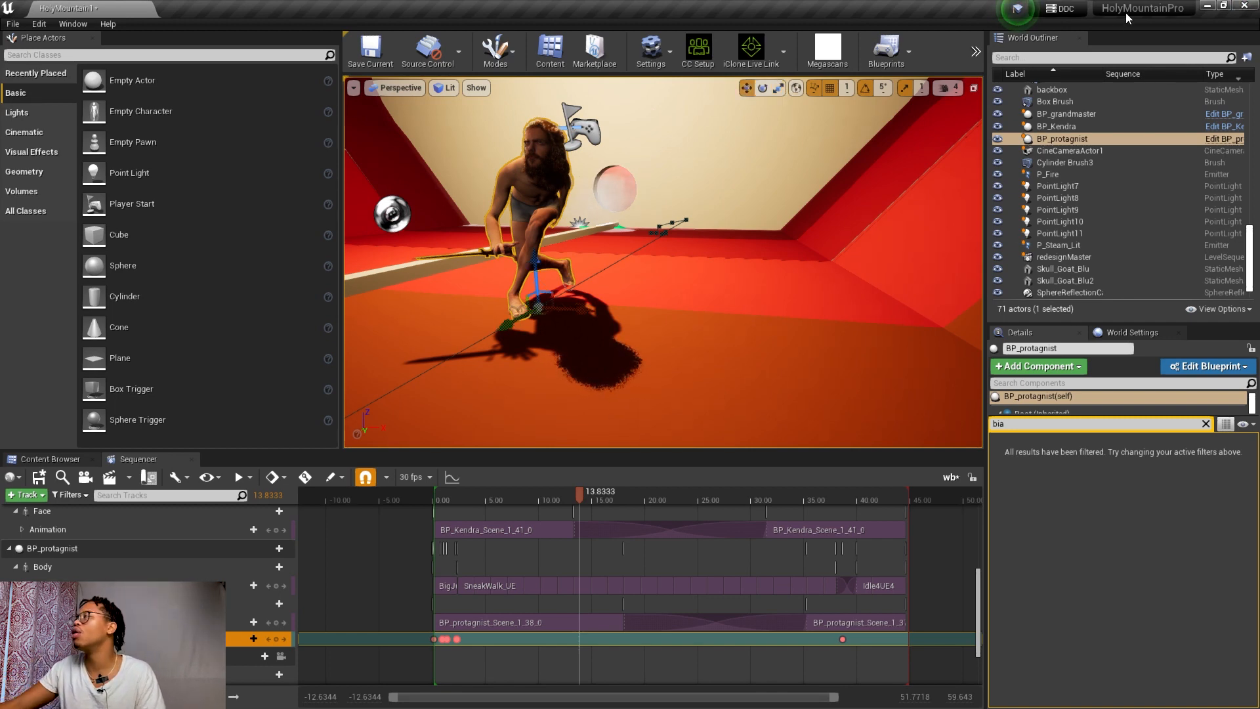
pyautogui.moveTo(745, 225); pyautogui.dragTo(929, 228, button='right')
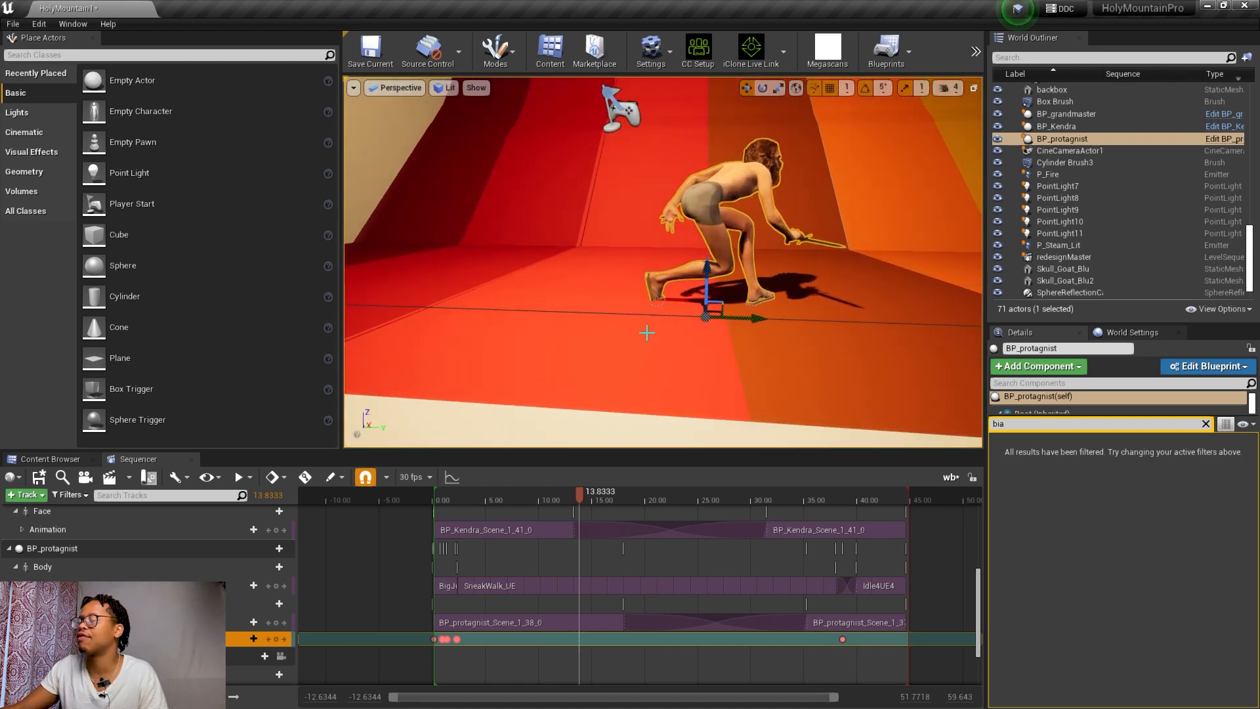
# - Move the playhead back to 1.7333 and view BP_protagnist's landing pose and the tunnel ahead
pyautogui.click(462, 501)
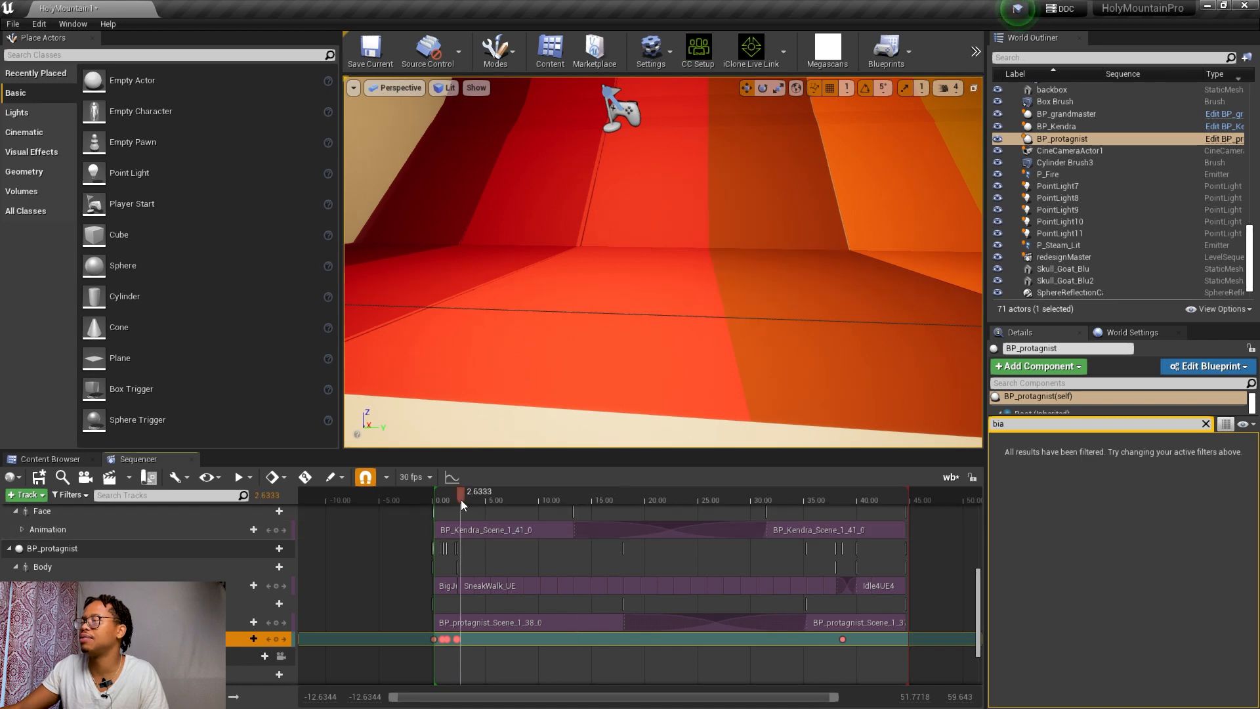
pyautogui.click(452, 501)
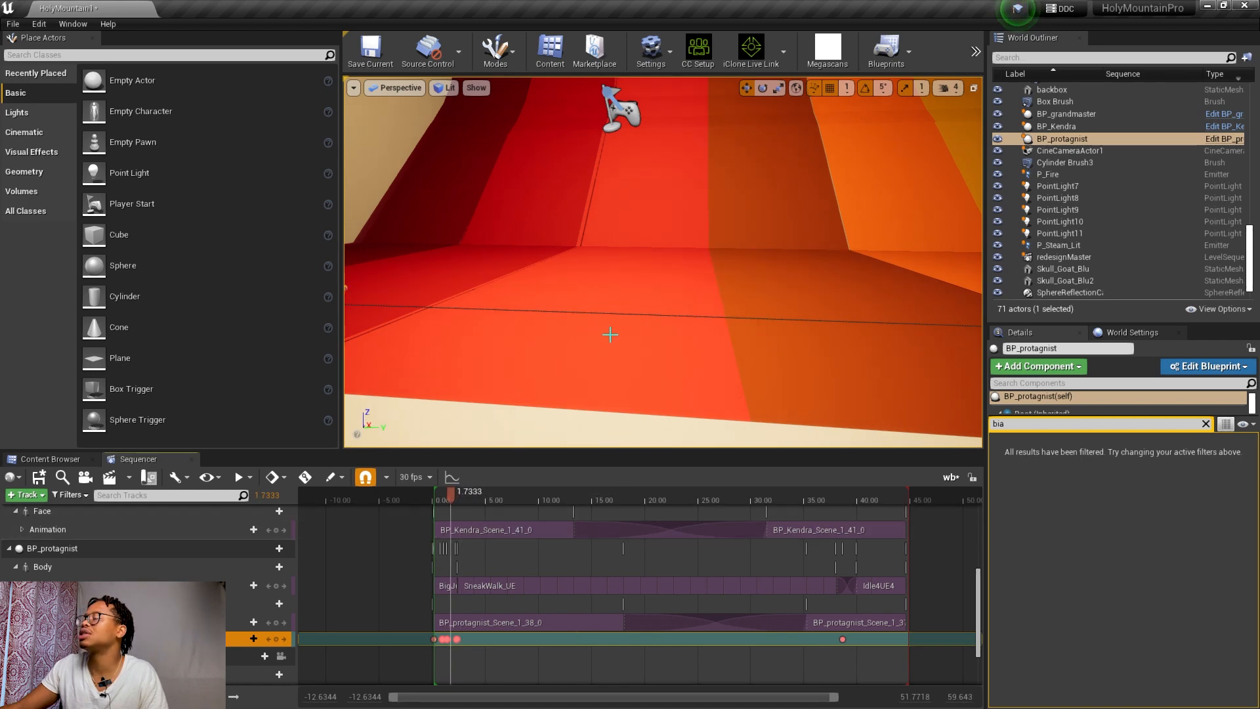
pyautogui.moveTo(663, 263); pyautogui.dragTo(608, 263, button='right')
pyautogui.moveTo(611, 341); pyautogui.dragTo(701, 302)
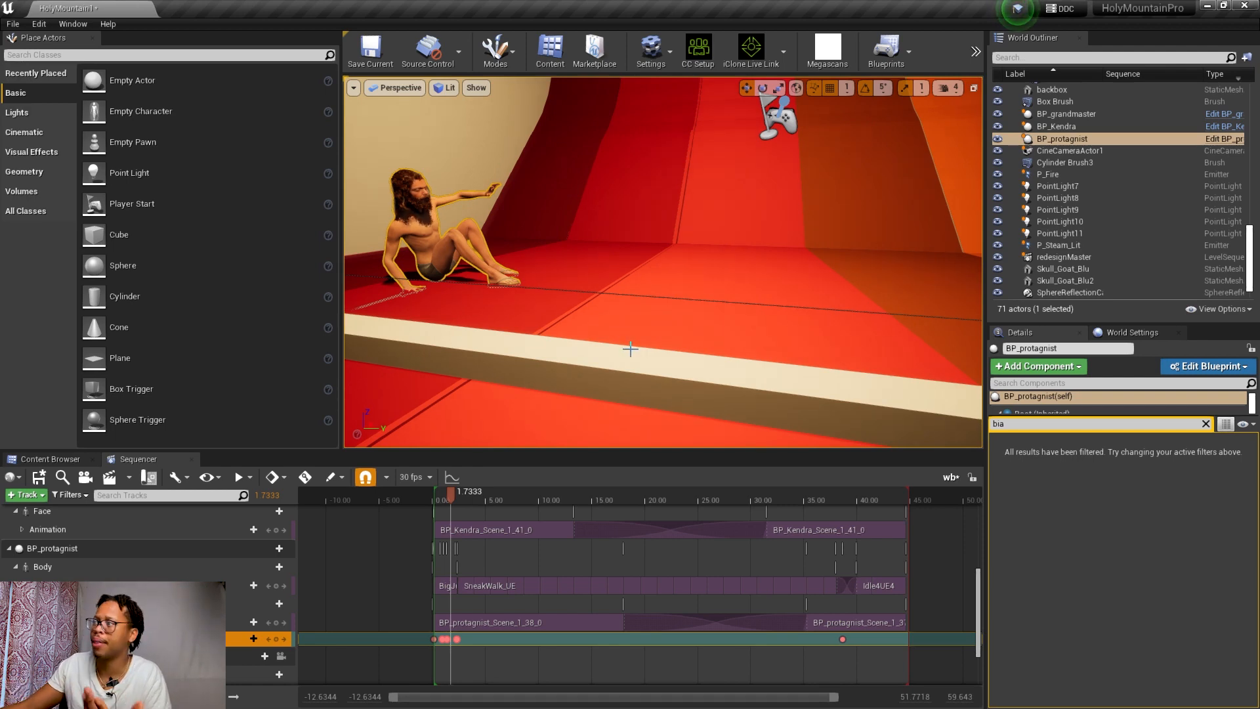
pyautogui.moveTo(630, 349); pyautogui.dragTo(919, 341, button='right')
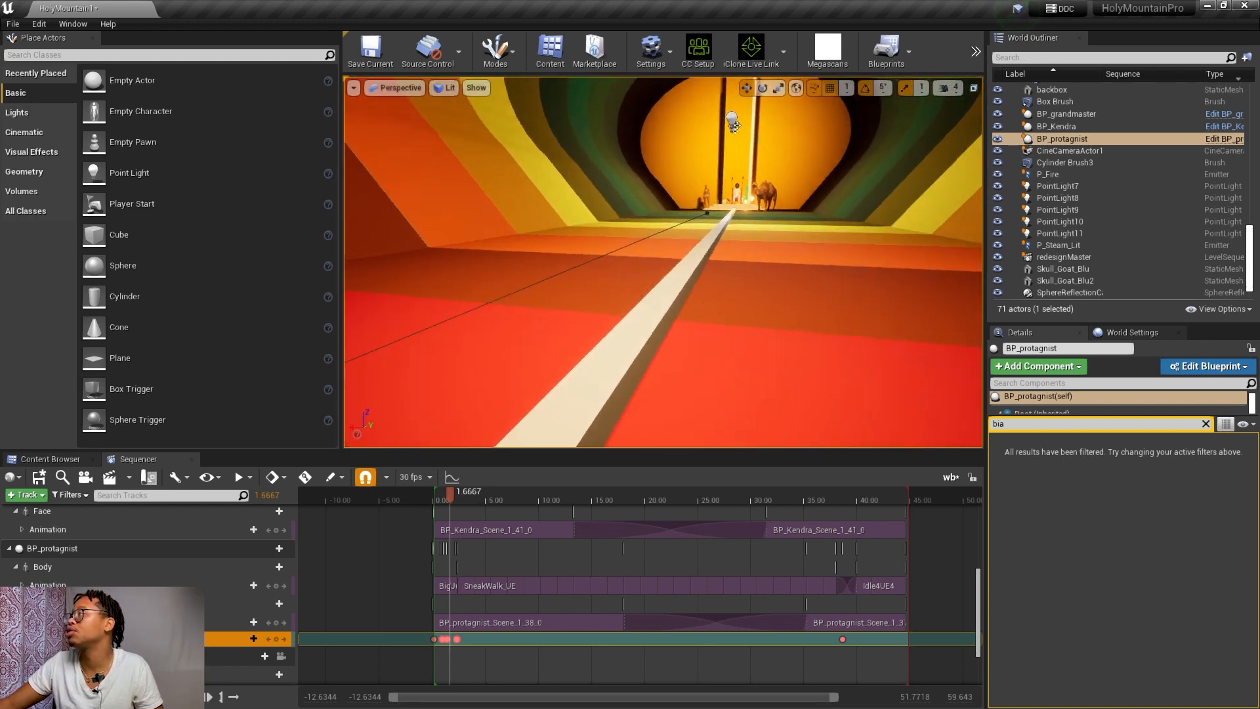
# - Focus on BP_protagnist at 1.6667 and examine the seated pose and motion path beside the round opening
pyautogui.press('f')
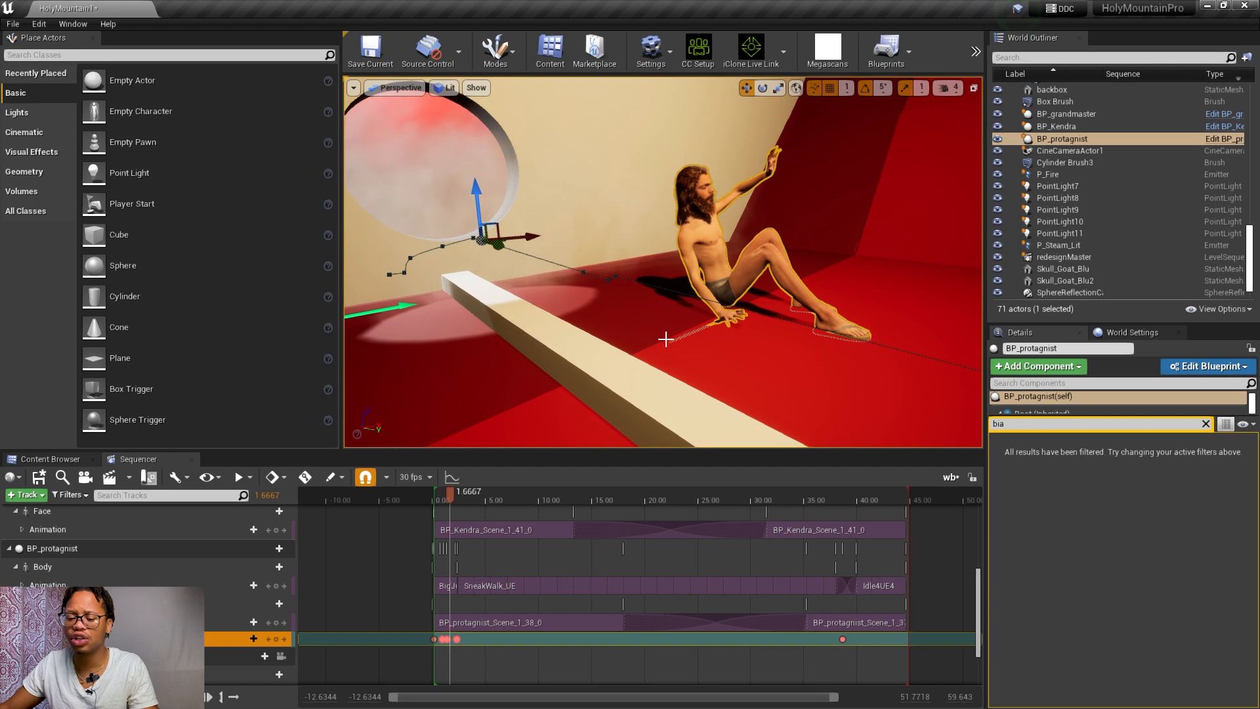
pyautogui.scroll(-5, 648, 305)
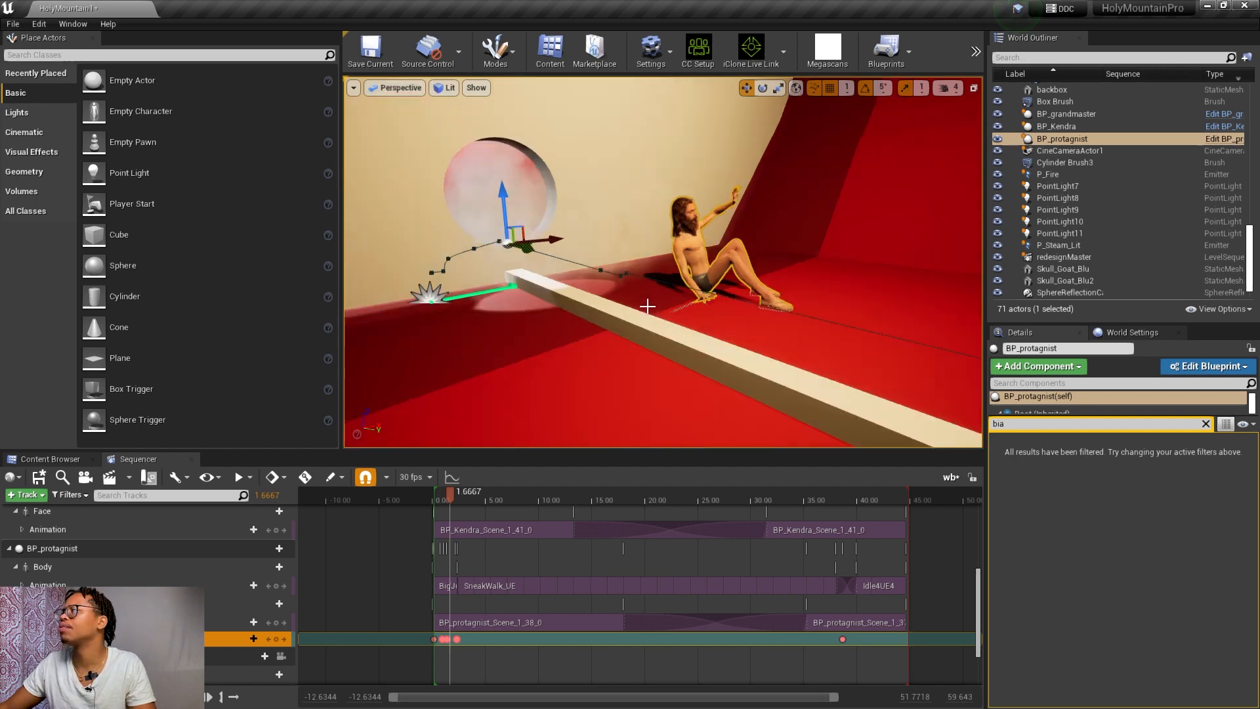
pyautogui.moveTo(648, 305)
pyautogui.mouseDown(button='right')
pyautogui.moveTo(526, 302)
pyautogui.moveTo(650, 306)
pyautogui.mouseUp(button='right')
pyautogui.moveTo(798, 317)
pyautogui.mouseDown(button='right')
pyautogui.moveTo(867, 315)
pyautogui.moveTo(798, 318)
pyautogui.mouseUp(button='right')
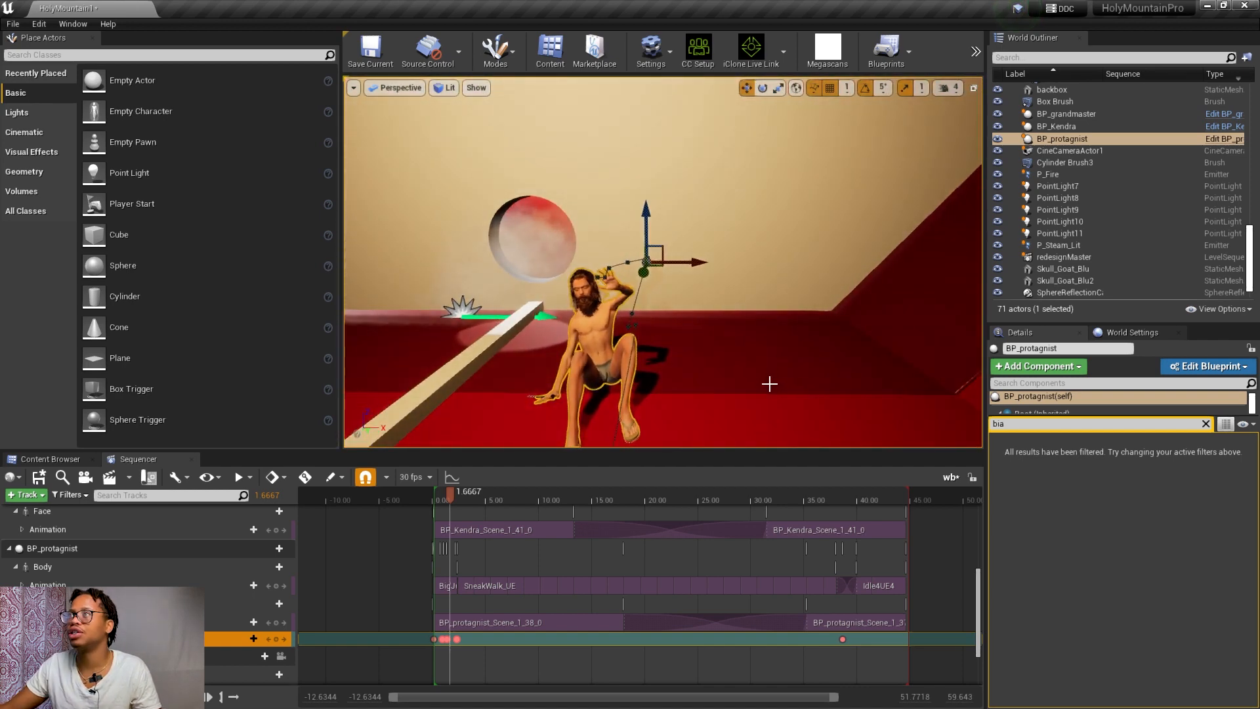
pyautogui.moveTo(768, 391); pyautogui.dragTo(761, 377, button='right')
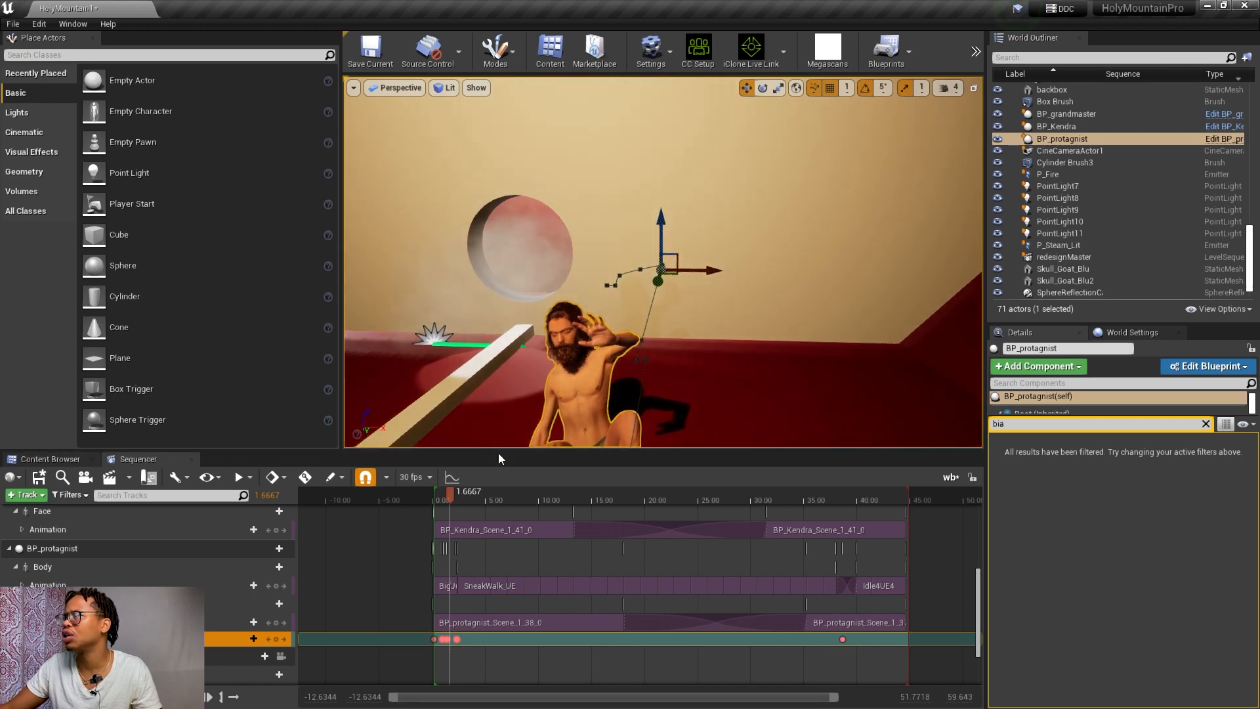
pyautogui.moveTo(668, 384)
pyautogui.mouseDown(button='right')
pyautogui.moveTo(690, 385)
pyautogui.moveTo(616, 383)
pyautogui.moveTo(693, 387)
pyautogui.mouseUp(button='right')
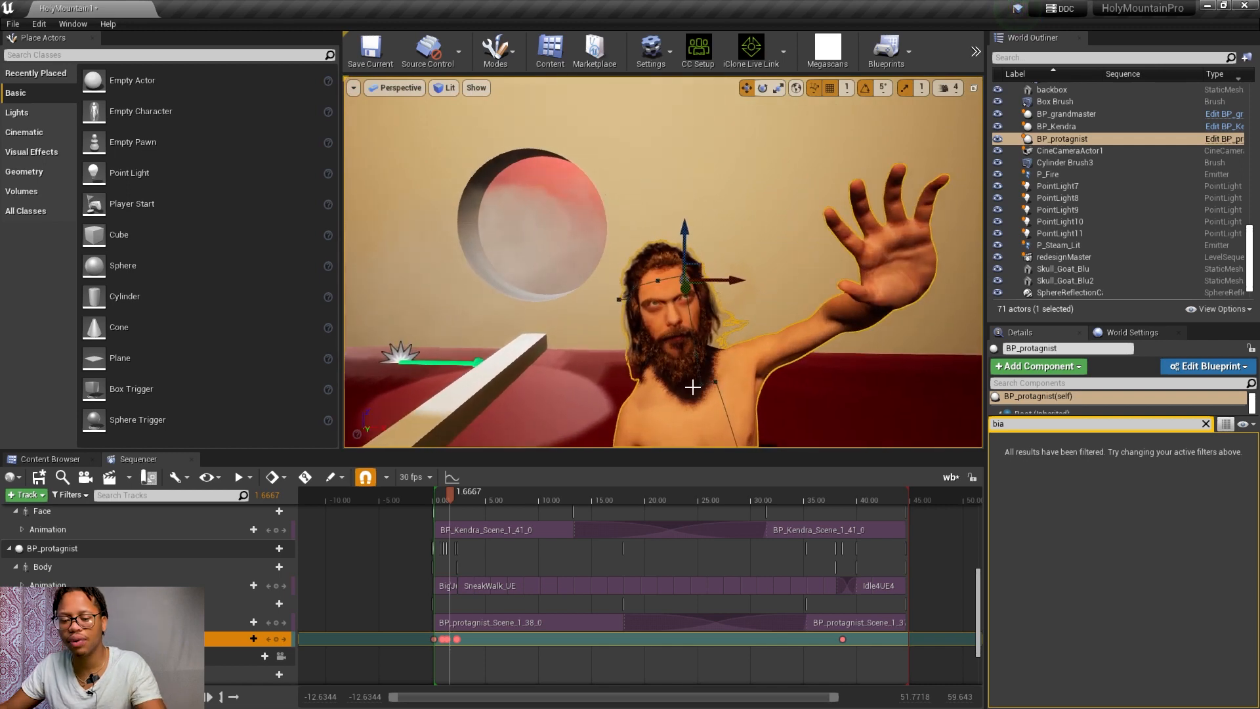
# - Clear the selection and examine BP_protagnist's face, torso and raised arm up close from several angles
pyautogui.press('Escape')
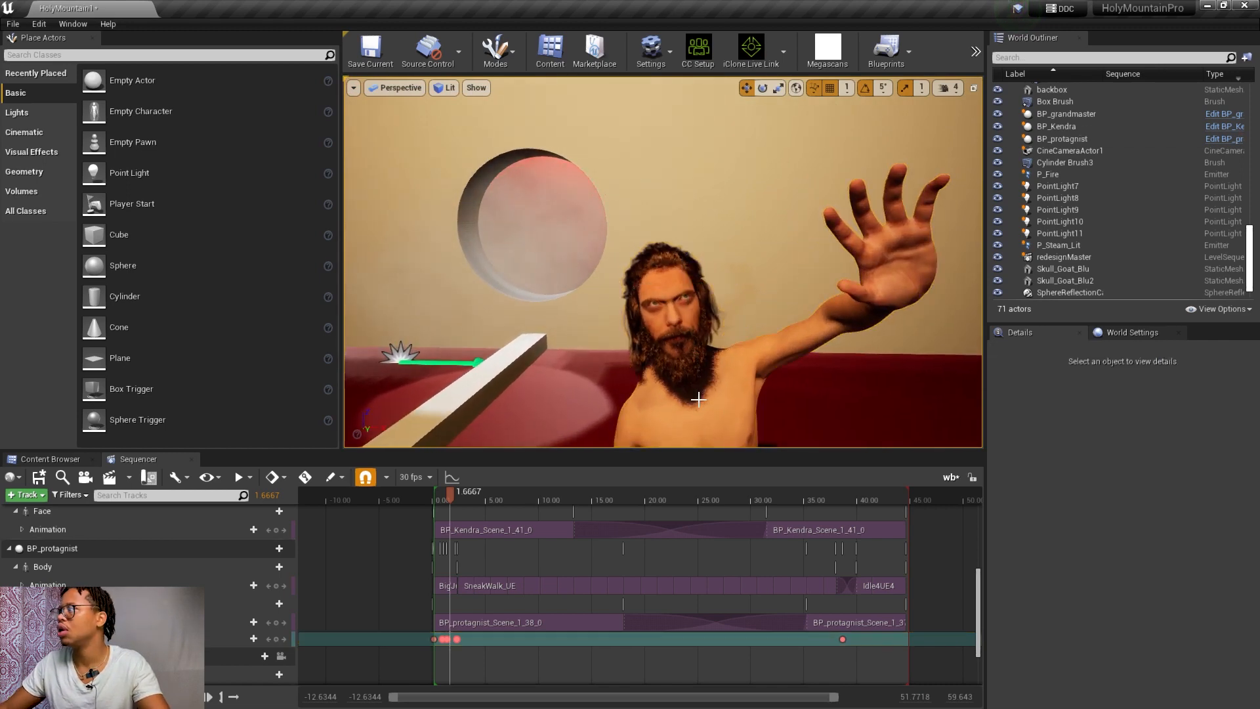
pyautogui.moveTo(704, 397); pyautogui.dragTo(719, 431, button='right')
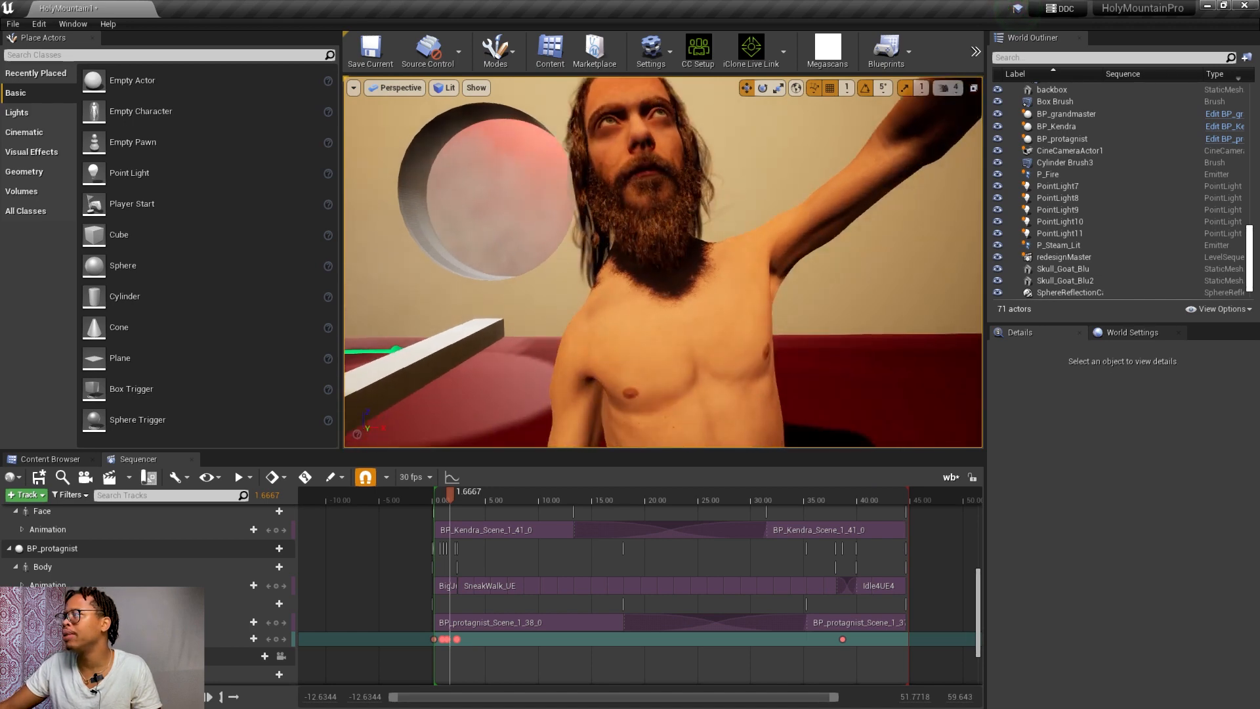
pyautogui.moveTo(700, 363); pyautogui.dragTo(708, 363, button='right')
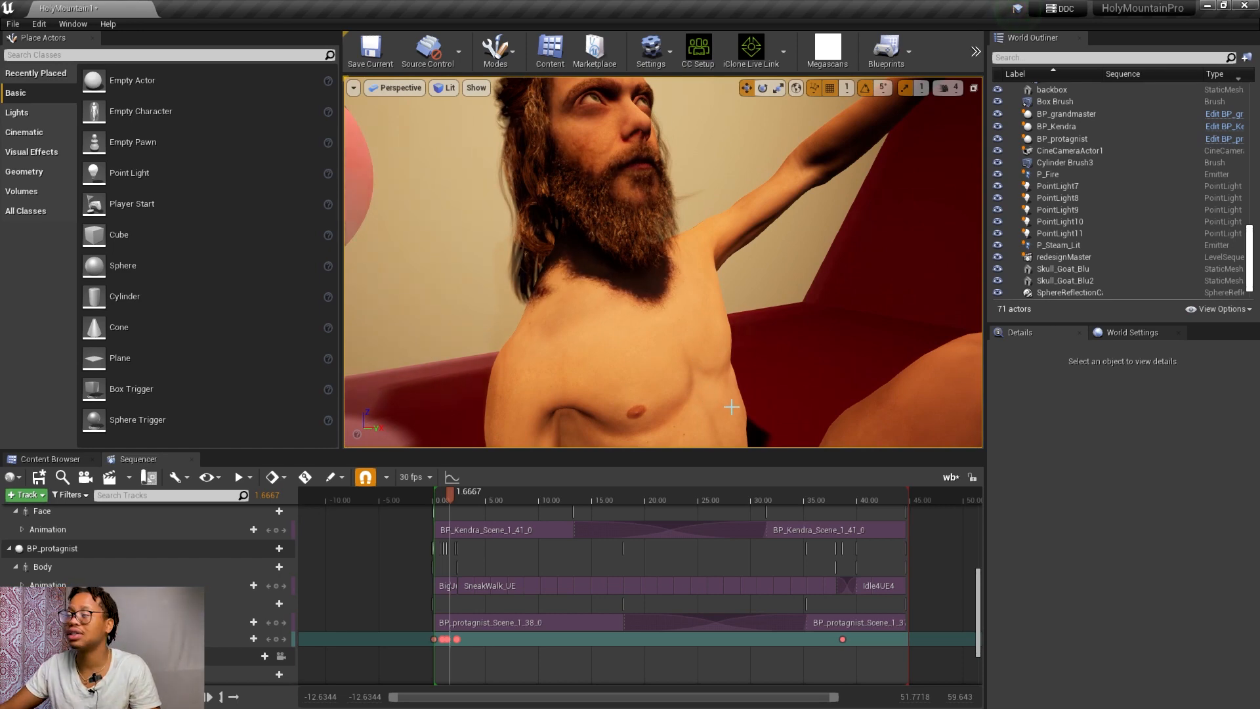
pyautogui.moveTo(701, 349); pyautogui.dragTo(701, 349, button='right')
pyautogui.moveTo(598, 349); pyautogui.dragTo(598, 348, button='right')
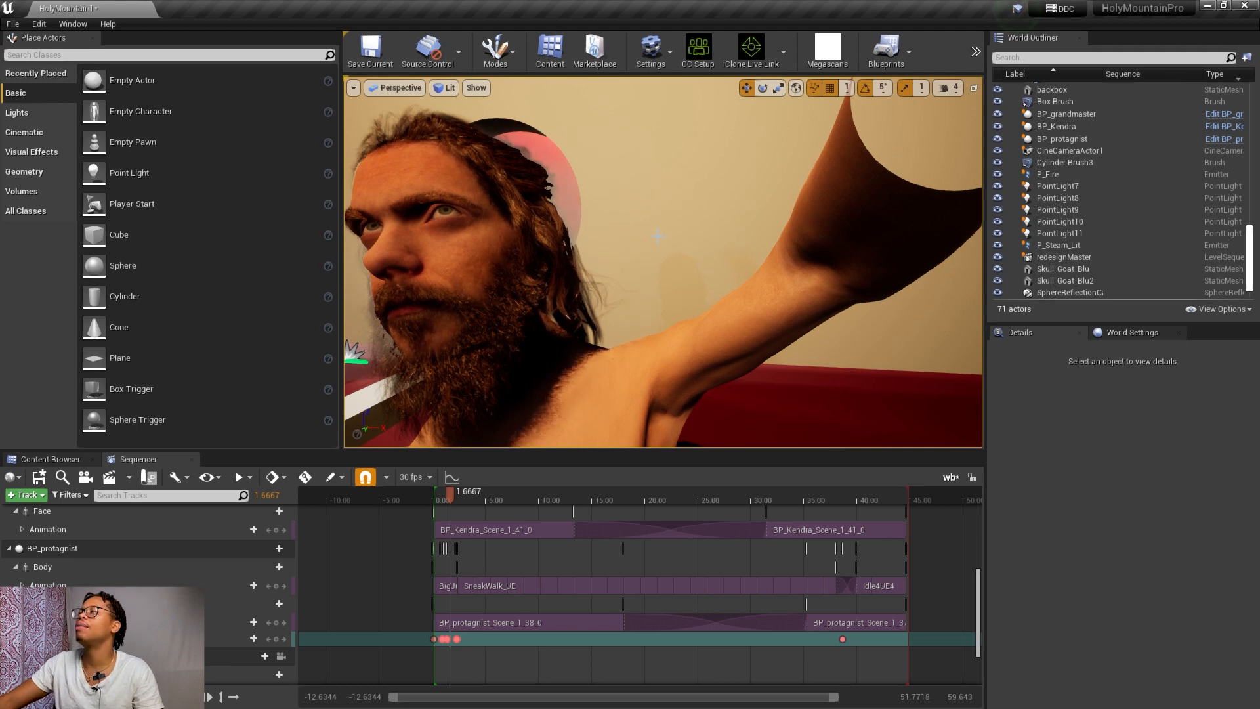
pyautogui.scroll(-7, 625, 241)
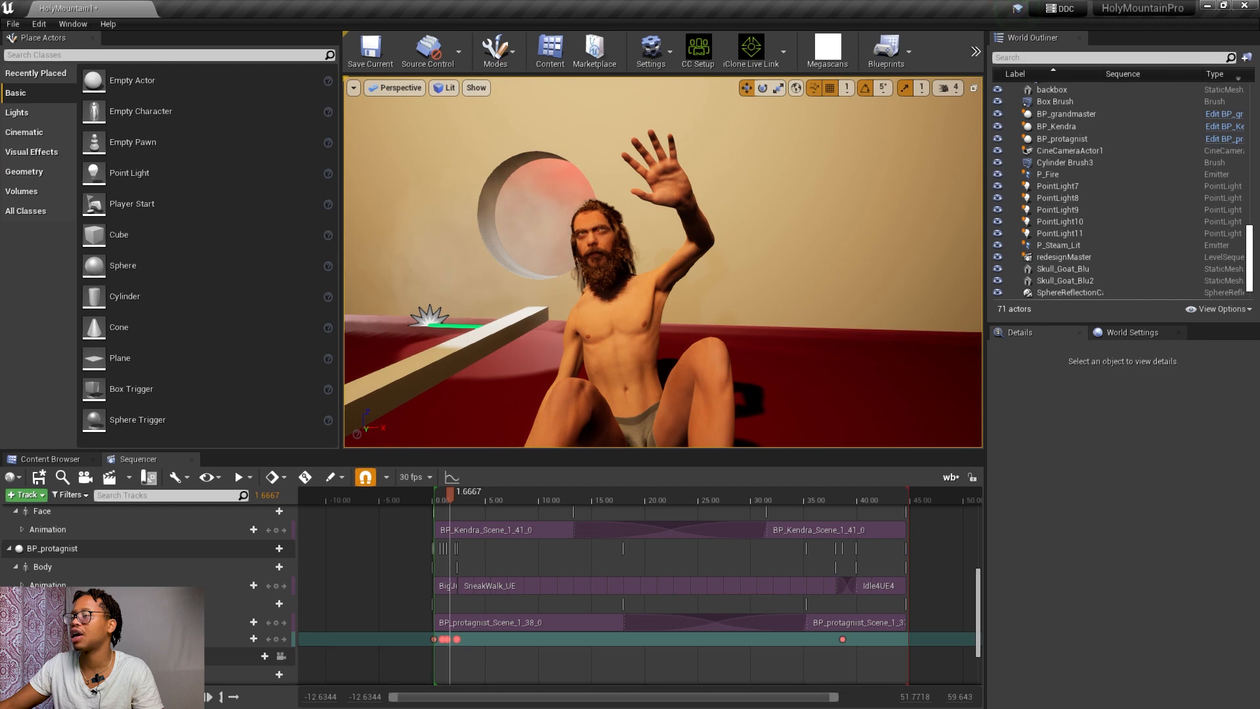
# - Play the sequence from 1.6667, stop it at 14.5667, and select BP_protagnist
pyautogui.click(163, 697)
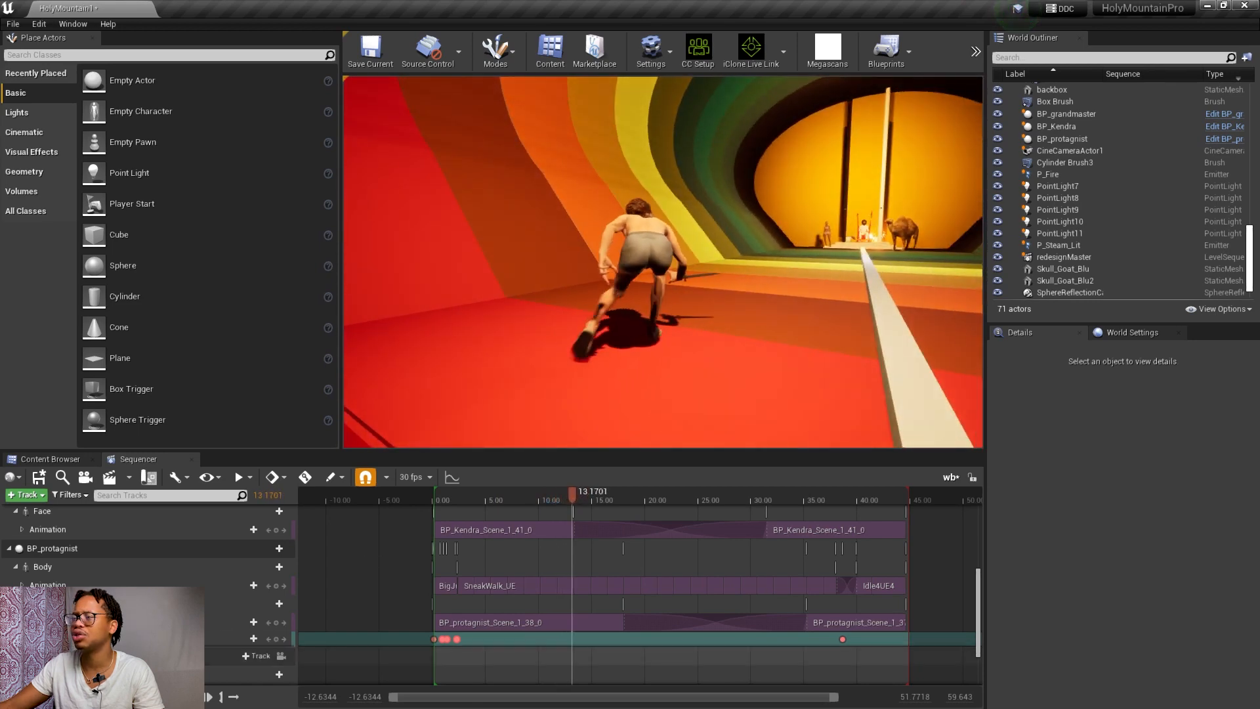
pyautogui.press('space')
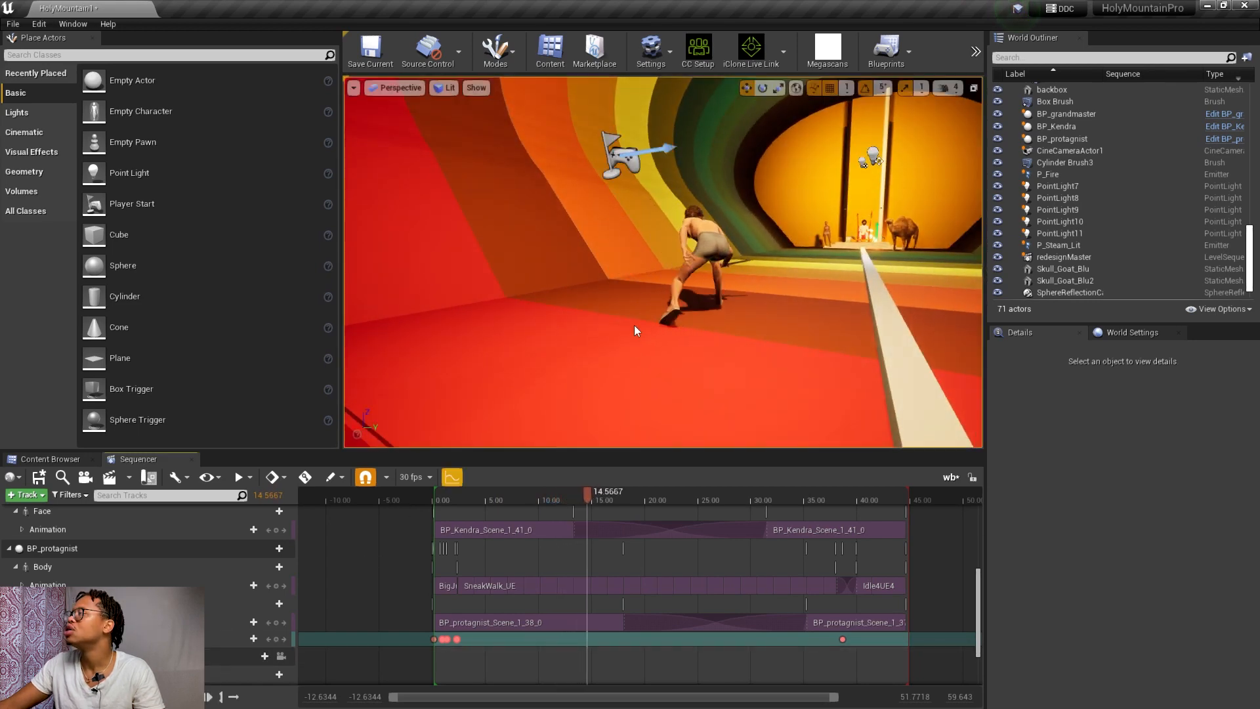
pyautogui.click(706, 239)
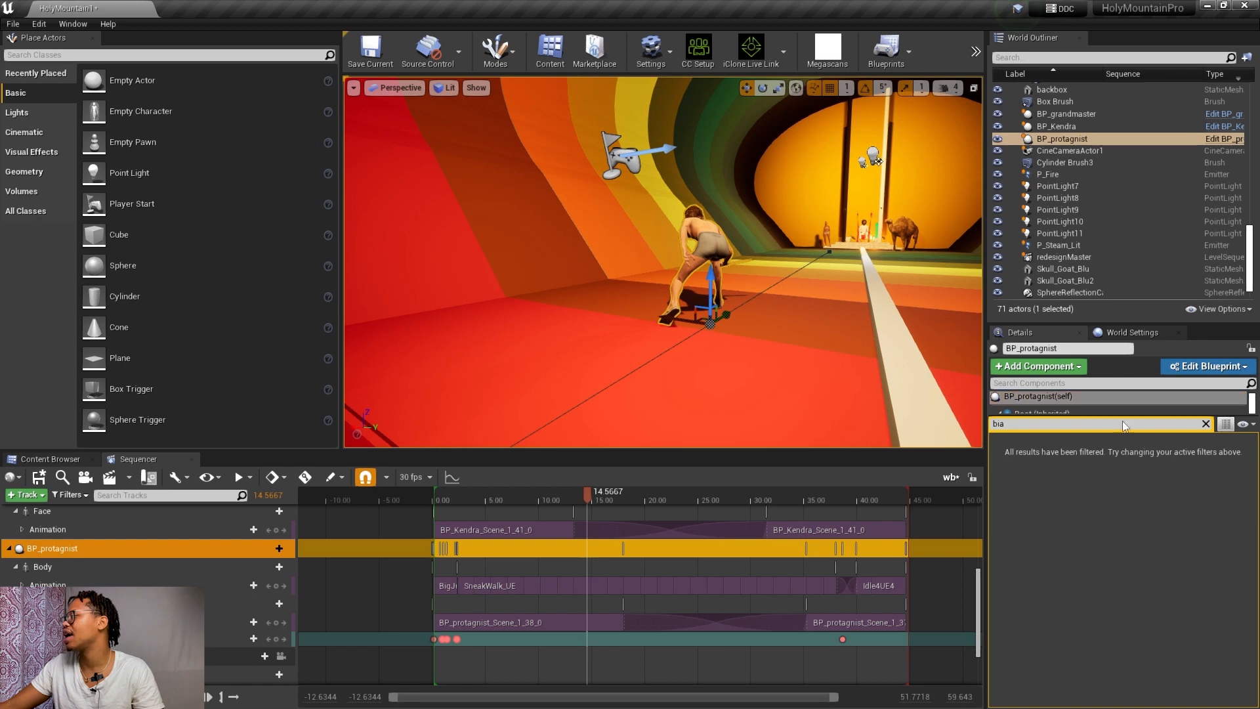
# - Clear the "bia" details filter and show the LODSync component's settings for BP_protagnist
pyautogui.click(1207, 423)
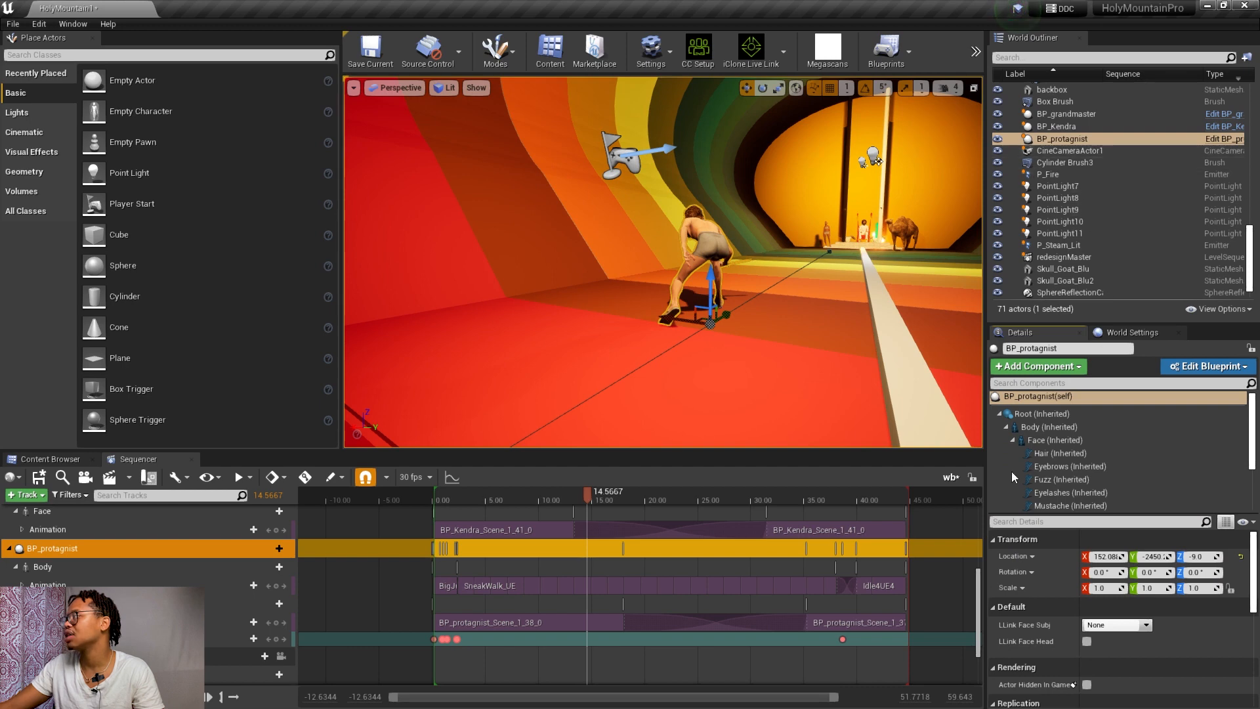
pyautogui.scroll(-3, 1030, 453)
pyautogui.click(1049, 503)
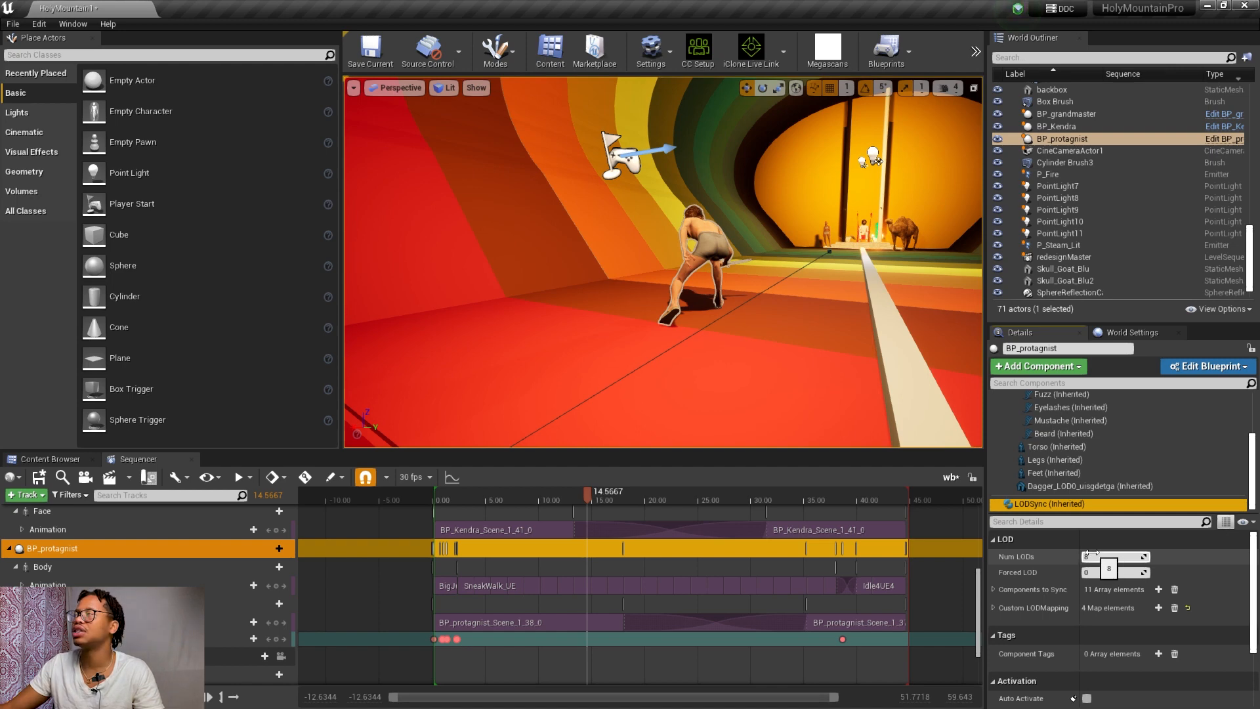
# - Try a Forced LOD of -1 on BP_protagnist's LODSync component, and undo the change
pyautogui.click(1092, 576)
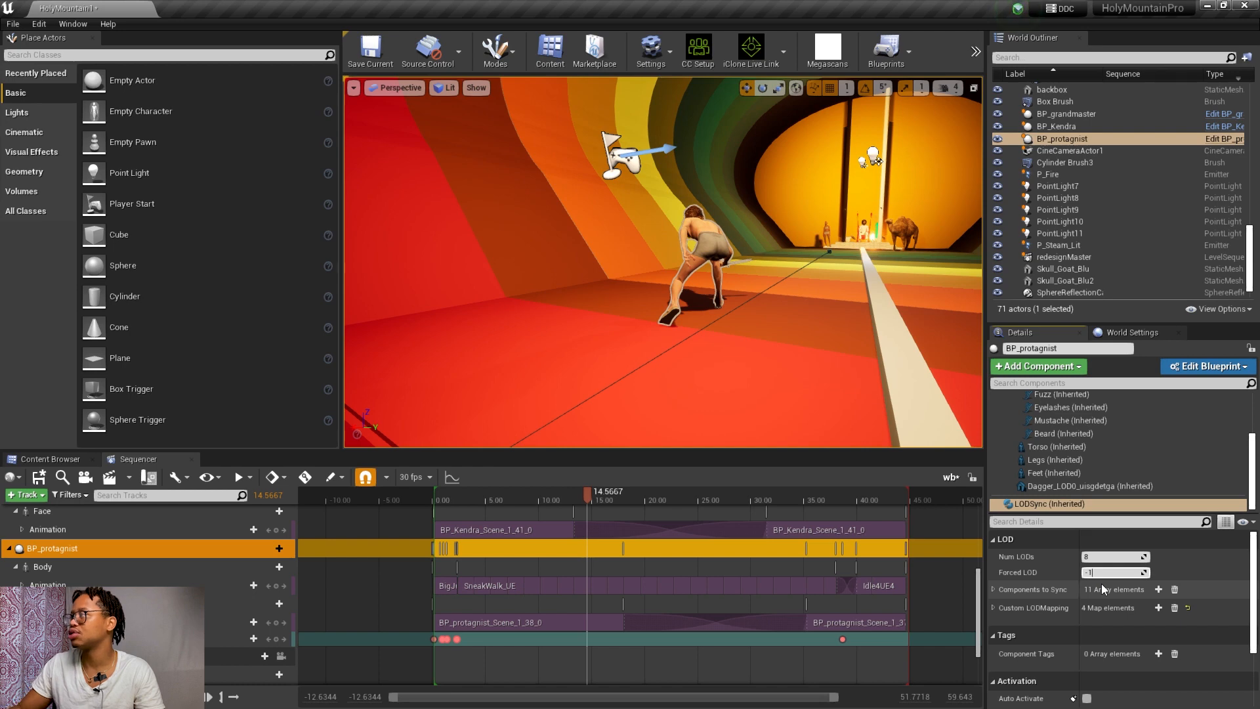
pyautogui.press('Return')
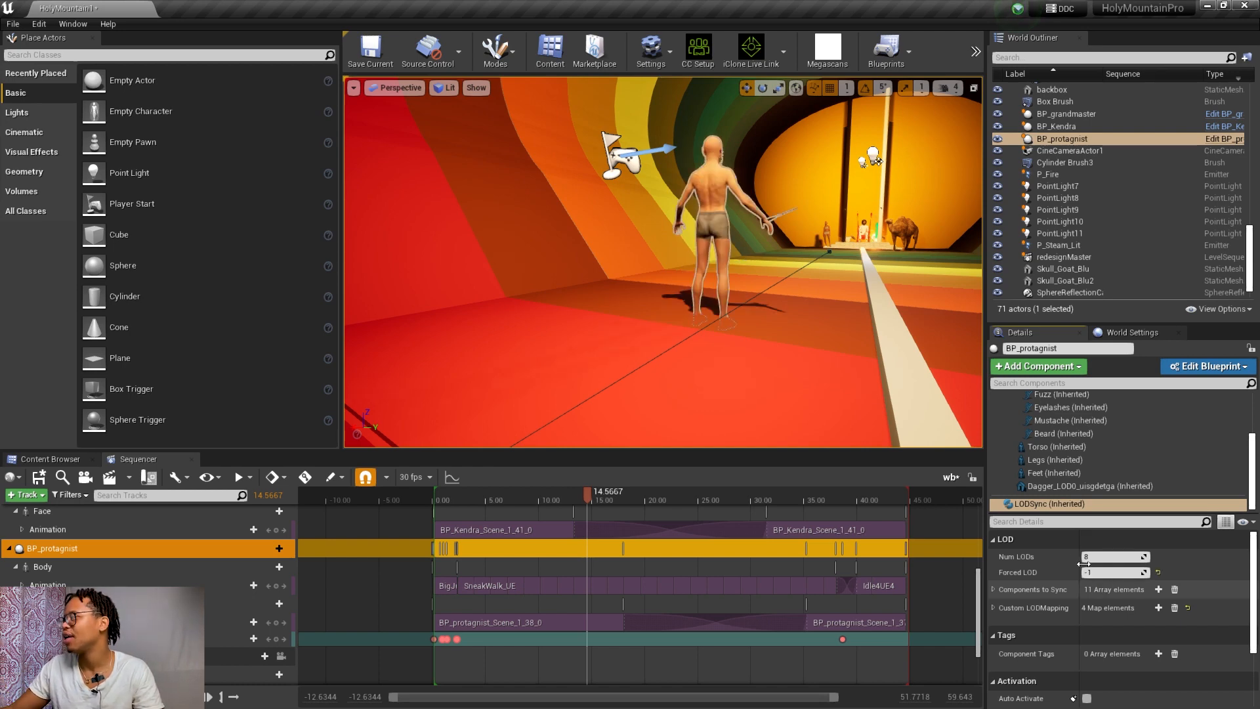
pyautogui.hotkey('ctrl', 'z')
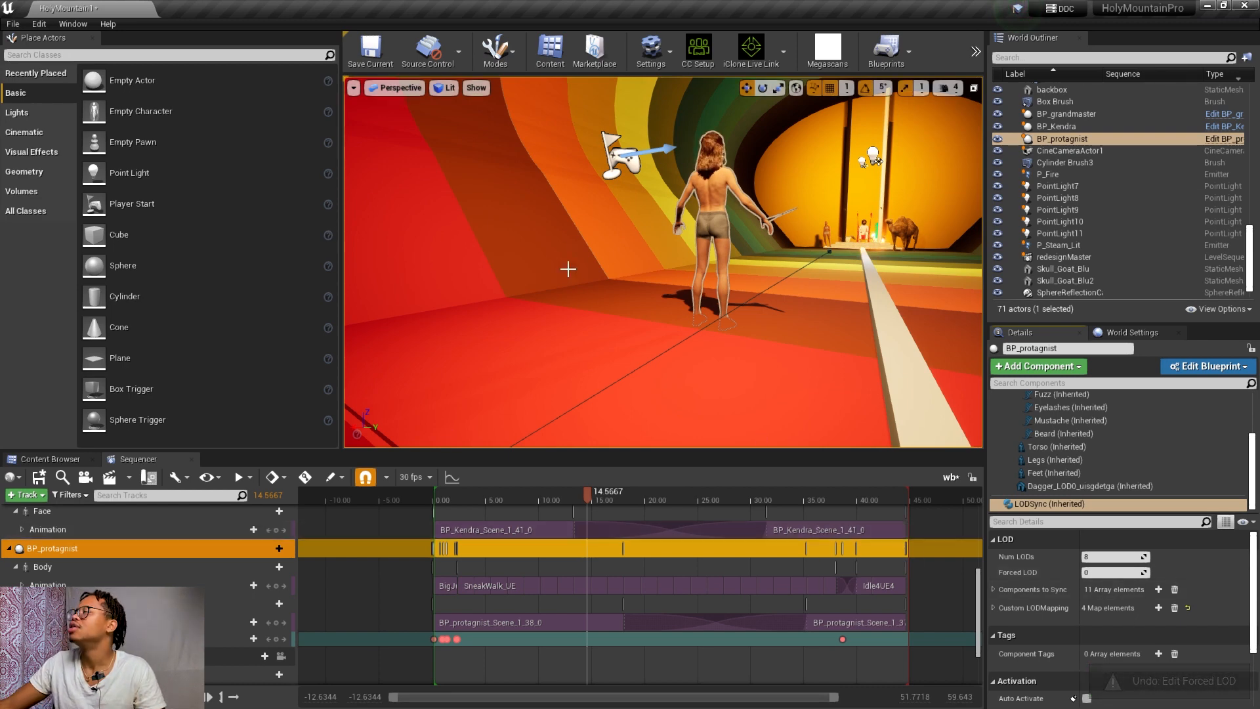
# - View BP_protagnist from the front, and examine the bearded character in the cream shirt seated at the tunnel's far end
pyautogui.moveTo(569, 293); pyautogui.dragTo(266, 295, button='right')
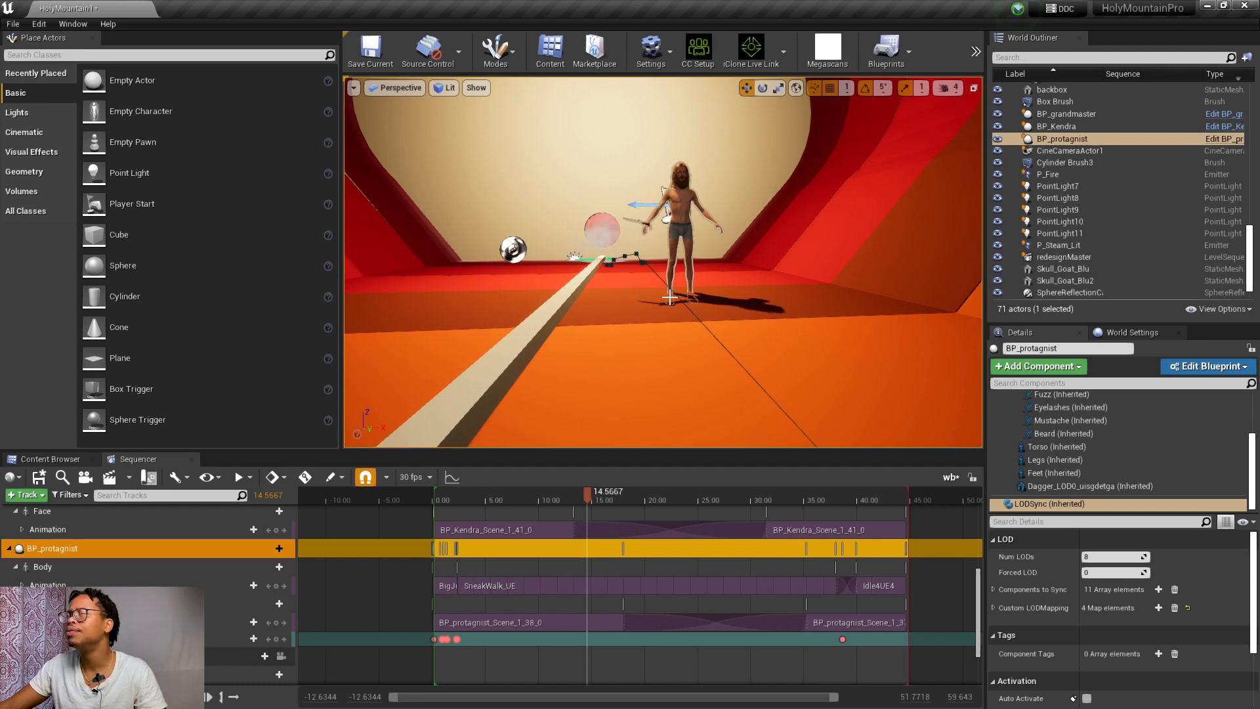
pyautogui.moveTo(747, 294); pyautogui.dragTo(406, 328, button='right')
pyautogui.moveTo(807, 352)
pyautogui.mouseDown(button='right')
pyautogui.moveTo(819, 391)
pyautogui.moveTo(814, 340)
pyautogui.moveTo(816, 367)
pyautogui.mouseUp(button='right')
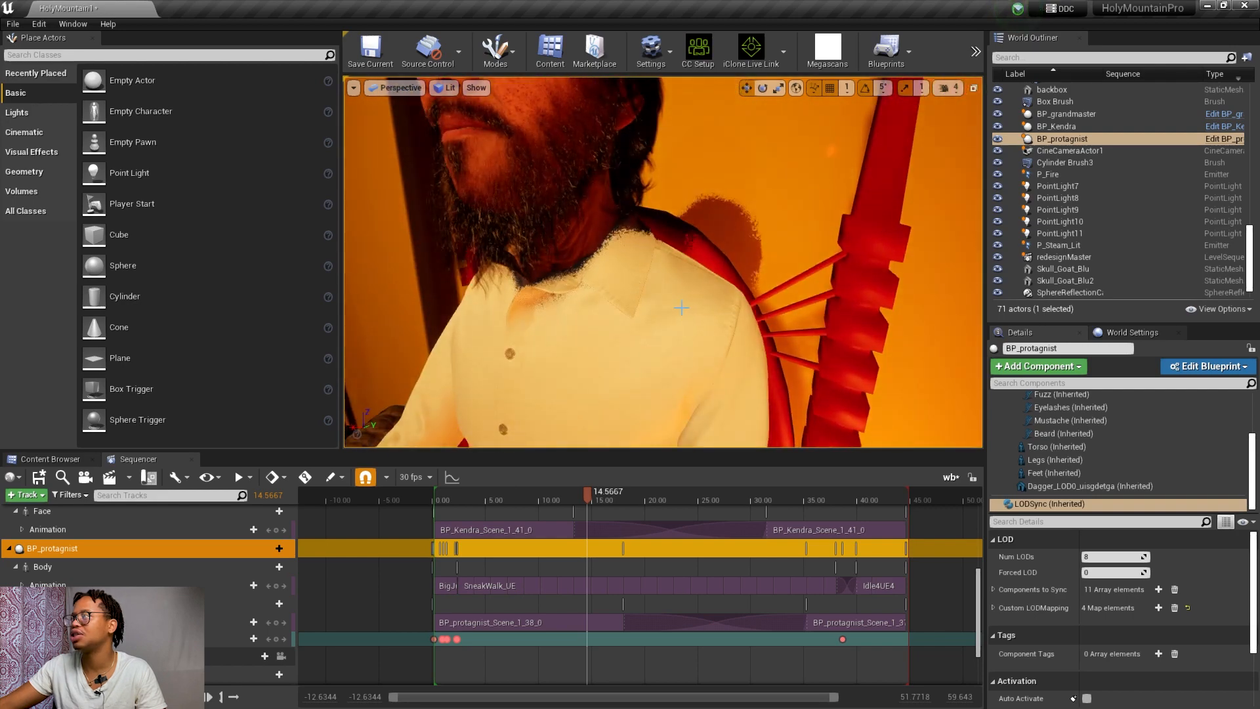
# - Examine the seated character's face front-on during playback, stop at 23.6333, and move the playhead to 7.10
pyautogui.moveTo(682, 307); pyautogui.dragTo(721, 310, button='right')
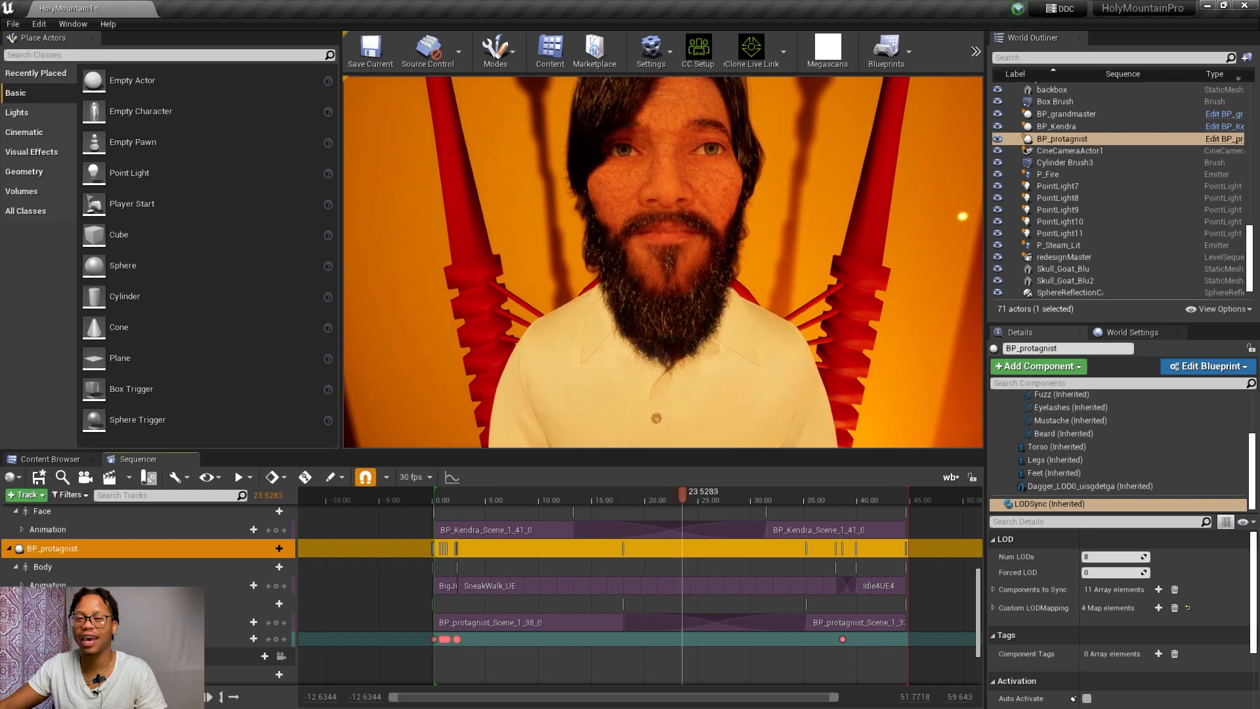
pyautogui.press('space')
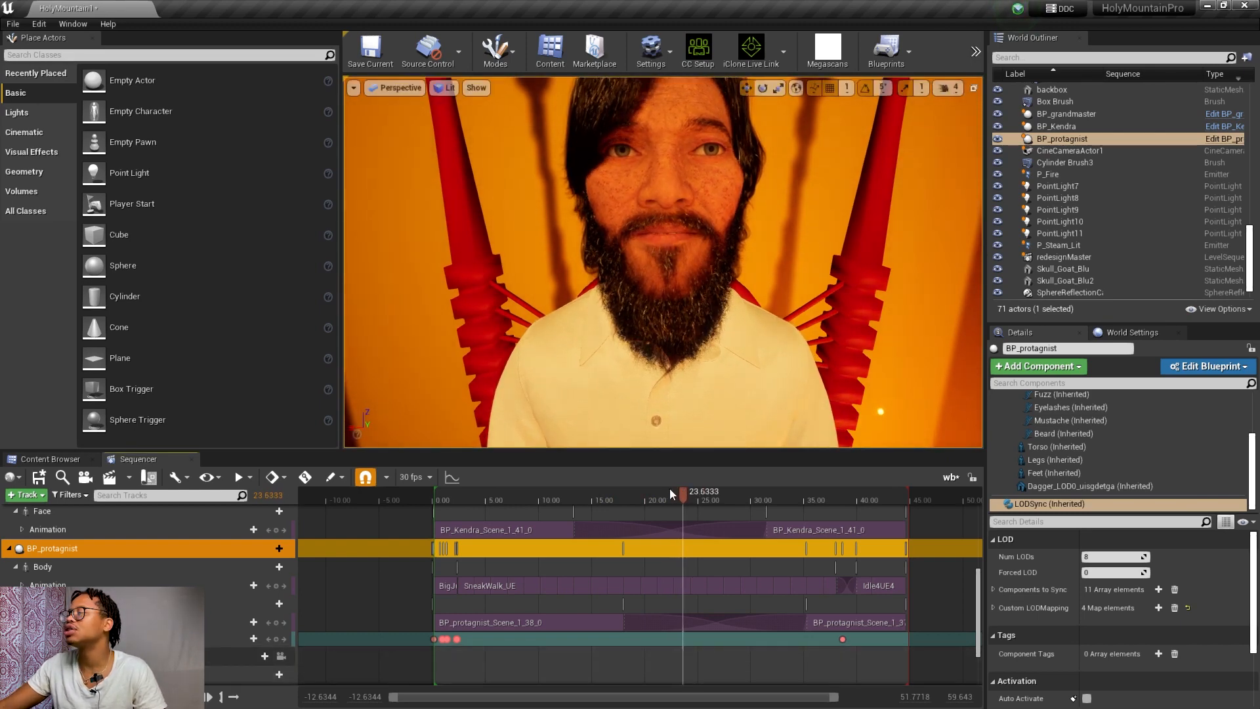
pyautogui.click(508, 497)
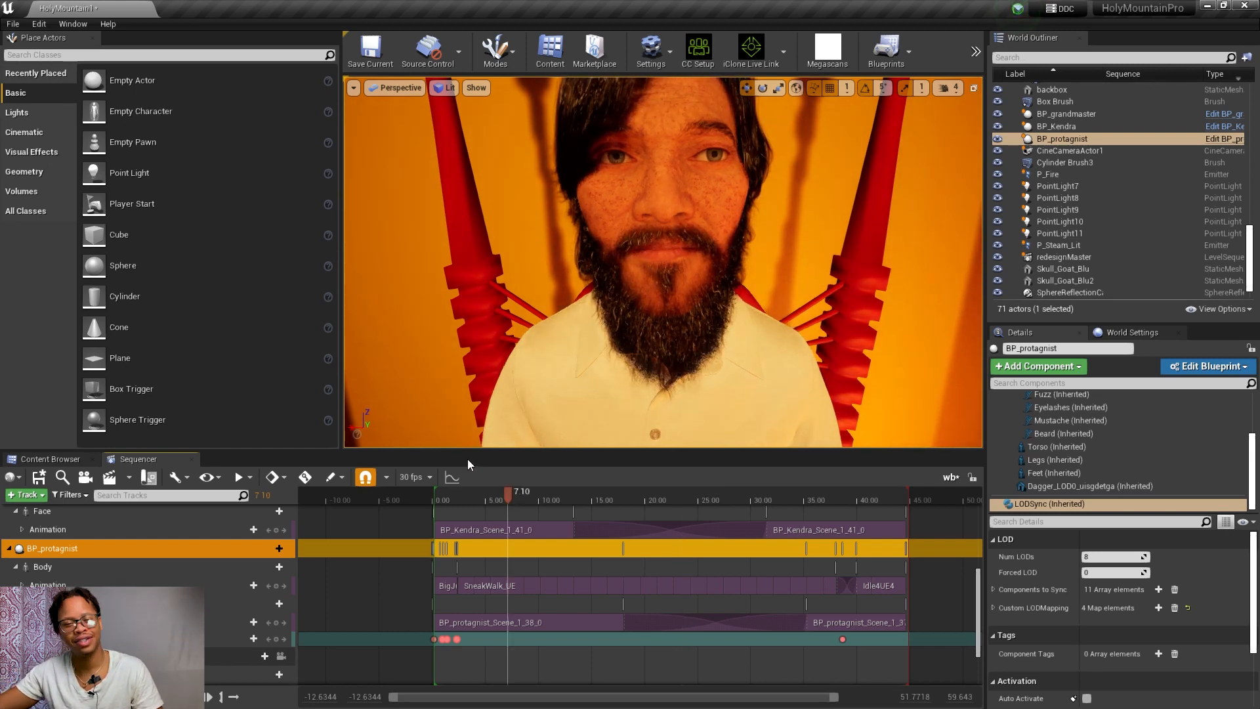
# - Play the sequence on the seated bearded character's face, stop at 13.4667, and bring BP_Kendra's face into view
pyautogui.press('space')
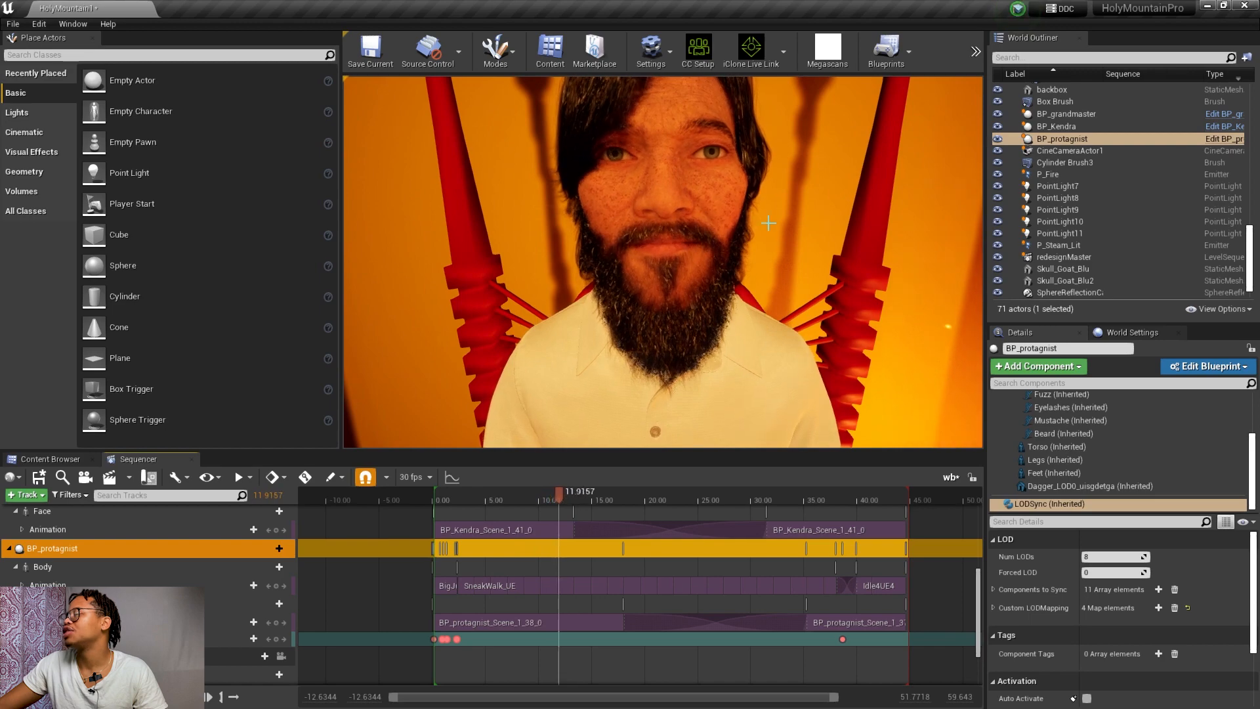
pyautogui.press('space')
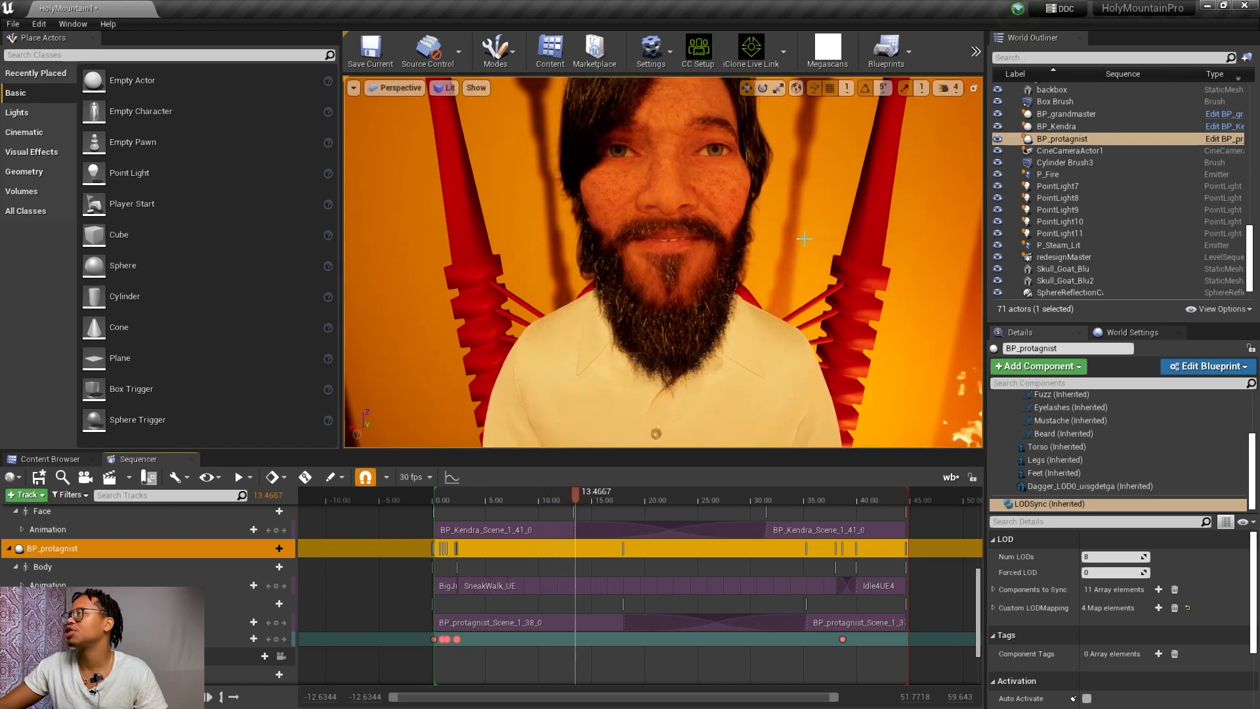
pyautogui.moveTo(663, 262); pyautogui.dragTo(598, 190, button='right')
pyautogui.press('w')
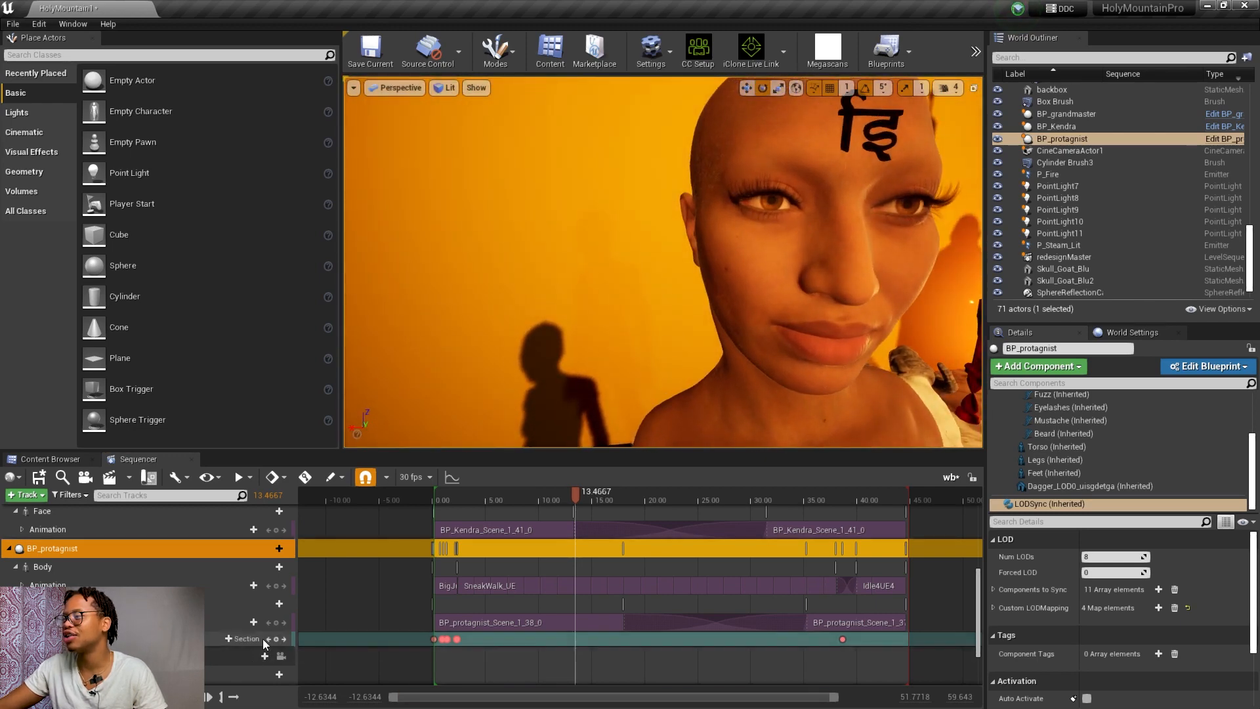
# - Examine BP_Kendra's face during playback, select its Eyebrows component, and stop the sequence at 37.50
pyautogui.press('space')
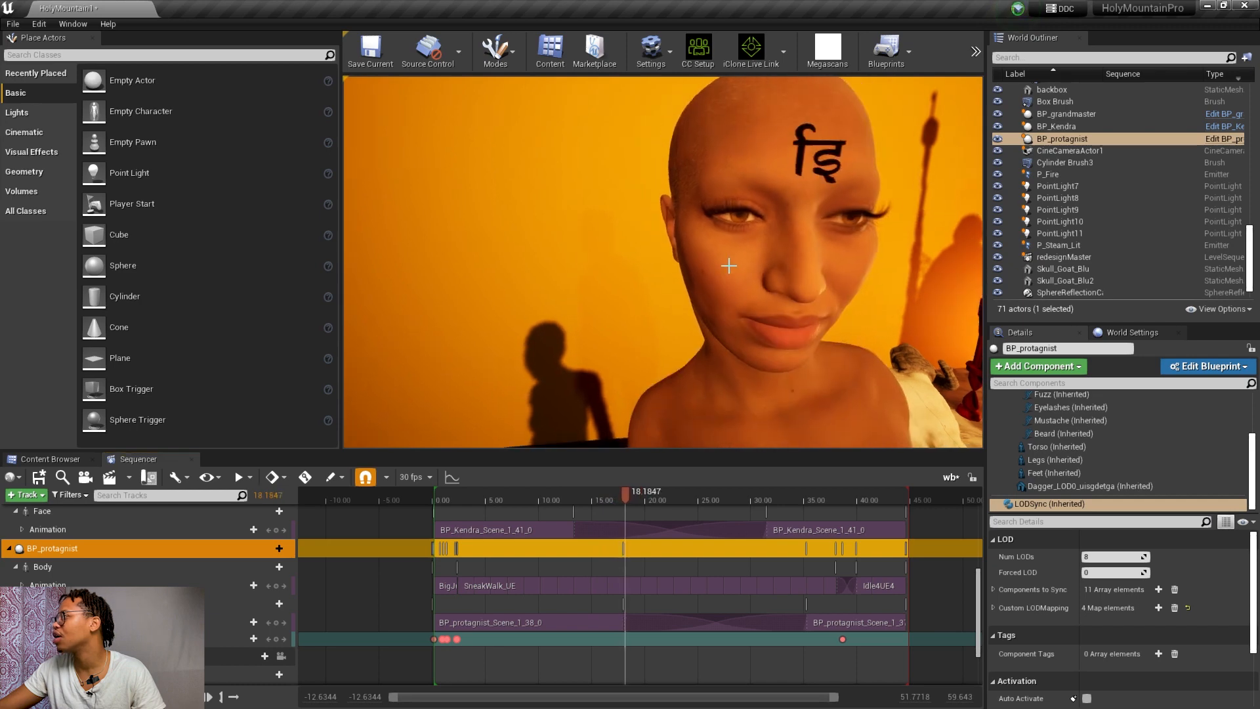
pyautogui.click(789, 257)
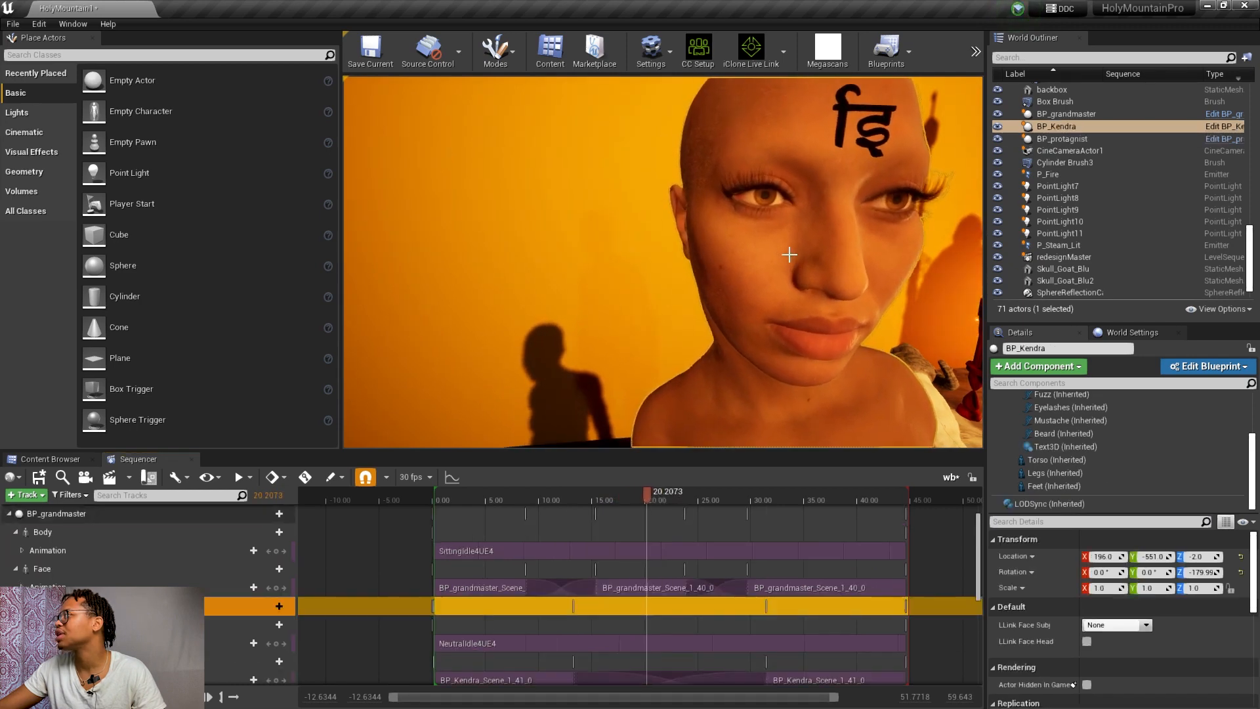
pyautogui.scroll(1, 1111, 418)
pyautogui.scroll(1, 1111, 416)
pyautogui.click(1103, 423)
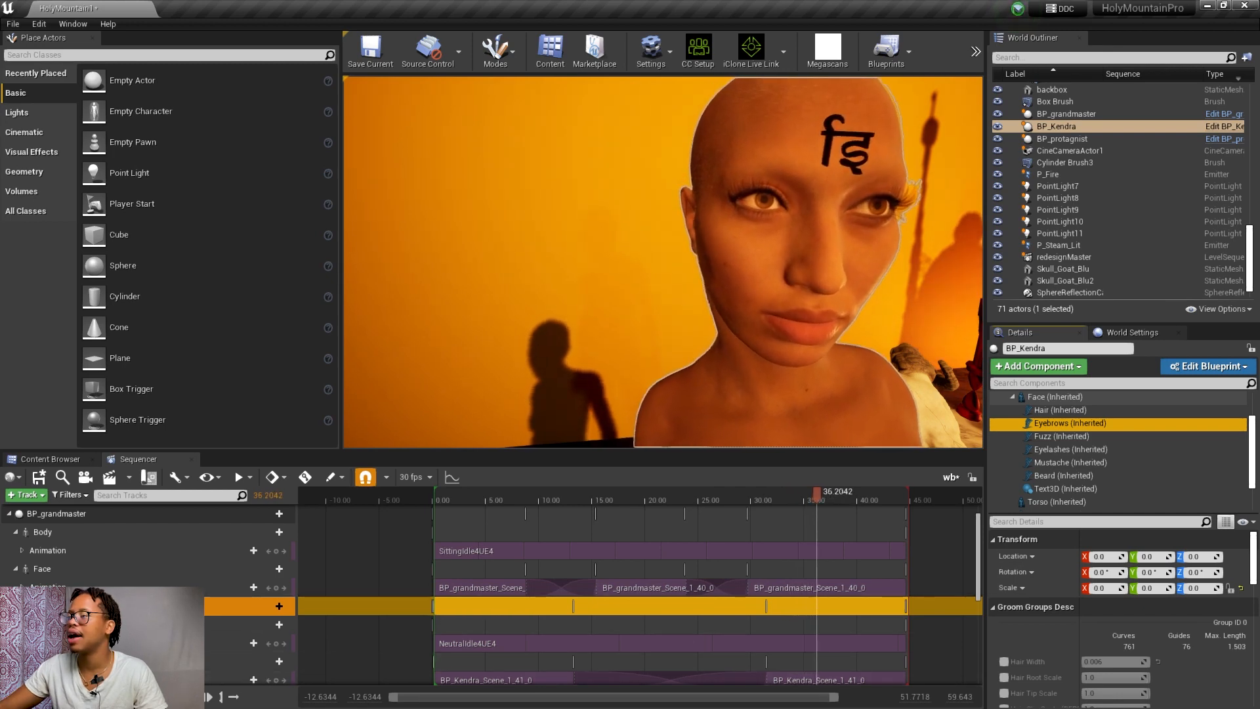
pyautogui.press('space')
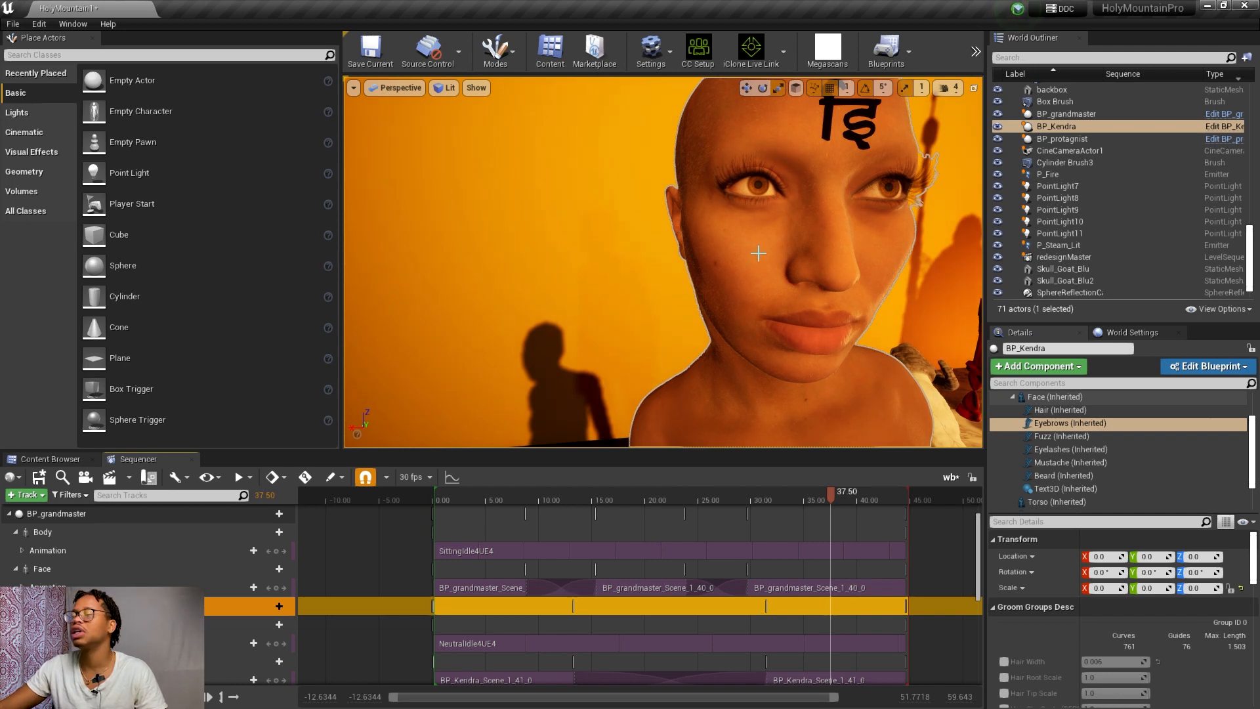
# - View the bearded character front-on, seated on the red throne between the goat skulls
pyautogui.press('s')
pyautogui.moveTo(707, 239); pyautogui.dragTo(719, 257, button='right')
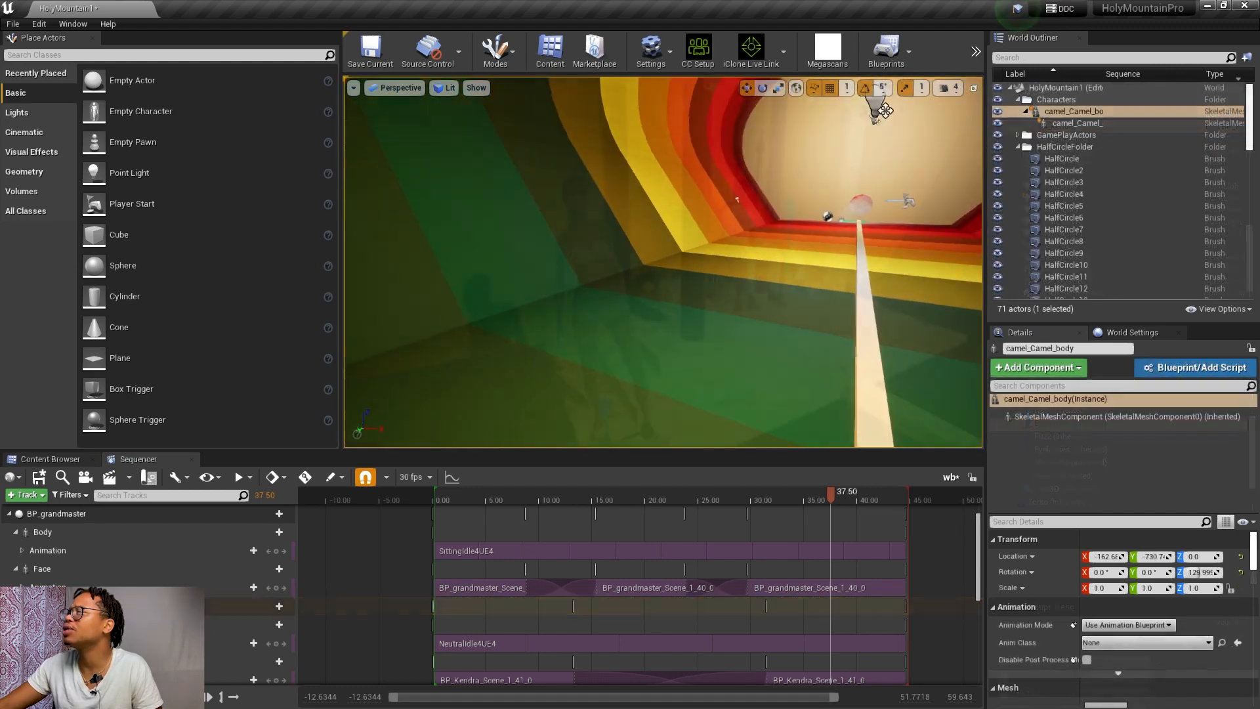
pyautogui.moveTo(886, 111); pyautogui.dragTo(512, 112, button='right')
pyautogui.press('w')
pyautogui.moveTo(936, 373)
pyautogui.mouseDown(button='right')
pyautogui.moveTo(918, 378)
pyautogui.moveTo(936, 373)
pyautogui.mouseUp(button='right')
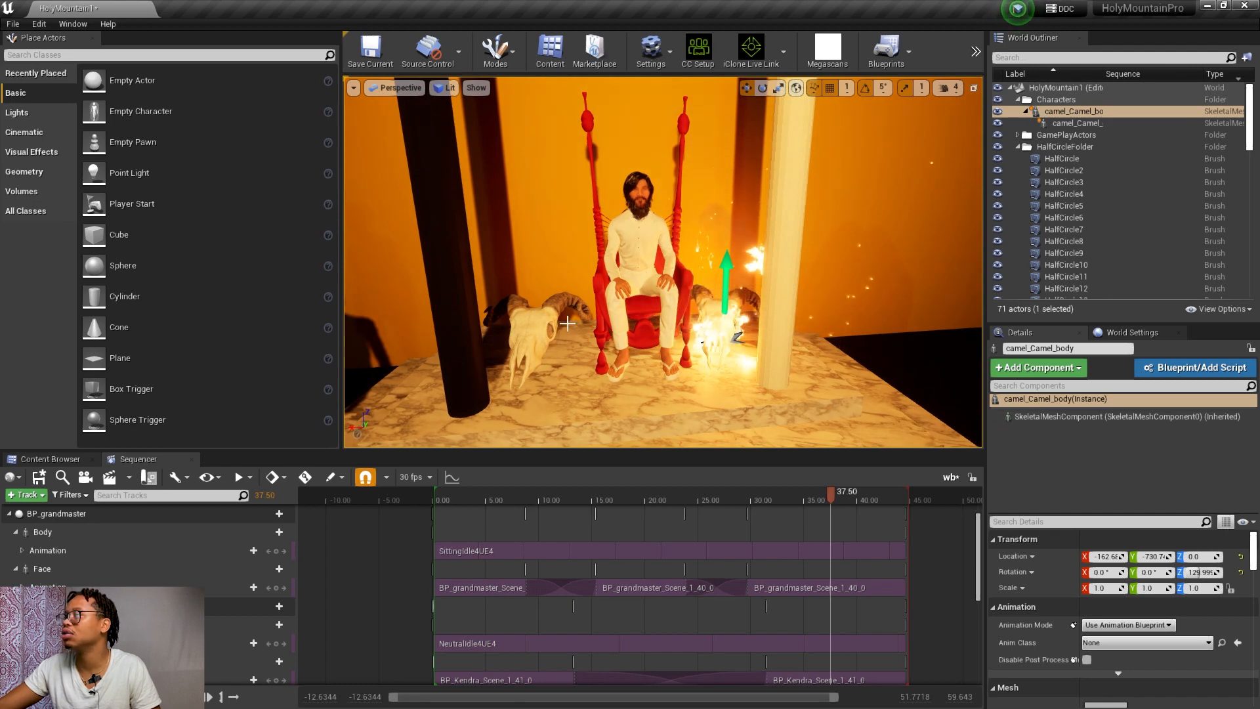
# - Select the P_Steam_Lit emitter beside the round opening in the tunnel's end wall and examine its steam
pyautogui.moveTo(568, 322); pyautogui.dragTo(197, 315, button='right')
pyautogui.press('s')
pyautogui.press('w')
pyautogui.press('w')
pyautogui.press('w')
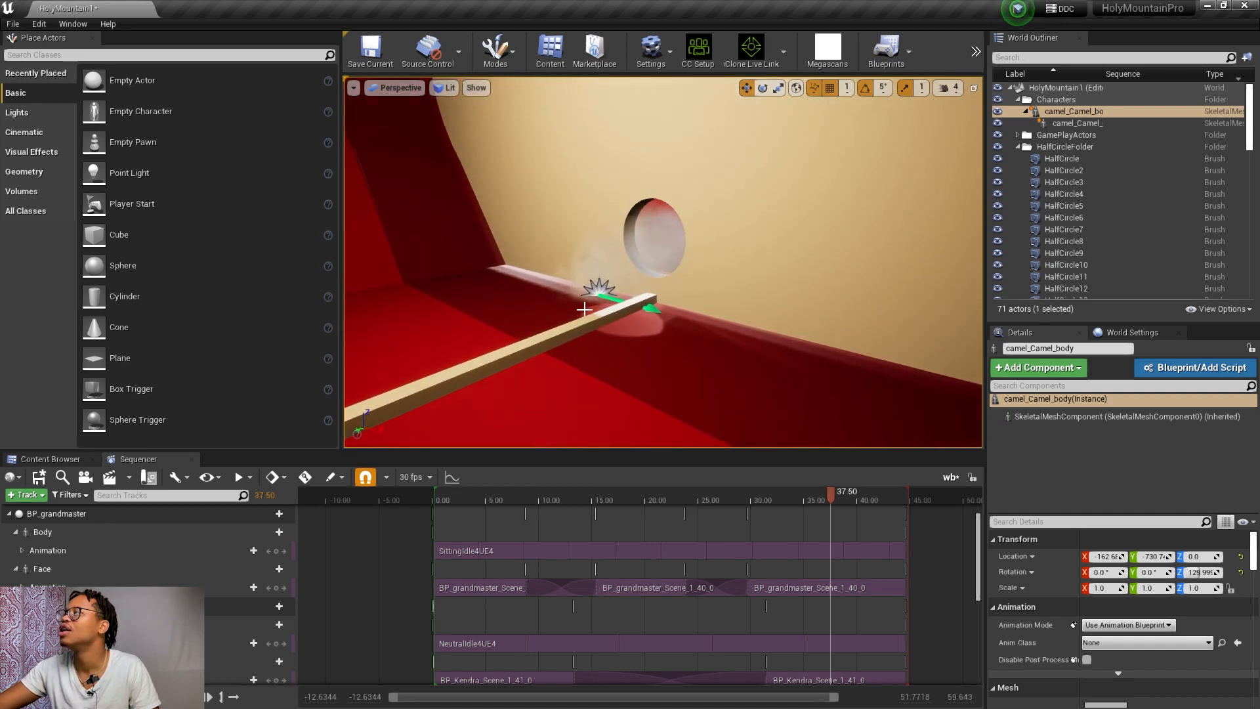
pyautogui.click(596, 292)
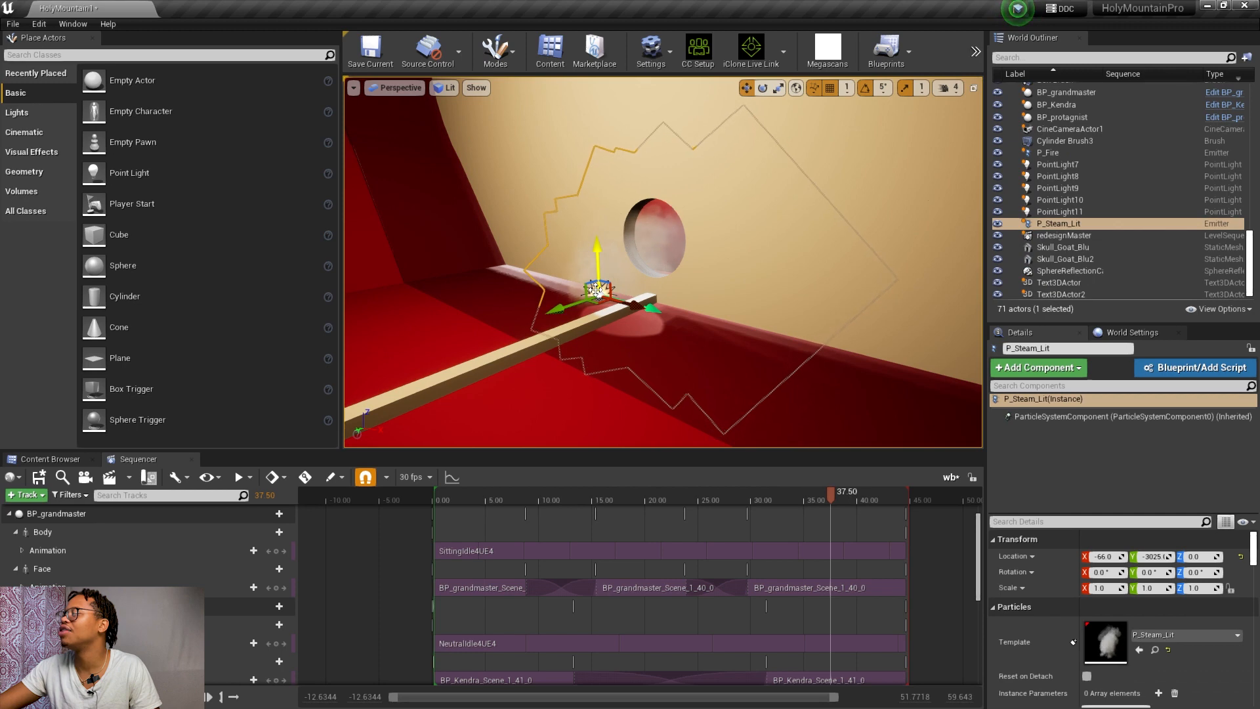
pyautogui.press('w')
pyautogui.moveTo(596, 292)
pyautogui.mouseDown(button='right')
pyautogui.moveTo(683, 282)
pyautogui.moveTo(774, 295)
pyautogui.moveTo(616, 288)
pyautogui.mouseUp(button='right')
pyautogui.press('s')
pyautogui.moveTo(553, 432)
pyautogui.mouseDown(button='right')
pyautogui.moveTo(576, 436)
pyautogui.moveTo(553, 432)
pyautogui.mouseUp(button='right')
pyautogui.press('s')
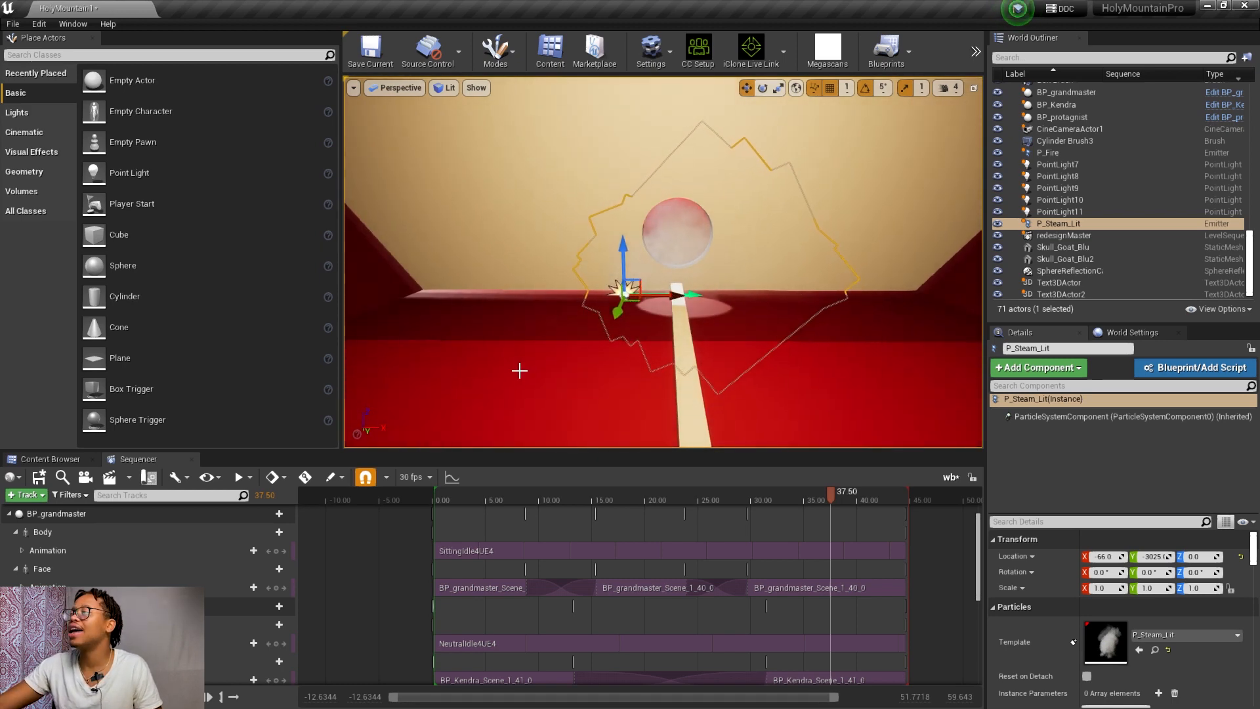
# - View the coloured tunnel from the opening's end toward the stage with the characters and camel
pyautogui.moveTo(519, 371); pyautogui.dragTo(377, 372, button='right')
pyautogui.press('w')
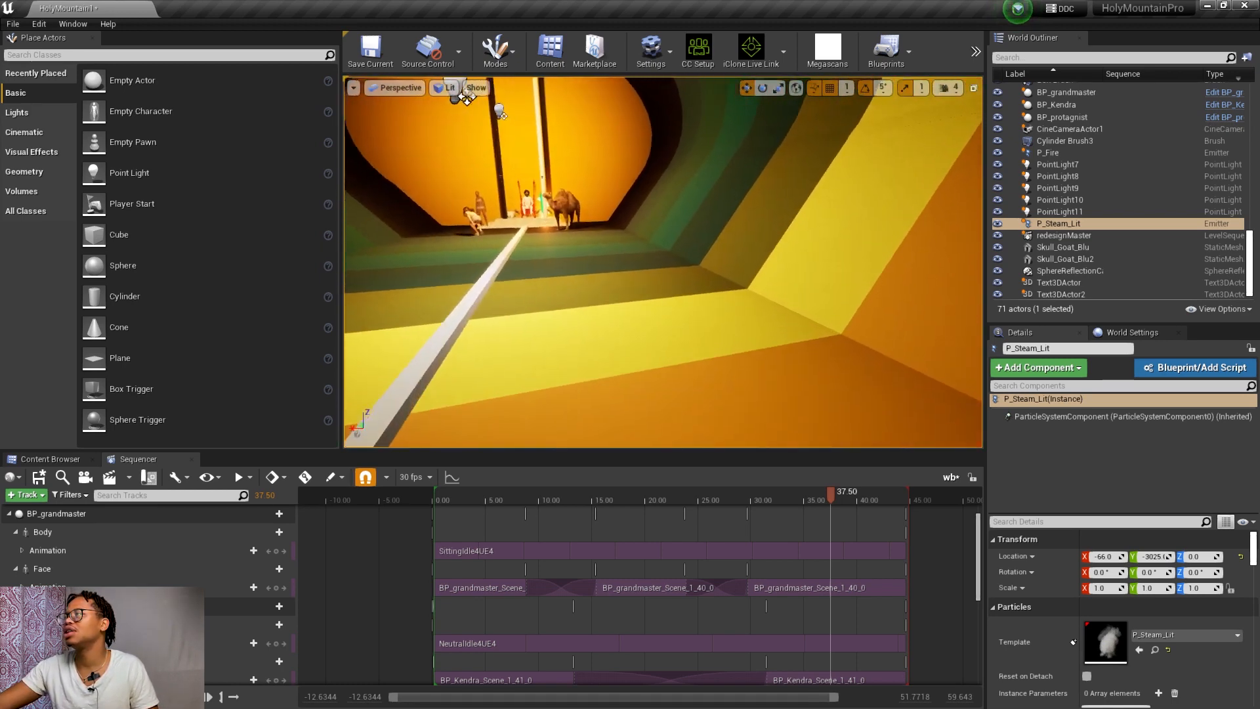
pyautogui.press('w')
pyautogui.moveTo(663, 263); pyautogui.dragTo(588, 256, button='right')
pyautogui.press('s')
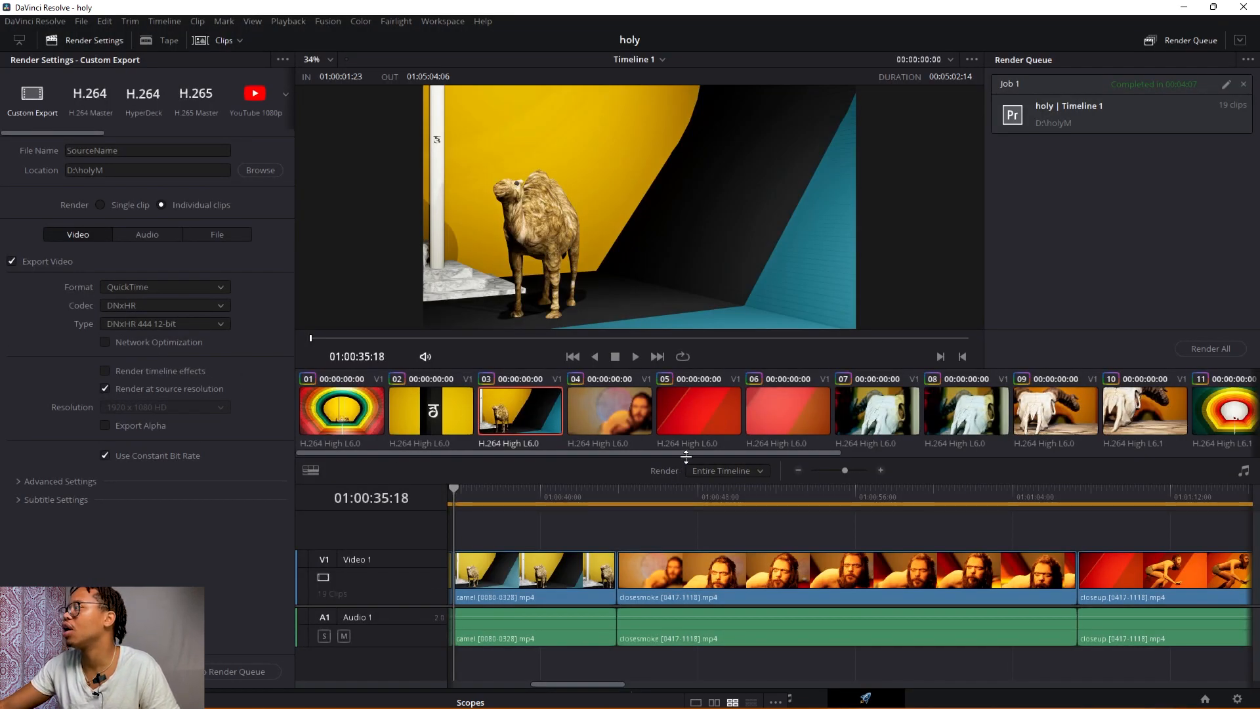
# - Switch to the holy project in DaVinci Resolve, show clip 01, and open the Color page
pyautogui.moveTo(691, 451); pyautogui.dragTo(659, 463)
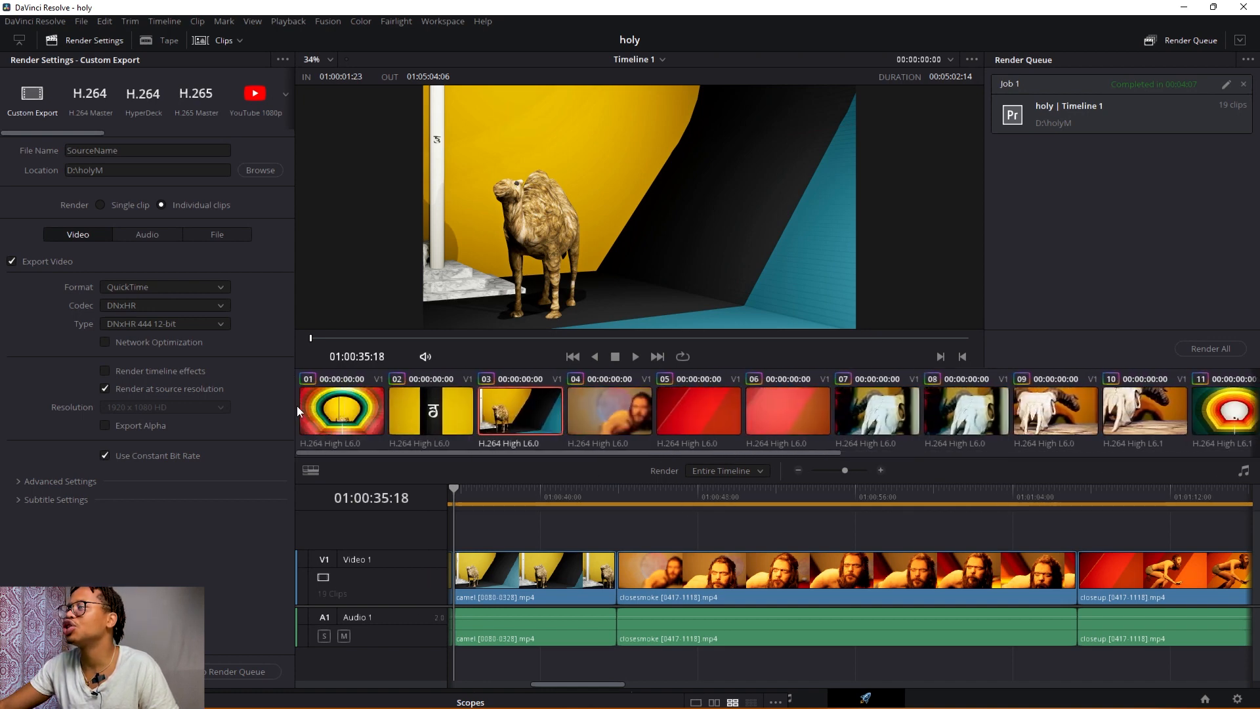
pyautogui.click(334, 403)
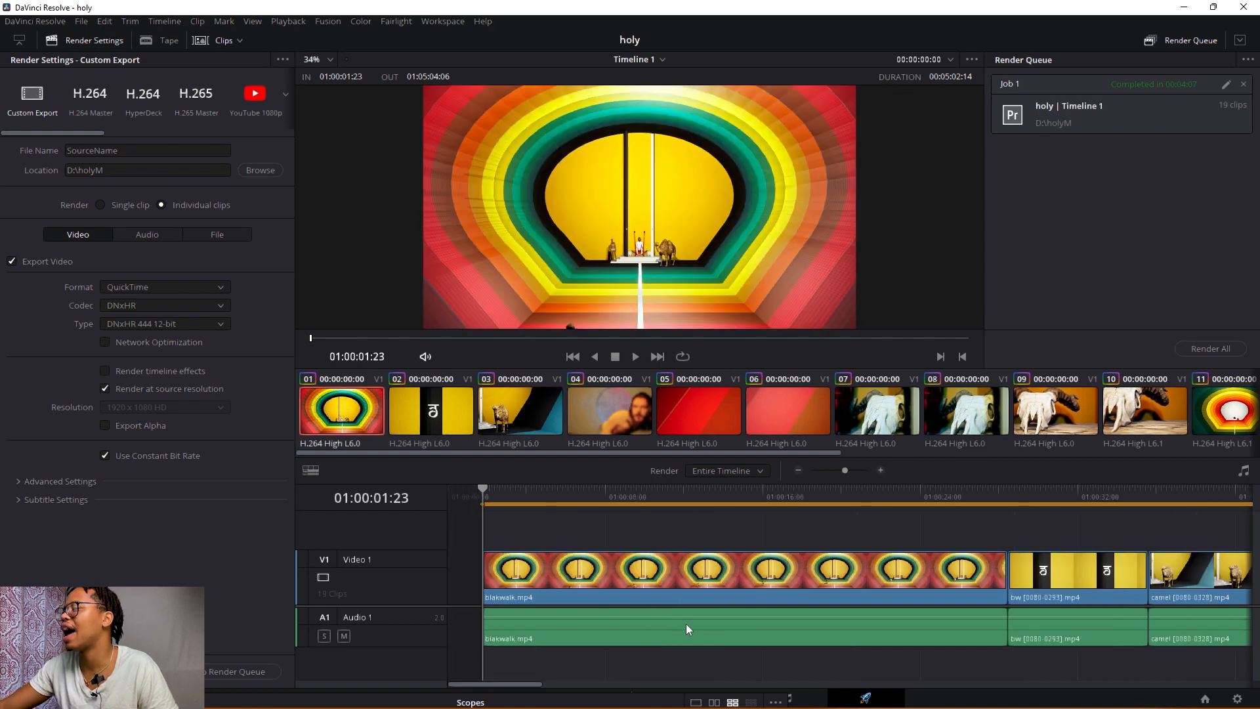
pyautogui.moveTo(560, 703); pyautogui.dragTo(310, 708)
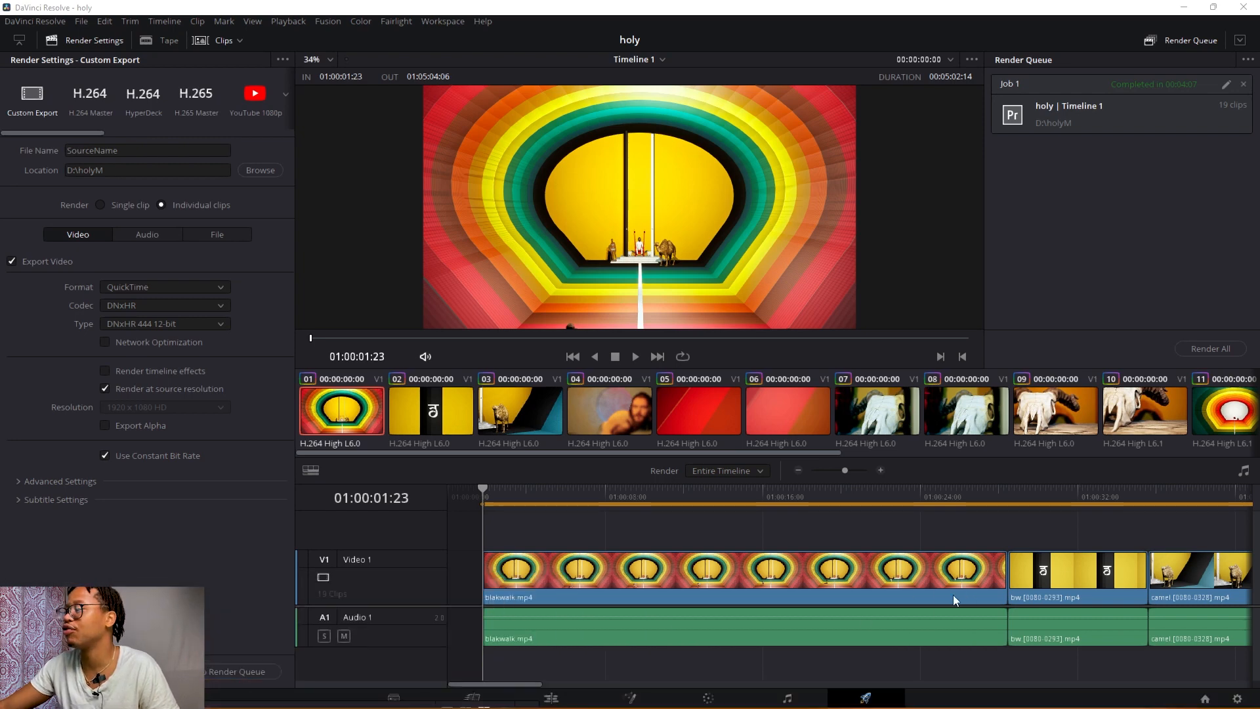
pyautogui.click(628, 698)
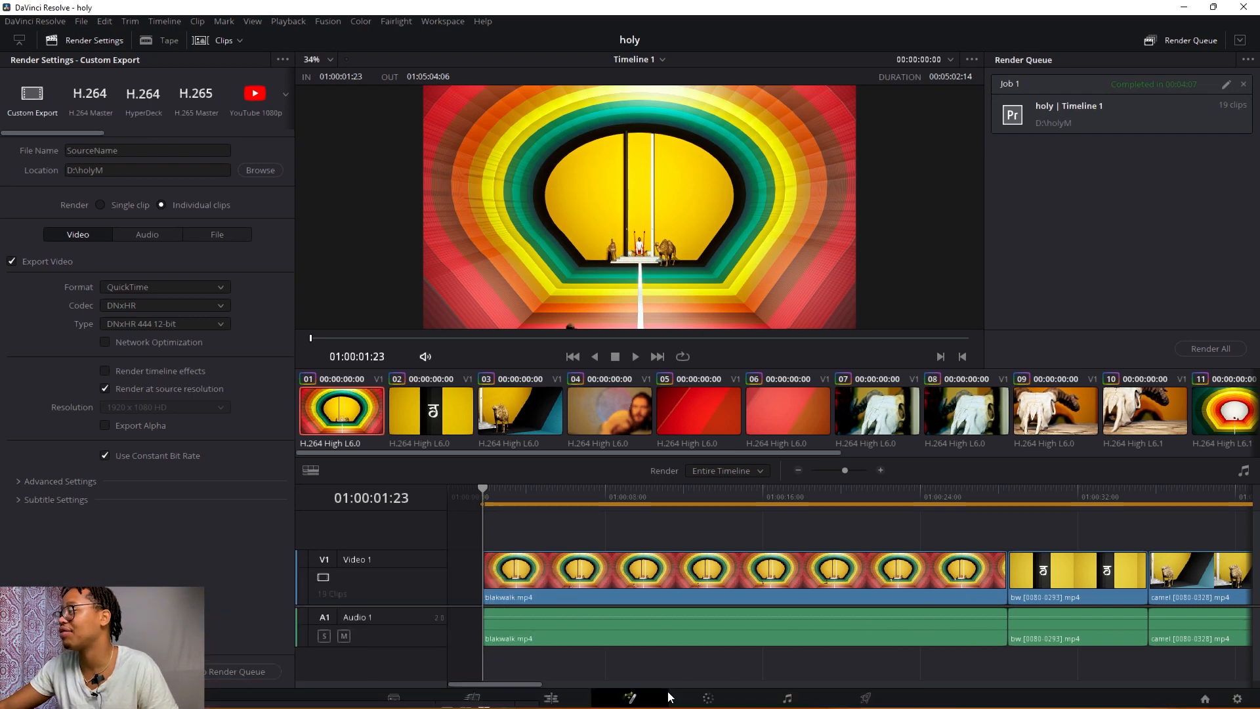
pyautogui.click(708, 698)
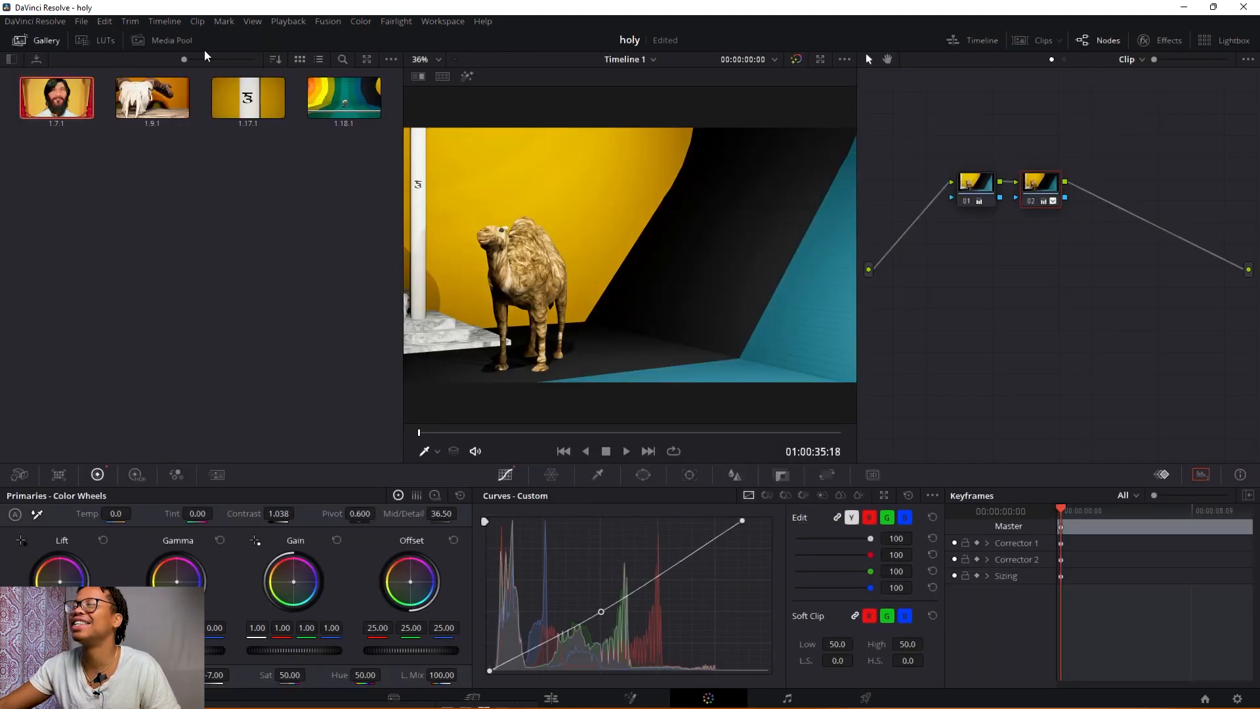
# - Hide the Gallery and the node graph, and show the timeline's clip thumbnails
pyautogui.click(45, 41)
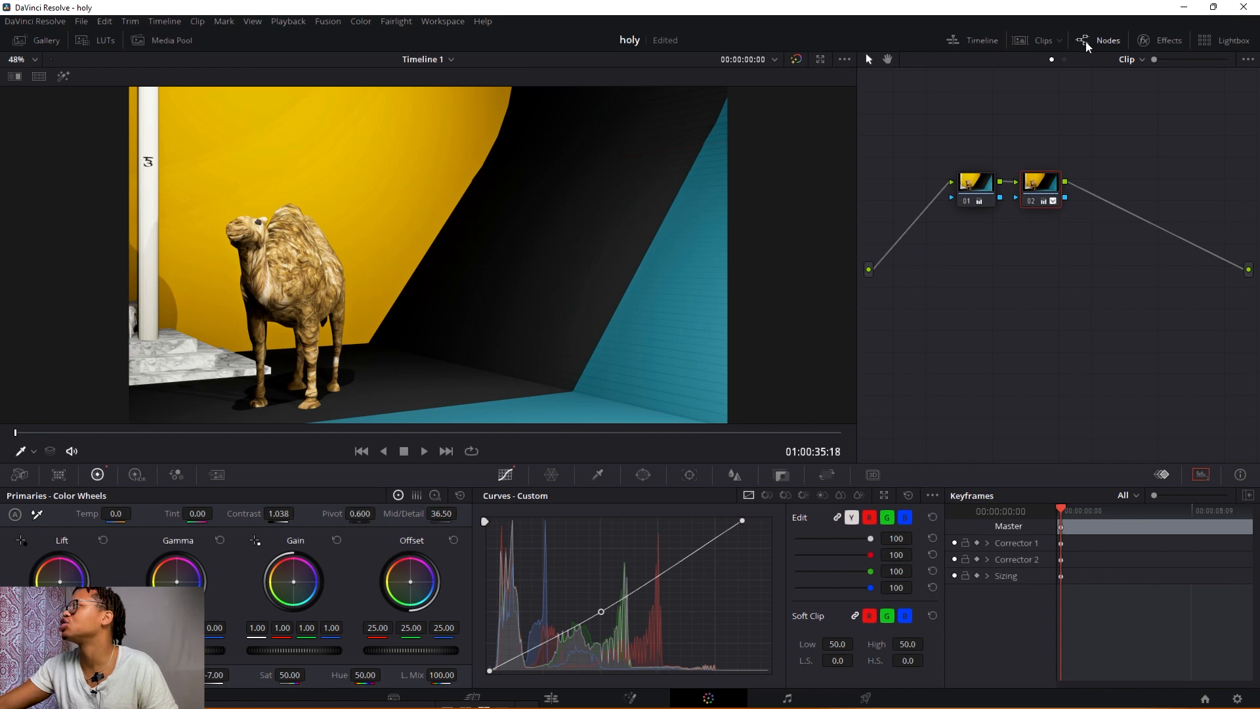
pyautogui.click(1103, 41)
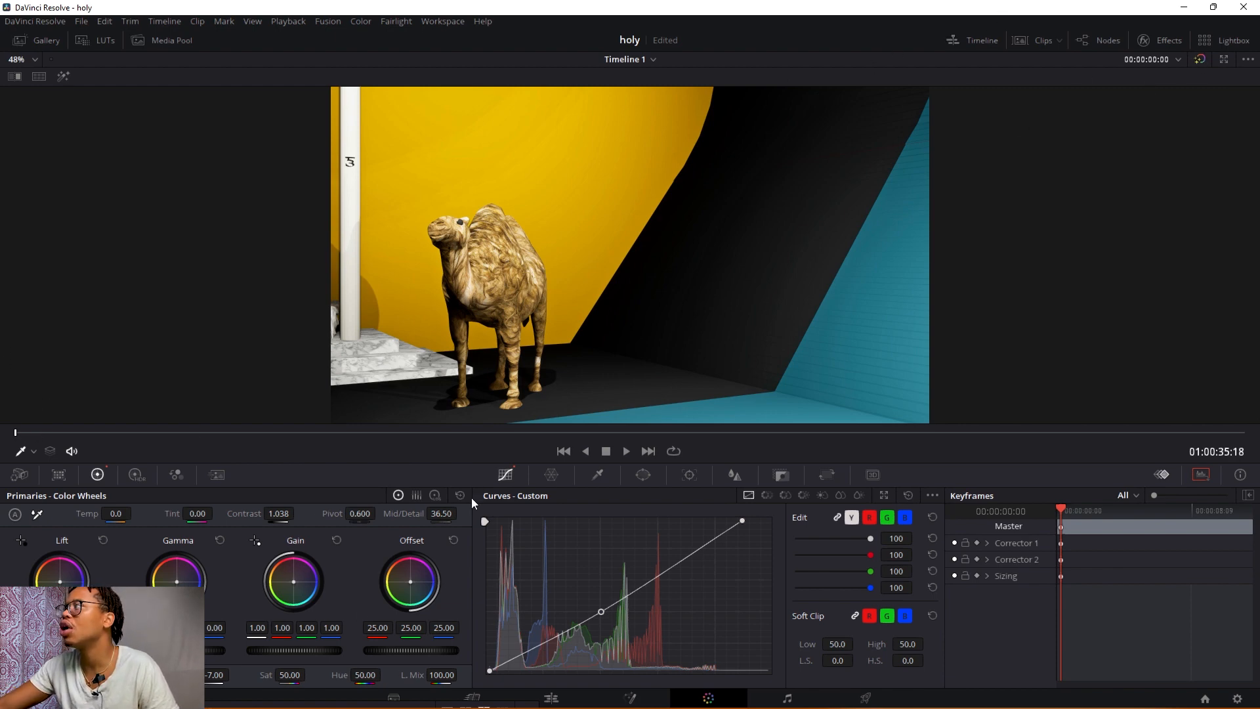
pyautogui.click(1043, 41)
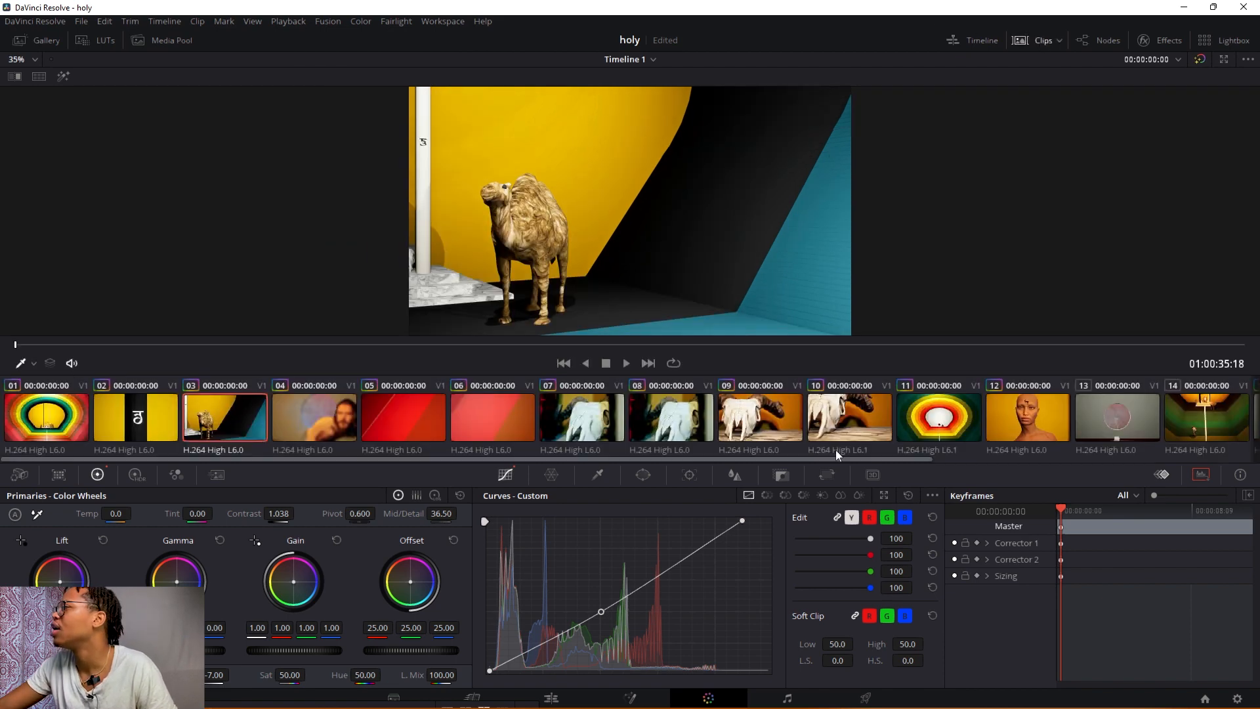
# - Show clip 04 at 00:00:04:26, and compare the frame with its color grade bypassed and enabled
pyautogui.click(287, 420)
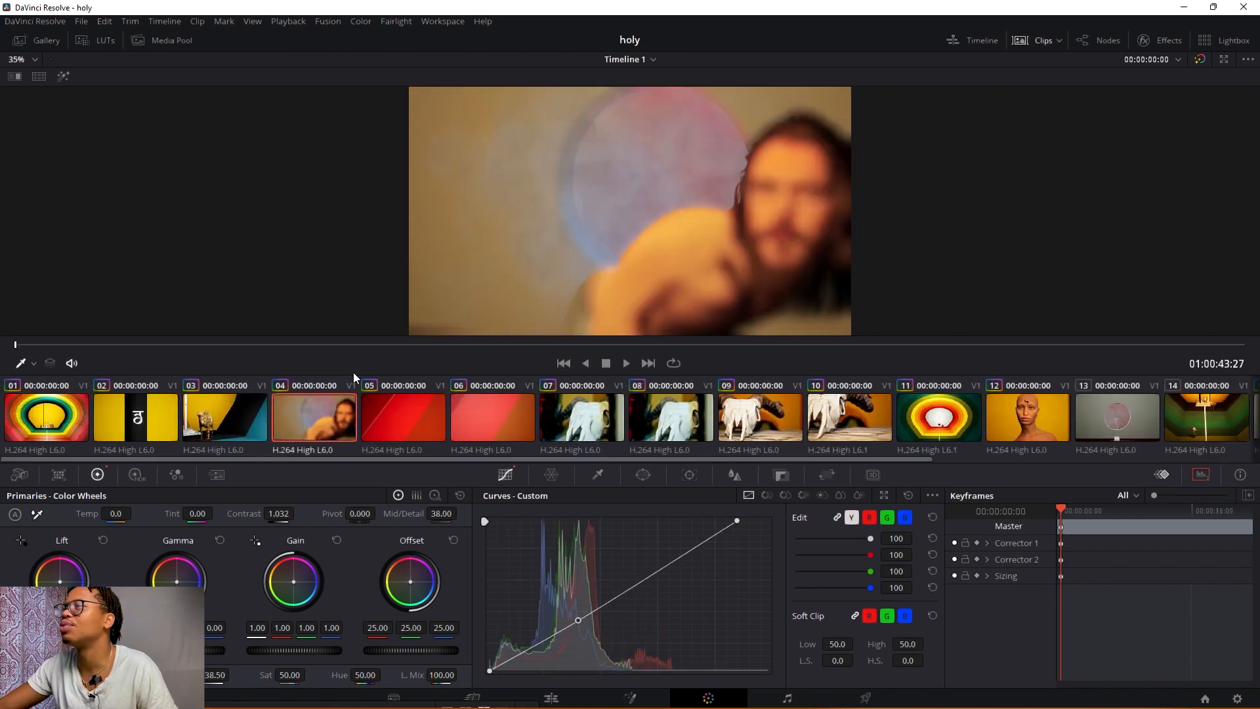
pyautogui.moveTo(238, 344); pyautogui.dragTo(270, 348)
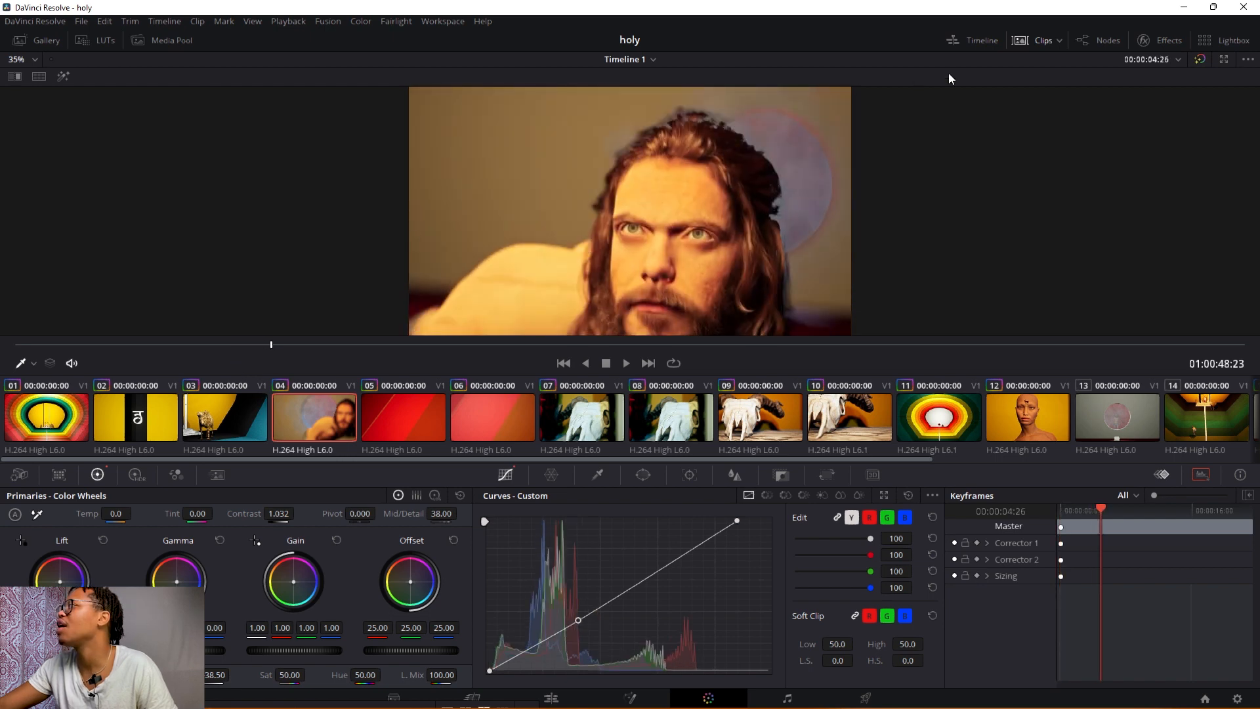
pyautogui.click(1202, 59)
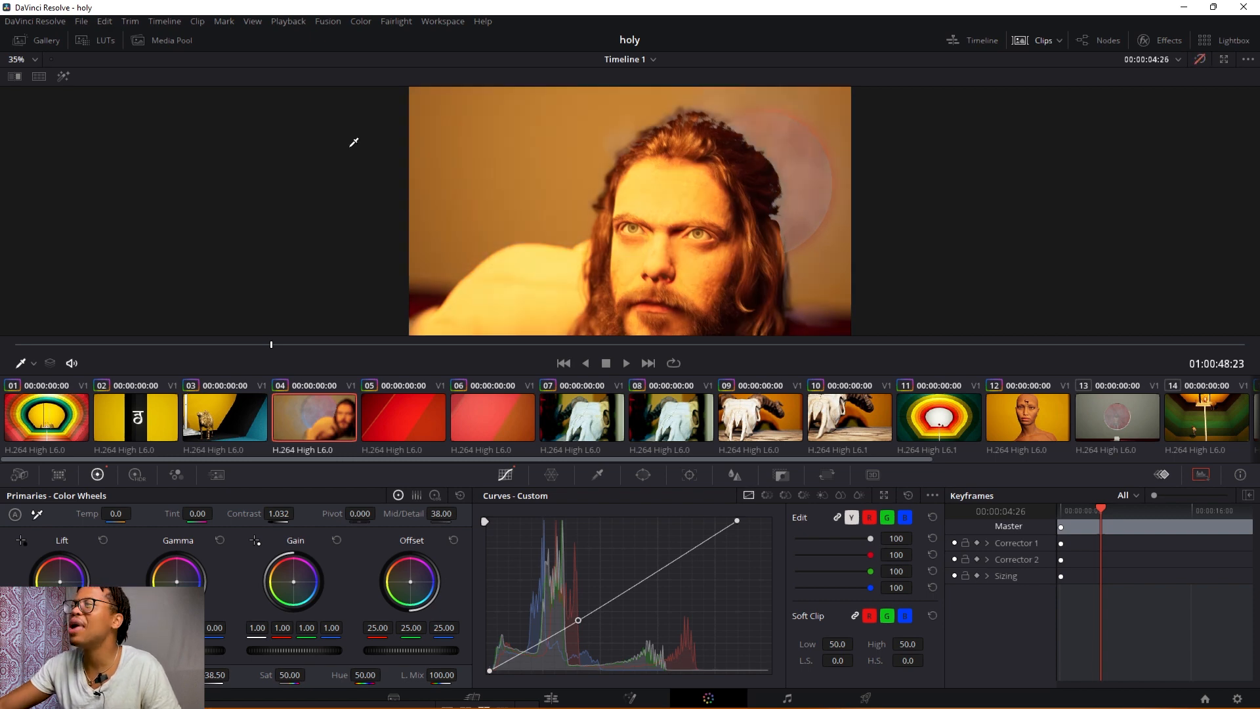
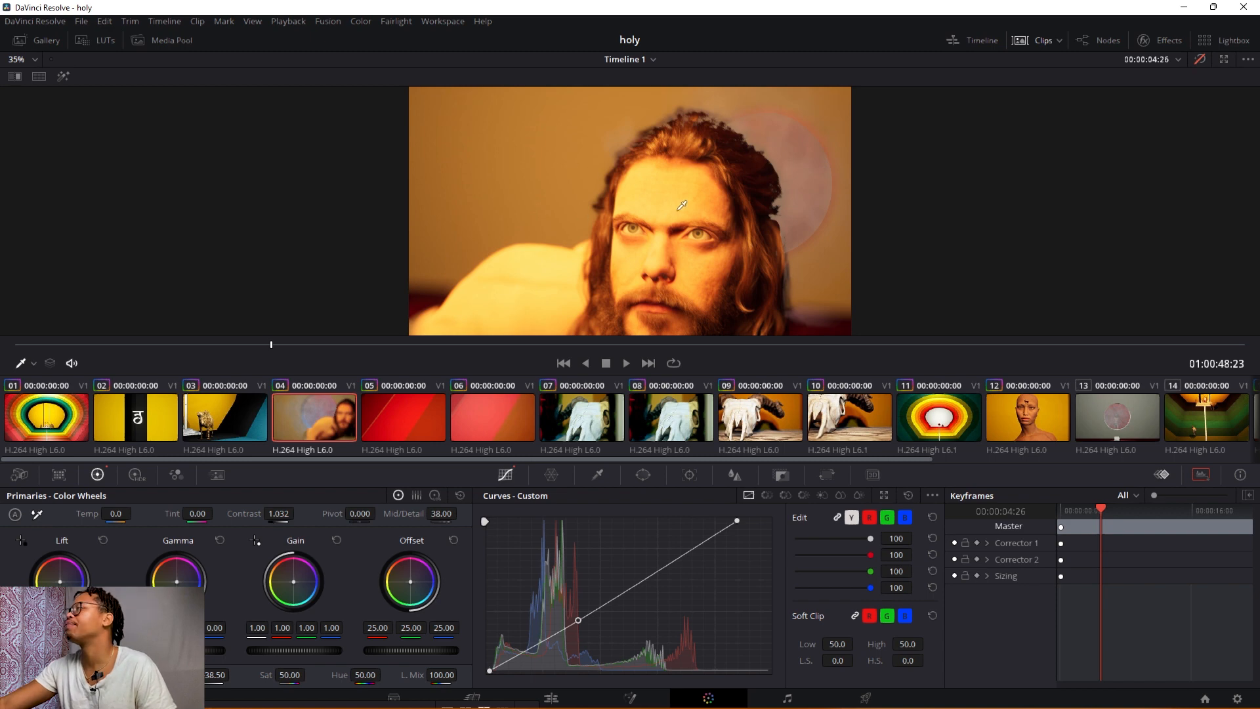
pyautogui.click(1199, 60)
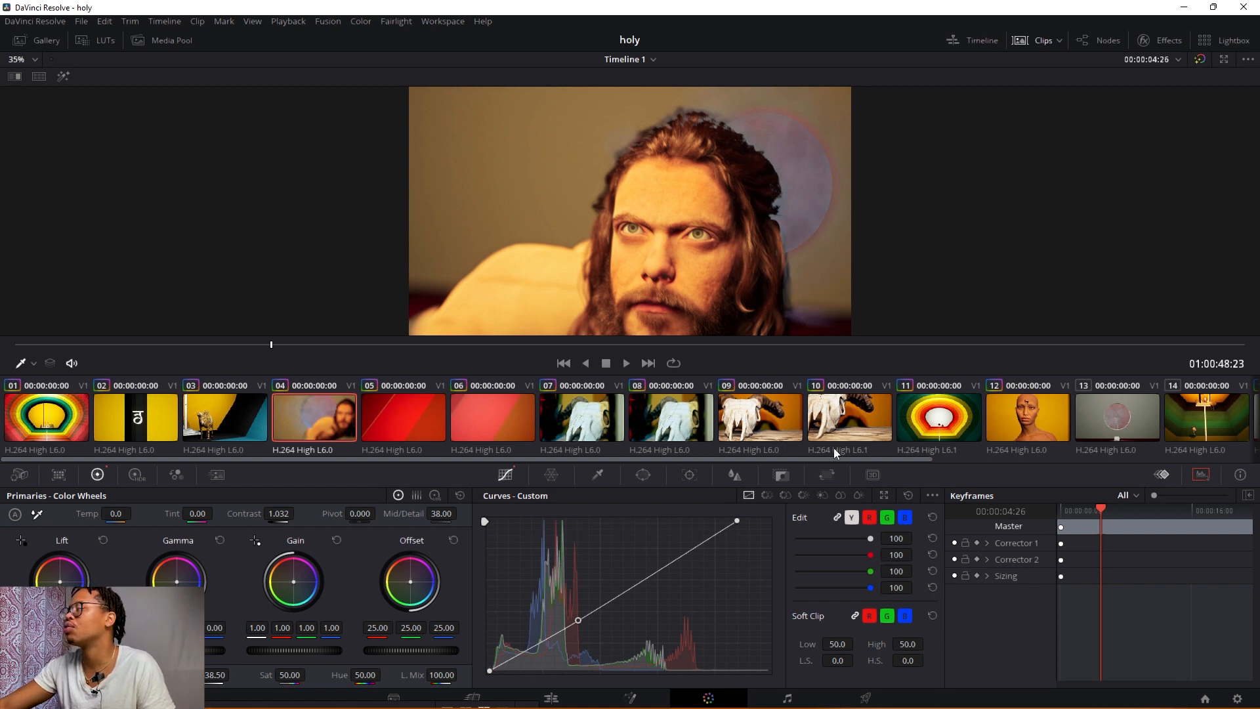
# - View the tunnel shot in clip 11 and the bald character's portrait in clip 12
pyautogui.click(917, 422)
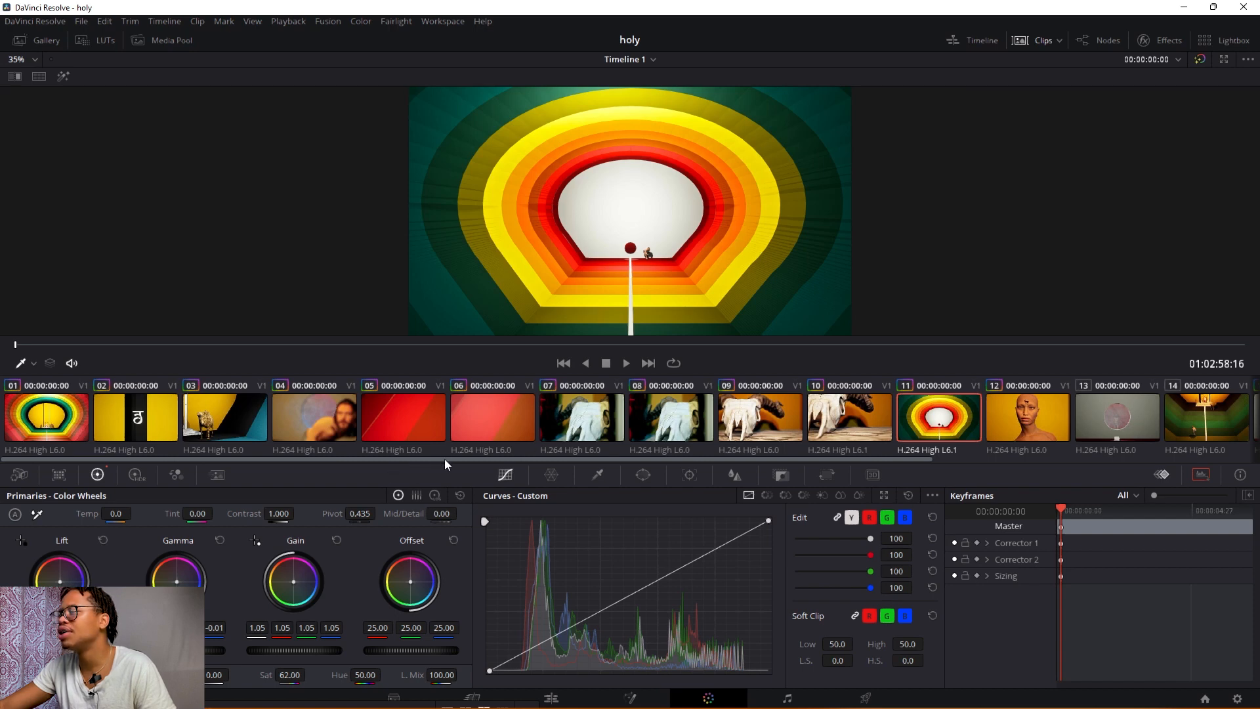
pyautogui.moveTo(444, 459); pyautogui.dragTo(804, 461)
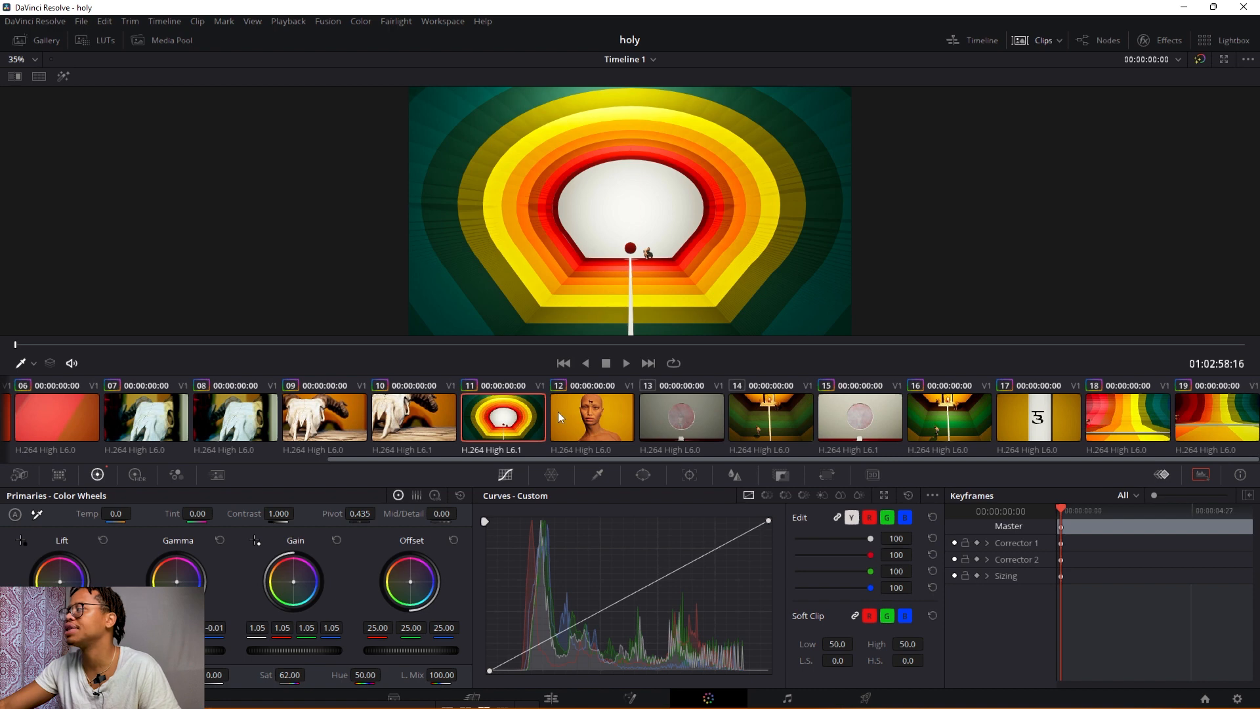
pyautogui.click(586, 420)
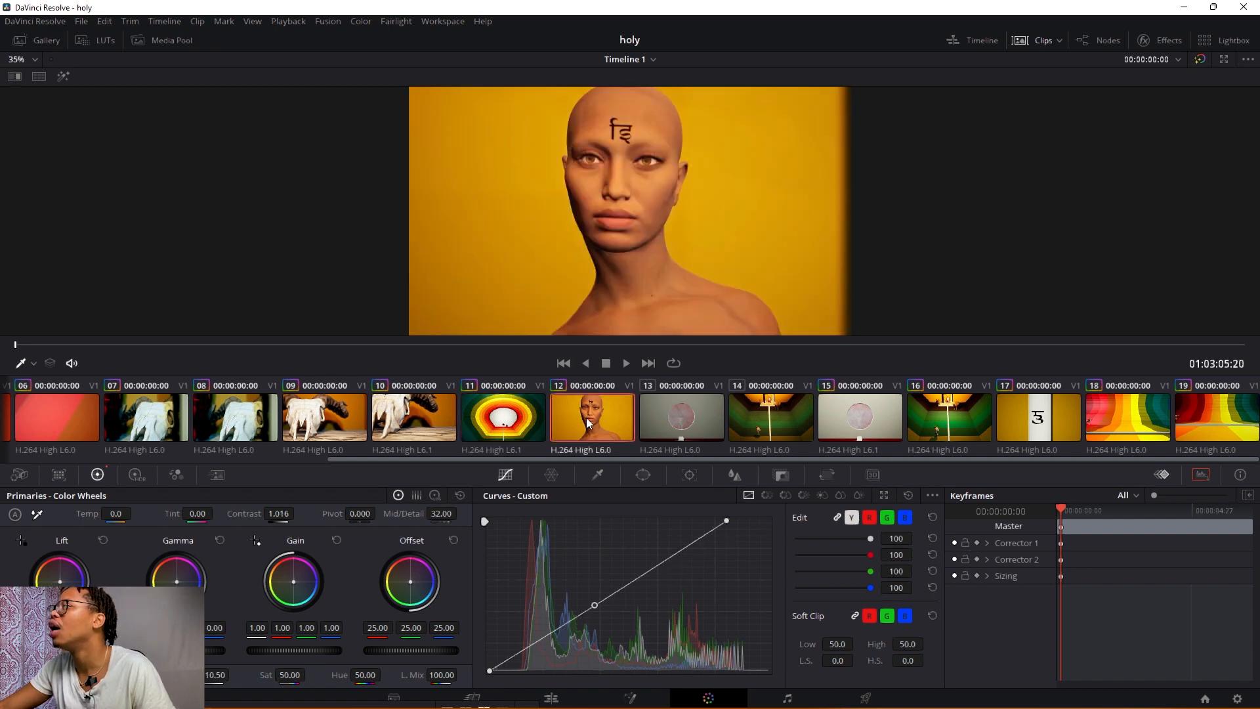
# - Compare clip 12 with its color grade bypassed and enabled twice, and return to the timeline's first clips
pyautogui.click(1202, 60)
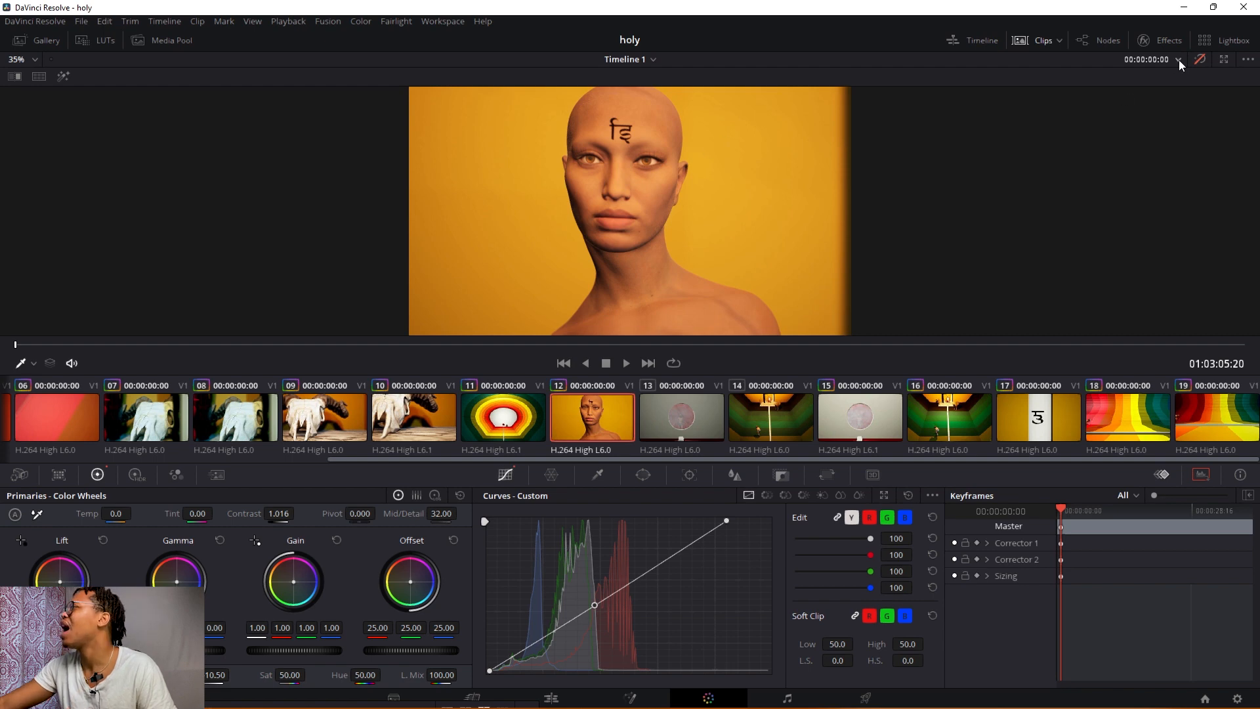
pyautogui.click(1200, 60)
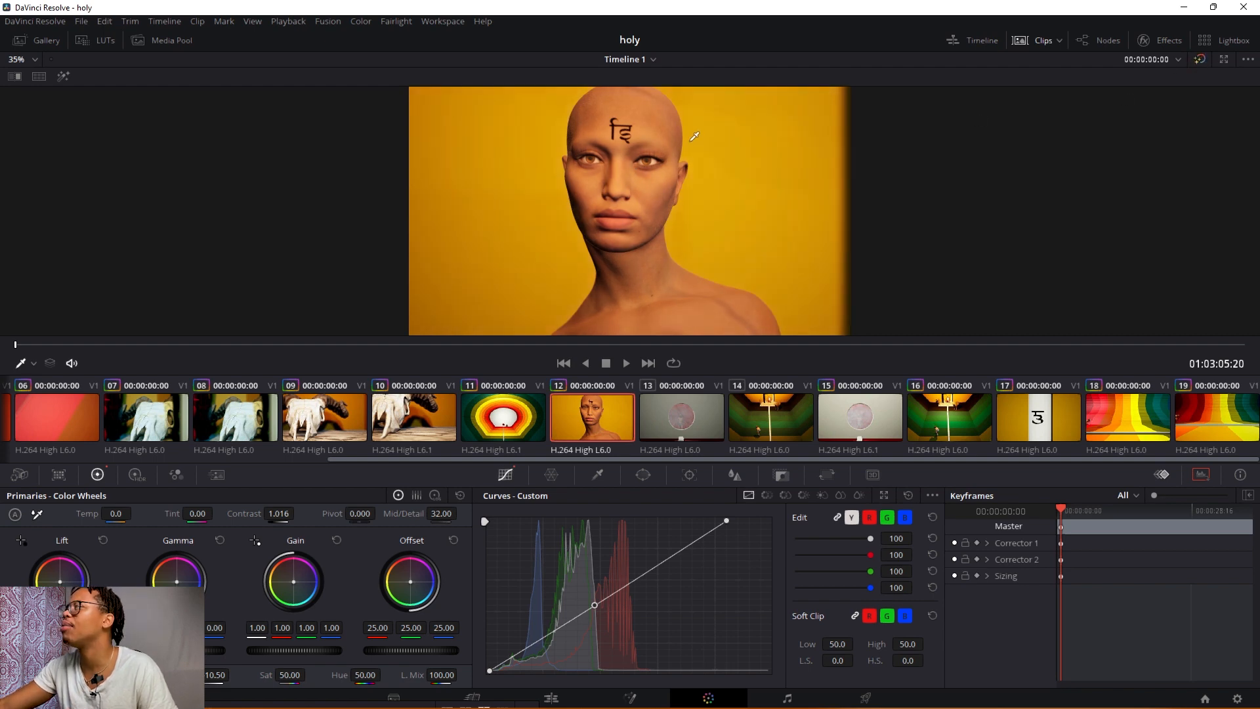
pyautogui.click(1200, 60)
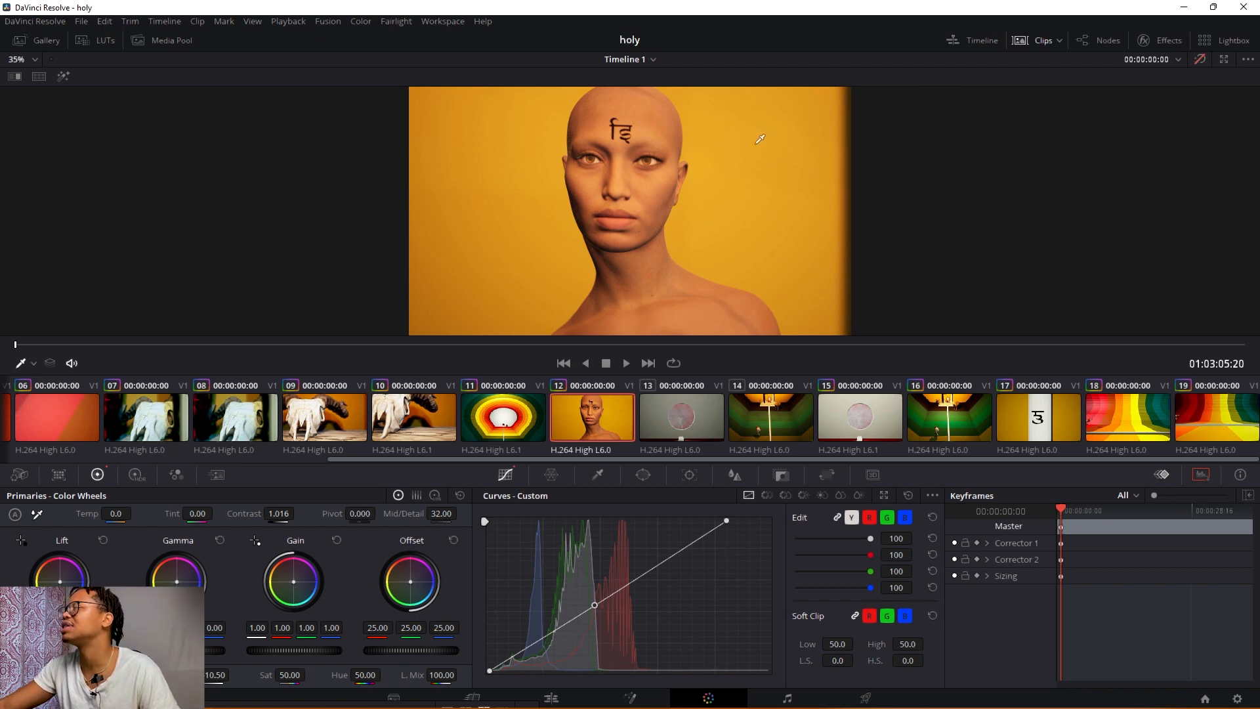
pyautogui.click(1200, 61)
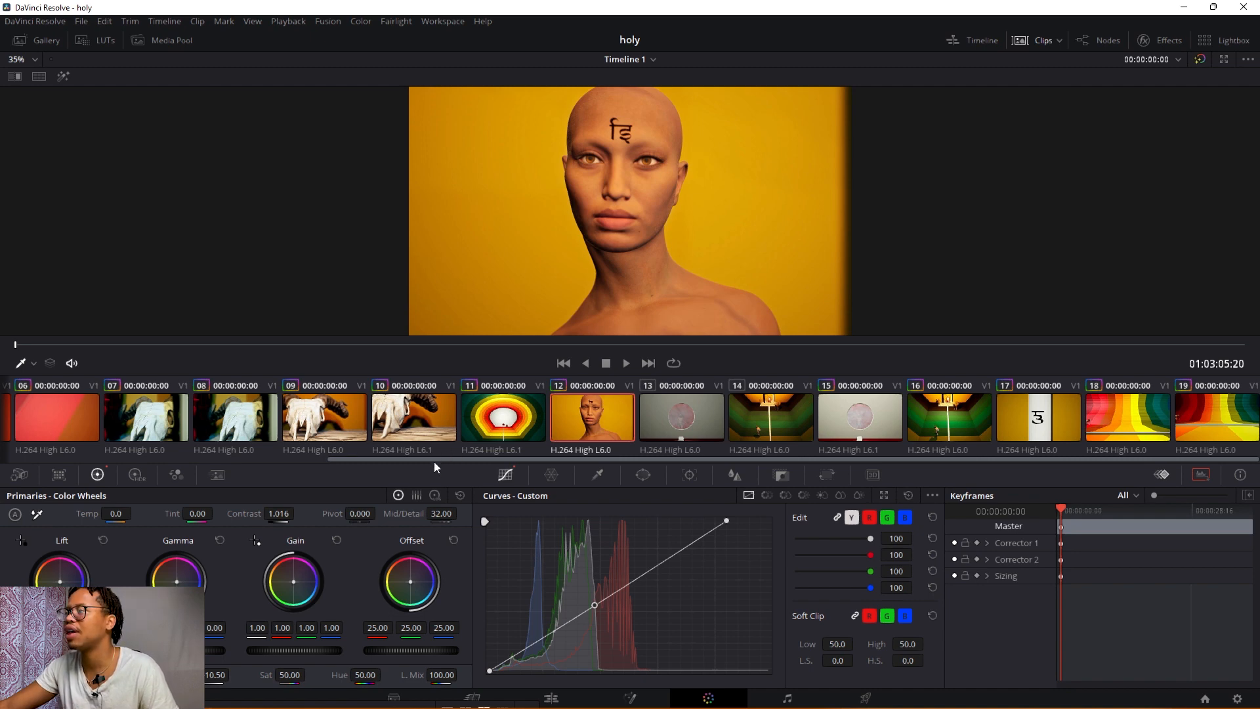
pyautogui.moveTo(445, 458); pyautogui.dragTo(26, 206)
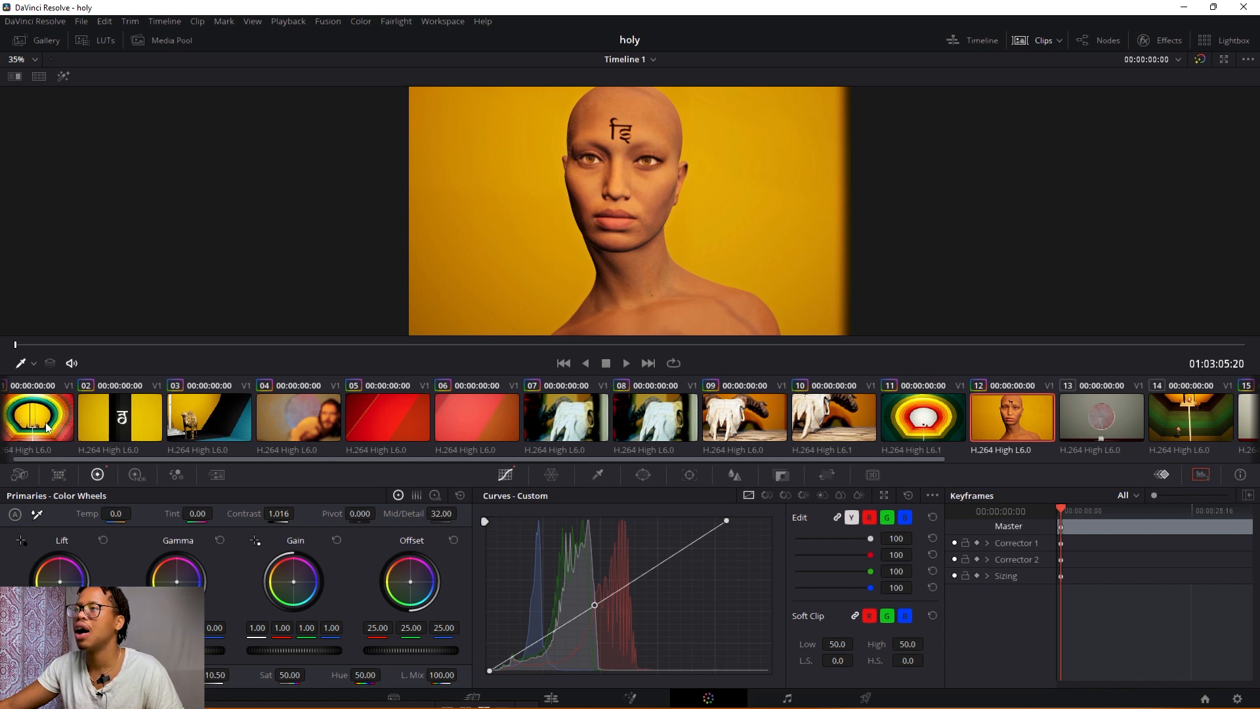
# - Show the rainbow-striped set in clip 18 and play the crouching man's walk from its start
pyautogui.moveTo(120, 457); pyautogui.dragTo(436, 454)
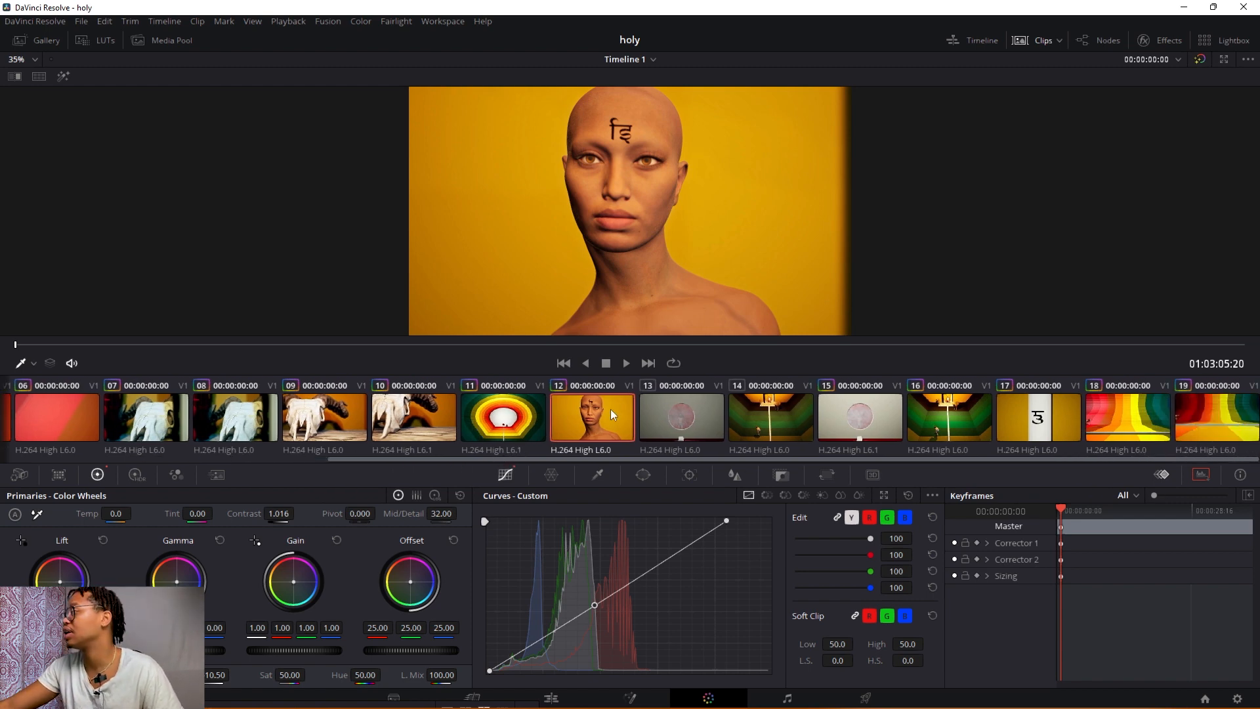
pyautogui.click(1125, 412)
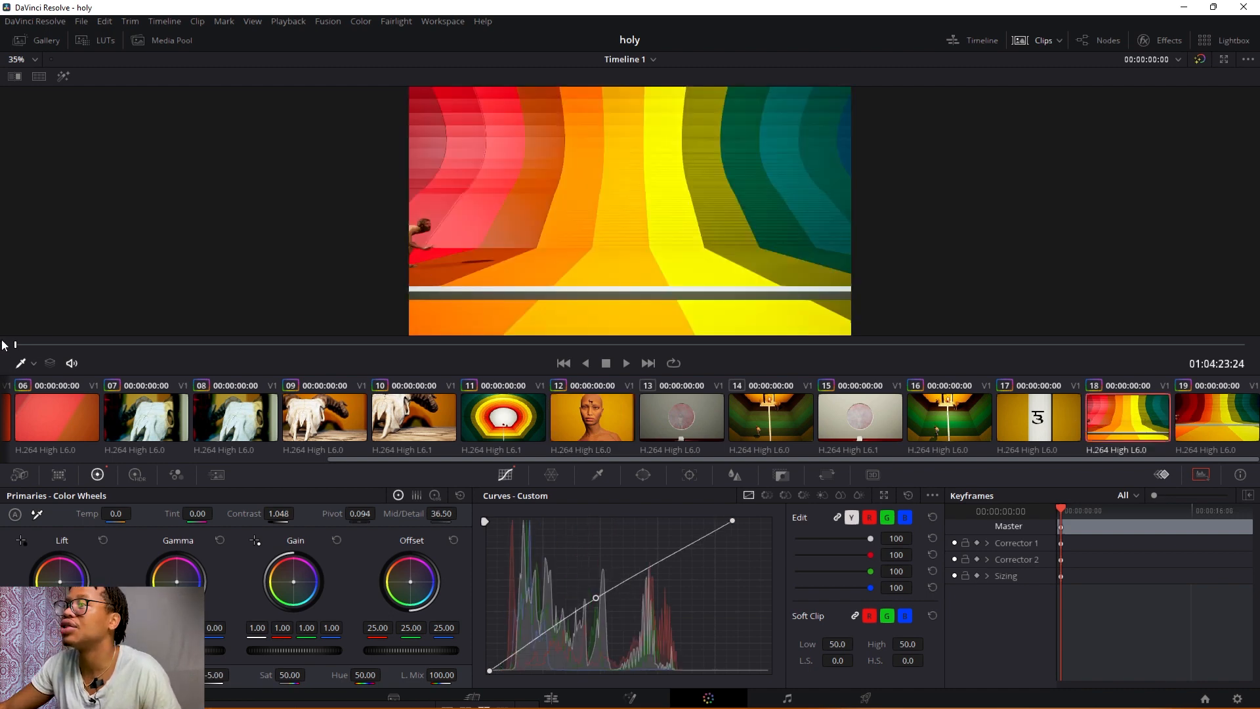
pyautogui.press('space')
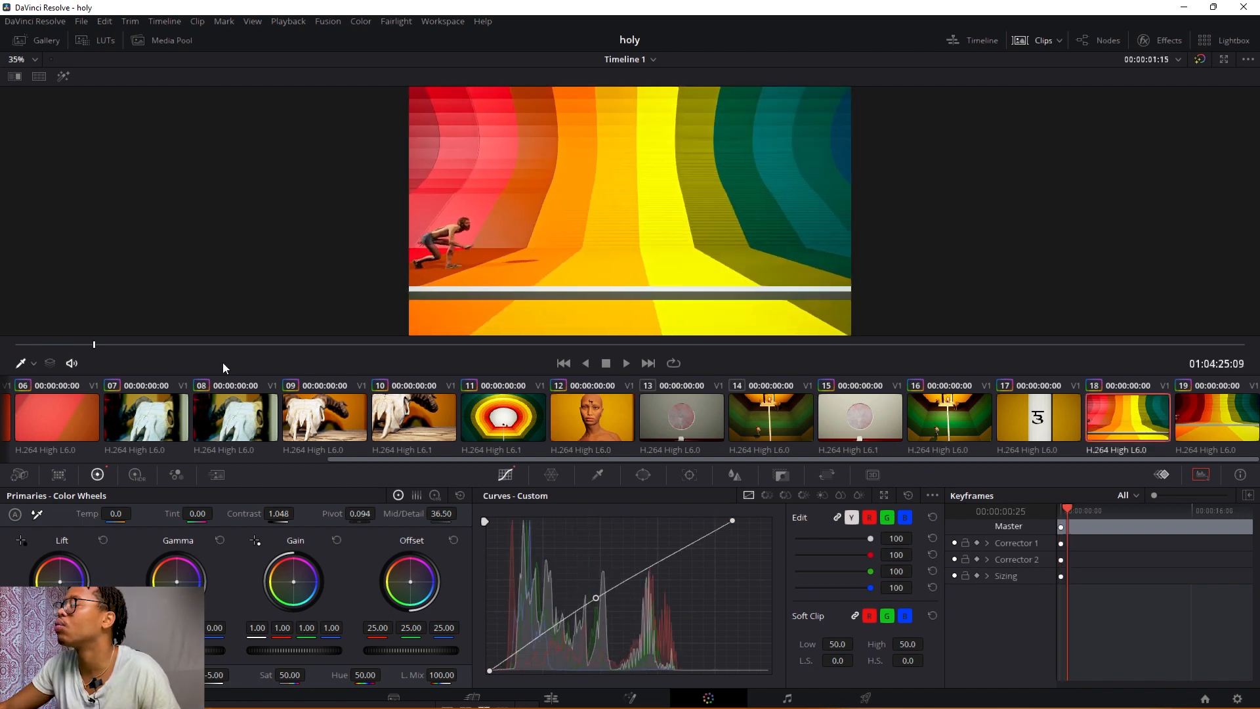
pyautogui.click(628, 365)
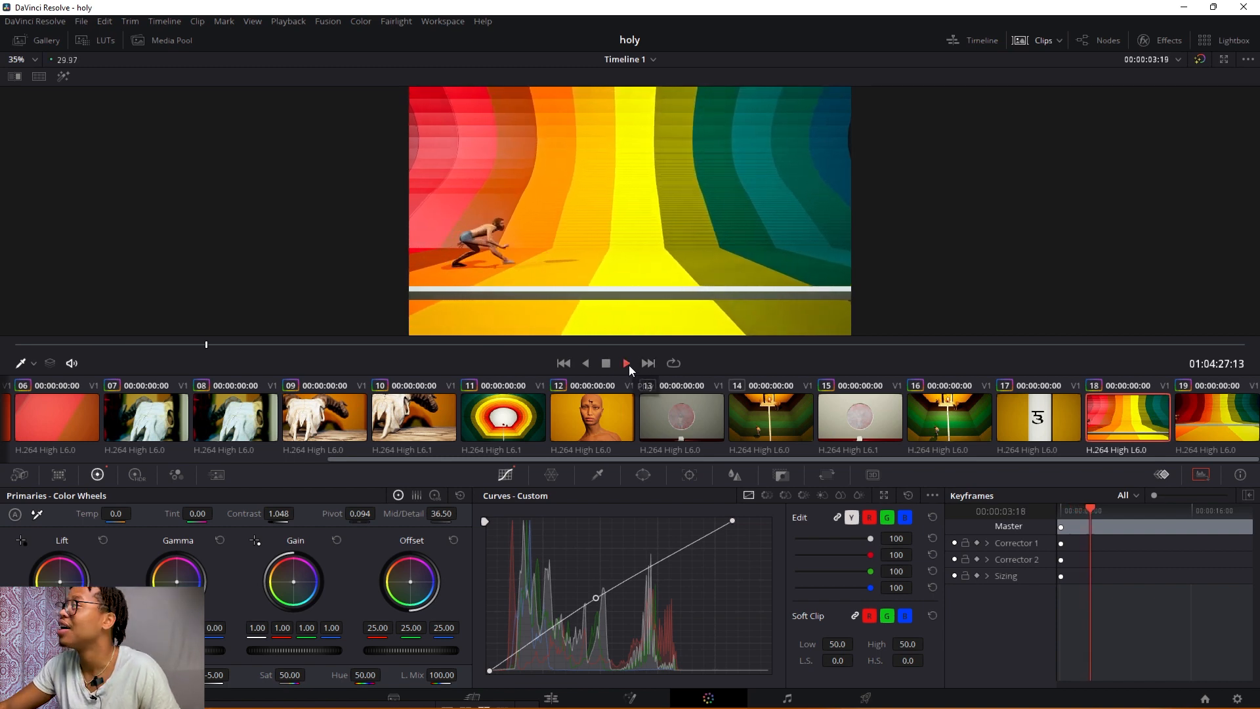
# - Compare clip 18 with its color grade bypassed and enabled, stopping playback at 00:00:11:27
pyautogui.click(1200, 59)
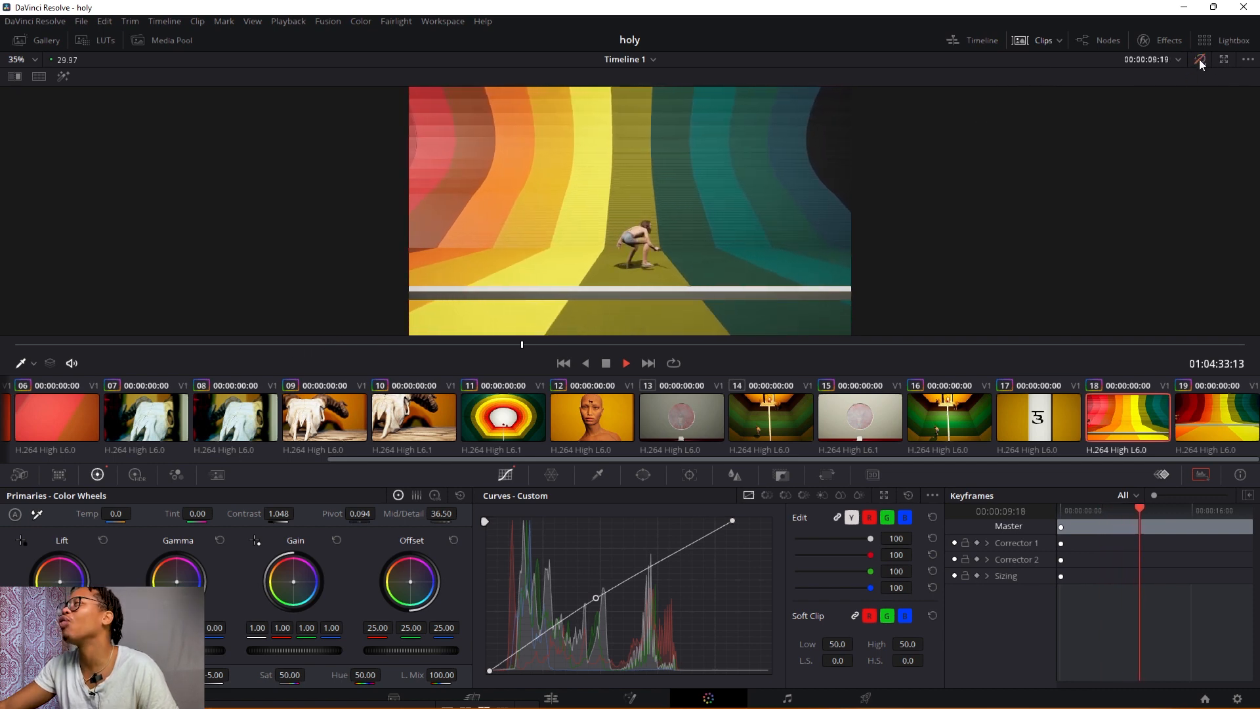
pyautogui.click(609, 363)
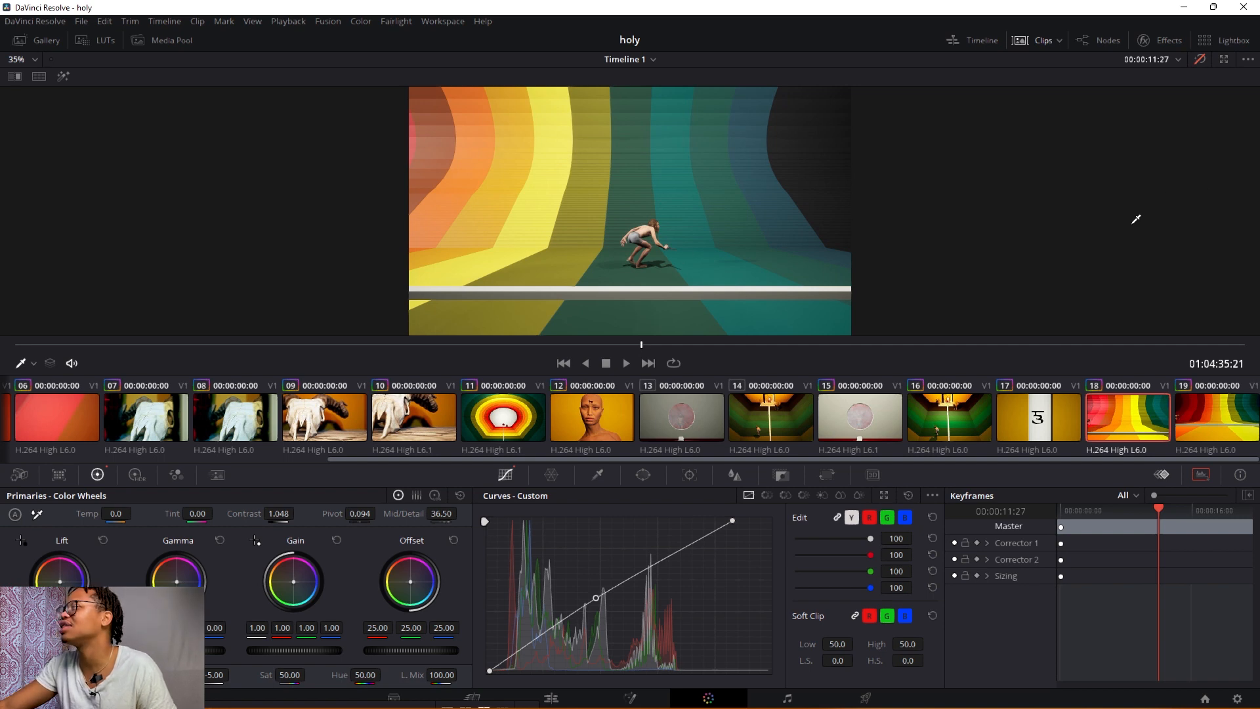
pyautogui.click(1199, 60)
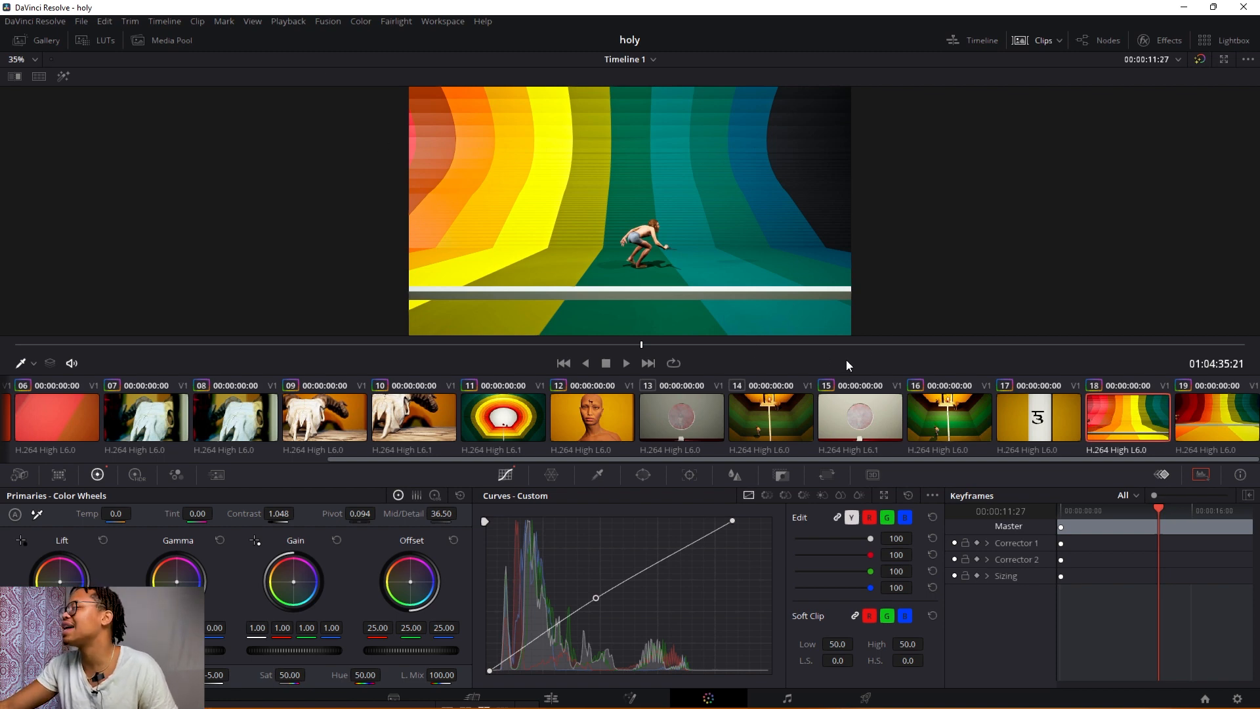
# - Show the green-floored throne shot in clip 16, and compare it with its color grade bypassed and enabled
pyautogui.click(950, 411)
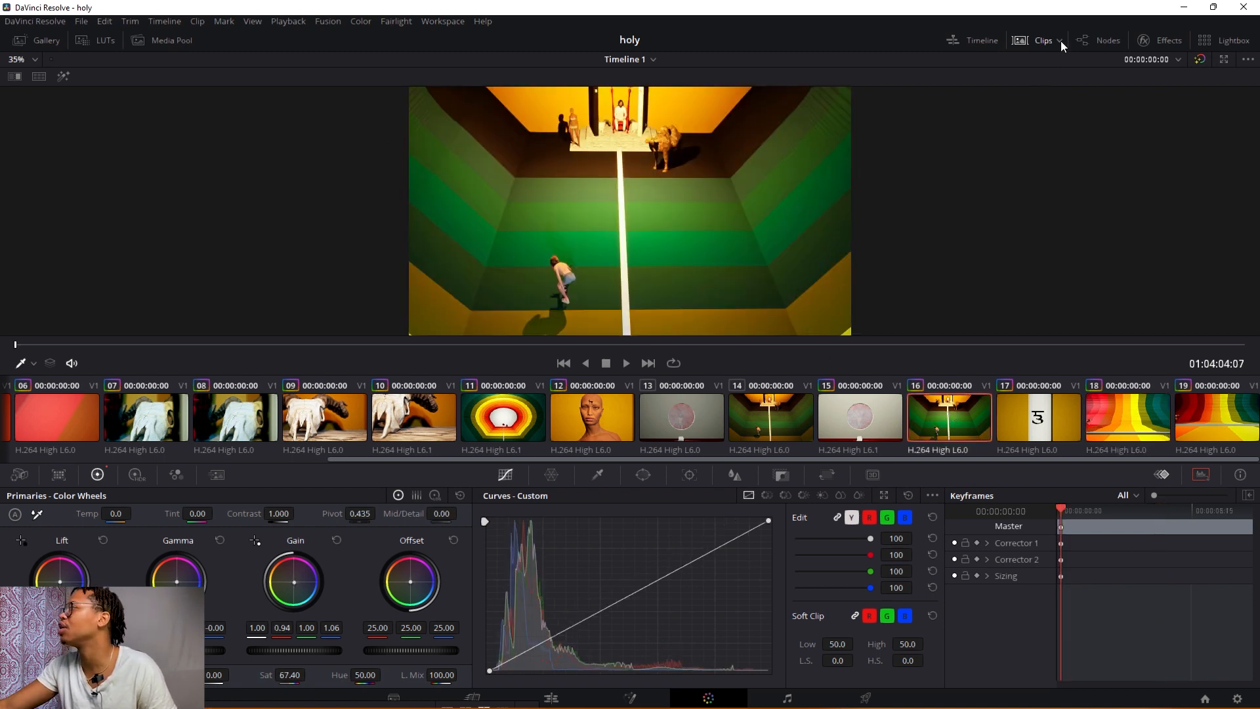
pyautogui.click(1200, 62)
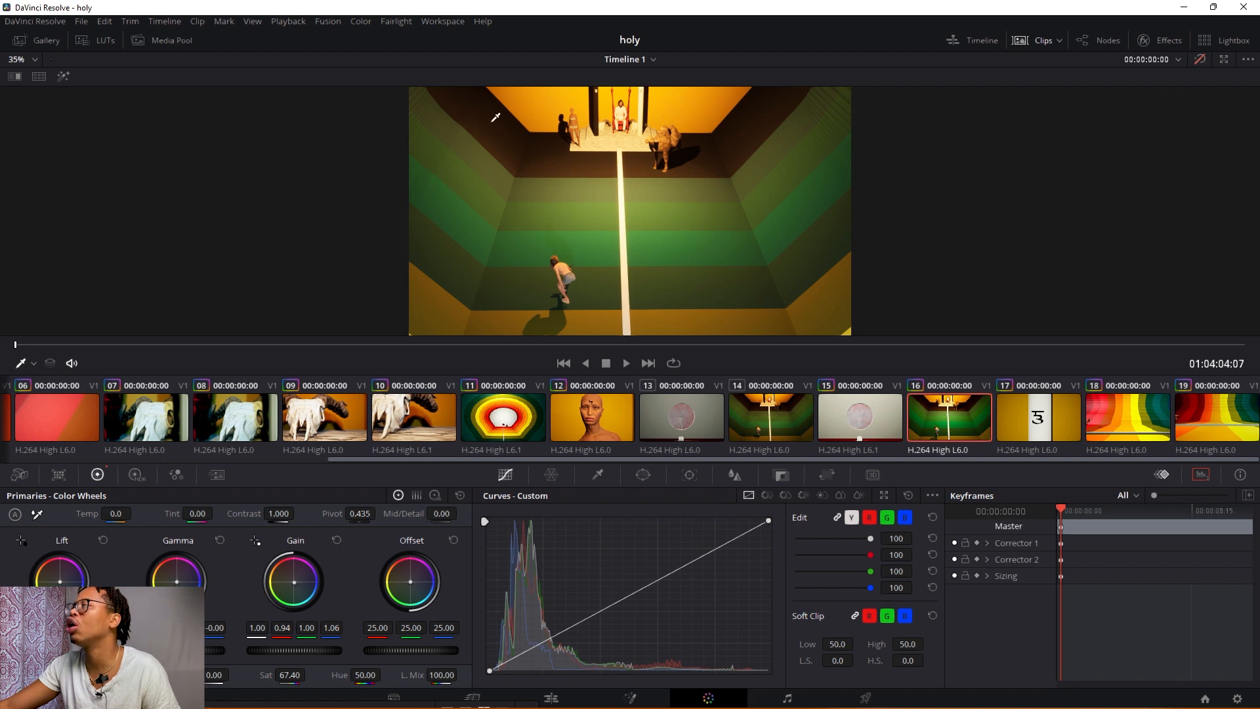
pyautogui.click(1200, 60)
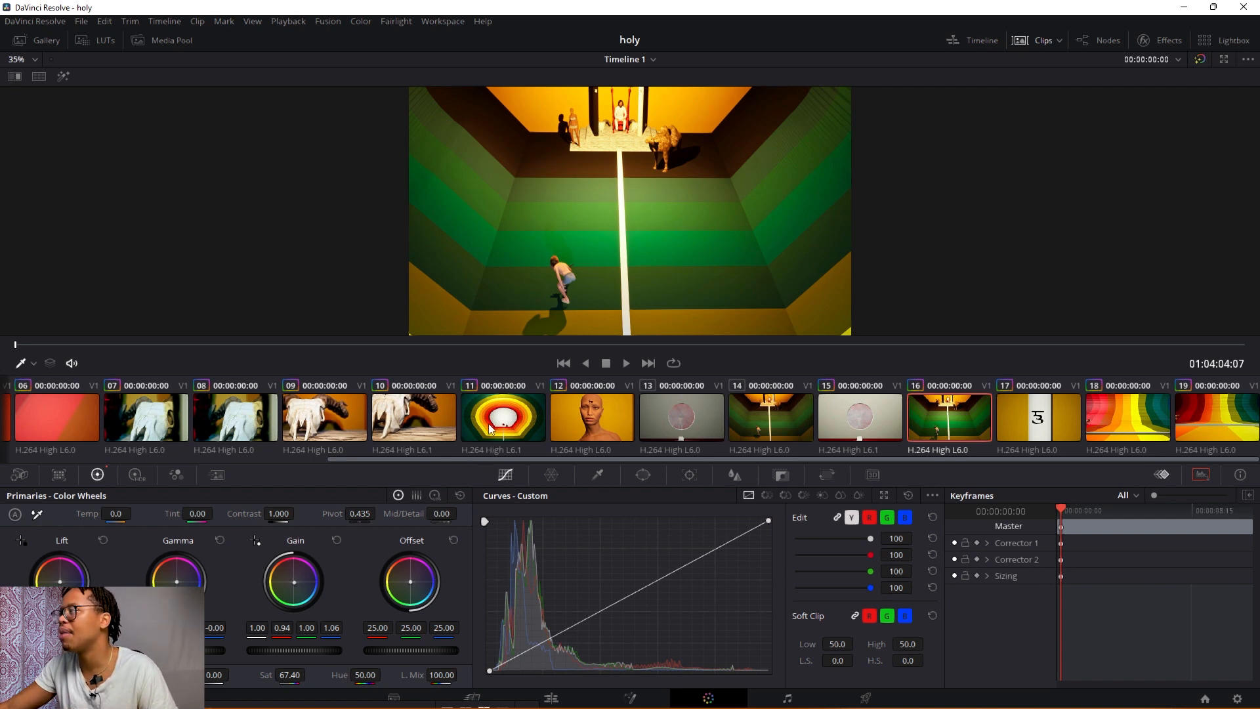
# - View the tunnel shot in clip 11, and look over the timeline's first and last clip thumbnails
pyautogui.click(510, 427)
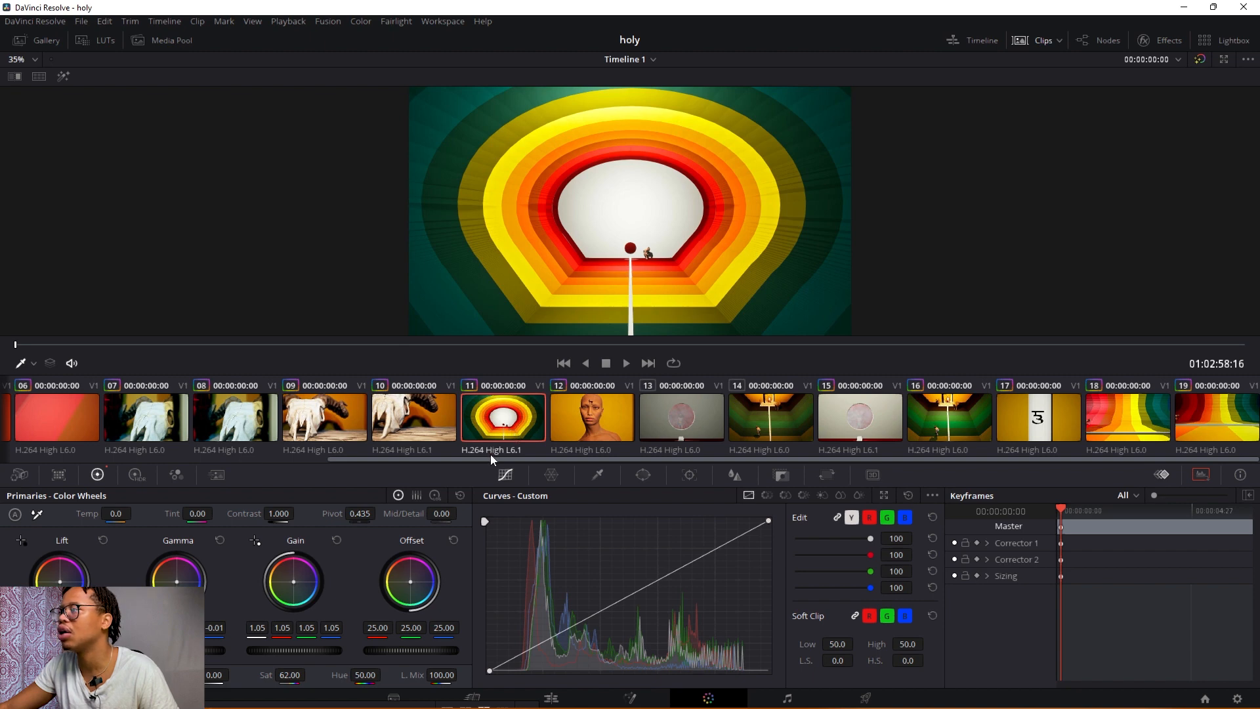
pyautogui.moveTo(487, 459); pyautogui.dragTo(269, 467)
pyautogui.moveTo(183, 469); pyautogui.dragTo(123, 467)
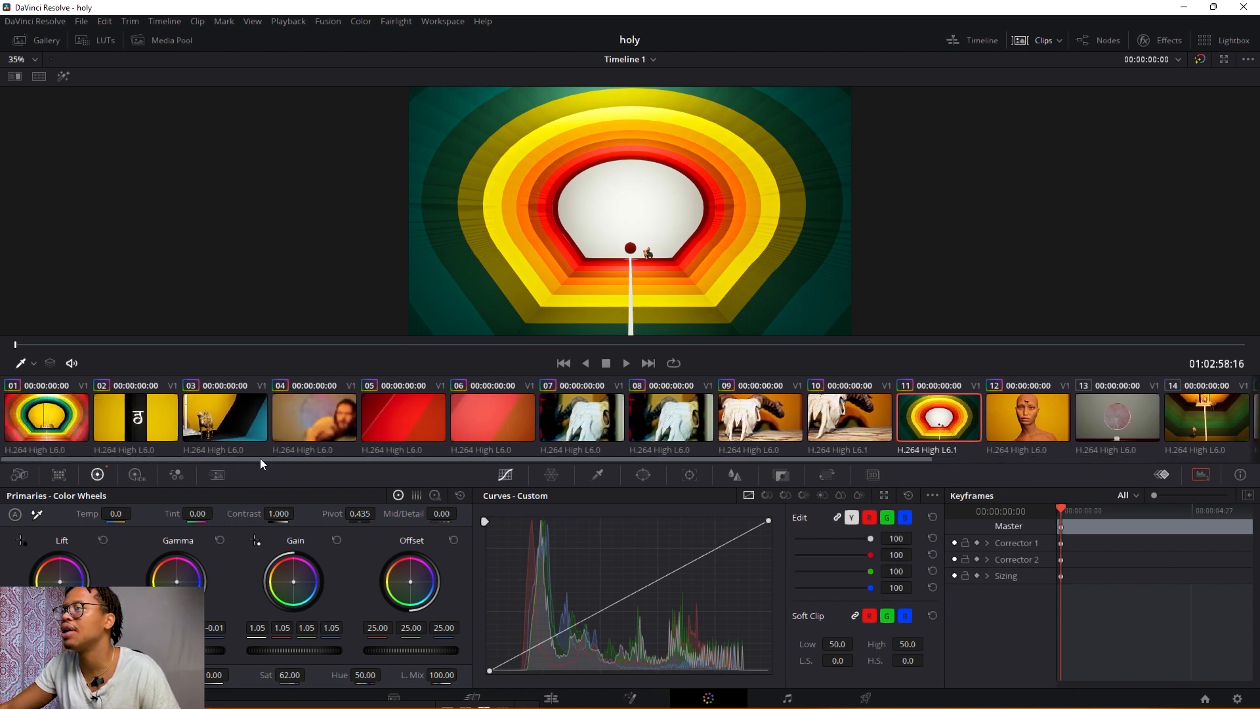
pyautogui.moveTo(260, 458); pyautogui.dragTo(731, 495)
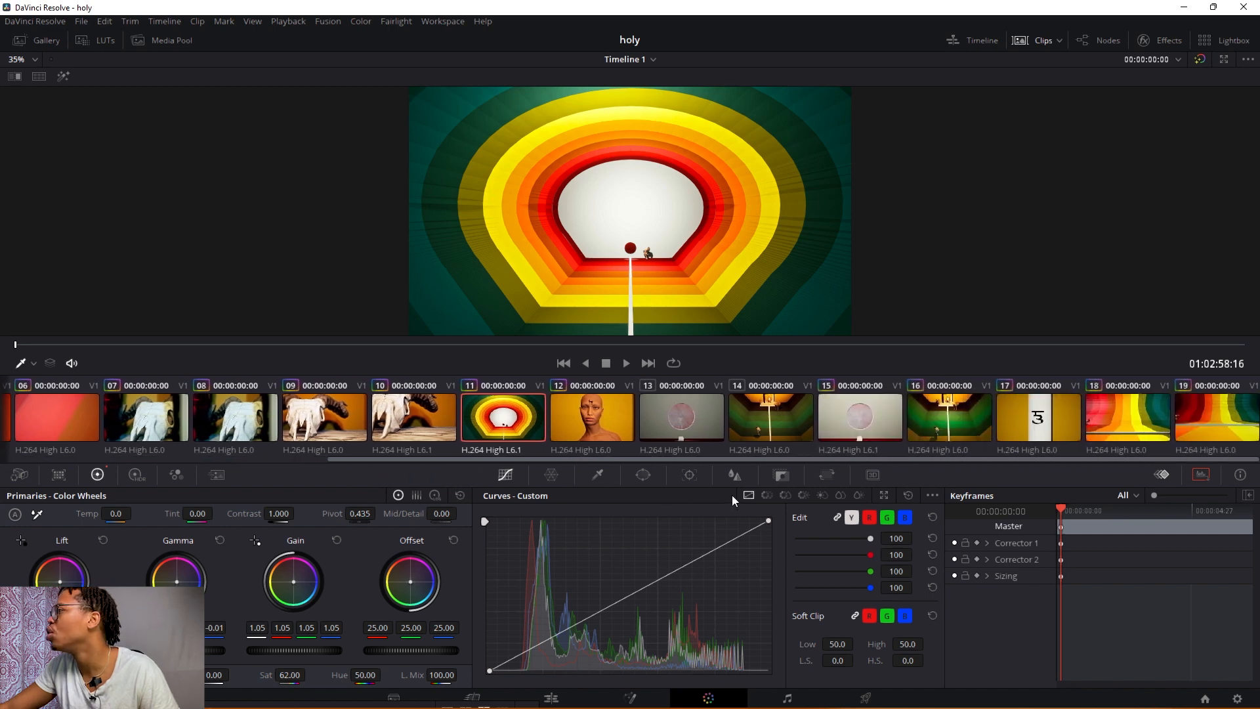
# - View clips 18, 14, 13 and 16 in turn to compare their shots
pyautogui.click(1165, 416)
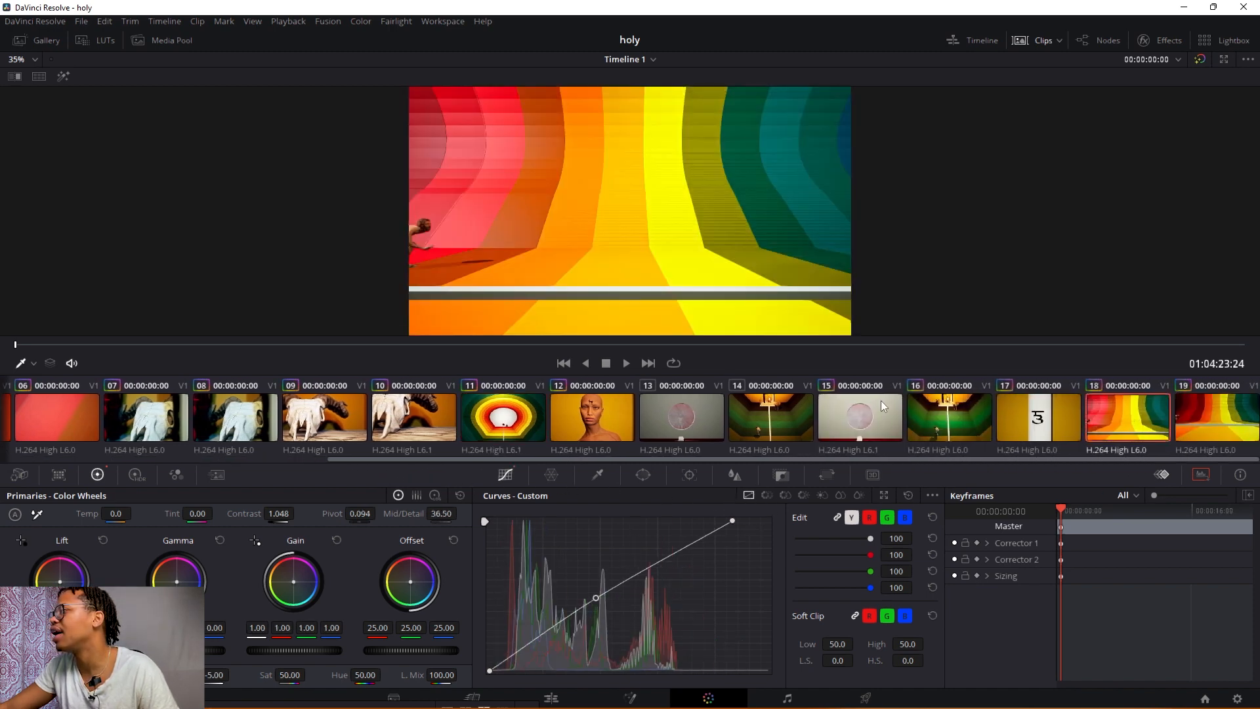
pyautogui.click(762, 411)
pyautogui.click(703, 420)
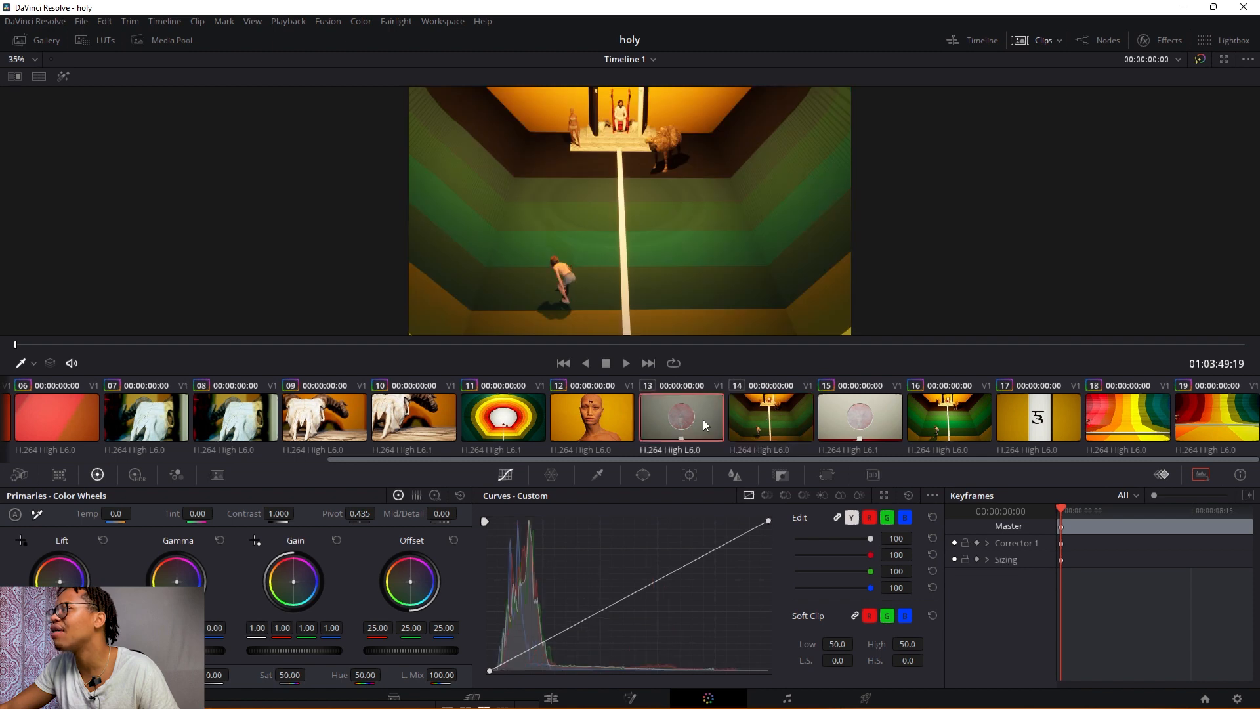
pyautogui.click(935, 418)
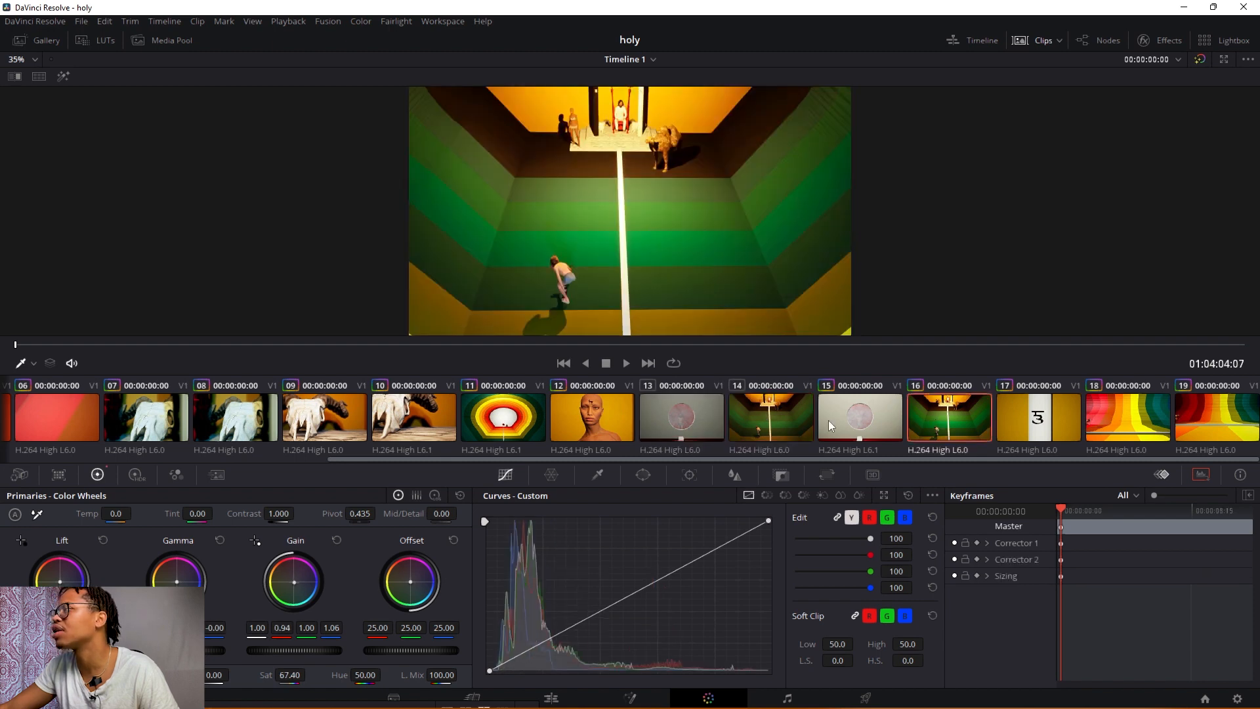
# - View clip 12, and go back to the tunnel shot in clip 11 at 00:00:01:16
pyautogui.click(619, 418)
pyautogui.click(486, 416)
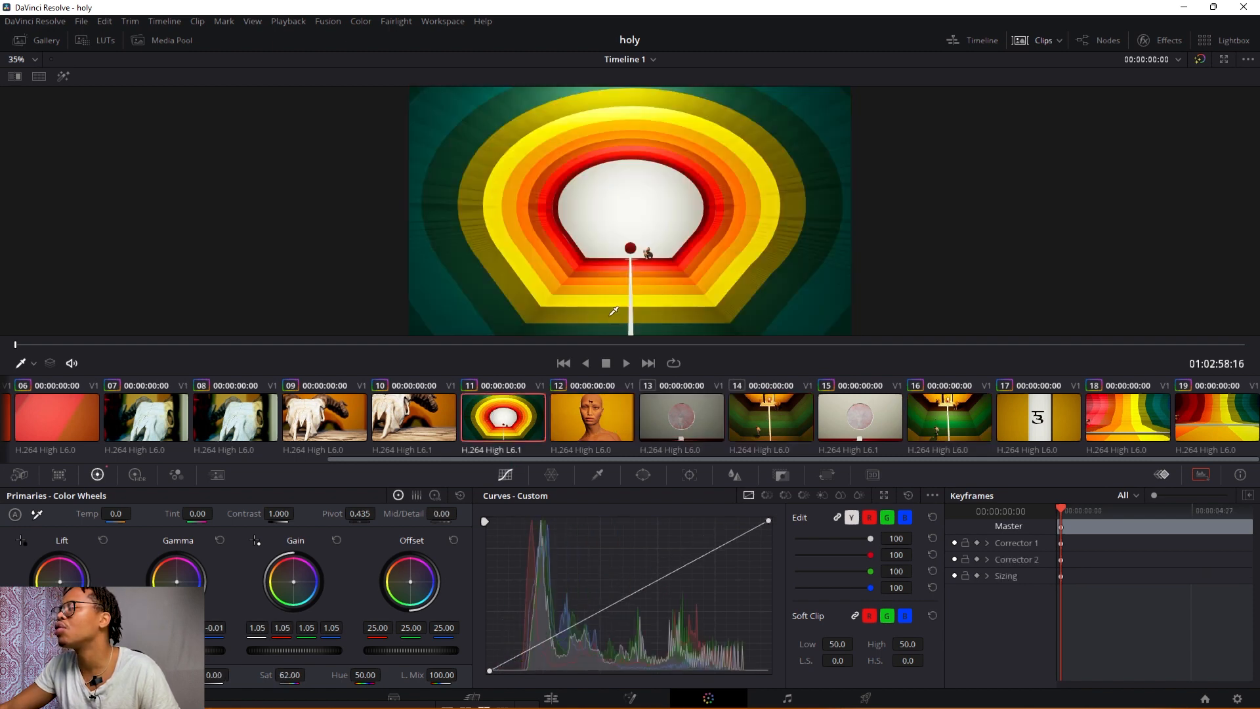
pyautogui.moveTo(519, 345); pyautogui.dragTo(283, 344)
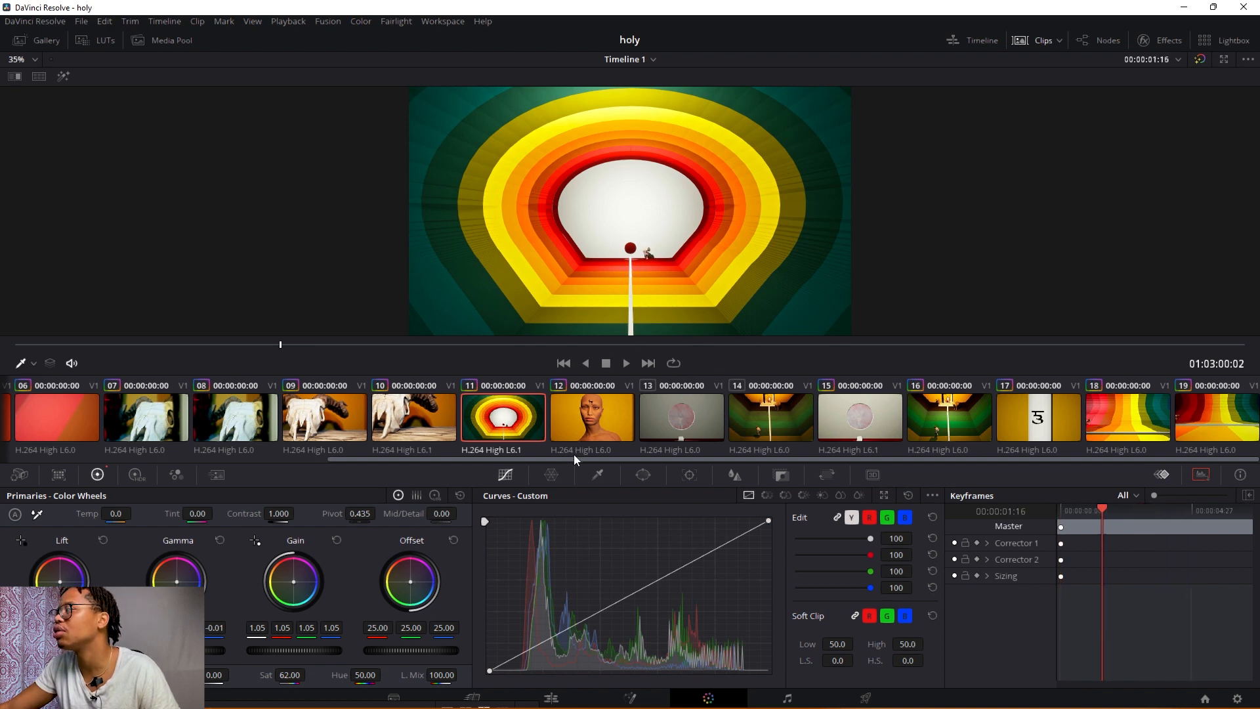
pyautogui.moveTo(574, 461); pyautogui.dragTo(590, 439)
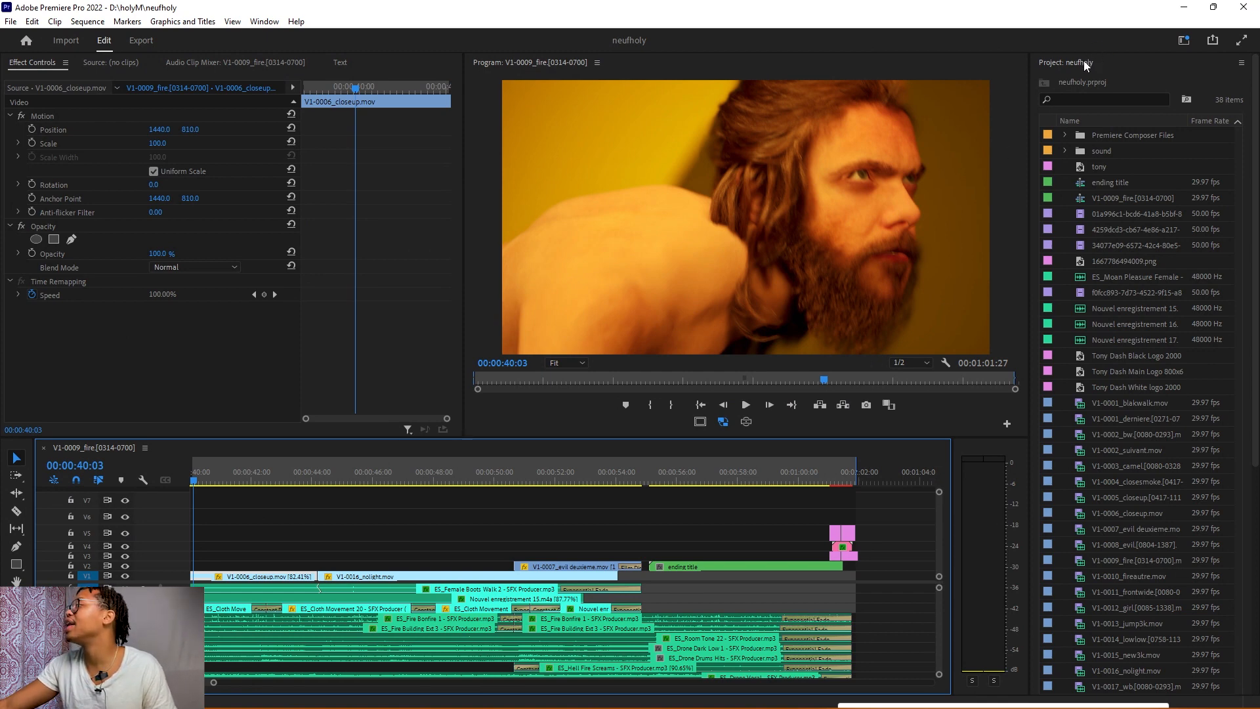
# - In Premiere Pro, undock the neufholy Project panel and move it almost entirely off the screen
pyautogui.keyDown('ctrl'); pyautogui.moveTo(1084, 61); pyautogui.dragTo(615, 376); pyautogui.keyUp('ctrl')
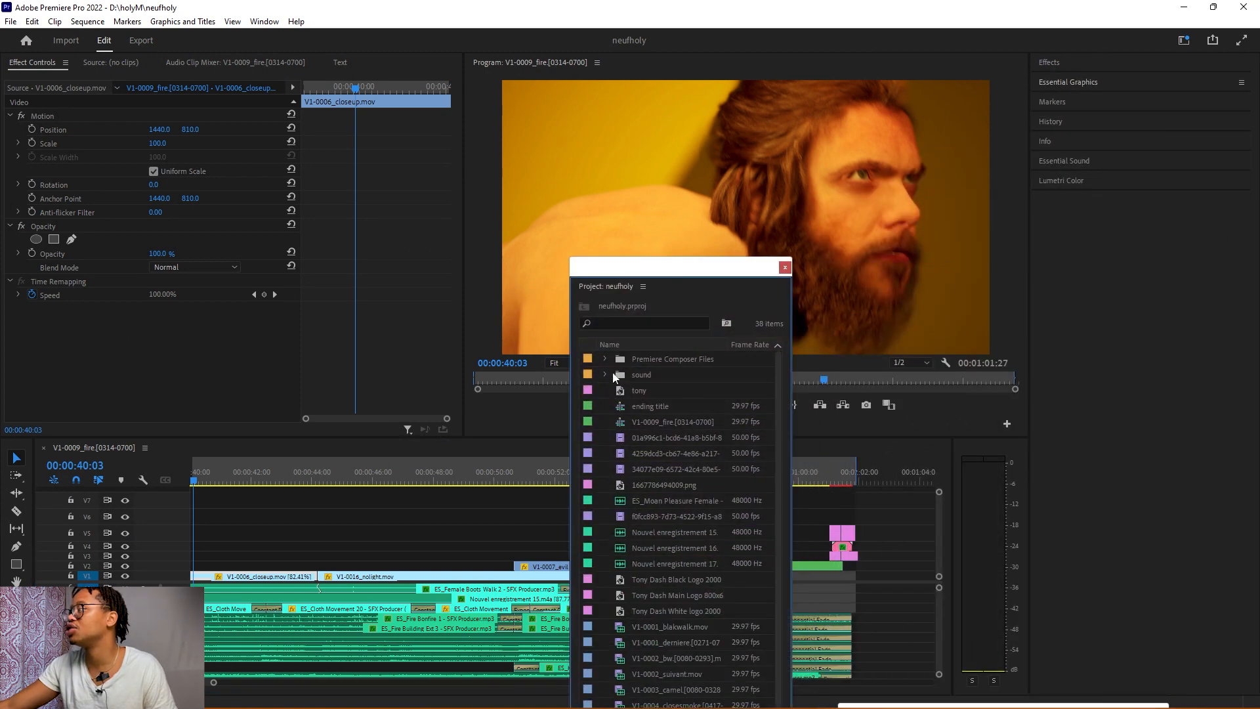
pyautogui.moveTo(647, 268); pyautogui.dragTo(254, 703)
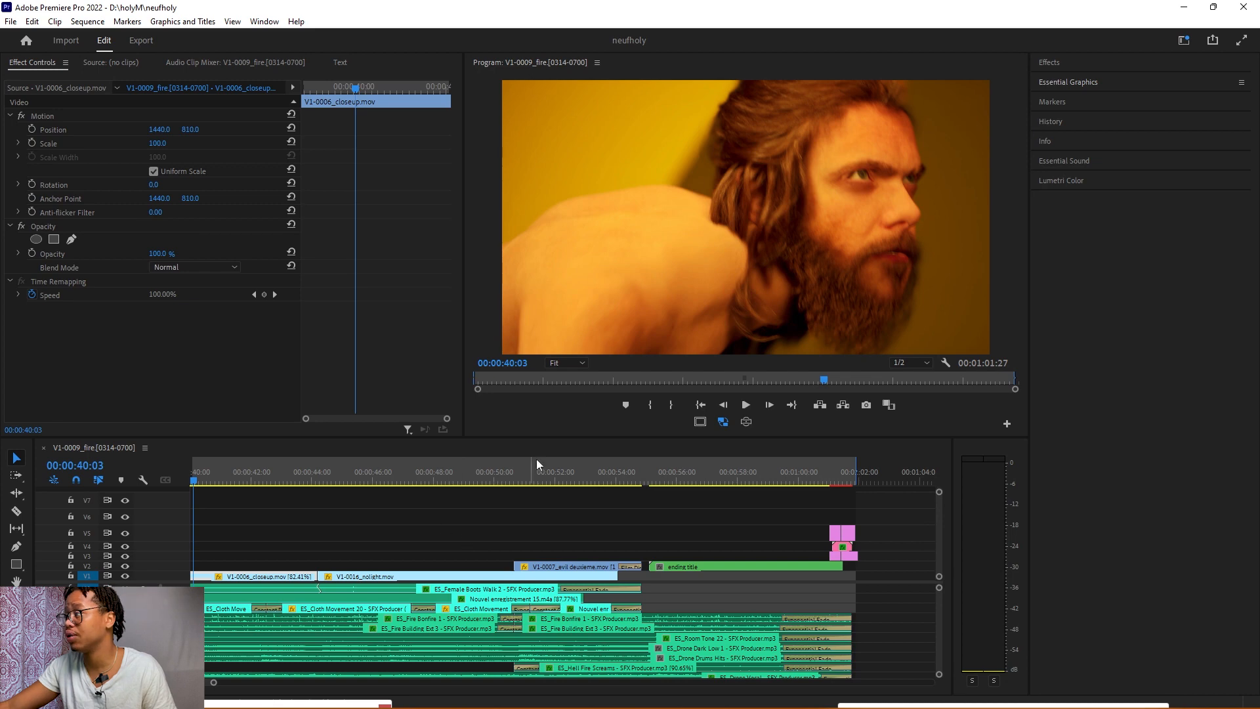
# - View the throne shot at about 00:00:50, and return the playhead to the start of the sequence
pyautogui.click(514, 464)
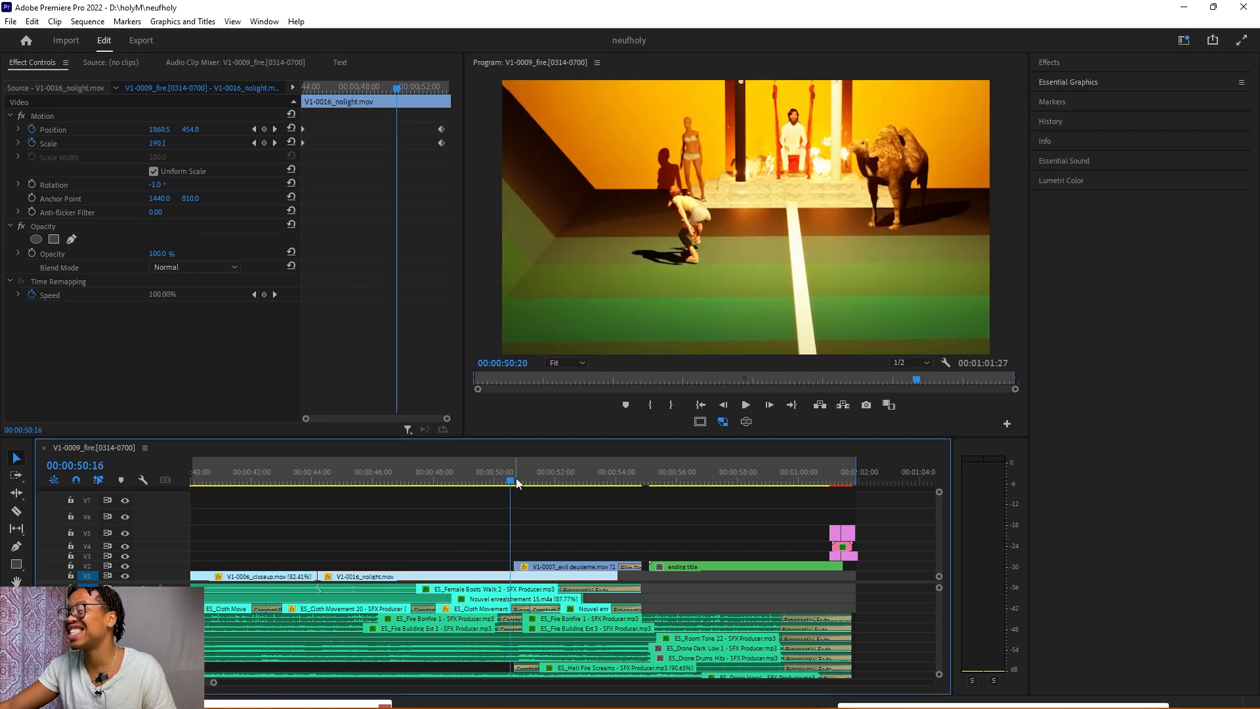
pyautogui.moveTo(519, 483); pyautogui.dragTo(38, 439)
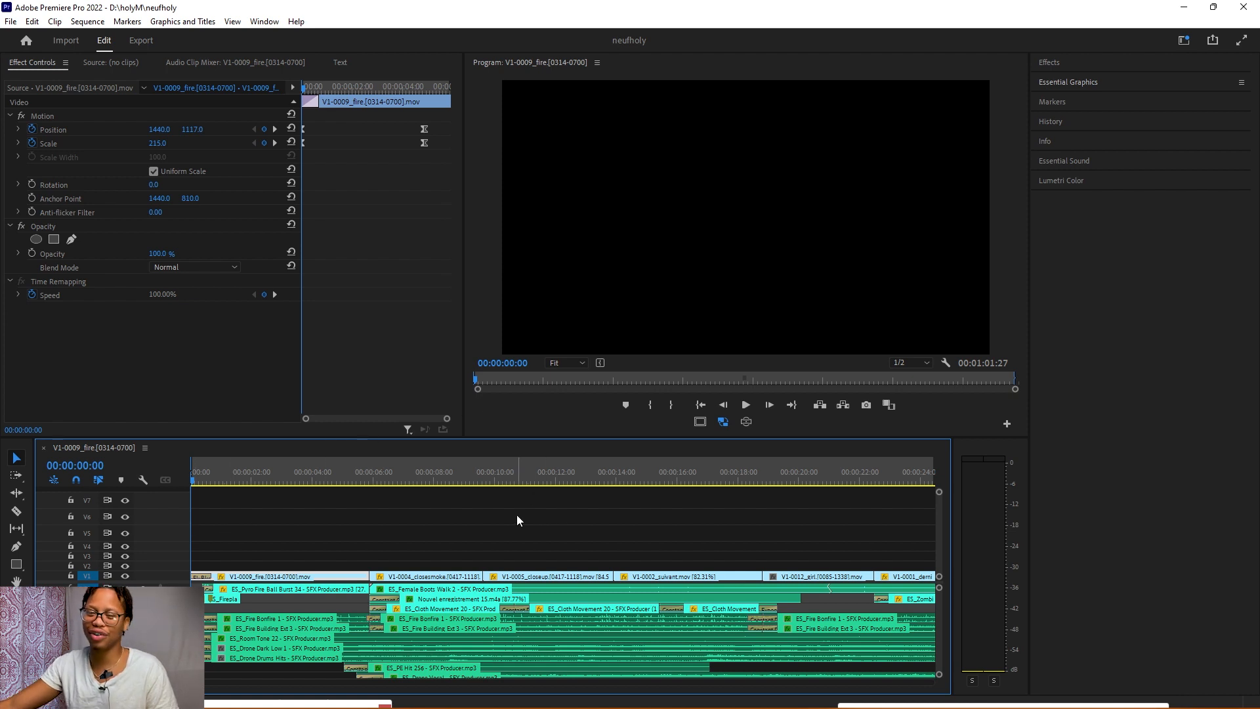
pyautogui.click(213, 479)
pyautogui.moveTo(214, 482); pyautogui.dragTo(188, 500)
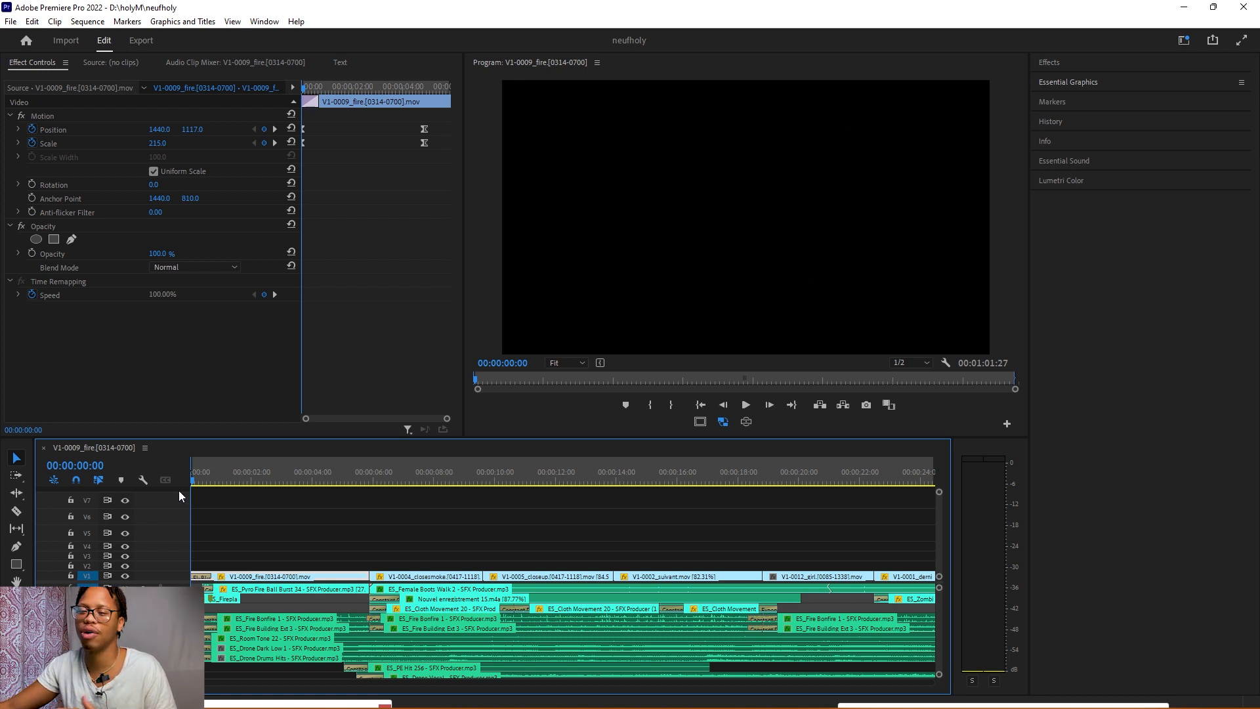
# - Scrub through the opening fire shot, and play the sequence into the smoke close-up, pausing at 00:00:09:06
pyautogui.click(209, 484)
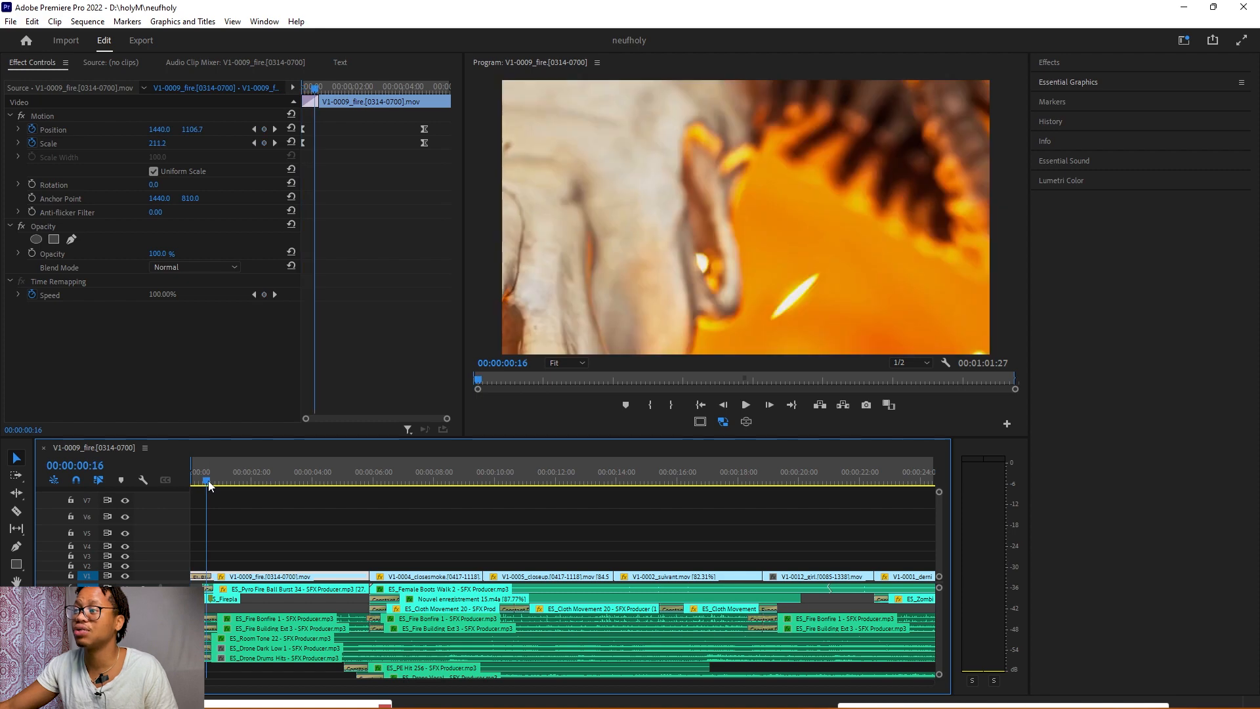
pyautogui.moveTo(209, 484); pyautogui.dragTo(234, 489)
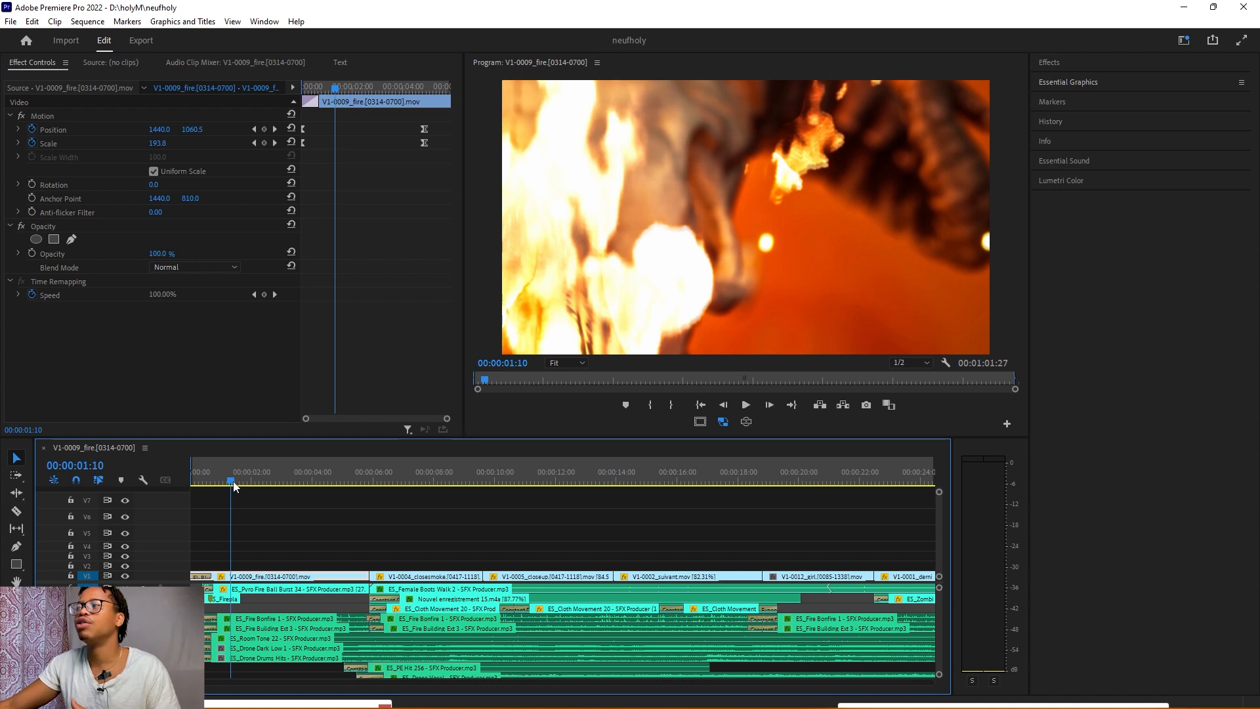
pyautogui.moveTo(234, 484); pyautogui.dragTo(300, 487)
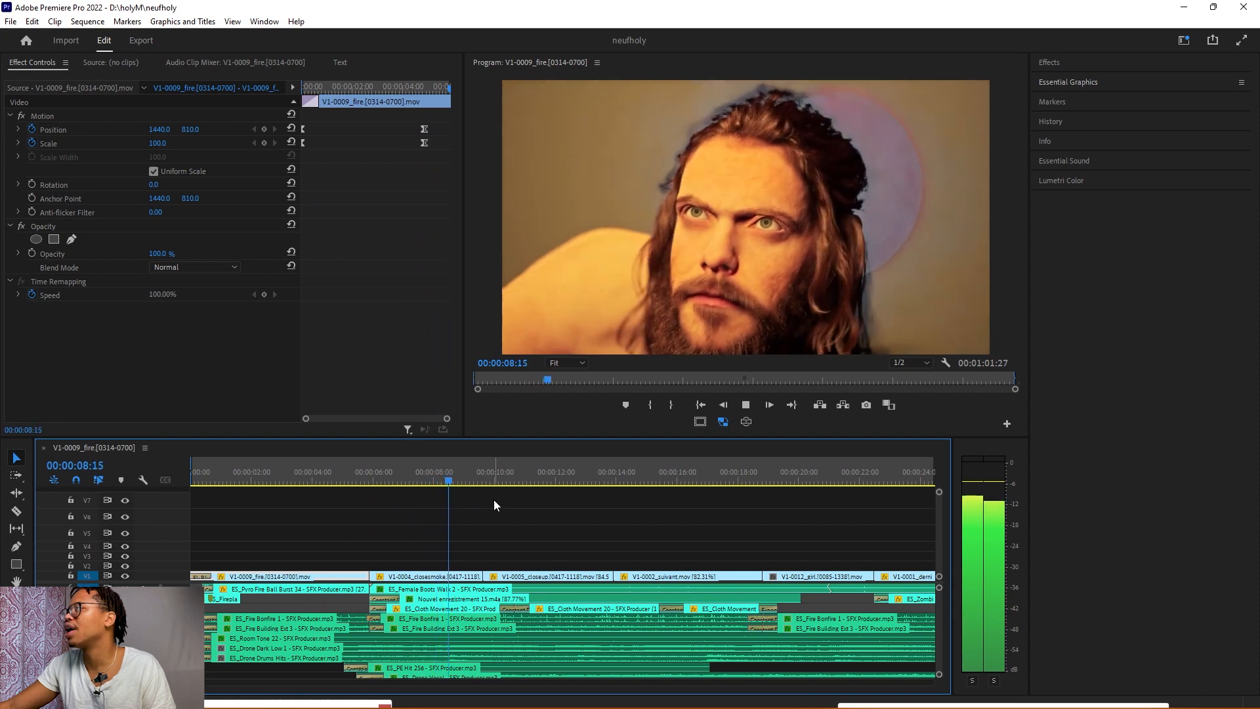
pyautogui.press('space')
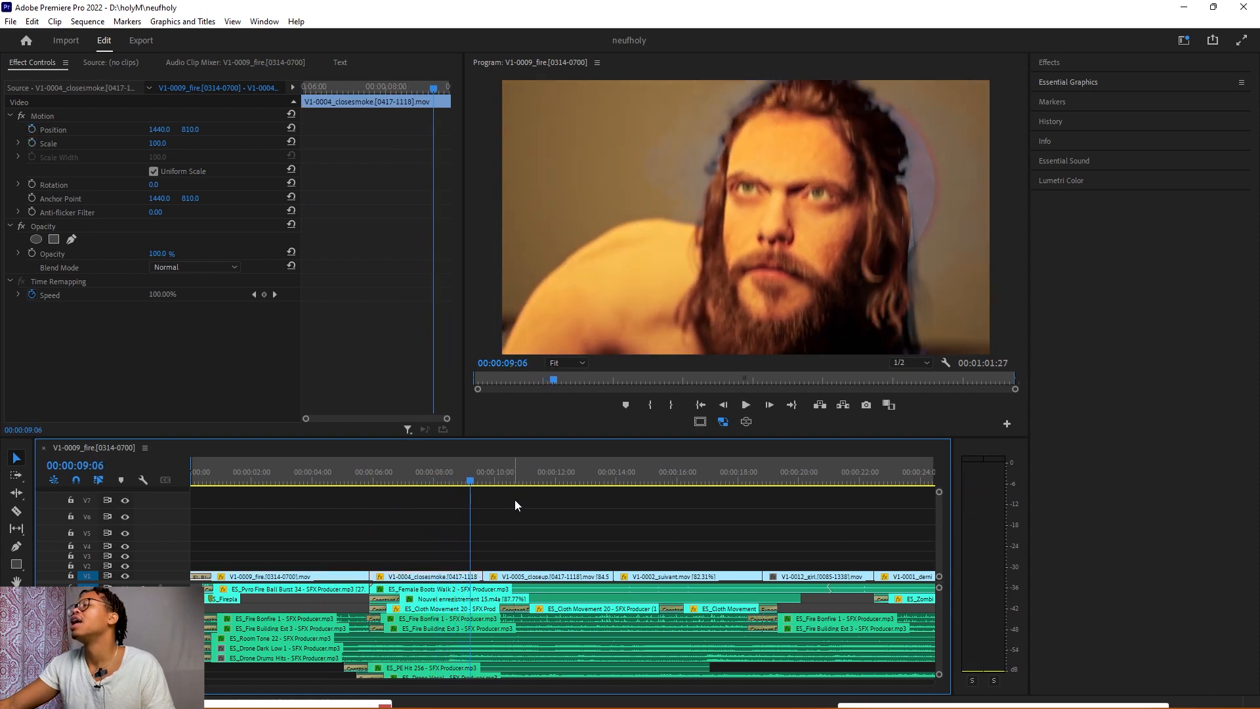
# - Replay the bearded man's smoke close-up from 00:00:06:18 and pause at 00:00:07:21
pyautogui.click(463, 480)
pyautogui.moveTo(464, 480); pyautogui.dragTo(393, 490)
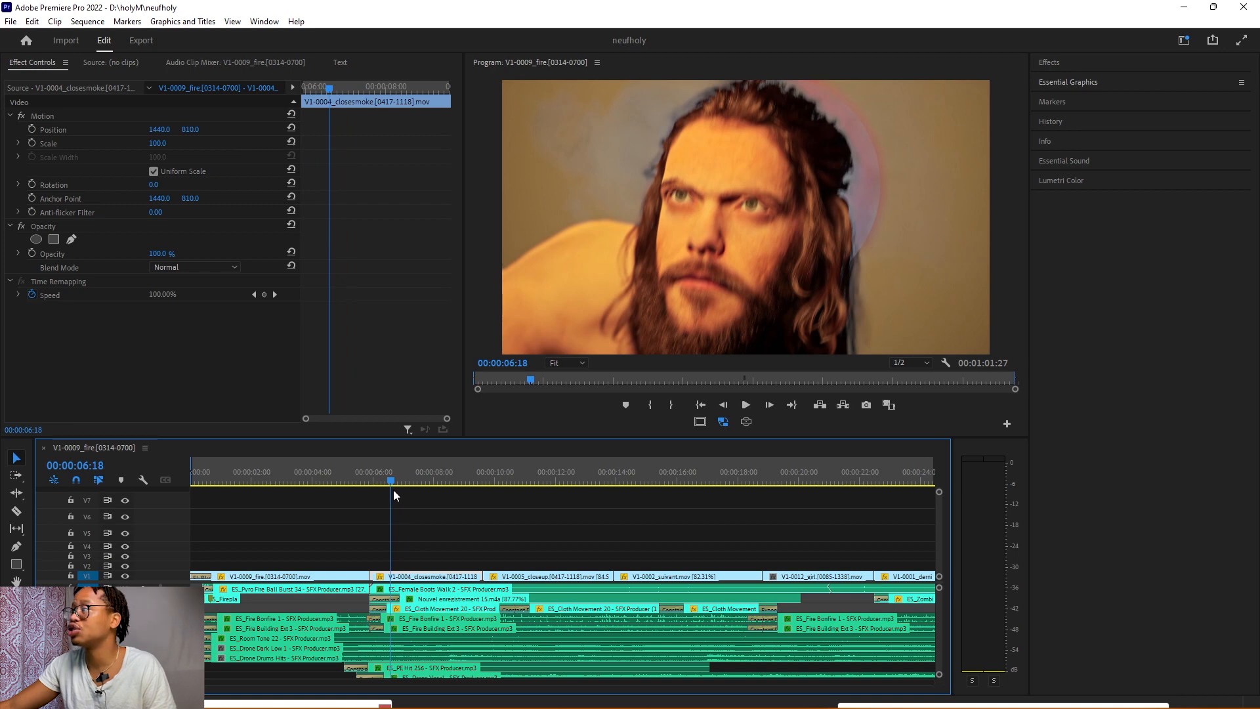
pyautogui.press('space')
pyautogui.press('space')
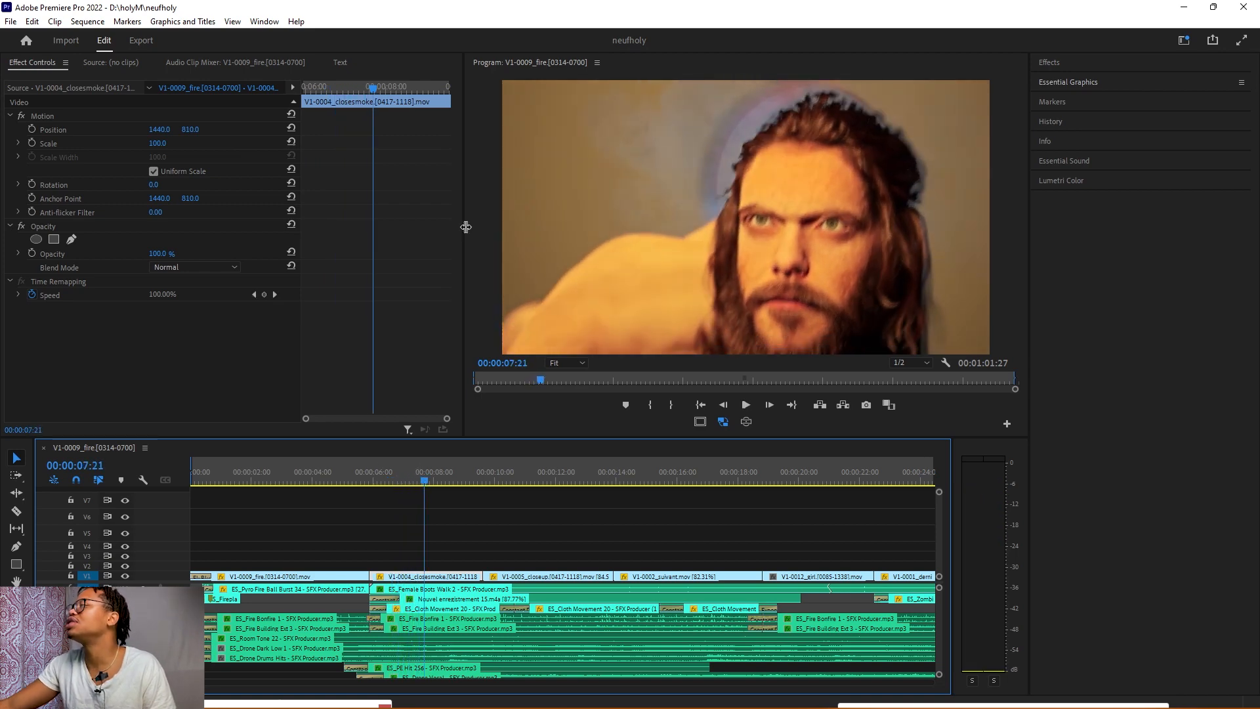
# - Play on through the crouching man's shot into V1-0002_suivant, pausing at 00:00:09:23, 00:00:11:09 and 00:00:15:27
pyautogui.press('space')
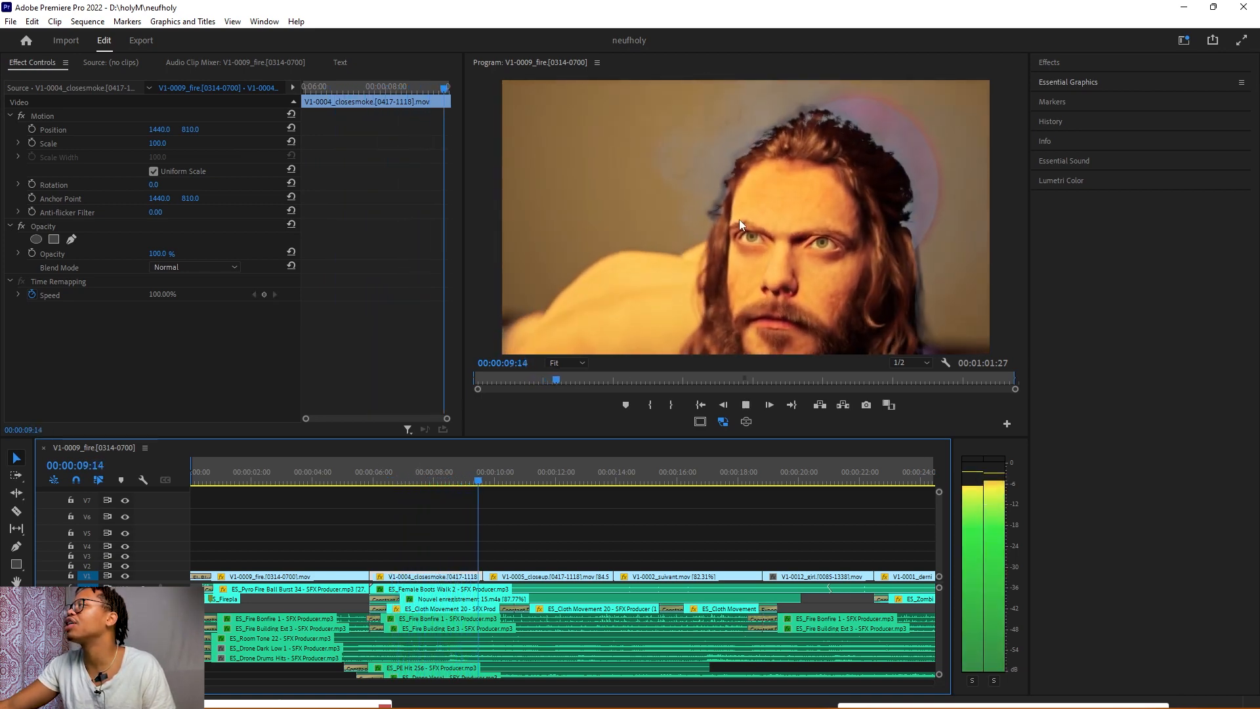
pyautogui.press('space')
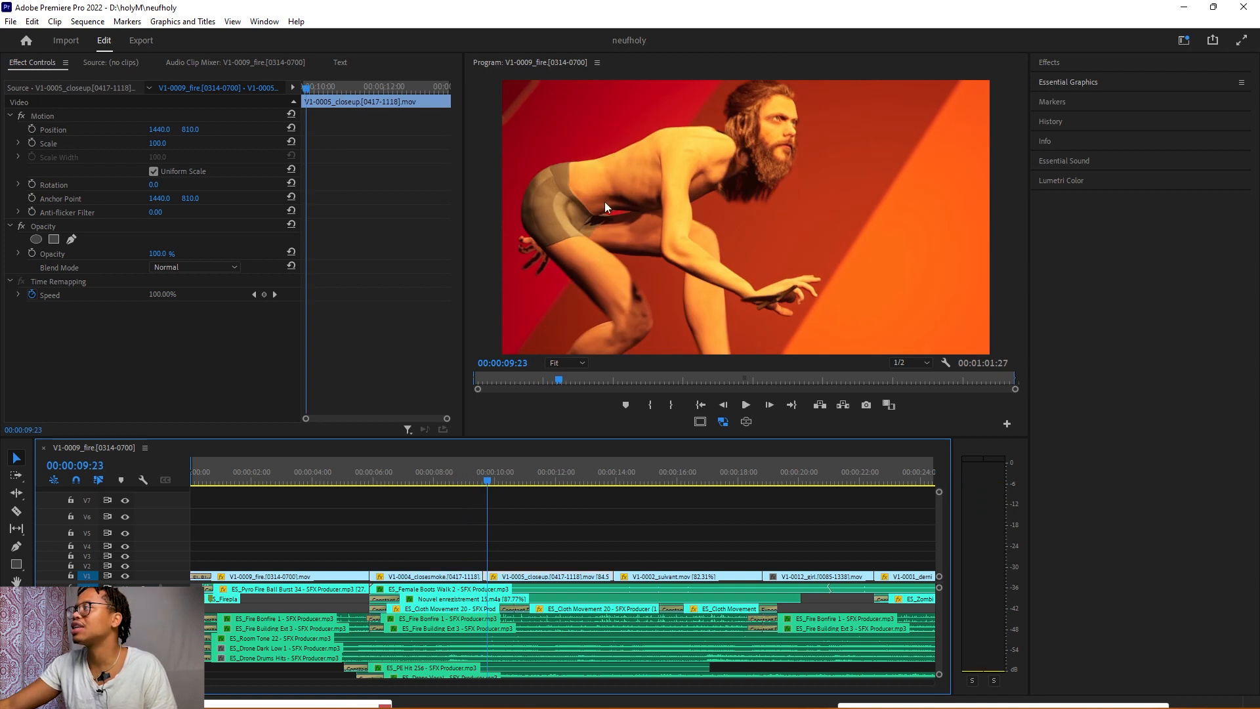
pyautogui.press('space')
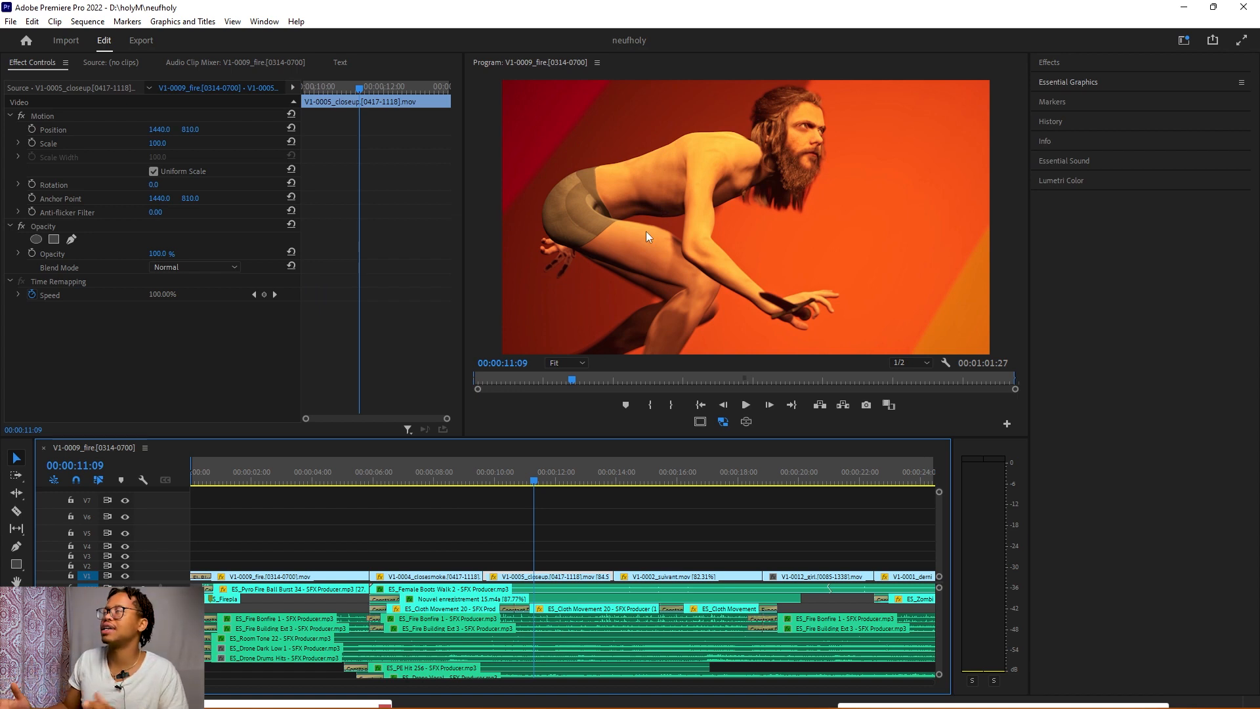
pyautogui.press('space')
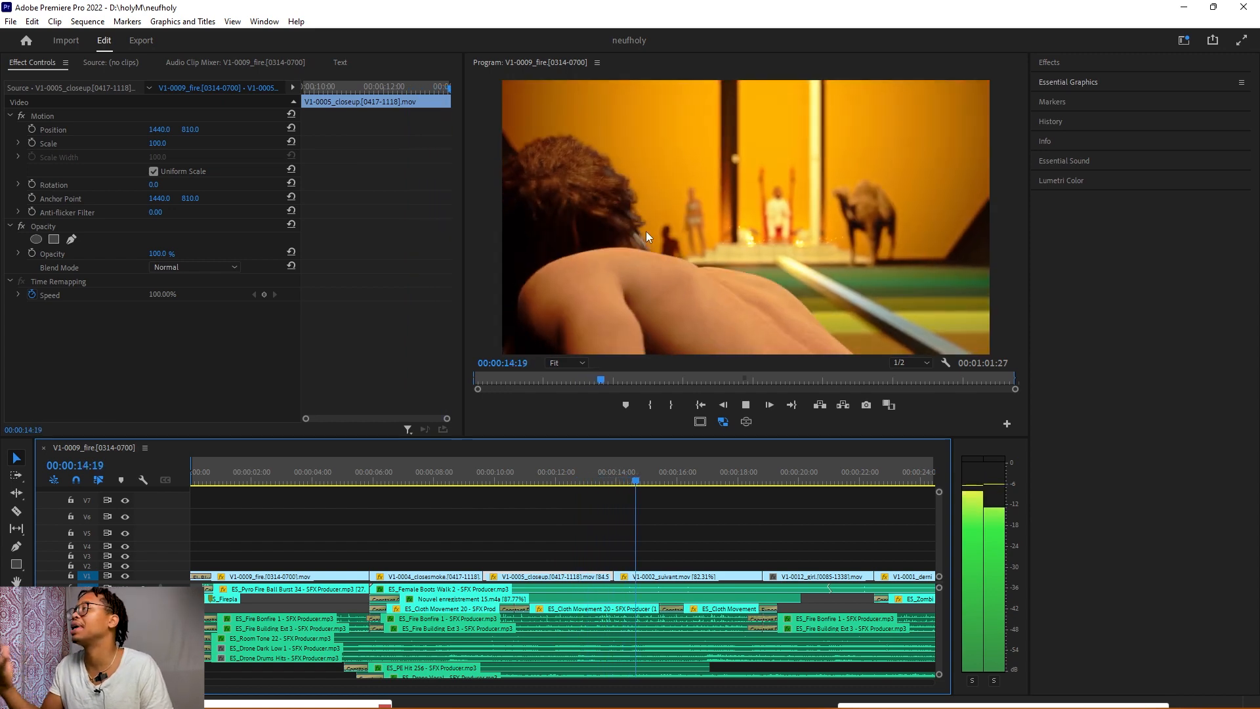
pyautogui.press('space')
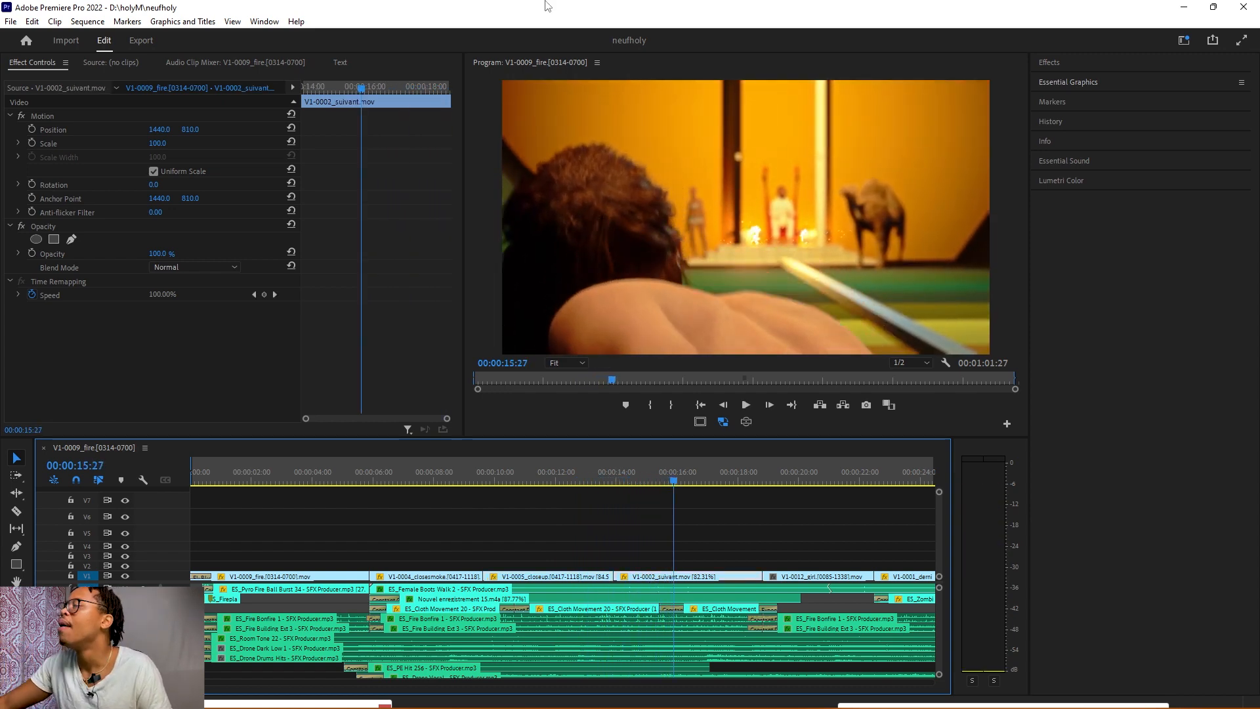
# - Scrub back from the crouching man's shot at 00:00:11:25 to 00:00:06:12, and play the smoke close-up, pausing at 00:00:09:01
pyautogui.click(552, 482)
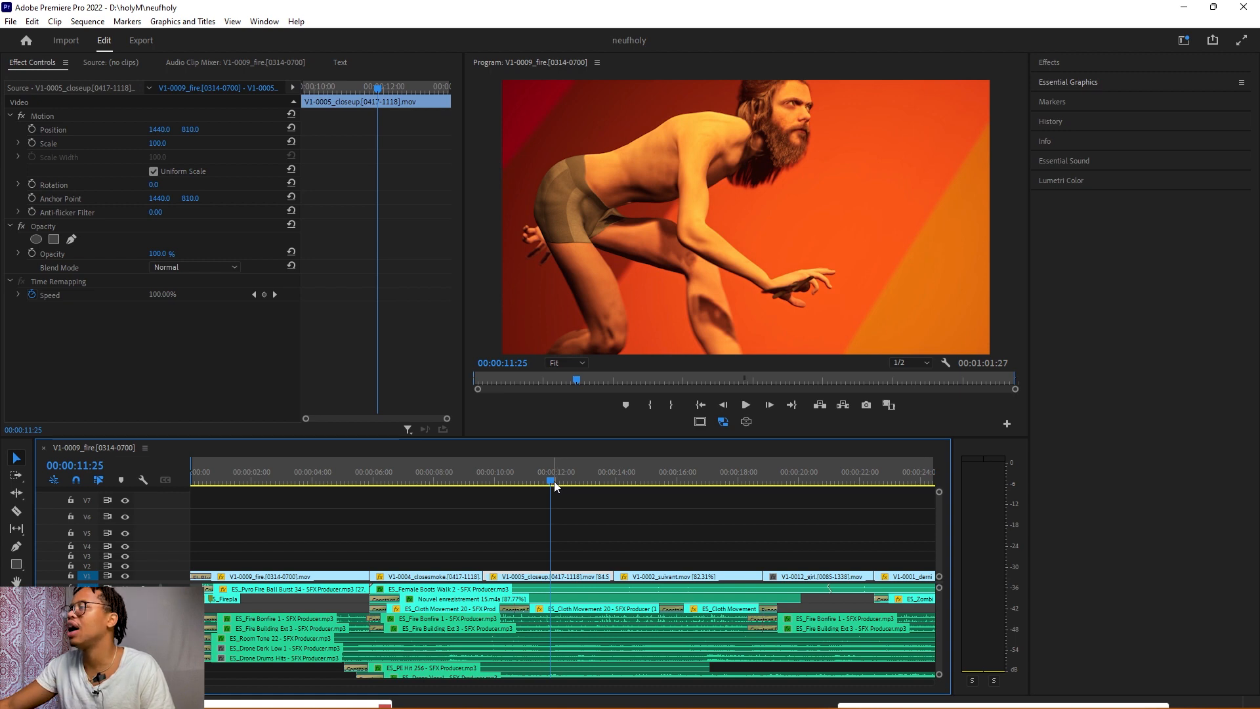
pyautogui.moveTo(557, 482); pyautogui.dragTo(387, 519)
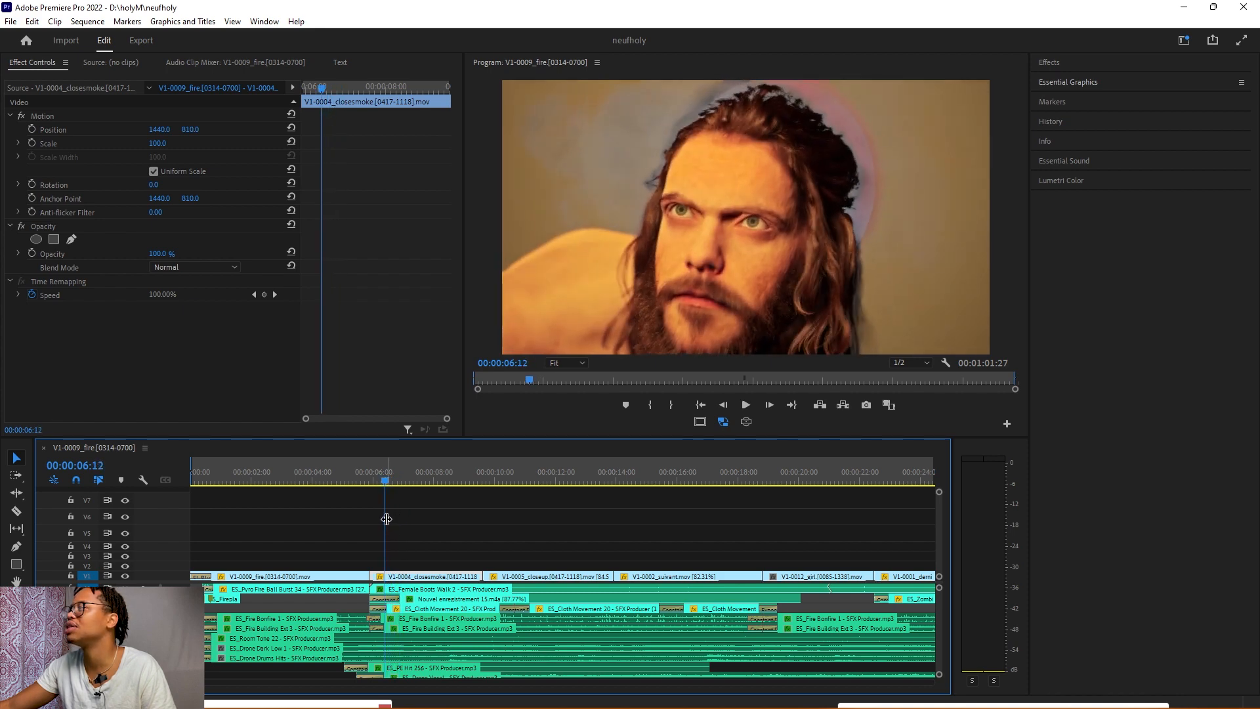
pyautogui.press('space')
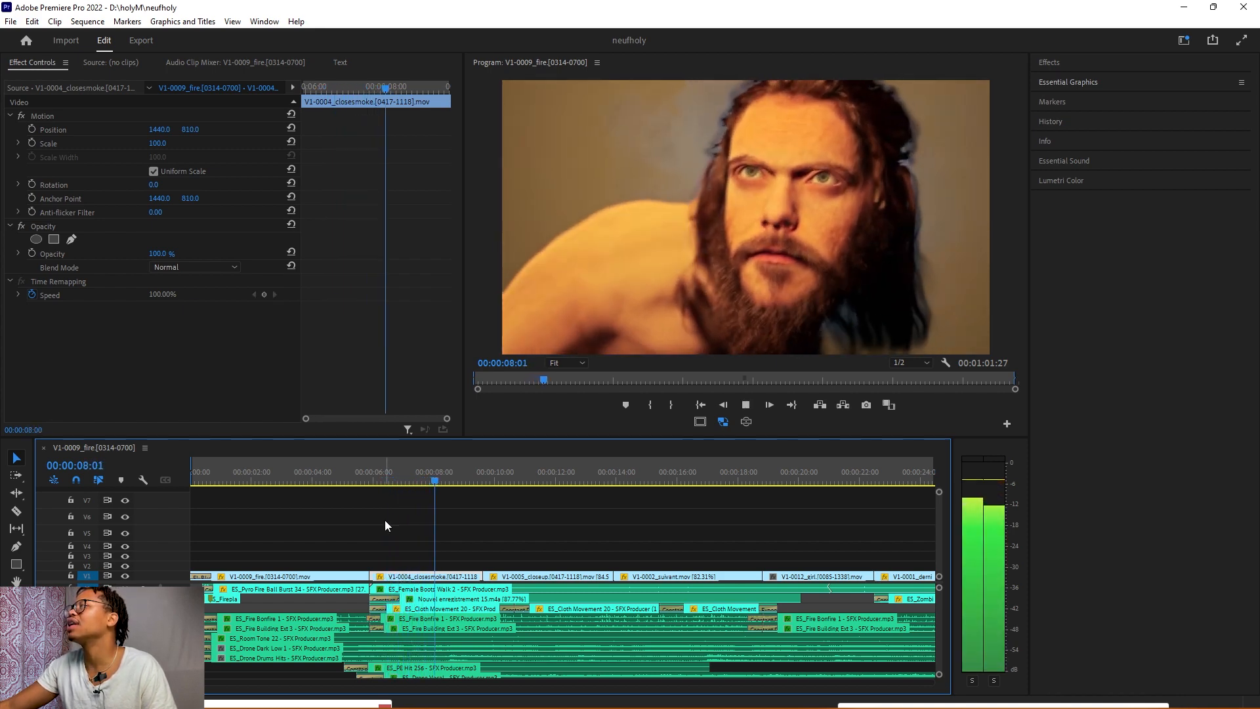
pyautogui.press('space')
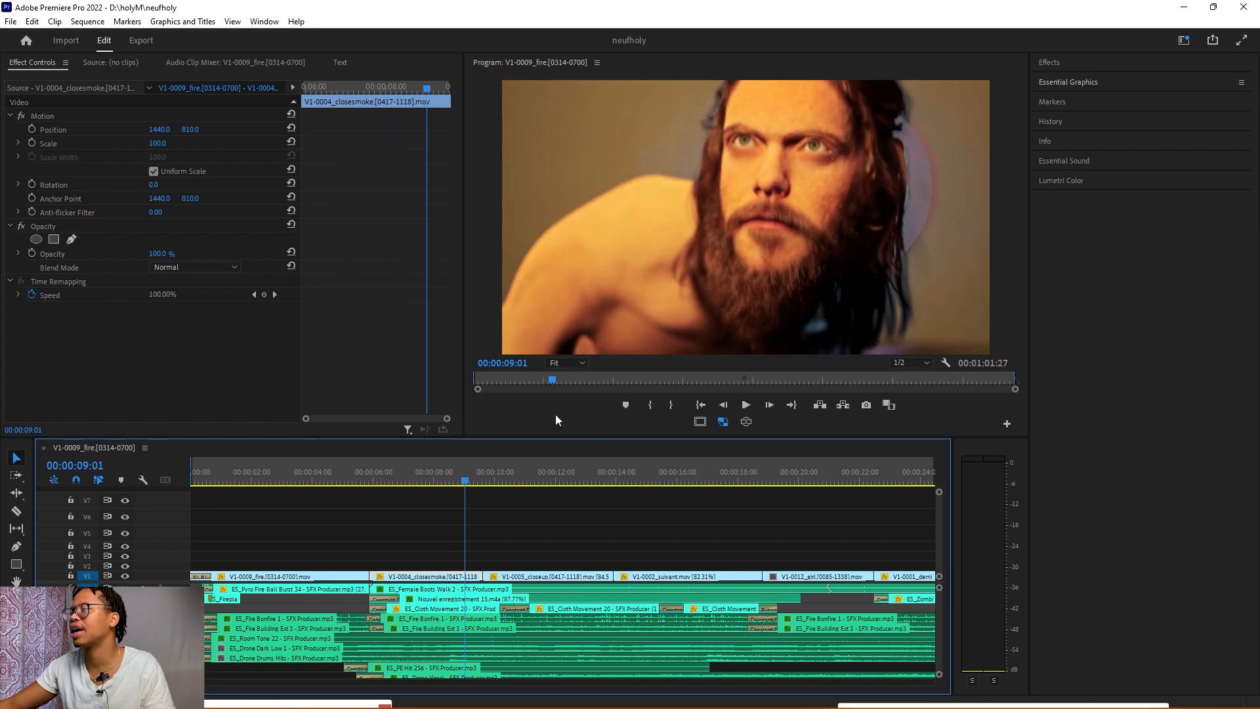
# - Replay the sequence from near the start of the smoke close-up into V1-0002_suivant, pausing at 00:00:17:07
pyautogui.click(391, 476)
pyautogui.press('space')
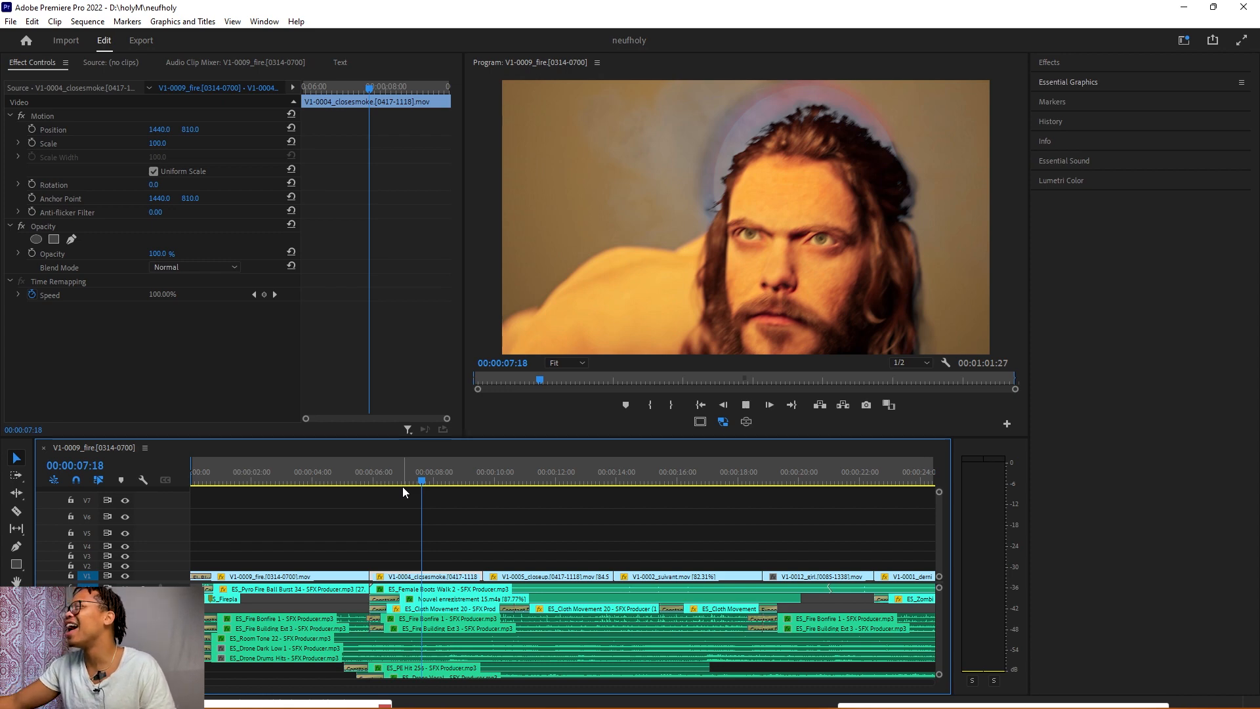
pyautogui.press('space')
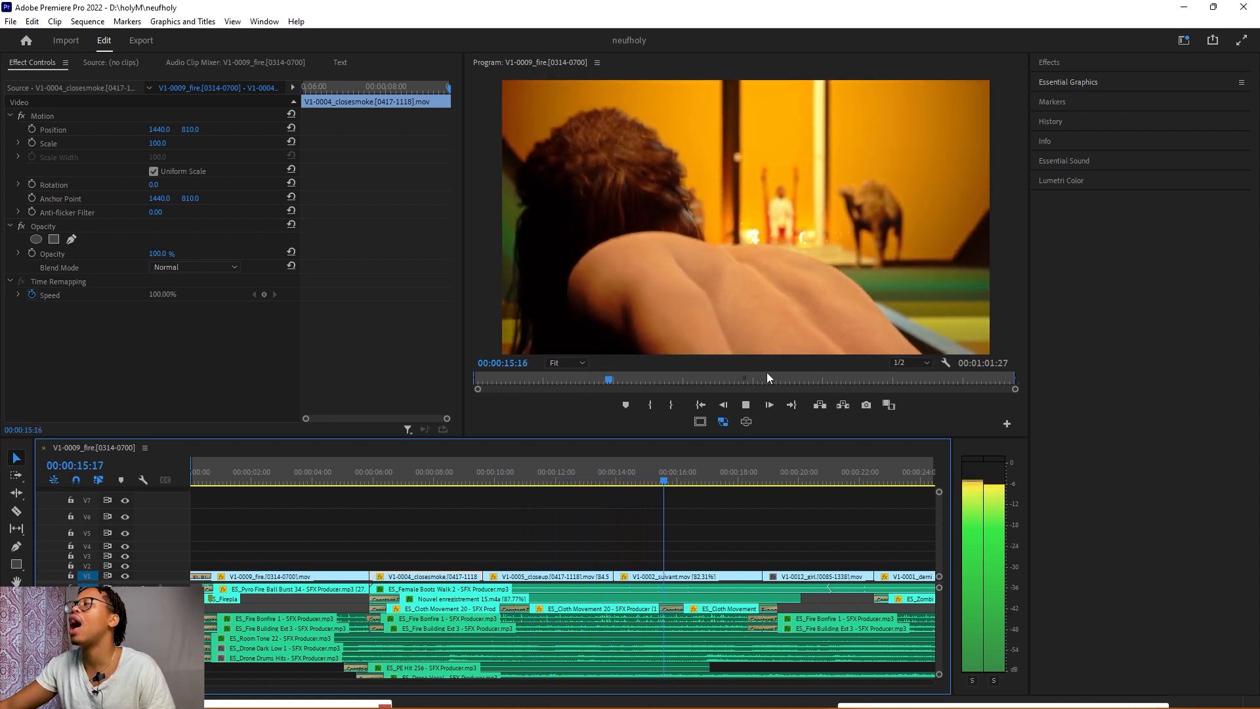
pyautogui.click(748, 407)
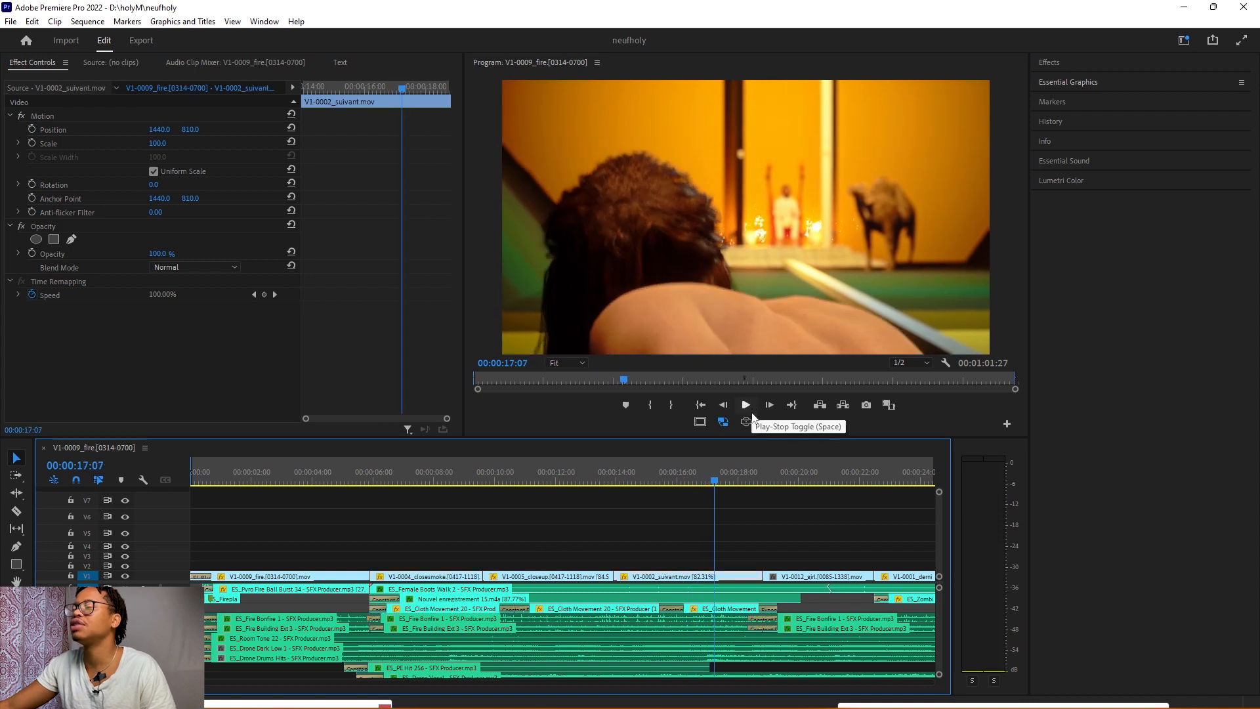